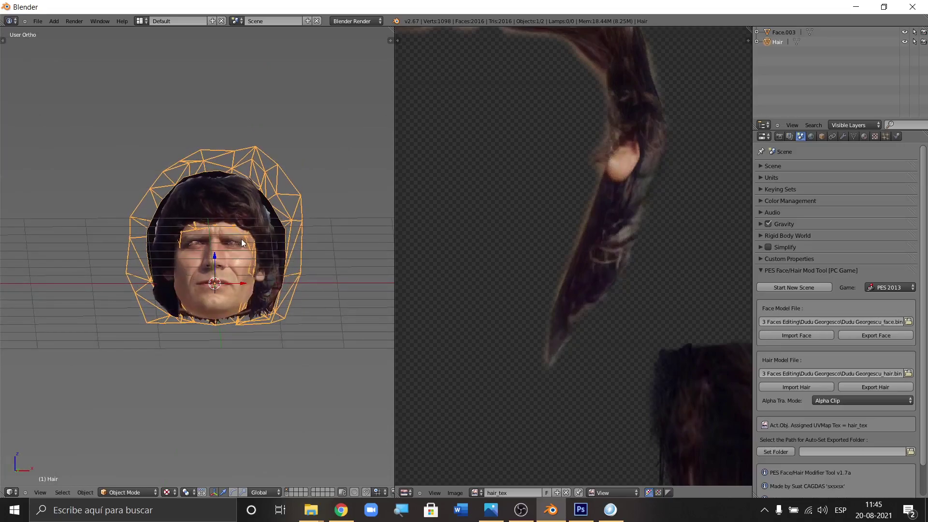
- Zoom and orbit around the textured hair, then snap to a straight Front Ortho view and bring up the mode list
scroll(215, 207, "up", 1)
scroll(219, 225, "down", 2)
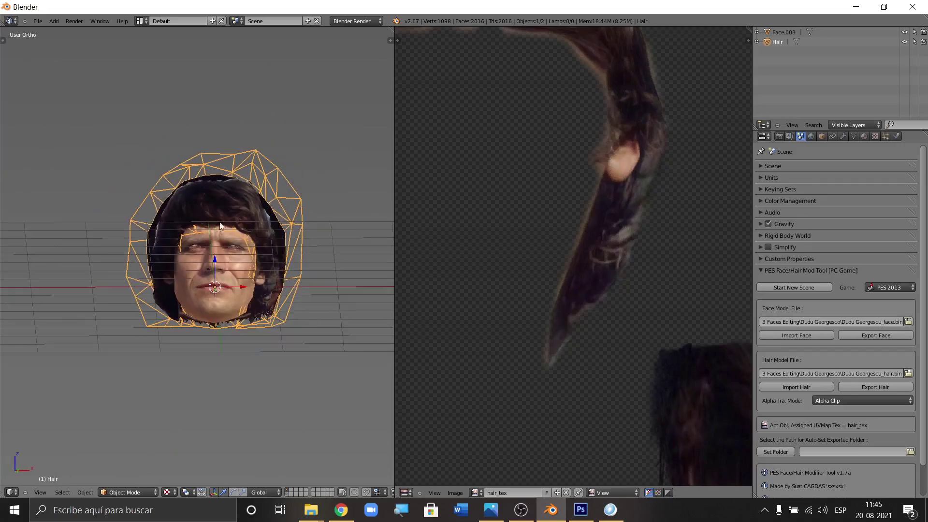
scroll(238, 247, "up", 1)
scroll(238, 247, "up", 1)
middle_click_drag(260, 214, 293, 249)
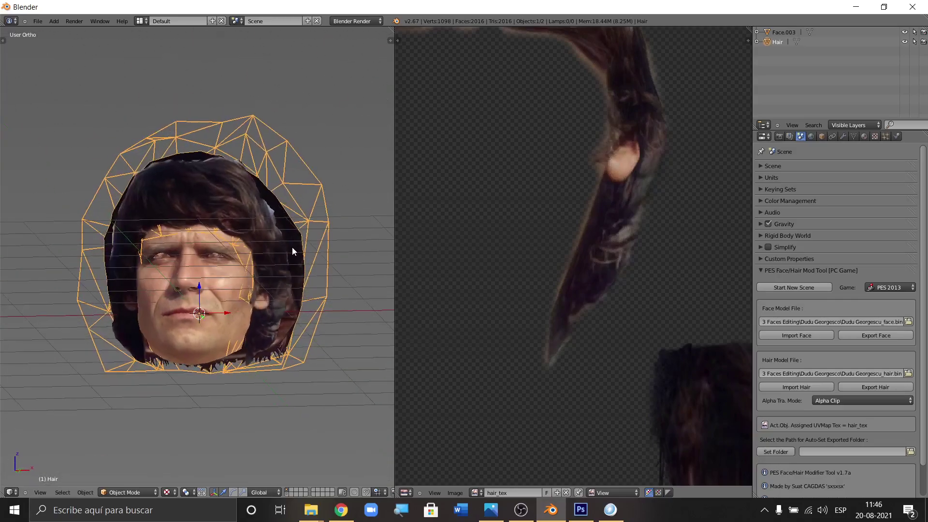
key("KP_1")
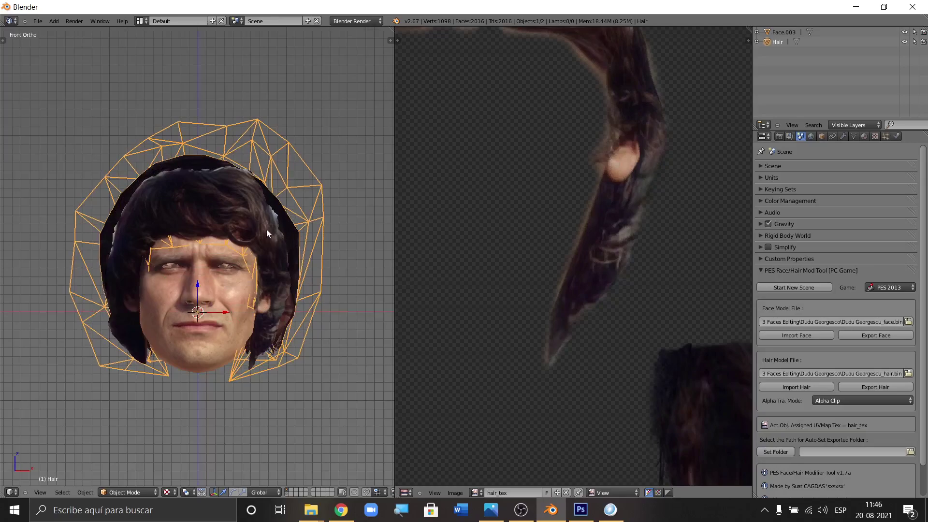
left_click(127, 493)
- In Edit Mode, select the linked outer shell and invert it so only the inner hair is selected
left_click(125, 473)
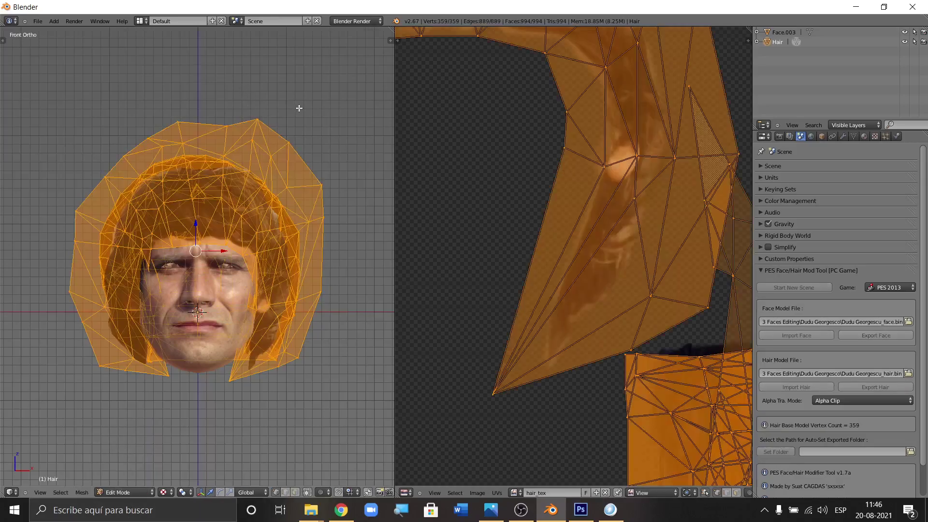
key("a")
key("a")
key("a")
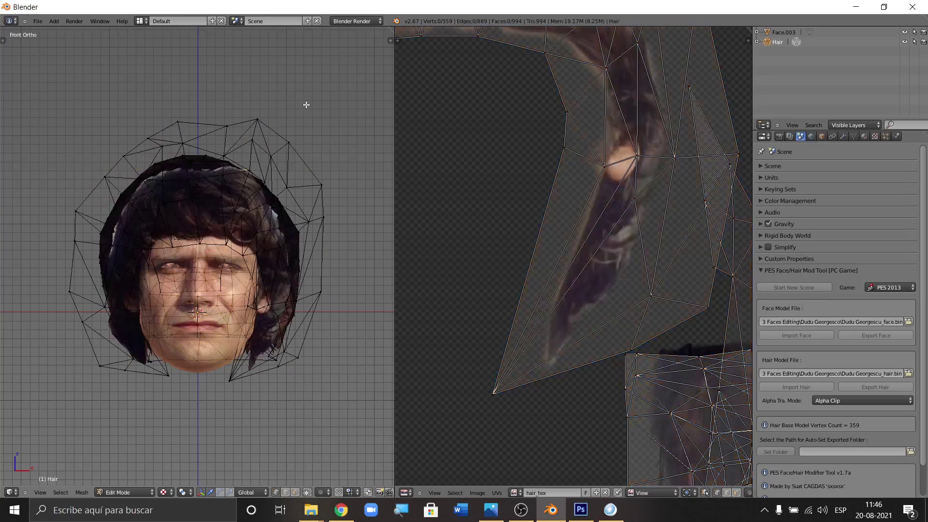
right_click(258, 112)
key("ctrl+l")
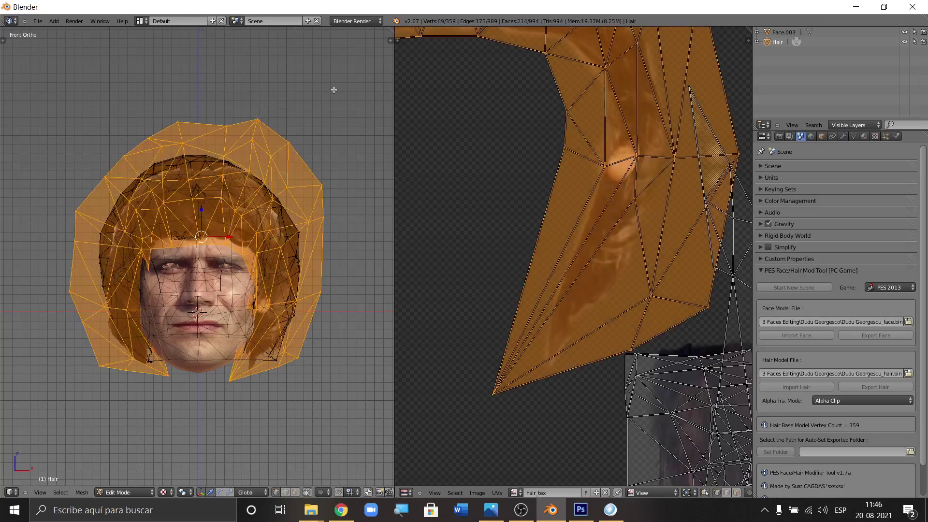
key("ctrl+i")
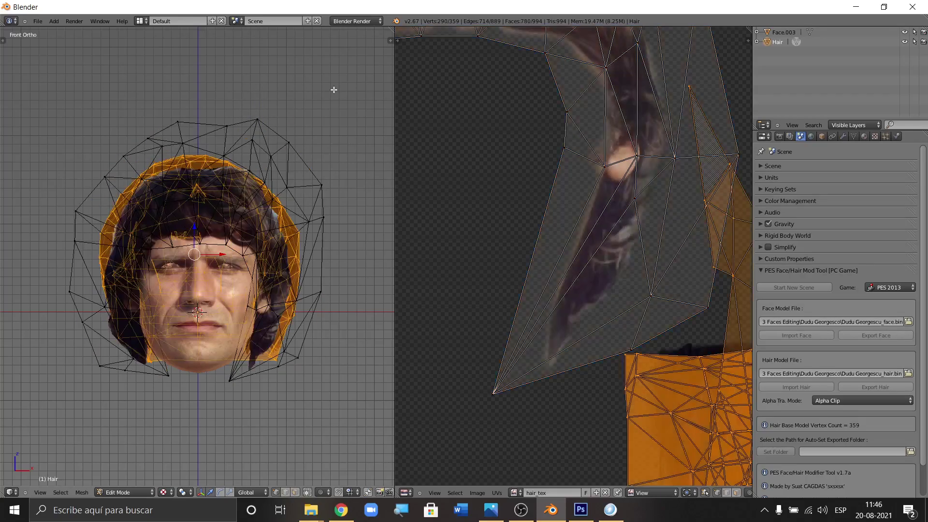
middle_click_drag(324, 282, 208, 275)
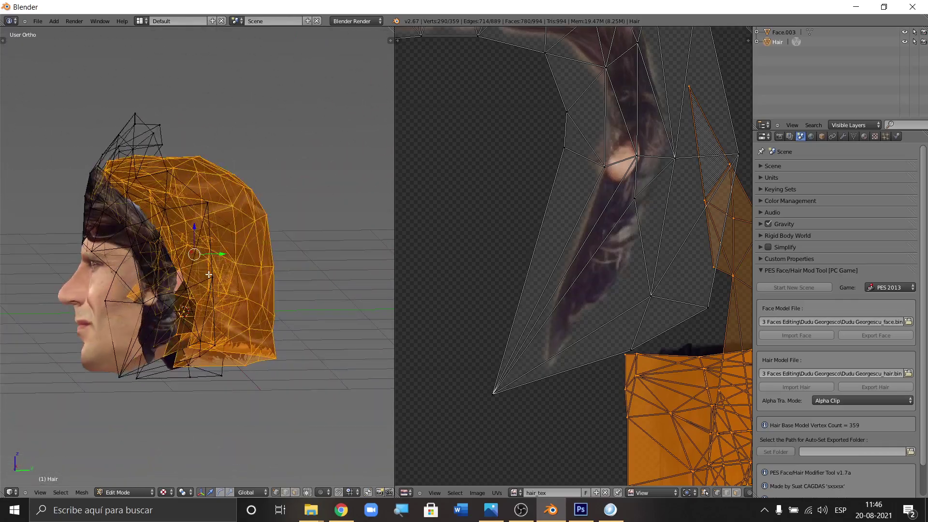
- Clear the selection and check the head in the numpad front and right-side views
key("a")
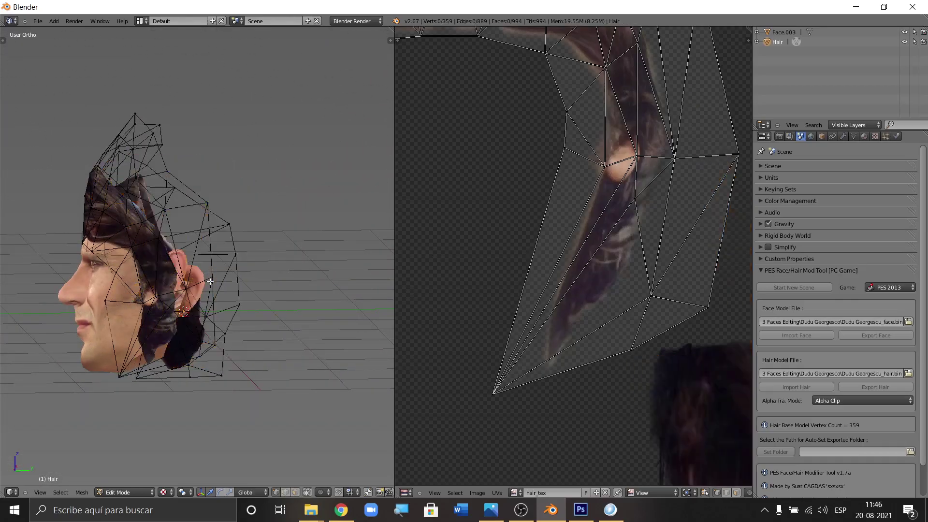
scroll(207, 248, "up", 3)
key("KP_1")
scroll(259, 217, "down", 2)
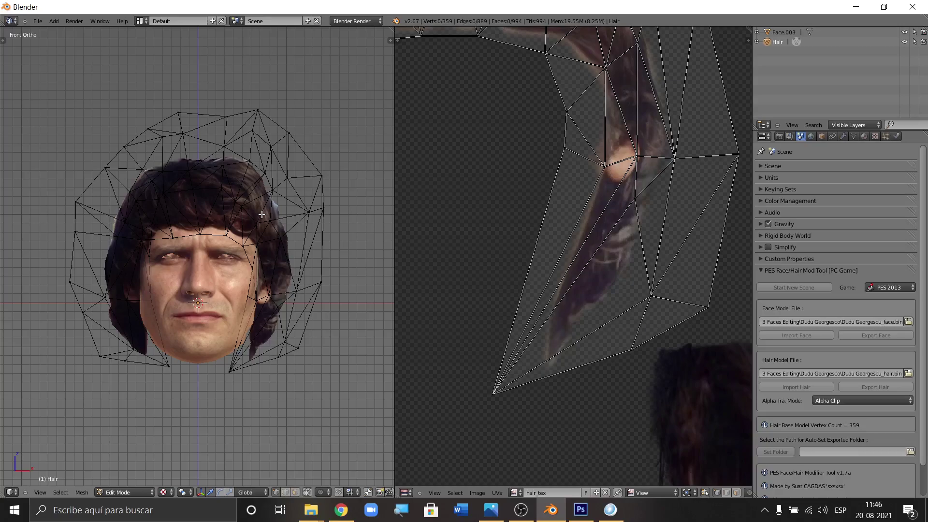
scroll(262, 215, "down", 1)
key("KP_3")
scroll(156, 182, "up", 2)
scroll(188, 207, "down", 2)
- Orbit to a level view of the face and start moving the cheek hair vertex along X
middle_click_drag(188, 207, 249, 203)
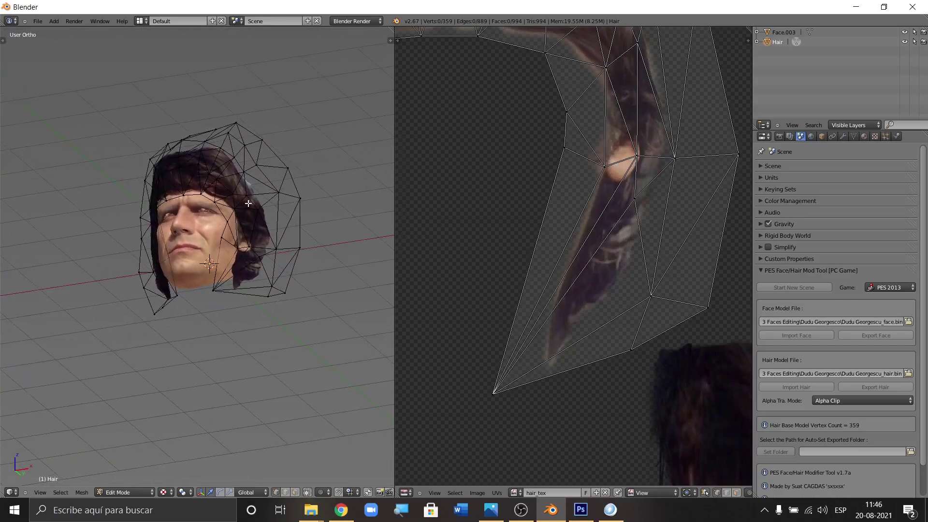
key("KP_1")
scroll(248, 153, "up", 2)
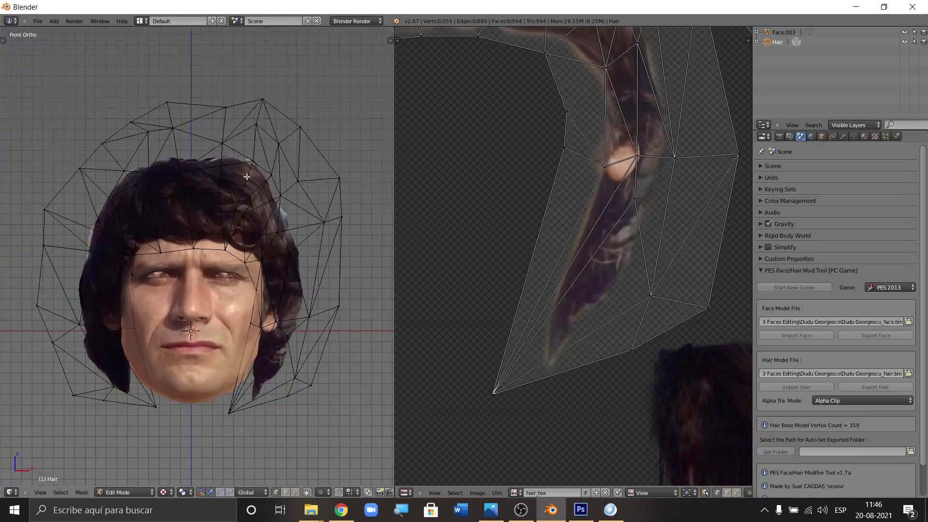
scroll(225, 220, "up", 2)
scroll(224, 203, "down", 2)
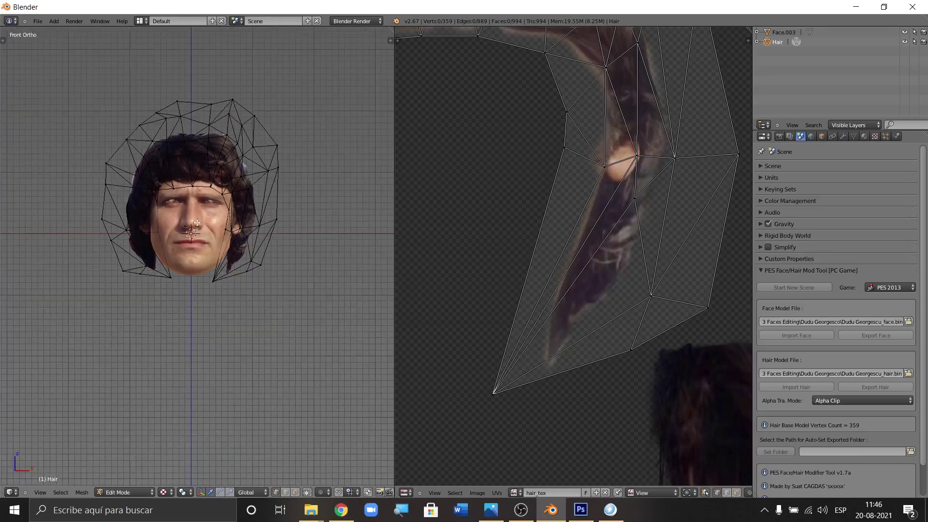
scroll(223, 189, "up", 2)
middle_click_drag(251, 276, 306, 222)
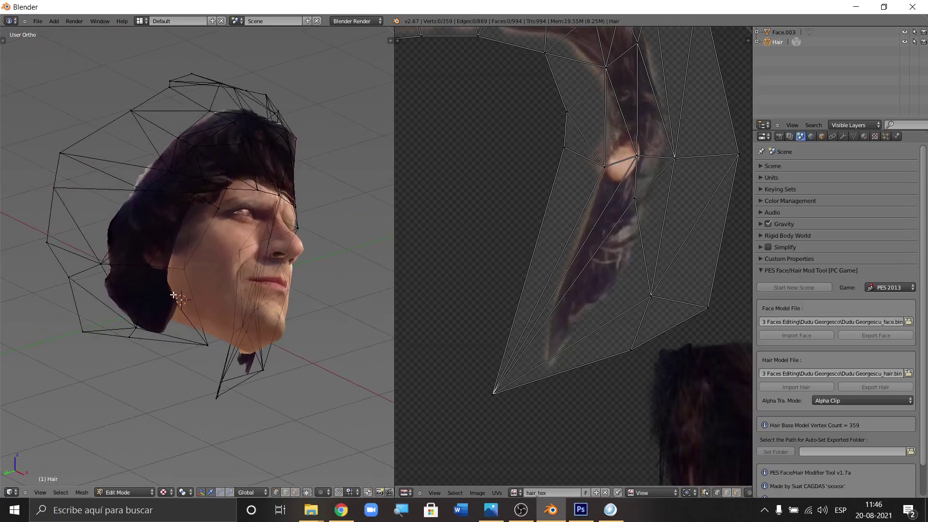
scroll(199, 258, "up", 3)
middle_click_drag(201, 261, 208, 265)
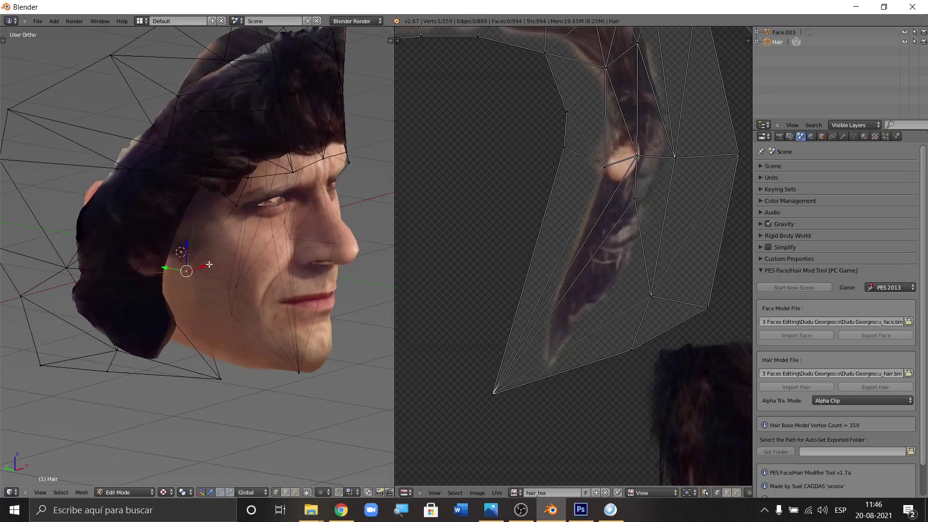
key("g")
key("x")
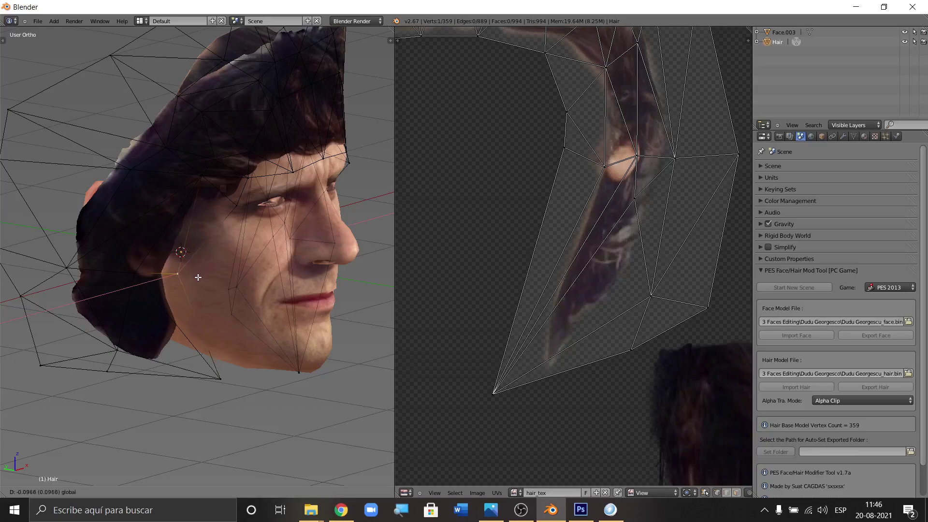
- Confirm the cheek vertex move, slide a hairline vertex along X, and undo a bad free move
left_click(202, 276)
middle_click_drag(223, 258, 150, 237)
scroll(166, 159, "up", 3)
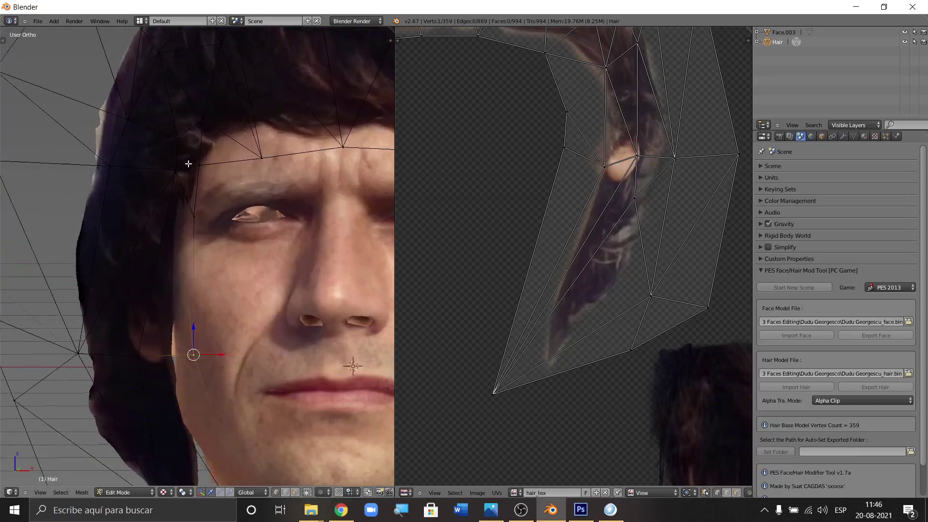
right_click(191, 184)
key("g")
key("x")
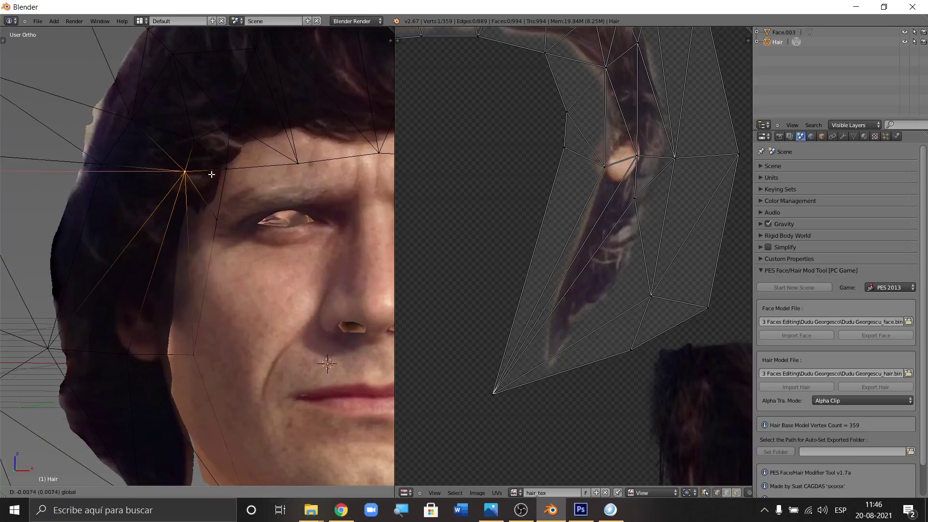
left_click(209, 175)
middle_click_drag(210, 175, 130, 392)
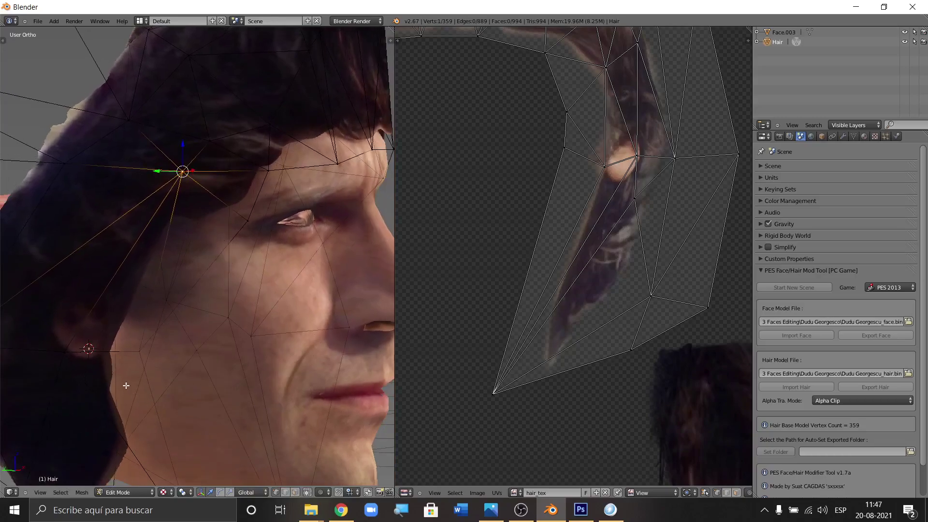
key("g")
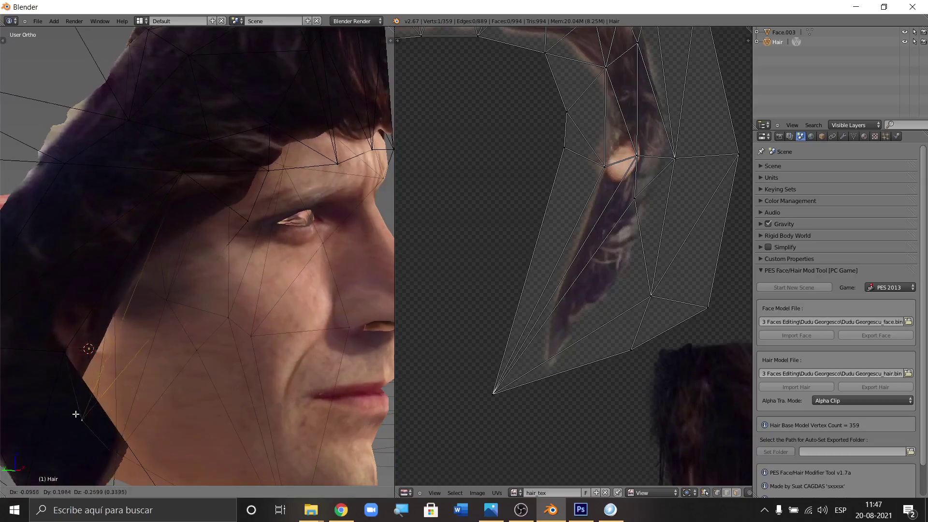
left_click(134, 346)
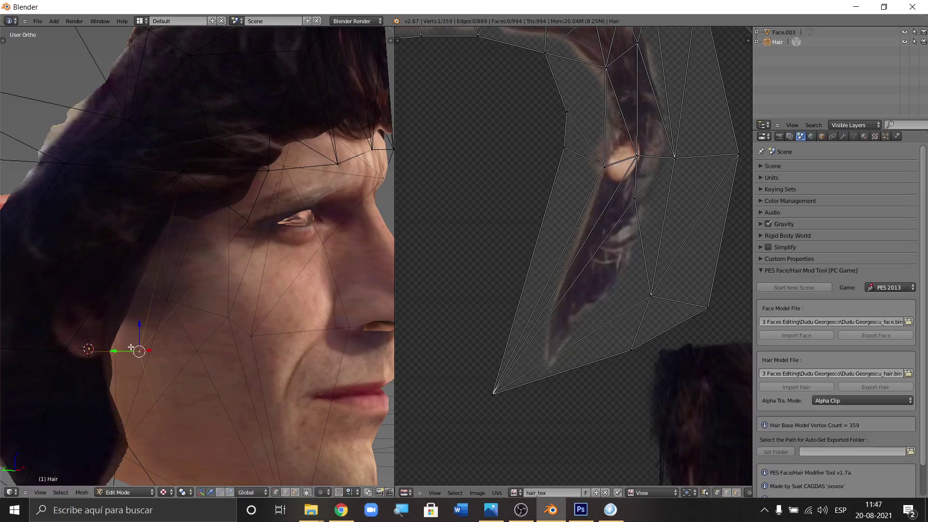
key("ctrl+z")
- Select the temple vertex beside the eye and nudge it along X and Y with the gizmo arrows
middle_click_drag(217, 260, 160, 228)
scroll(224, 208, "up", 1)
right_click(234, 199)
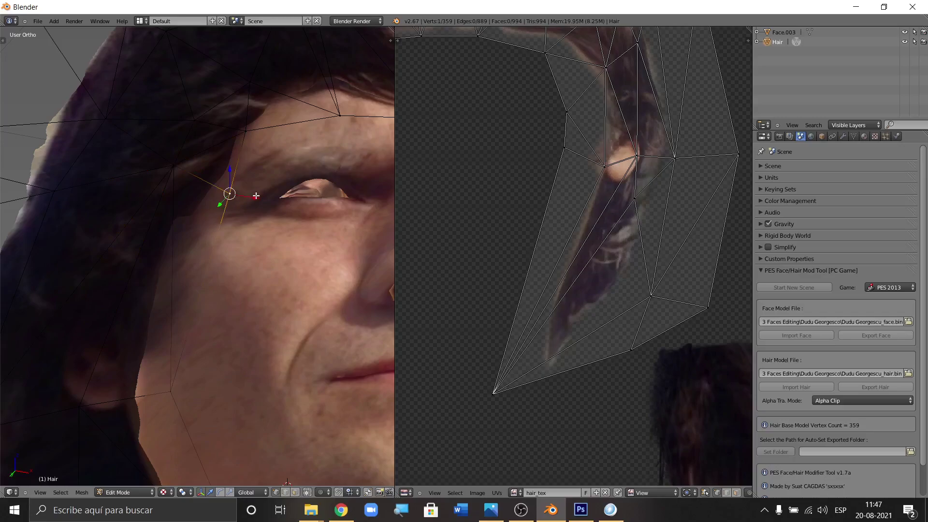
middle_click_drag(255, 197, 252, 206)
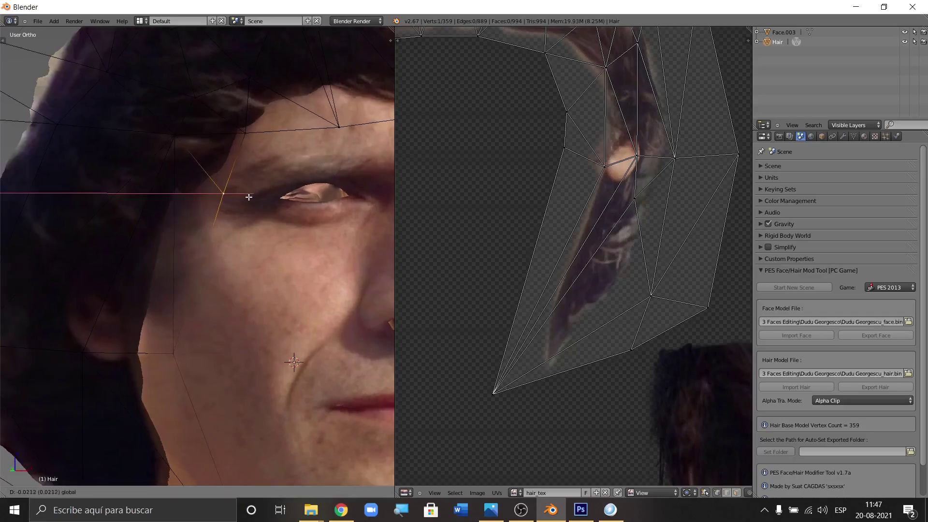
middle_click_drag(232, 275, 209, 268)
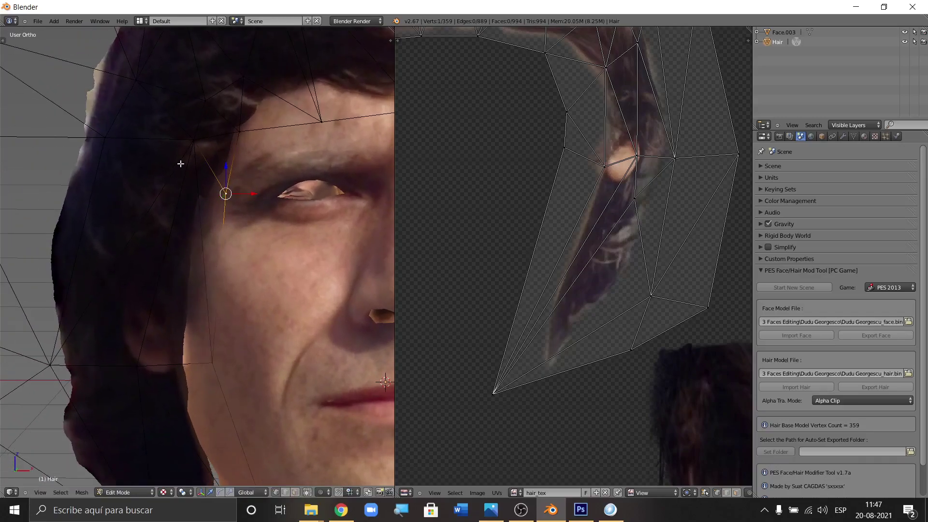
right_click(196, 148)
mouse_move(223, 141)
left_mouse_down()
mouse_move(245, 140)
mouse_move(216, 140)
left_mouse_up()
middle_click_drag(233, 199, 323, 207)
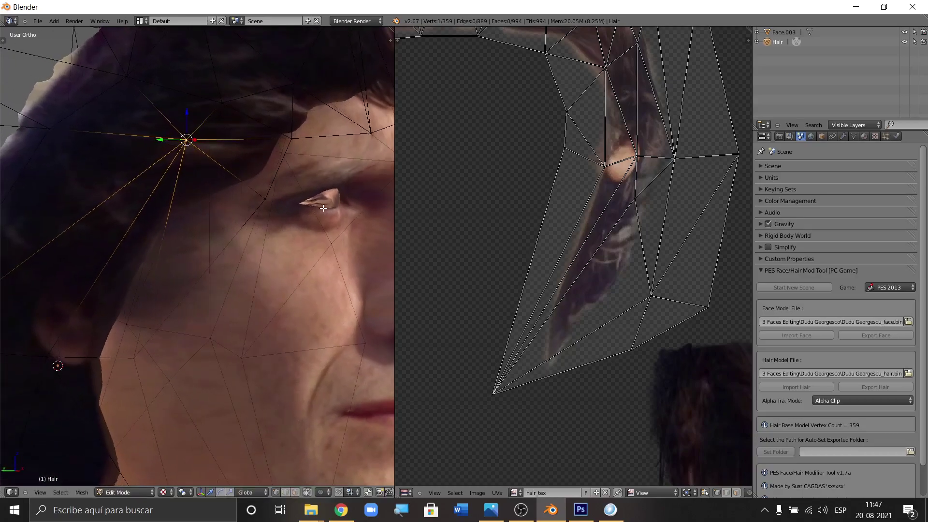
left_click_drag(169, 141, 184, 144)
middle_click_drag(249, 187, 247, 213)
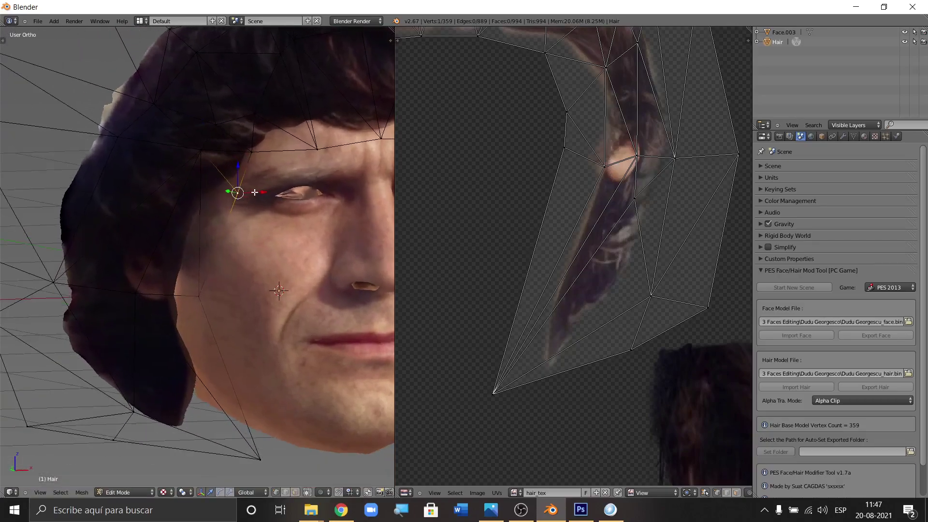
- Slide the temple vertex toward the eye, then a cheek vertex inward, along X
key("g")
key("x")
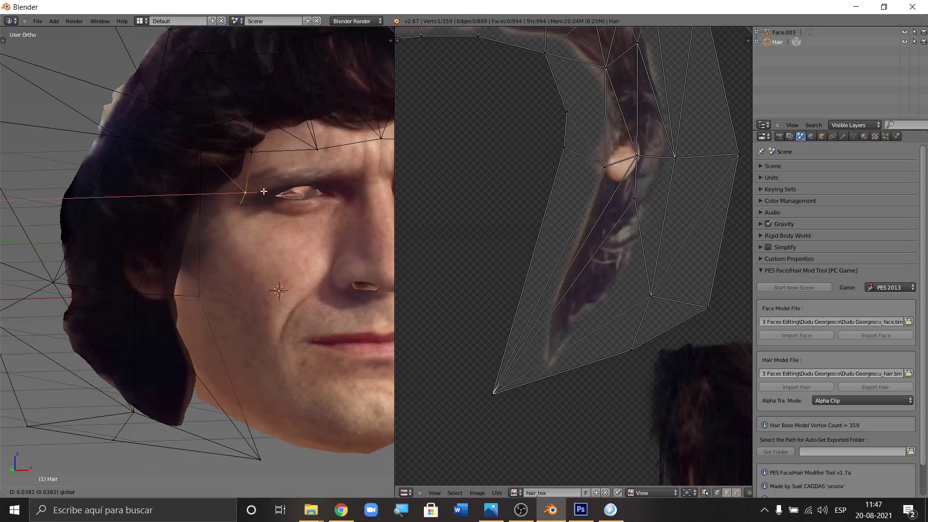
left_click(264, 192)
scroll(233, 326, "up", 5)
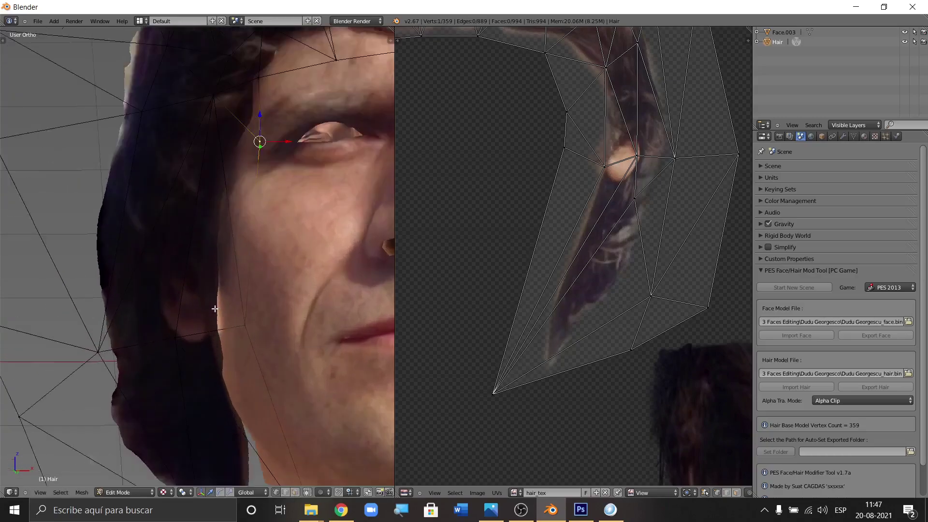
right_click(234, 326)
middle_click_drag(234, 326, 266, 335)
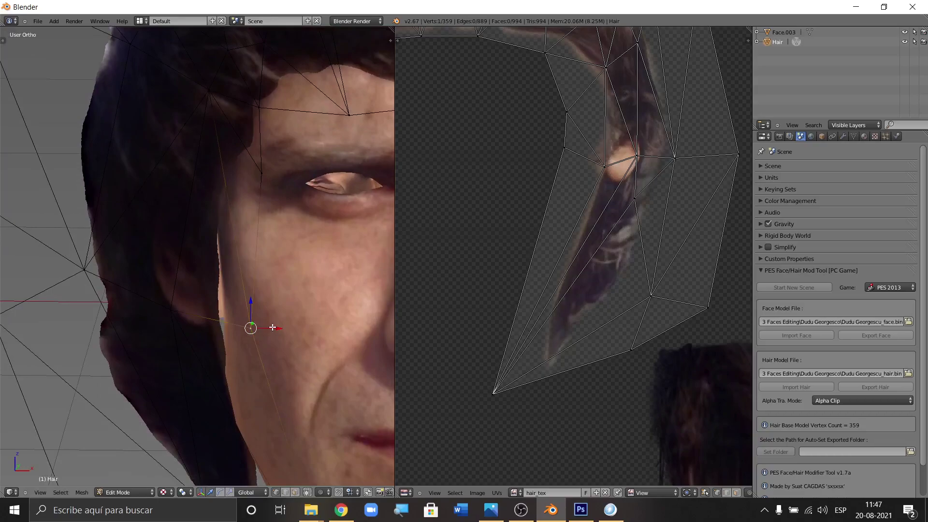
key("g")
key("x")
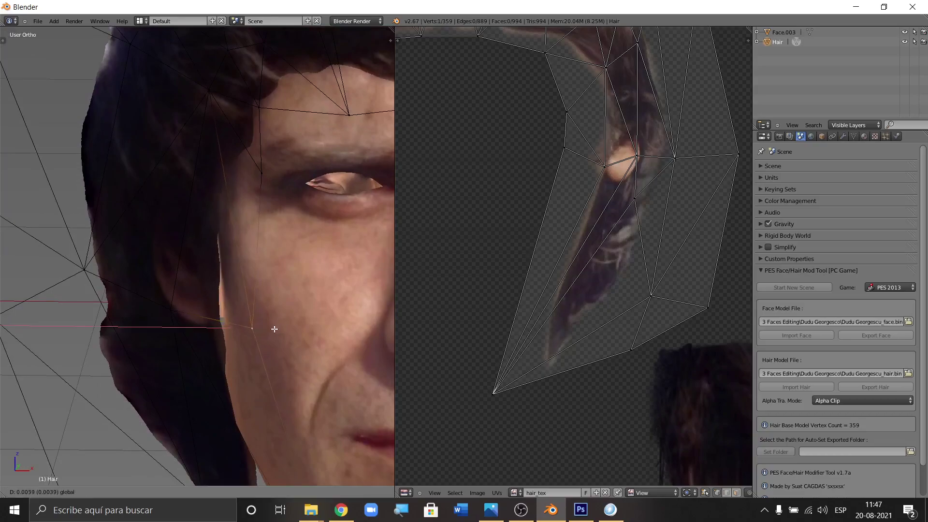
left_click(279, 329)
scroll(279, 329, "down", 6)
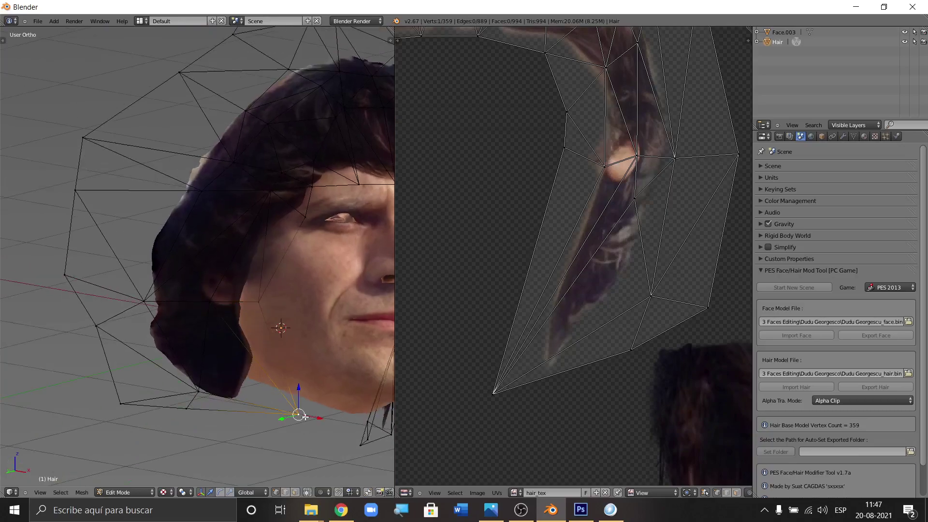
- Move the vertex under the jaw and another beside the cheek inward along X
middle_click_drag(305, 418, 266, 450)
key("g")
key("x")
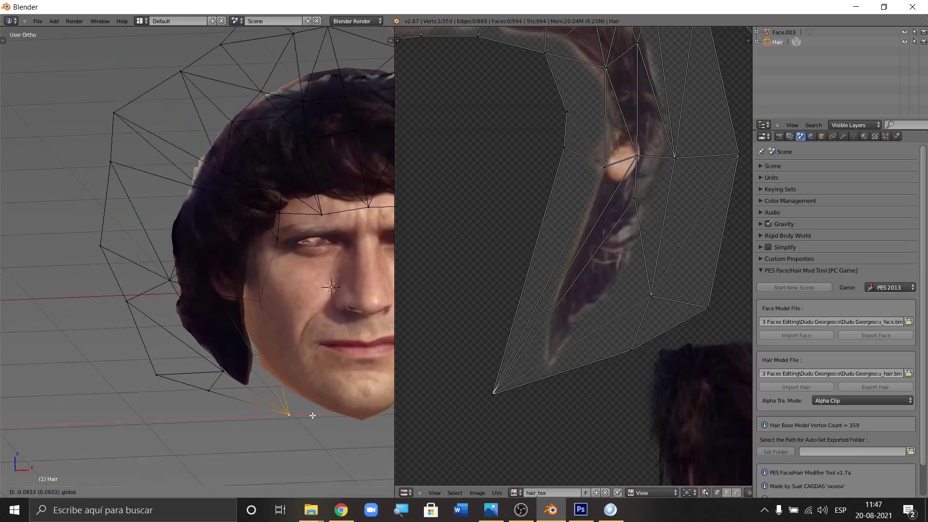
left_click(309, 419)
middle_click_drag(308, 419, 273, 307)
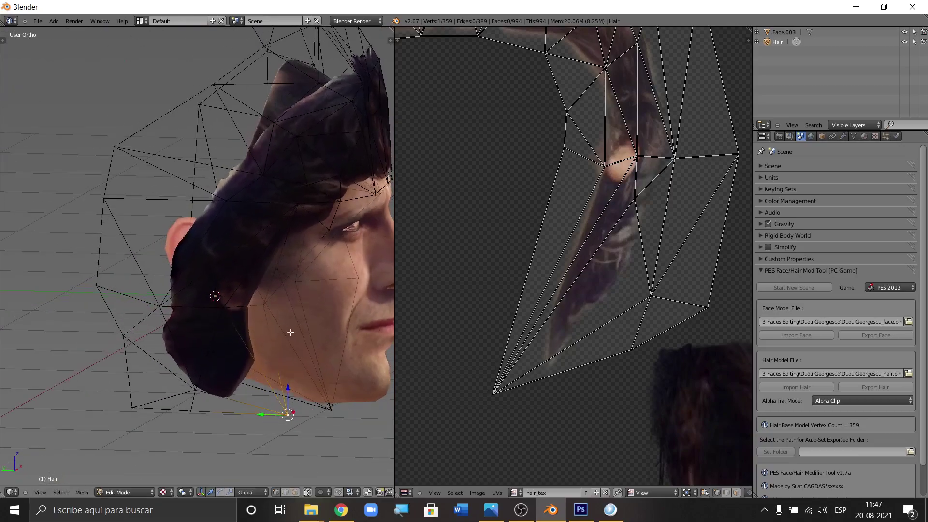
scroll(271, 304, "up", 5)
right_click(256, 311)
key("g")
key("x")
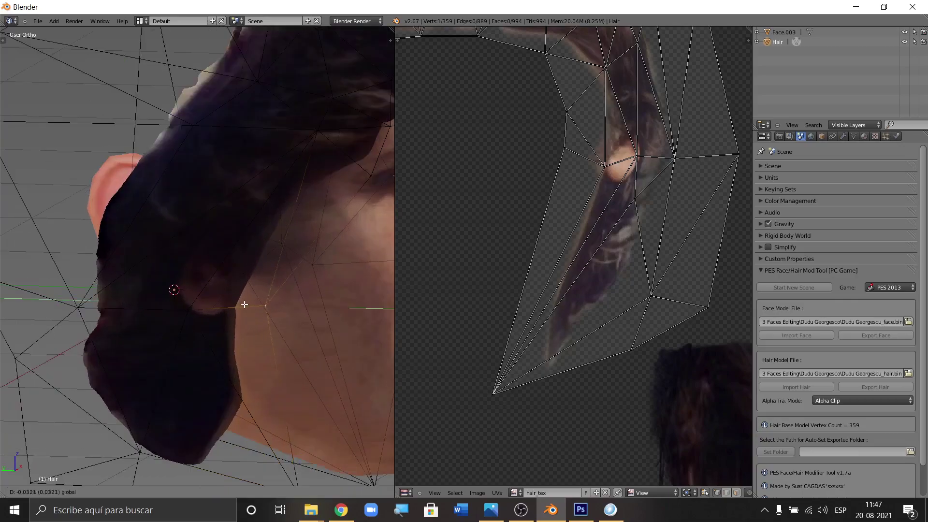
left_click(273, 312)
- Shift one more vertex by the cheek along X toward the face
middle_click_drag(303, 334, 194, 322)
key("g")
key("x")
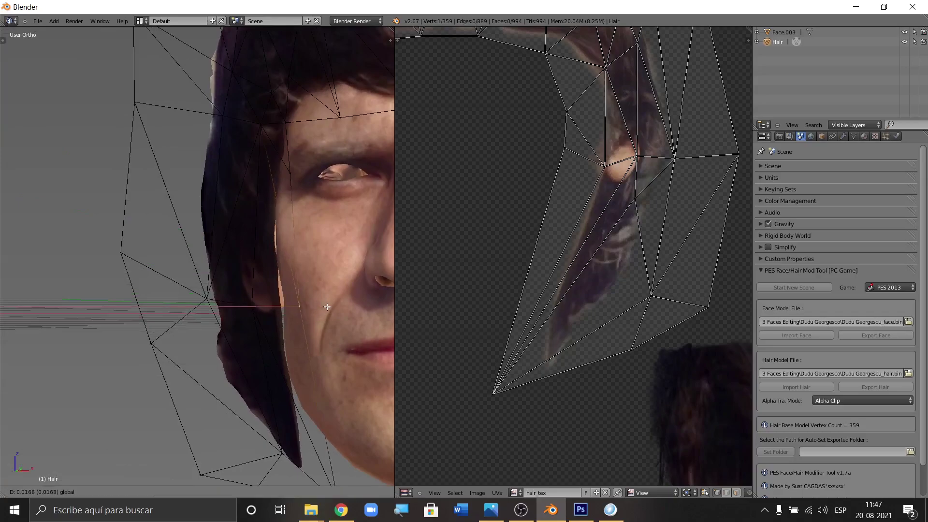
left_click(327, 307)
middle_click_drag(288, 324, 349, 312)
scroll(243, 267, "down", 5)
scroll(271, 251, "up", 3)
- Move the vertex near the ear about 0.0103 units along X, closer to the face
middle_click_drag(272, 250, 306, 277)
middle_click_drag(226, 315, 257, 300)
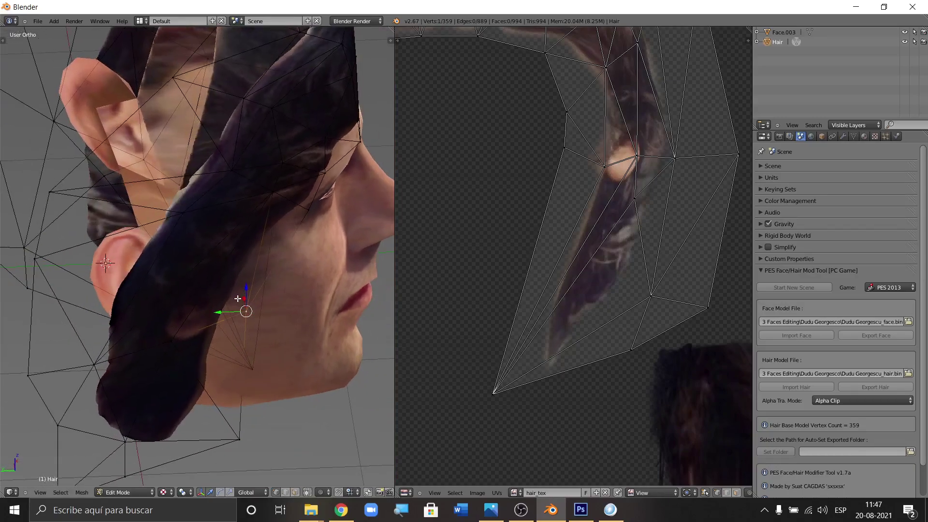
key("g")
key("x")
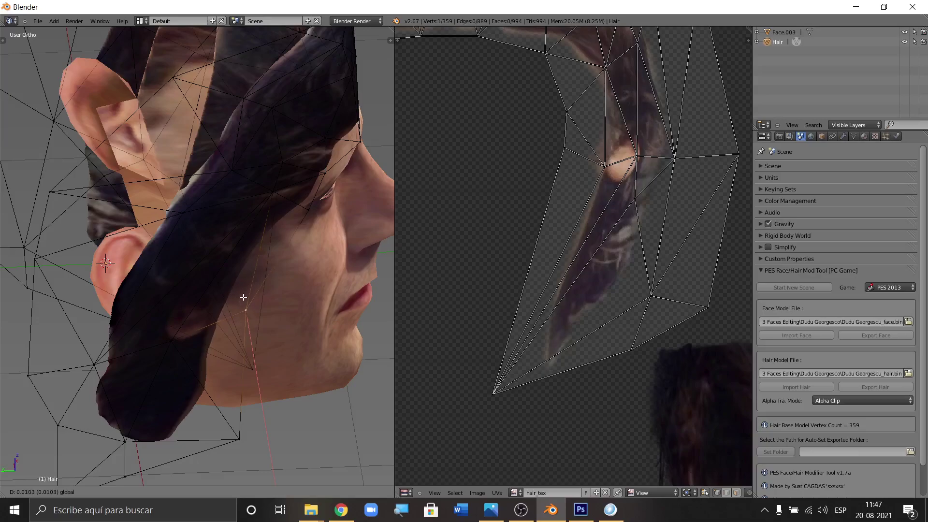
left_click(244, 299)
scroll(278, 259, "down", 6)
middle_click_drag(278, 256, 292, 272)
- Zoom in on the ear and slide the sideburn vertex along X toward the face
scroll(359, 255, "up", 3)
scroll(261, 273, "down", 3)
scroll(274, 273, "up", 4)
scroll(275, 273, "up", 3)
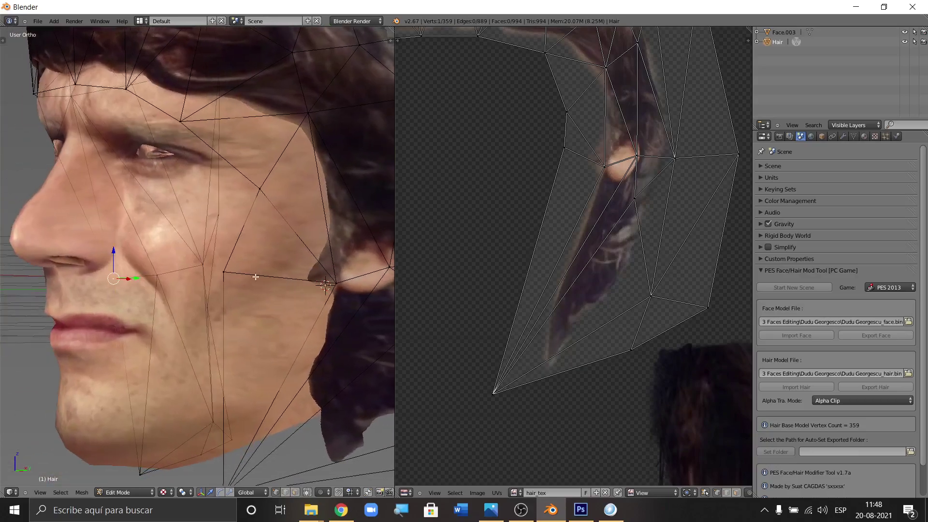
scroll(292, 272, "down", 3)
scroll(292, 272, "up", 3)
scroll(265, 259, "down", 3)
scroll(269, 260, "up", 2)
scroll(270, 261, "down", 2)
middle_click_drag(271, 261, 277, 265)
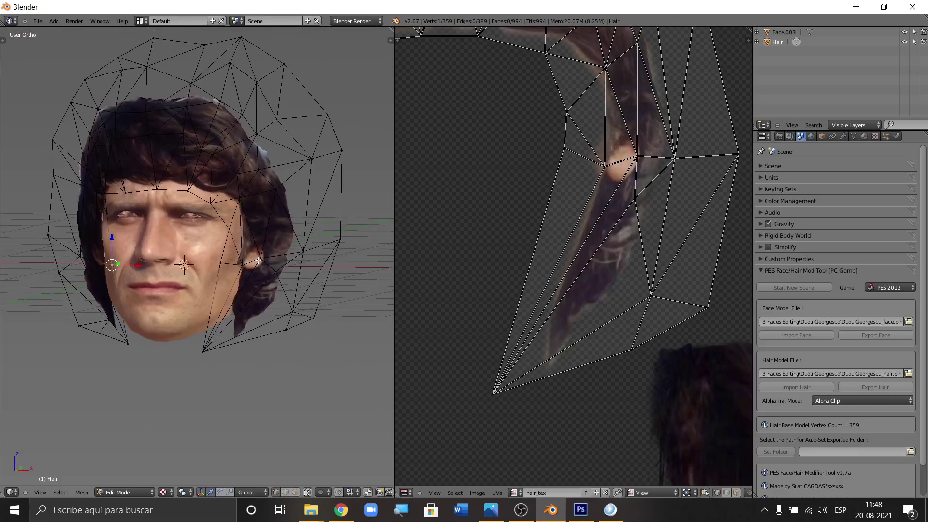
scroll(277, 266, "up", 4)
scroll(234, 271, "up", 3)
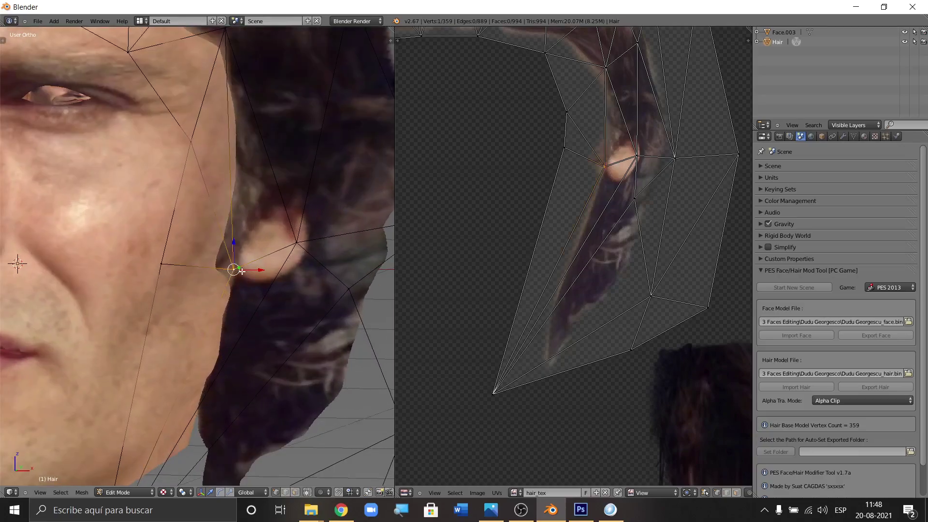
scroll(242, 271, "down", 4)
key("g")
key("x")
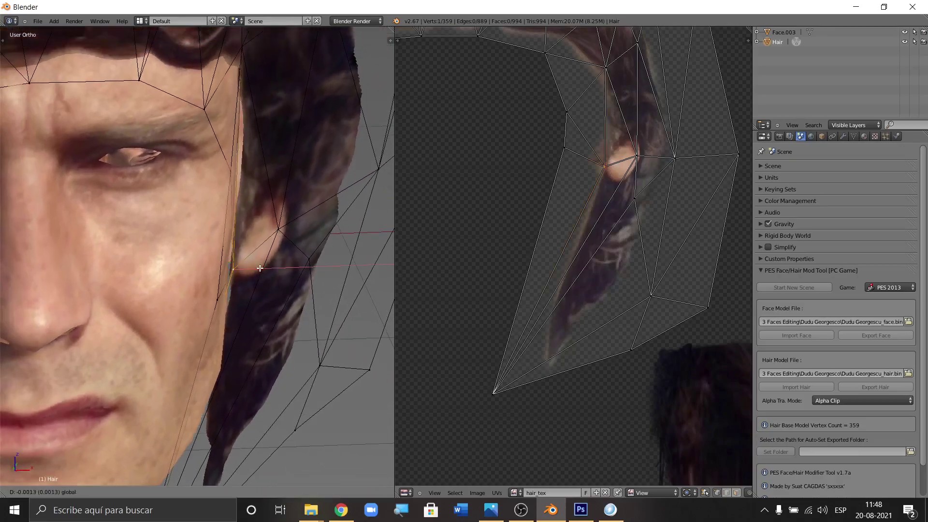
left_click(258, 269)
- Drag the ear vertex along the Y gizmo arrow, then check it from below and the right side
scroll(208, 281, "up", 4)
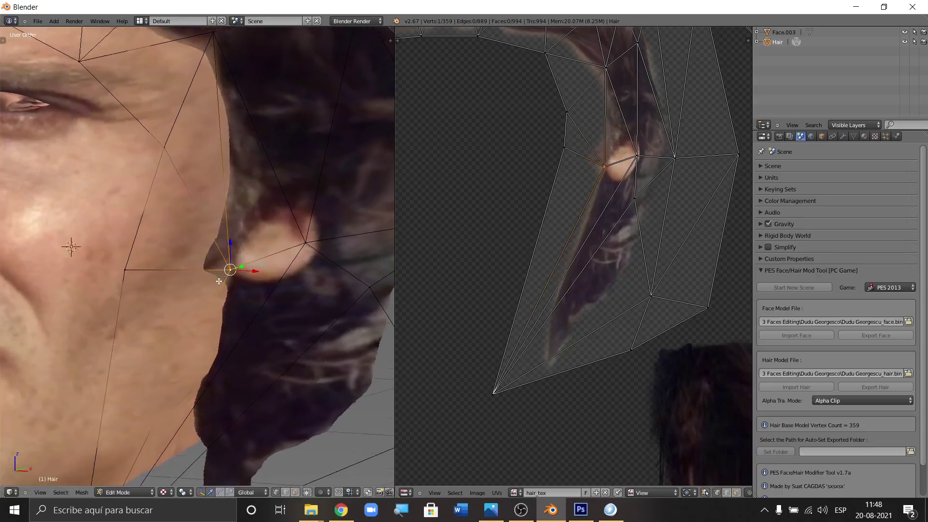
scroll(204, 283, "down", 4)
scroll(157, 155, "up", 2)
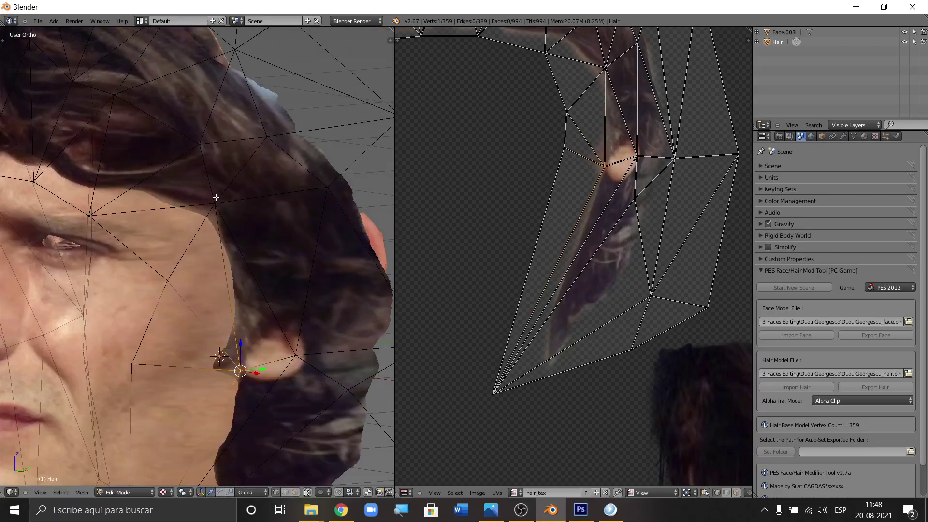
middle_click_drag(220, 357, 223, 231)
left_click_drag(236, 194, 231, 203)
scroll(231, 203, "down", 4)
middle_click_drag(231, 205, 291, 218)
scroll(292, 218, "down", 4)
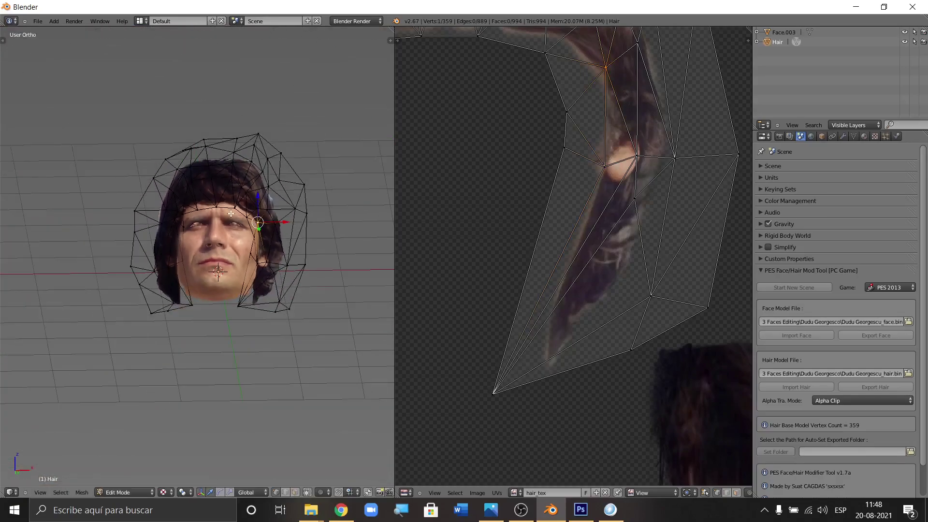
scroll(224, 207, "up", 3)
middle_click_drag(224, 207, 243, 189)
scroll(244, 189, "down", 3)
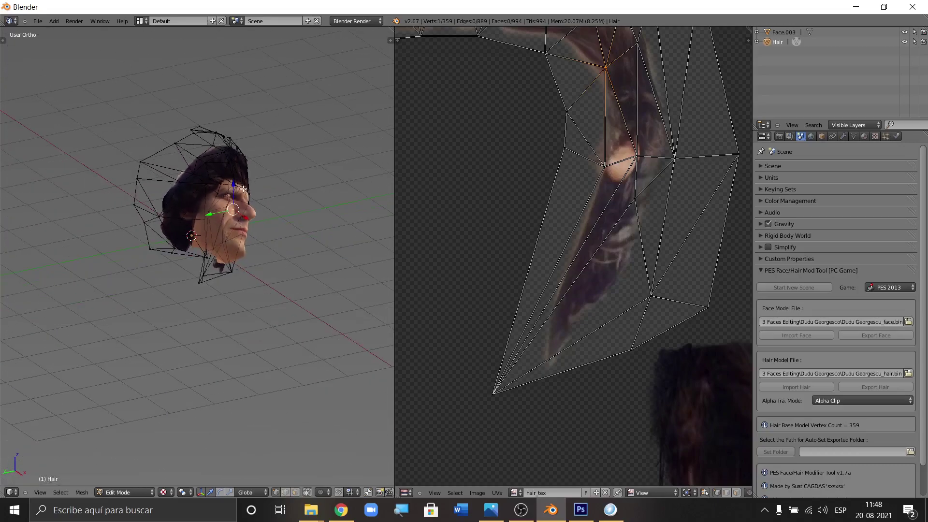
key("KP_3")
scroll(217, 207, "up", 5)
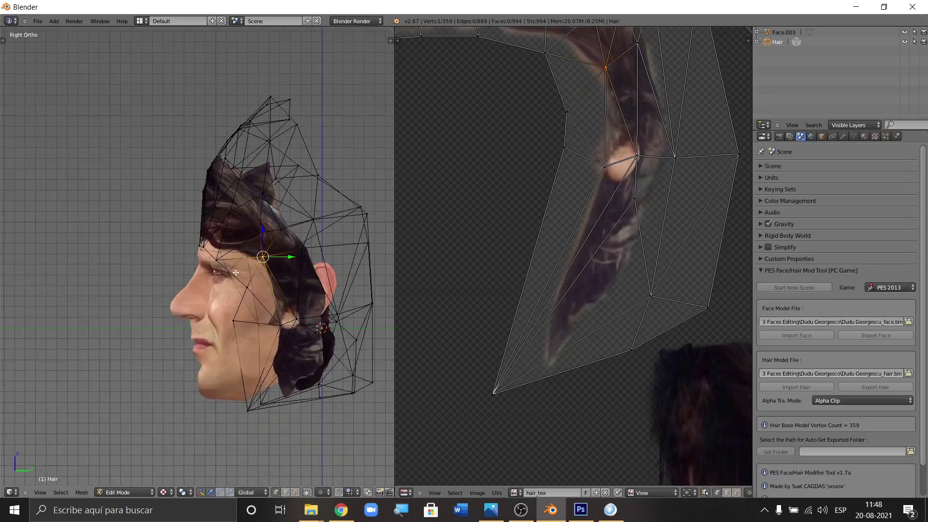
middle_click_drag(238, 274, 293, 199)
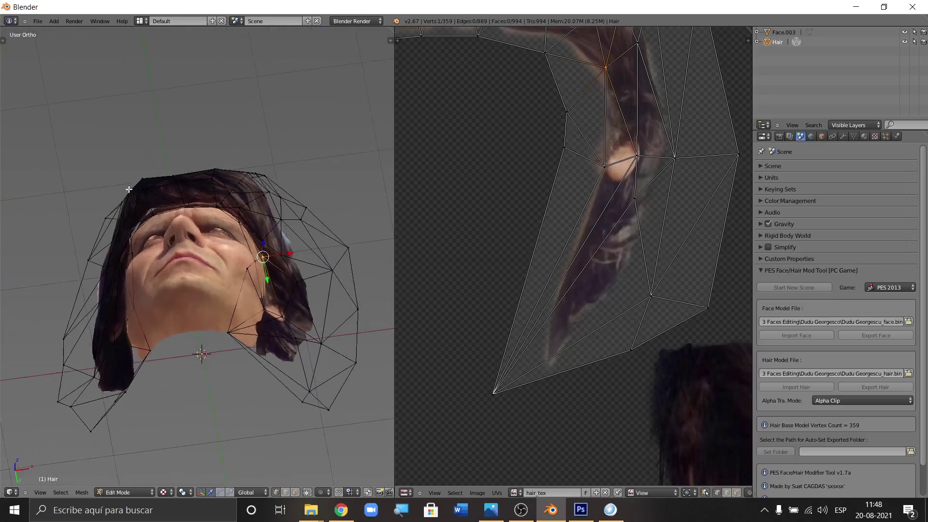
scroll(172, 191, "up", 4)
middle_click_drag(154, 202, 175, 201)
scroll(194, 201, "up", 1)
scroll(195, 202, "down", 3)
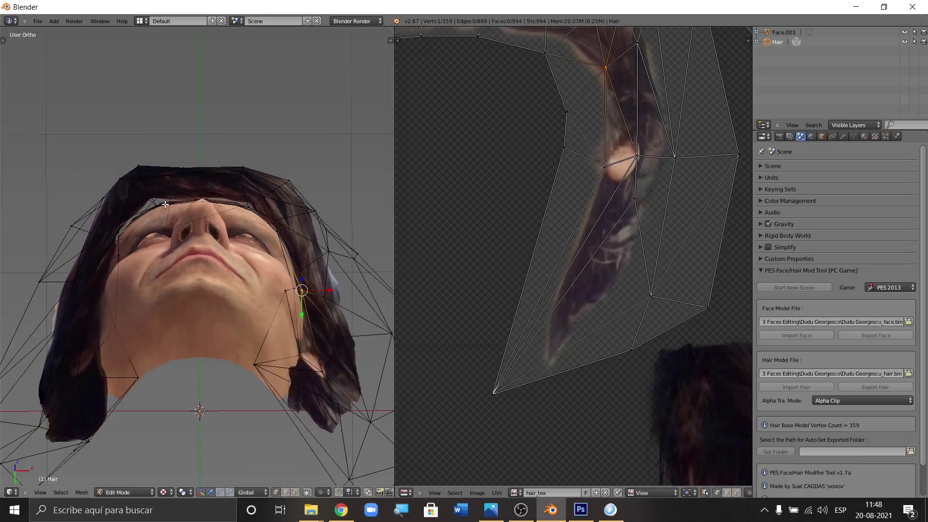
key("KP_1")
scroll(171, 259, "down", 4)
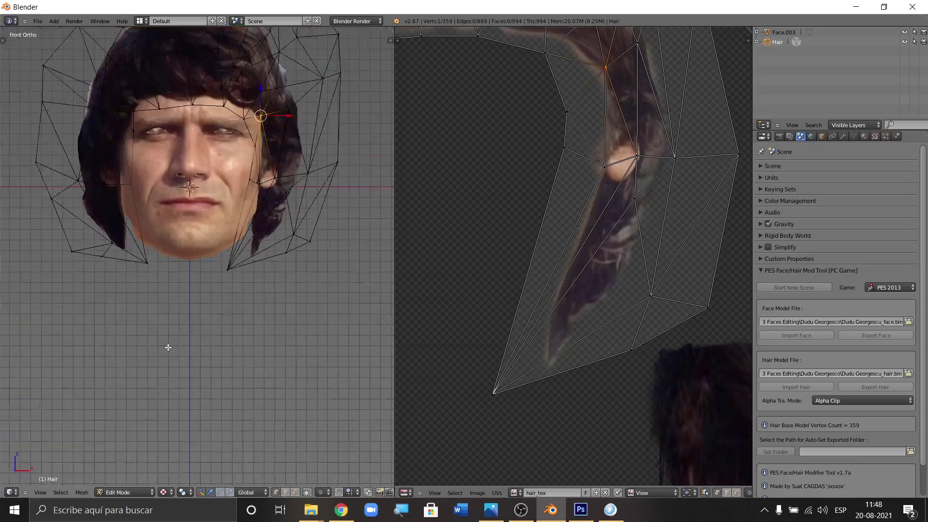
middle_click_drag(171, 259, 169, 172)
scroll(166, 185, "up", 3)
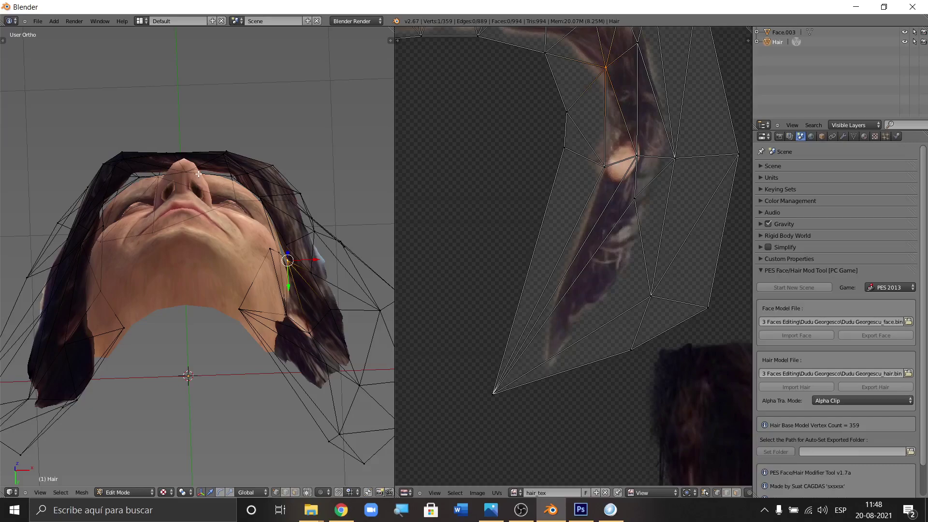
middle_click_drag(221, 181, 227, 247)
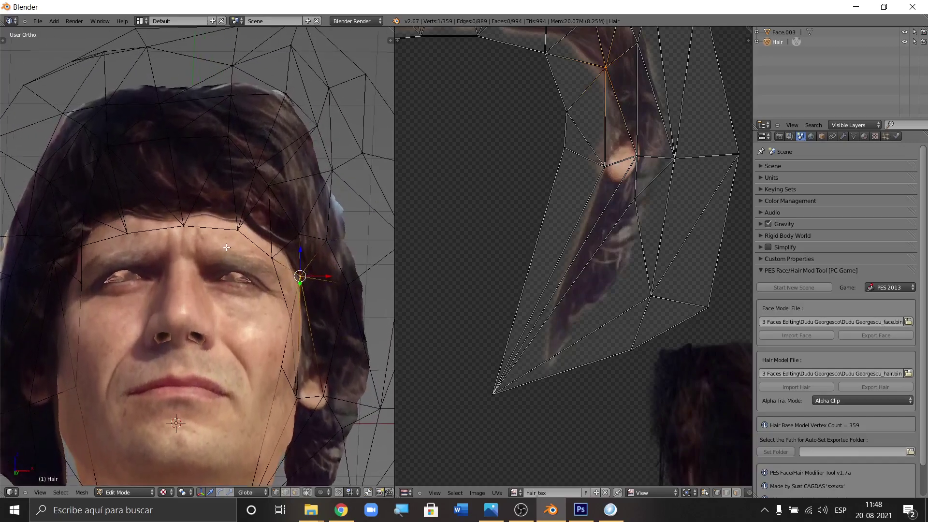
scroll(213, 236, "down", 4)
- Select the front row of hairline vertices and move them along Y toward the forehead
scroll(645, 219, "down", 4)
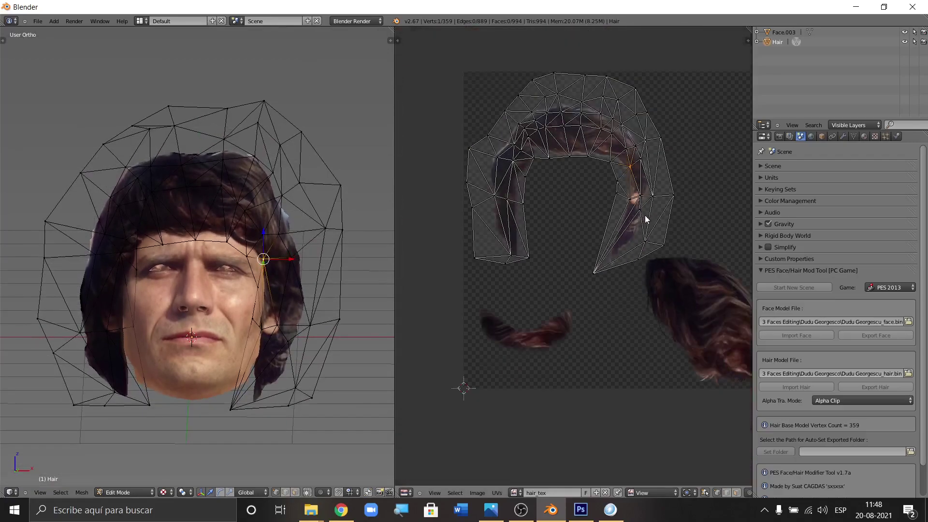
scroll(570, 165, "up", 1)
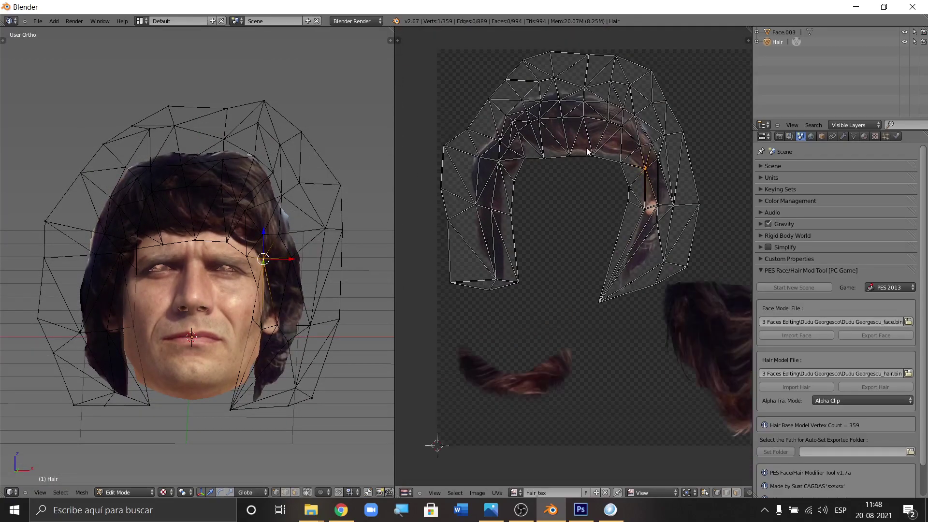
key("a")
key("a")
left_click_drag(537, 167, 608, 161)
middle_click_drag(145, 271, 146, 170)
middle_click_drag(231, 220, 200, 271)
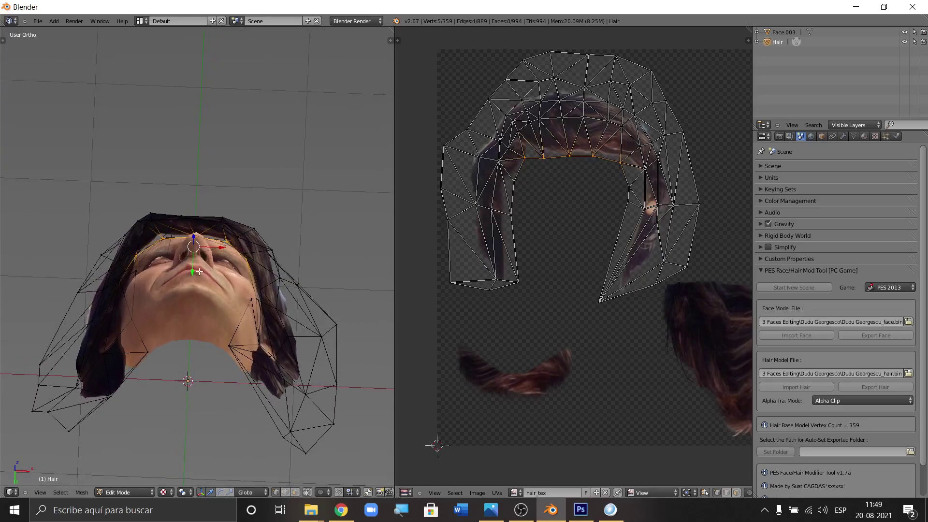
left_click_drag(190, 270, 191, 271)
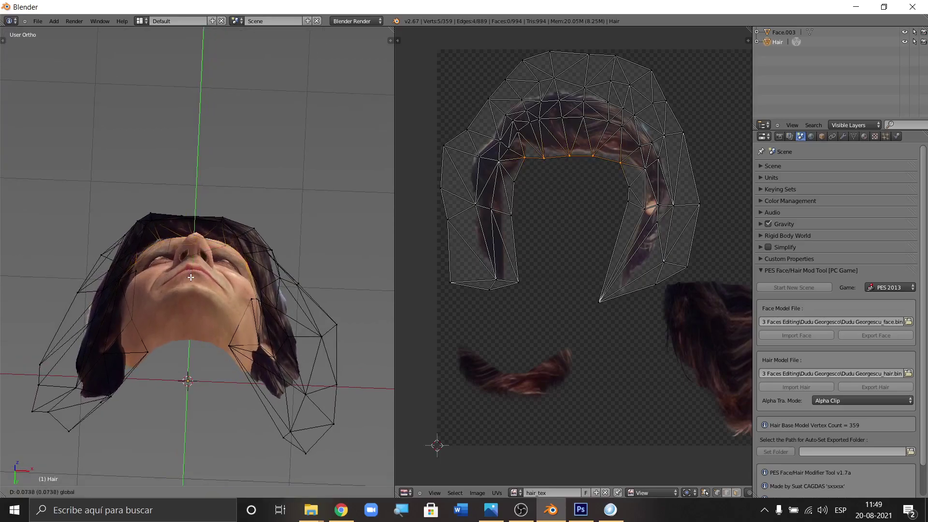
left_click(190, 279)
- Nudge the hairline vertices along Y again and look up at the fringe from below
scroll(192, 271, "up", 3)
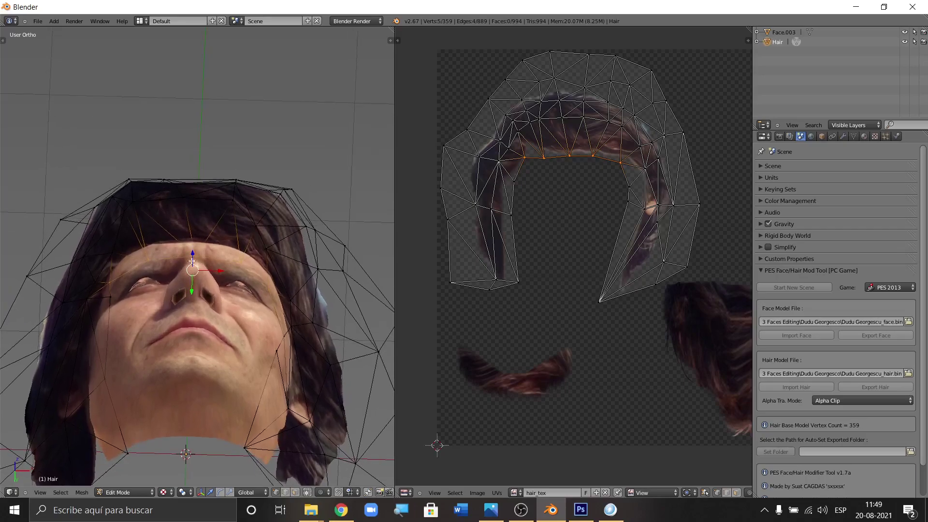
scroll(206, 312, "up", 2)
left_click_drag(192, 299, 192, 296)
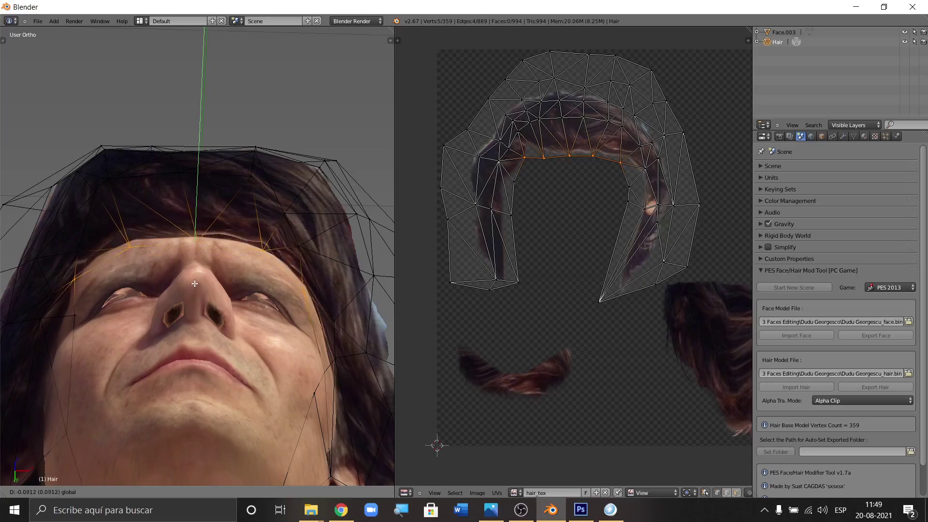
left_click_drag(195, 286, 193, 286)
middle_click_drag(193, 286, 201, 310)
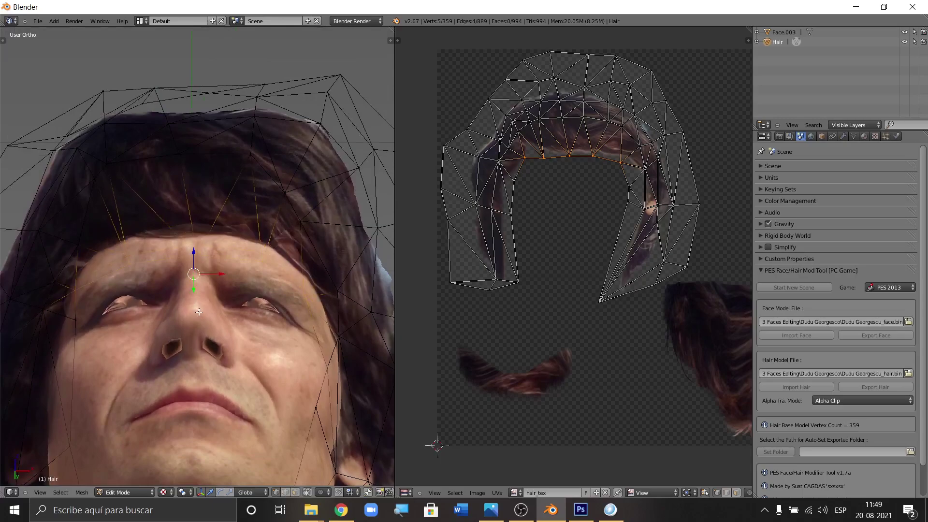
middle_click_drag(126, 295, 105, 199)
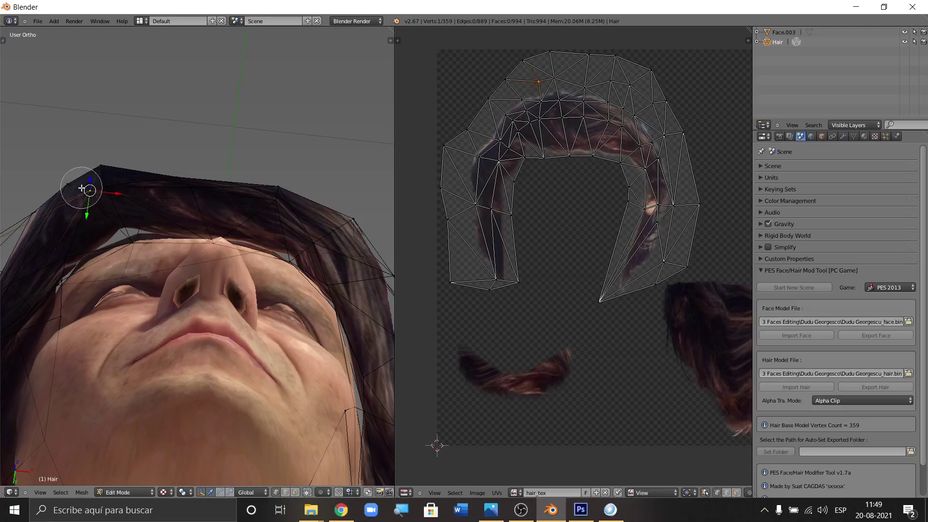
- Add more top fringe vertices to the selection and push them along Y
left_click_drag(84, 176, 105, 177)
middle_click_drag(160, 212, 99, 210)
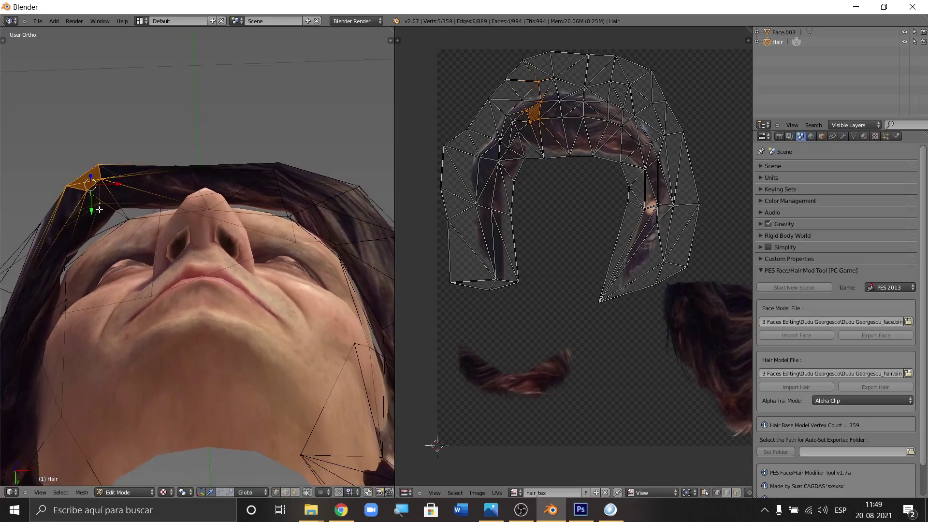
left_click_drag(91, 208, 94, 235)
middle_click_drag(94, 234, 127, 228)
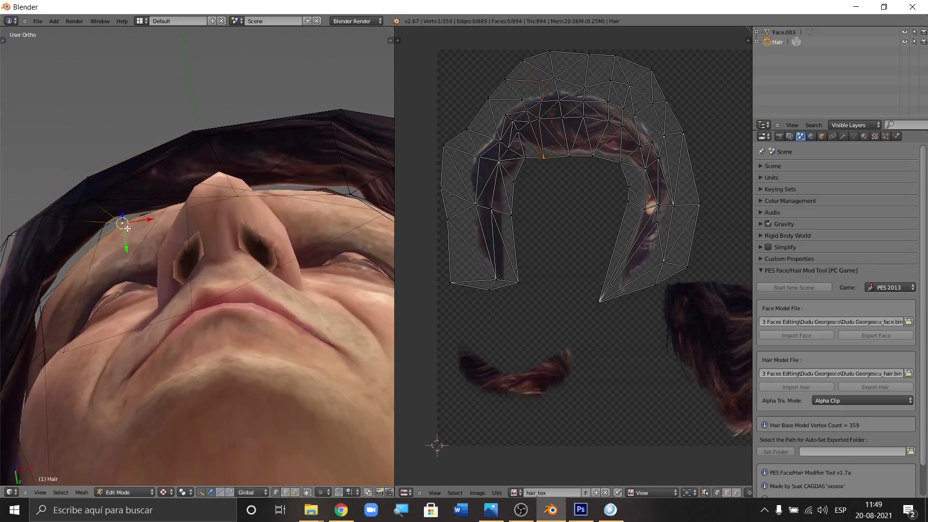
- Nudge the brow hairline vertices back along Y, then orbit the whole head to check the fit
left_click_drag(127, 242, 127, 259)
mouse_move(126, 259)
middle_mouse_down()
mouse_move(175, 228)
mouse_move(119, 255)
middle_mouse_up()
left_click_drag(102, 249, 106, 250)
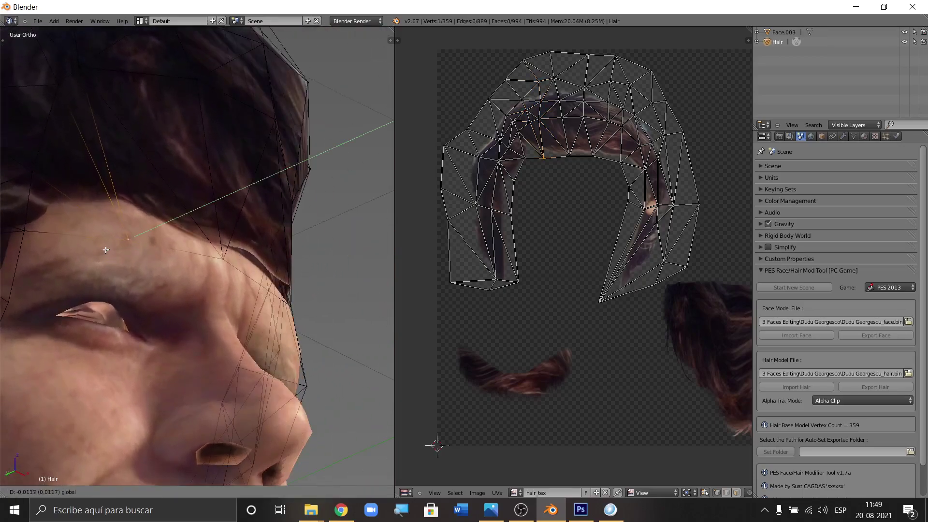
left_click(113, 250)
middle_click_drag(113, 249, 91, 251)
scroll(91, 251, "down", 4)
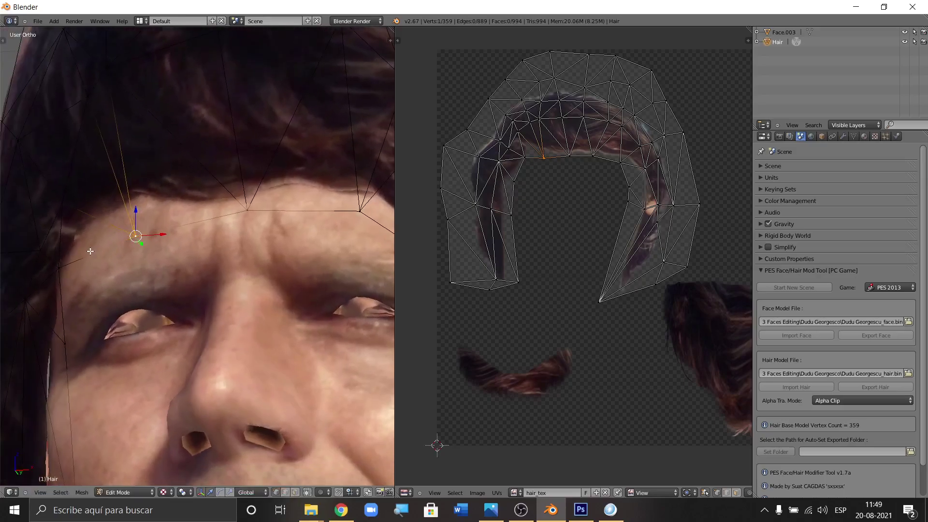
middle_click_drag(265, 260, 89, 274)
- Check the head from side, below and front views, then select the linked inner hair layer with L
key("KP_3")
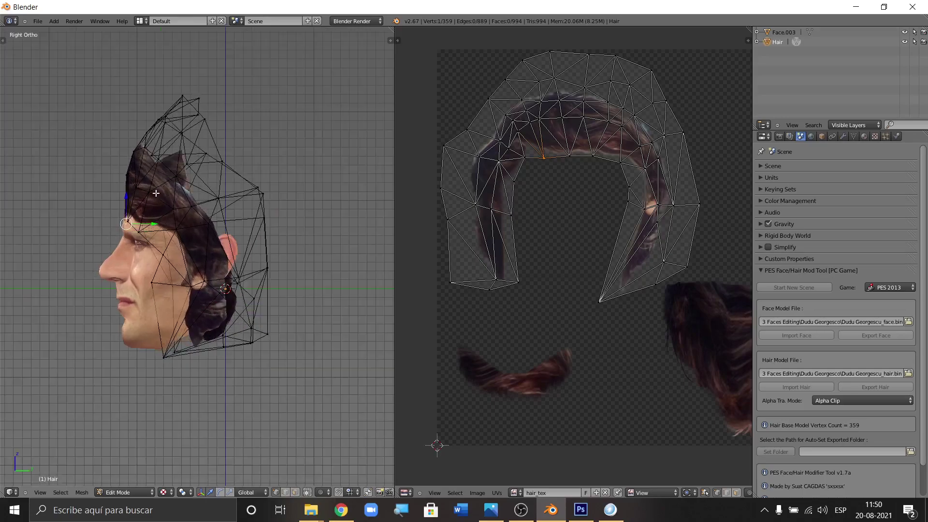
scroll(156, 194, "up", 2)
key("a")
key("a")
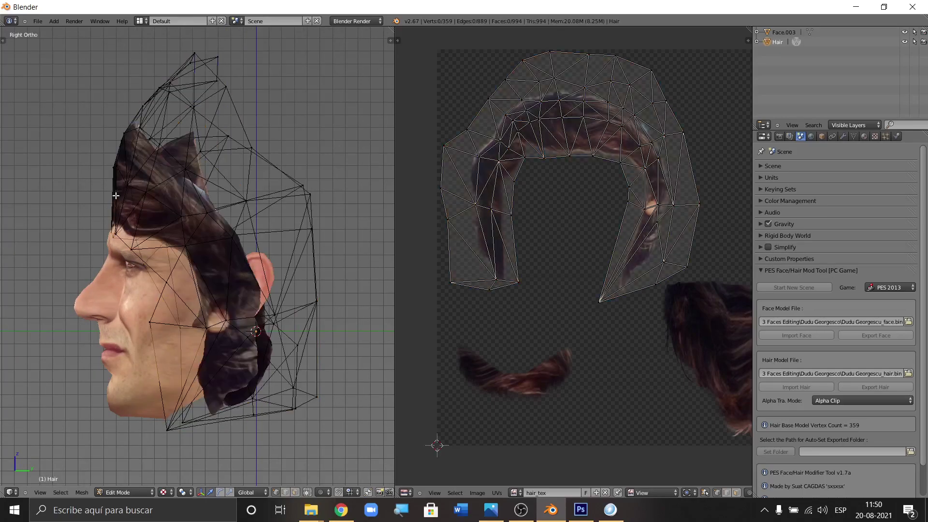
scroll(140, 232, "down", 3)
scroll(160, 257, "up", 3)
middle_click_drag(160, 257, 122, 165)
scroll(271, 186, "down", 2)
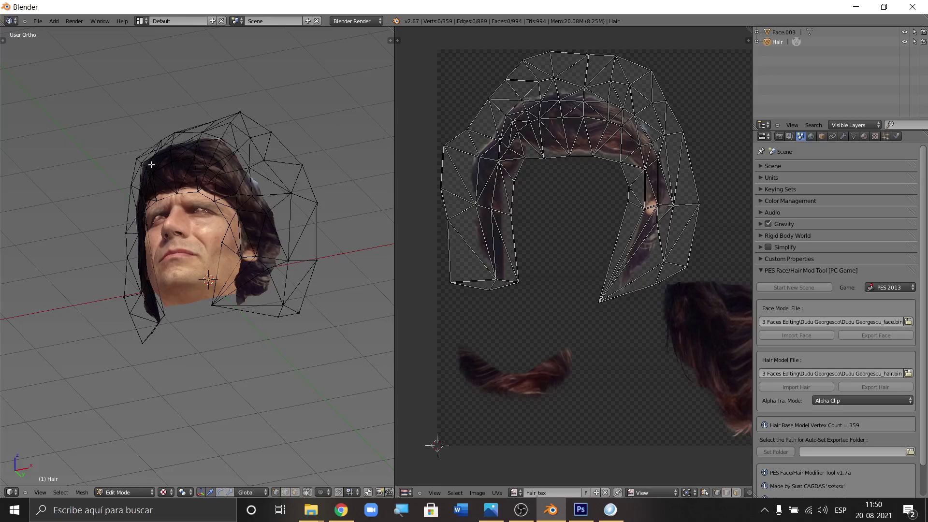
middle_click_drag(162, 283, 89, 254)
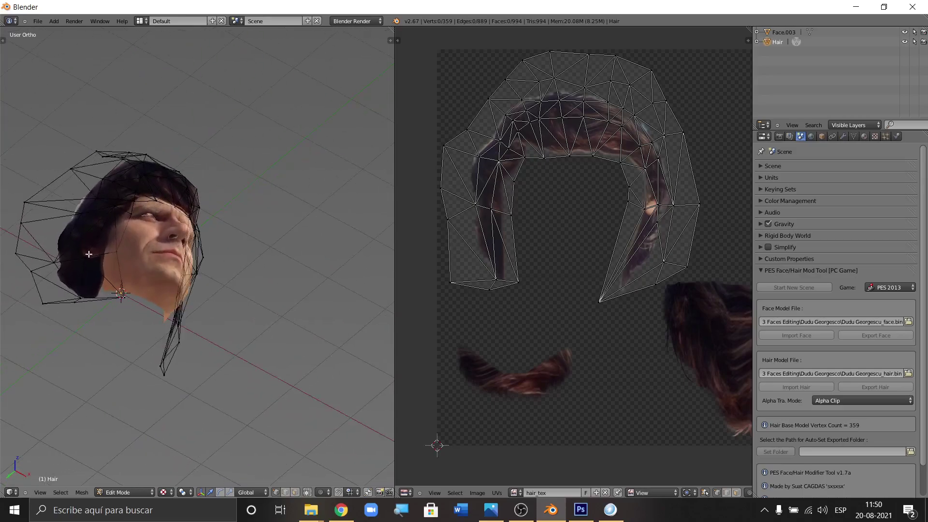
middle_click_drag(194, 318, 179, 274)
scroll(201, 228, "up", 3)
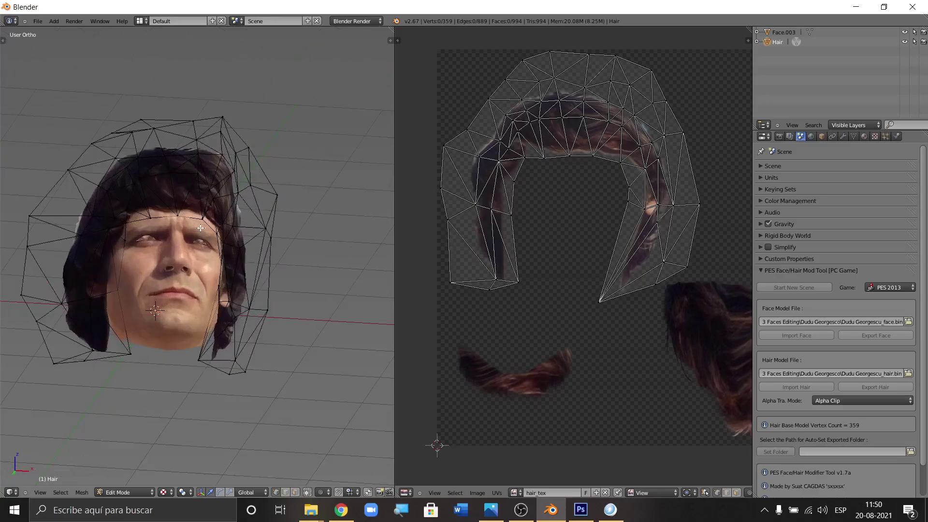
key("KP_1")
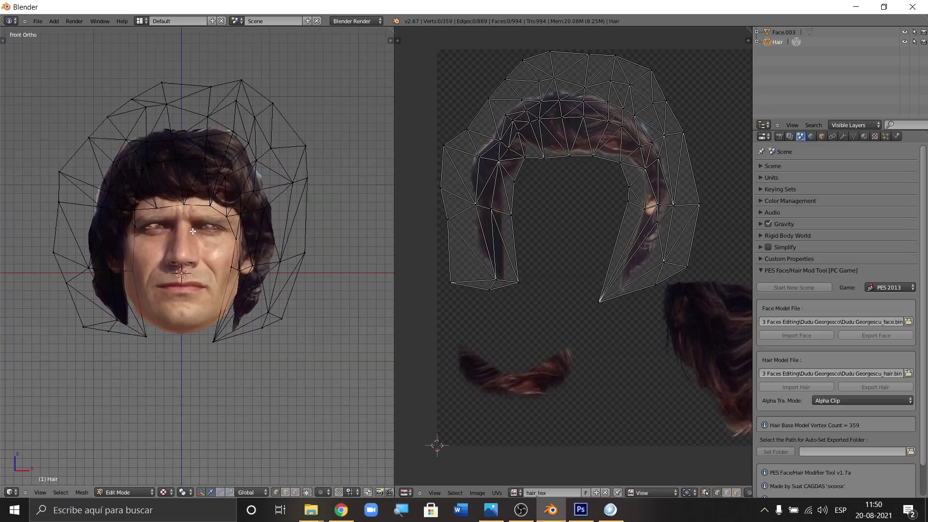
key("l")
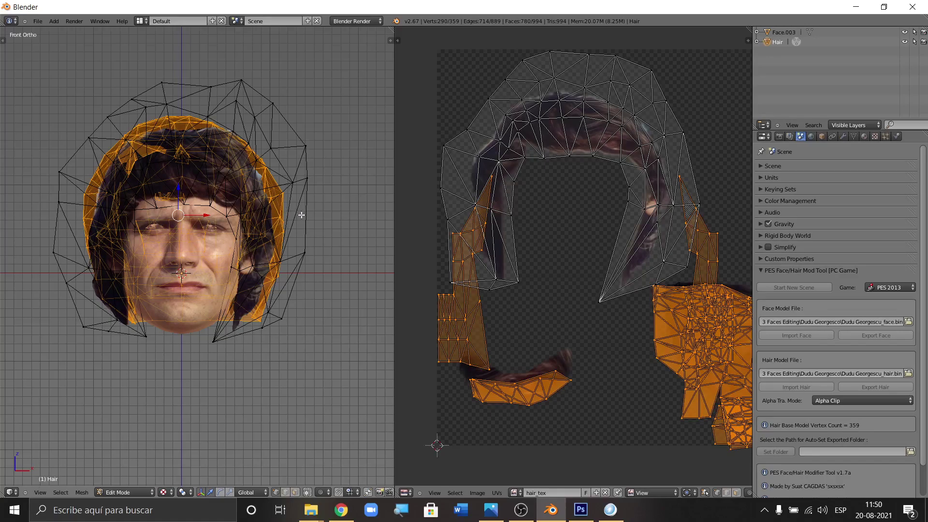
- Invert the selection to the outer hair shell and hide it, leaving the inner layer visible
middle_click_drag(315, 213, 144, 210)
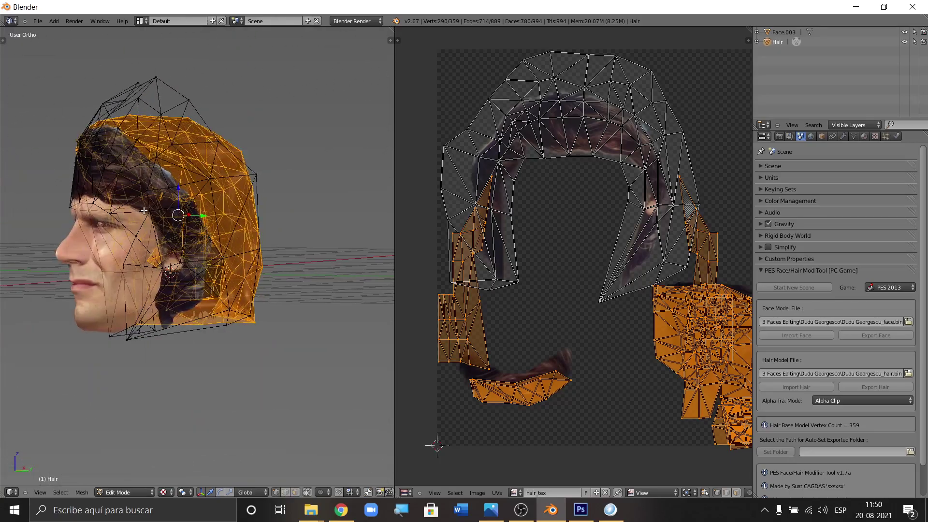
key("ctrl+i")
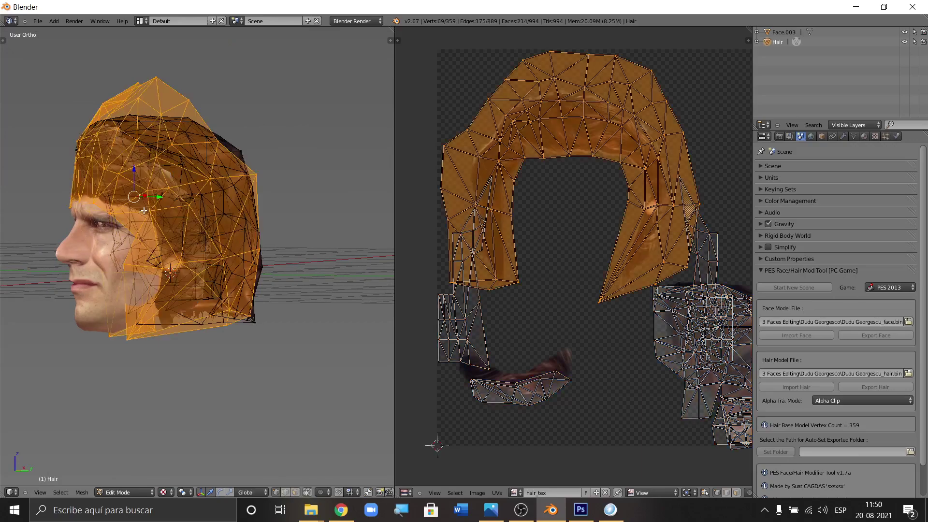
key("h")
middle_click_drag(278, 166, 255, 127)
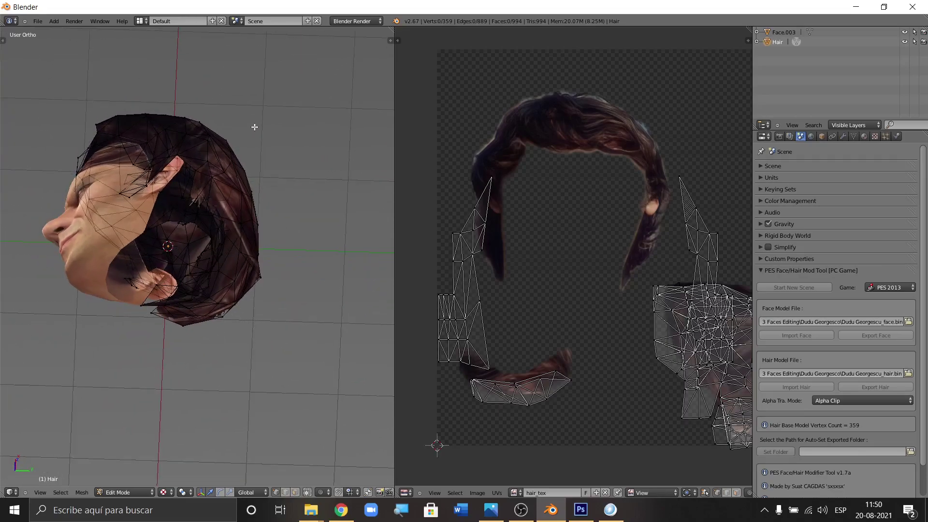
scroll(169, 232, "up", 2)
middle_click_drag(133, 253, 123, 310)
scroll(131, 343, "up", 2)
right_click(119, 340)
middle_click_drag(120, 342, 130, 334)
key("g")
key("y")
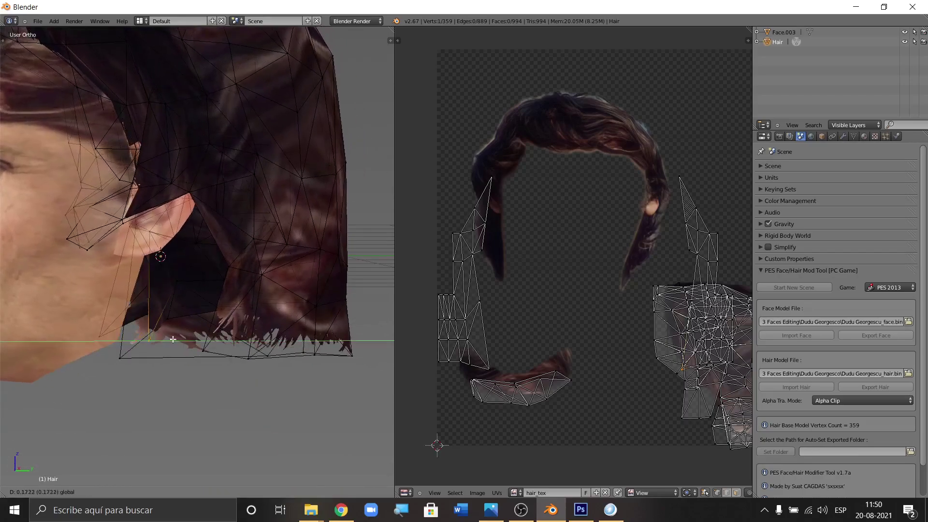
left_click(186, 308)
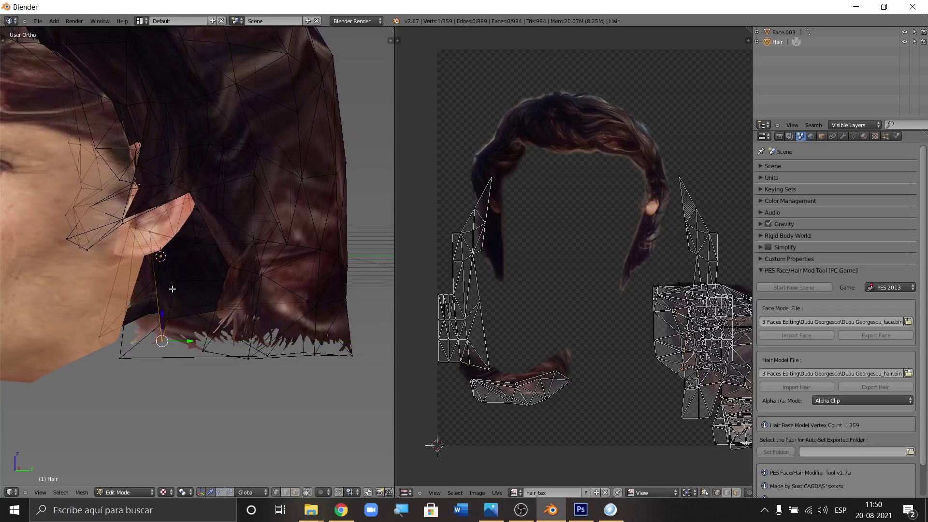
key("g")
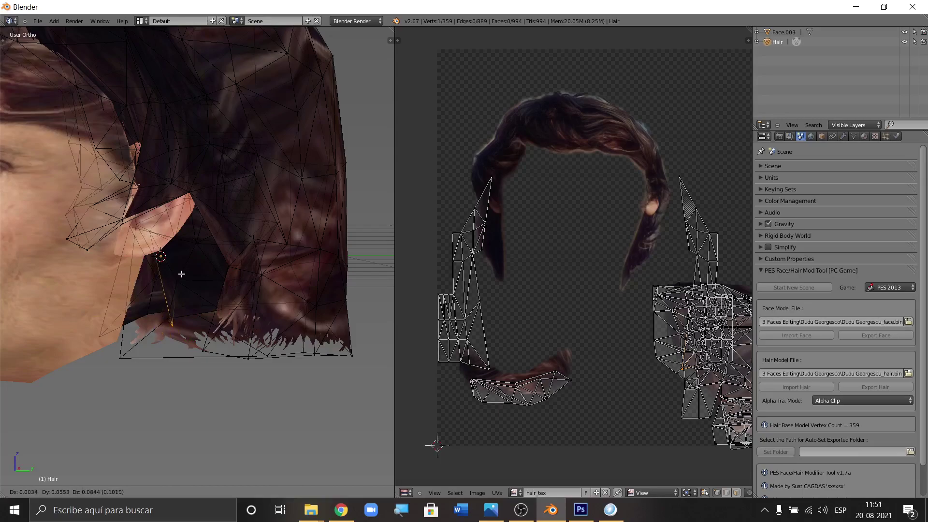
left_click(182, 279)
key("ctrl+z")
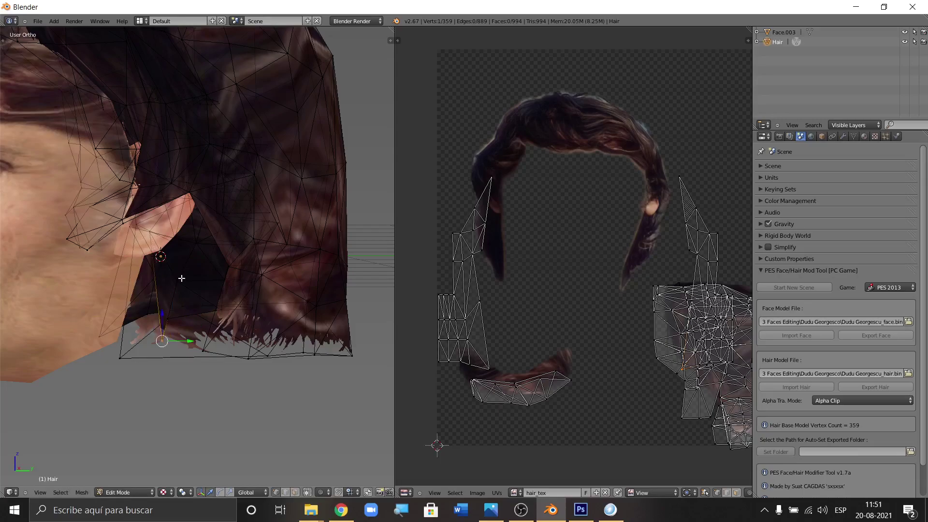
key("ctrl+z")
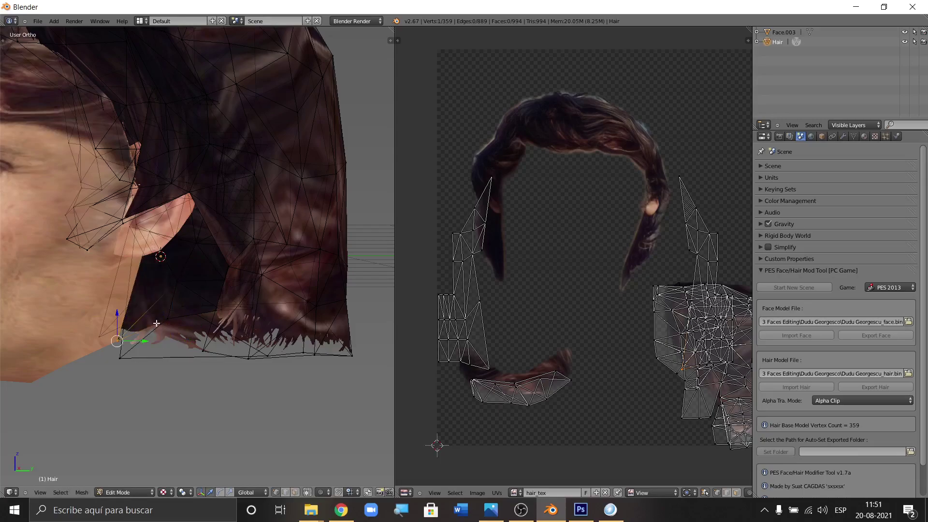
scroll(125, 344, "up", 2)
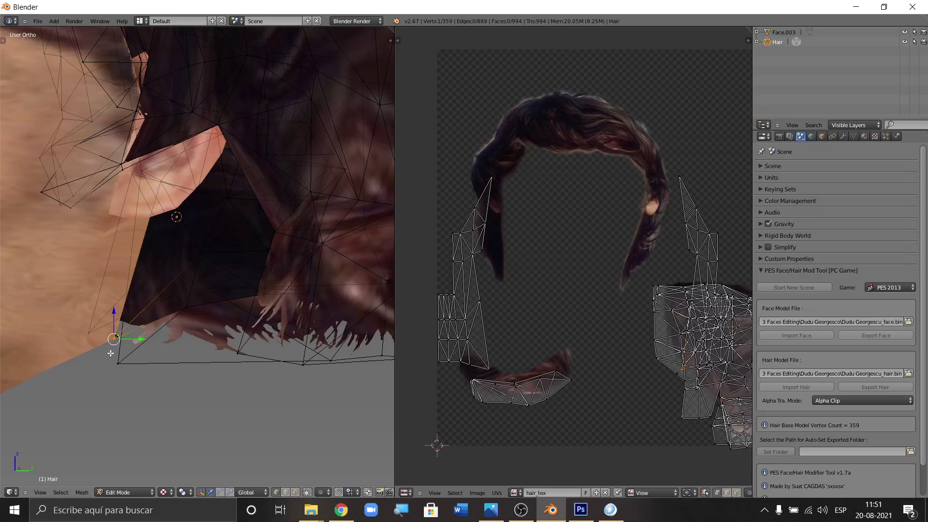
right_click(123, 358, "shift")
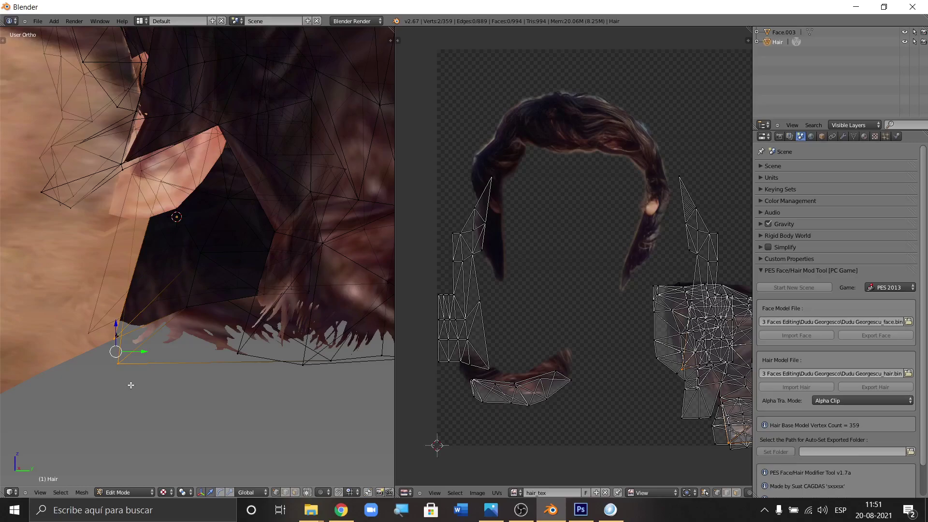
key("a")
key("a")
key("a")
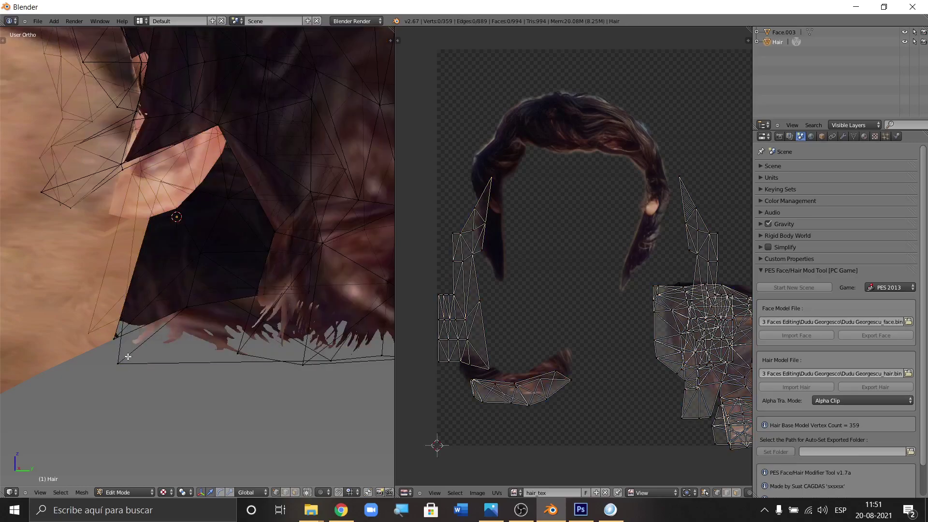
scroll(122, 343, "up", 2)
key("c")
left_click(103, 332)
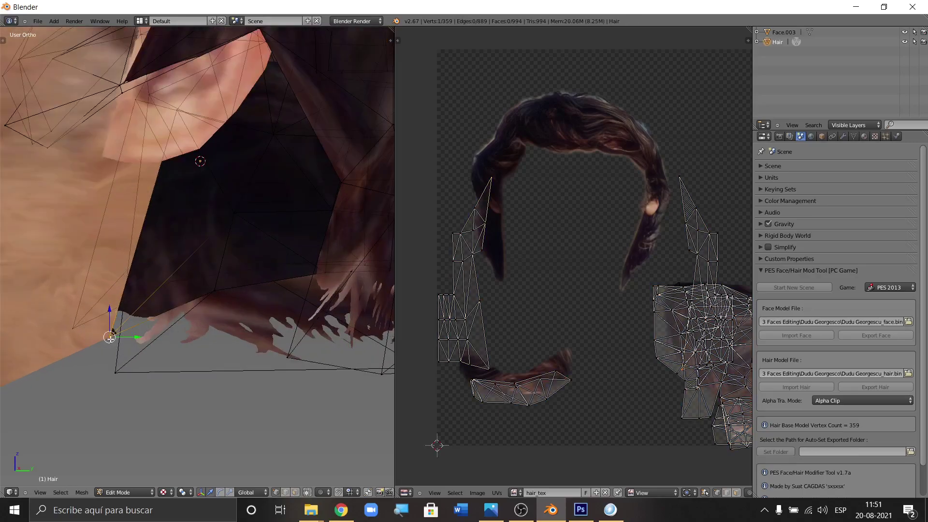
scroll(204, 311, "down", 2)
scroll(206, 309, "up", 1)
scroll(207, 300, "down", 1)
scroll(214, 303, "up", 4)
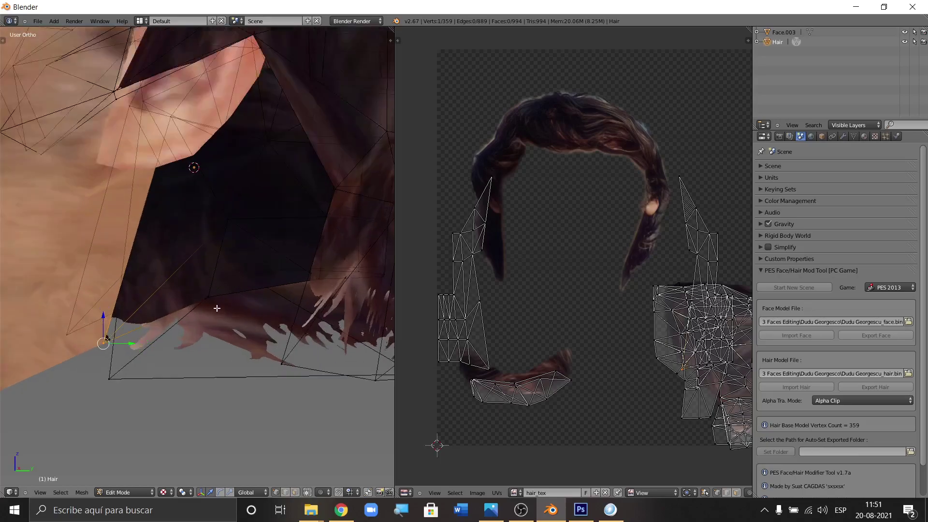
key("c")
left_click(210, 292)
right_click(211, 292)
middle_click_drag(211, 292, 283, 295)
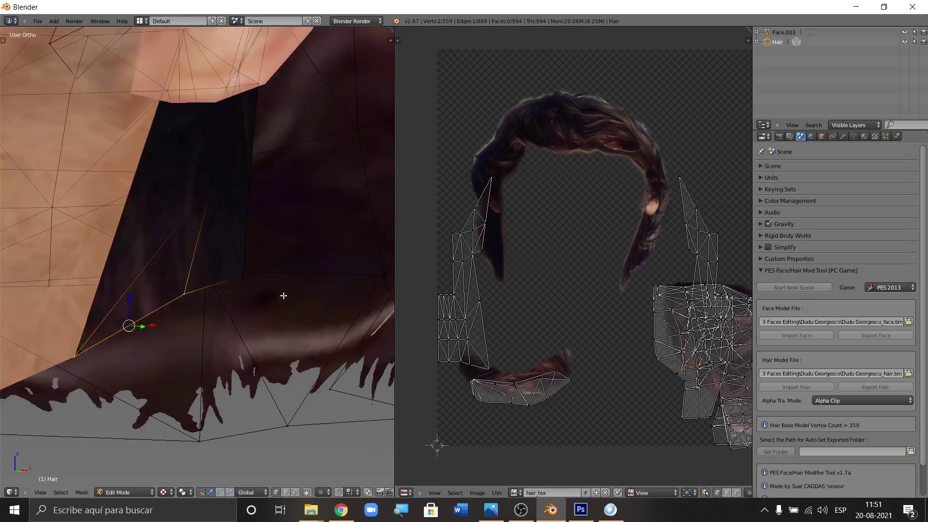
- Select the linked hair region, deselect it, and view the textured head from below
key("ctrl+l")
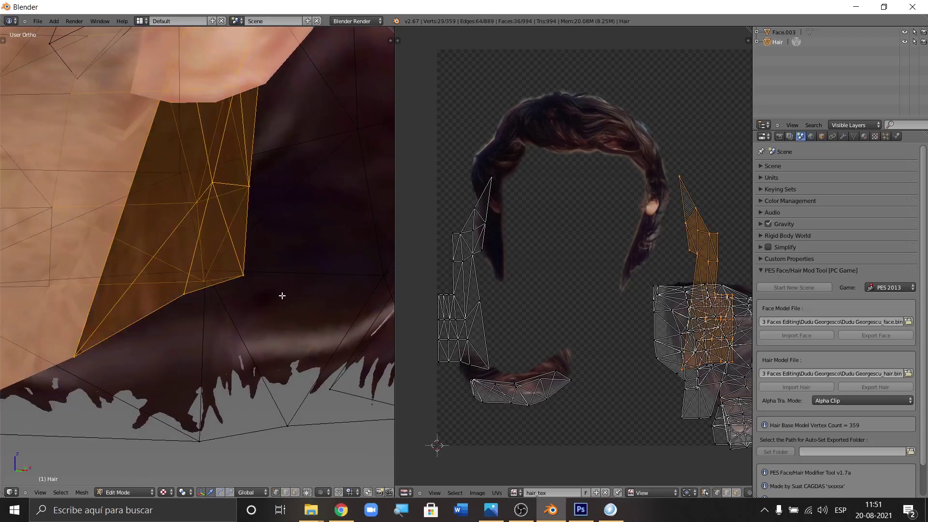
key("a")
scroll(271, 222, "down", 6)
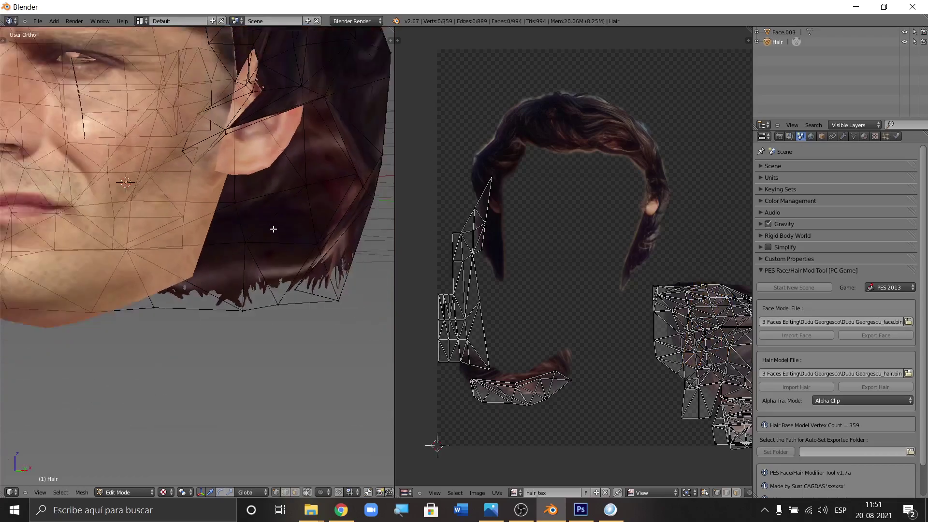
middle_click_drag(274, 199, 259, 284)
scroll(267, 276, "up", 2)
scroll(266, 276, "up", 5)
middle_click_drag(270, 238, 267, 201)
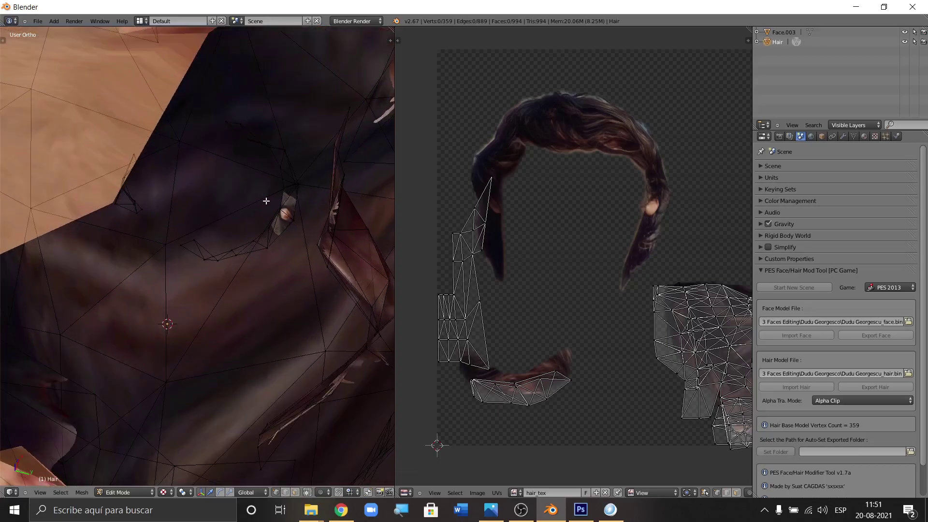
- Circle-select the crescent hair strip, extend it to linked faces, and hide it
key("c")
left_click_drag(231, 127, 240, 137)
right_click(241, 138)
key("ctrl+l")
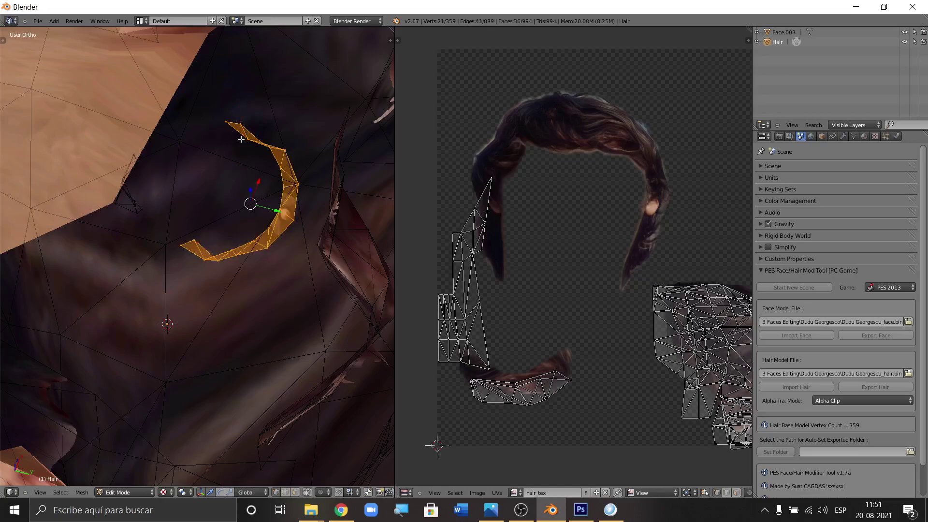
key("h")
- Circle-select a small stray hair patch and hide it
mouse_move(241, 141)
middle_mouse_down()
mouse_move(218, 131)
mouse_move(230, 166)
mouse_move(223, 181)
middle_mouse_up()
key("c")
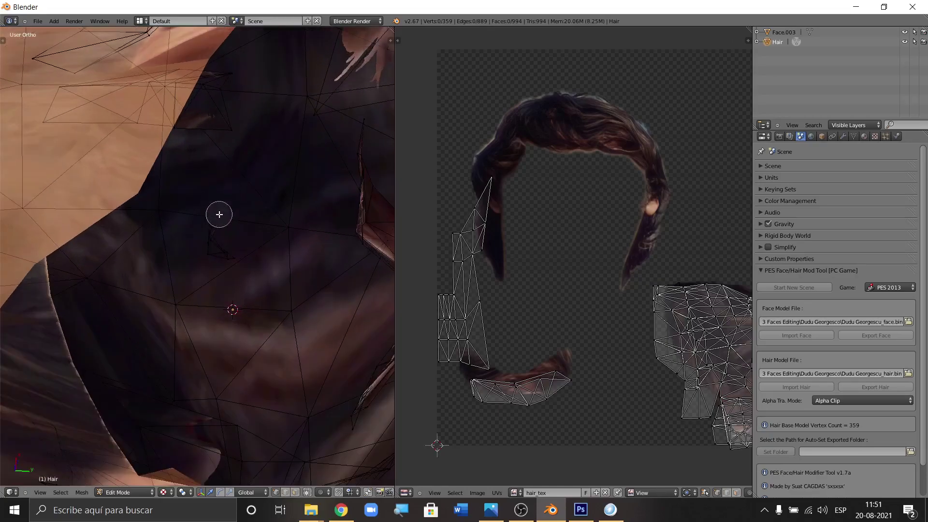
left_click_drag(218, 213, 226, 255)
right_click(226, 256)
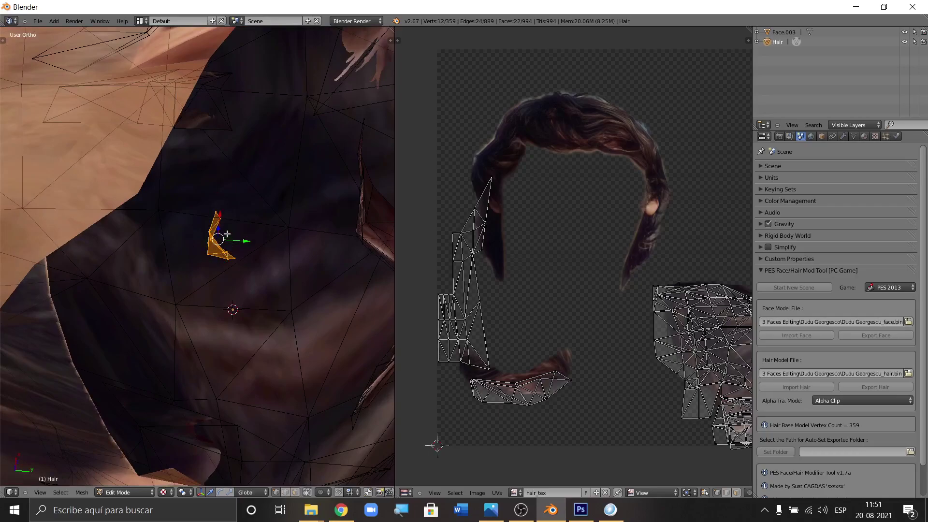
key("h")
- Select the next stray patch from one vertex with Ctrl+L and hide it
middle_click_drag(235, 200, 264, 211)
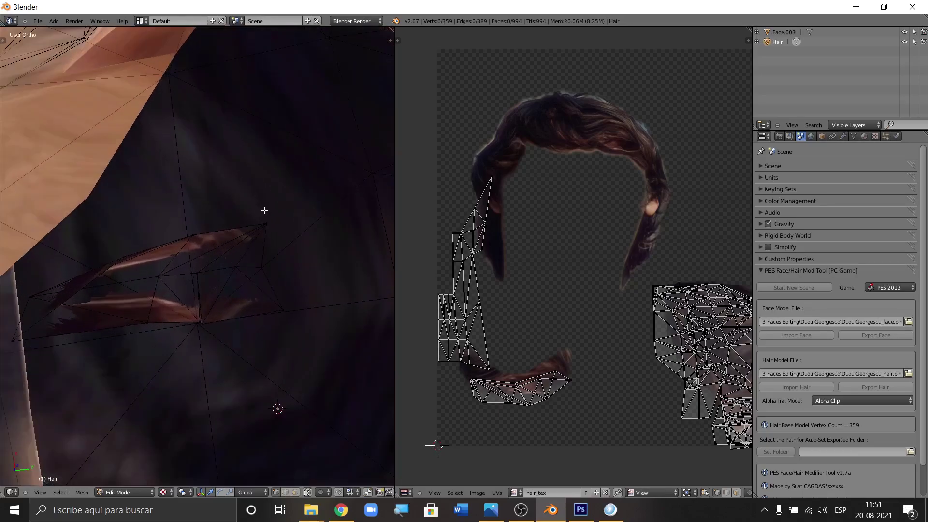
right_click(267, 217)
key("ctrl+l")
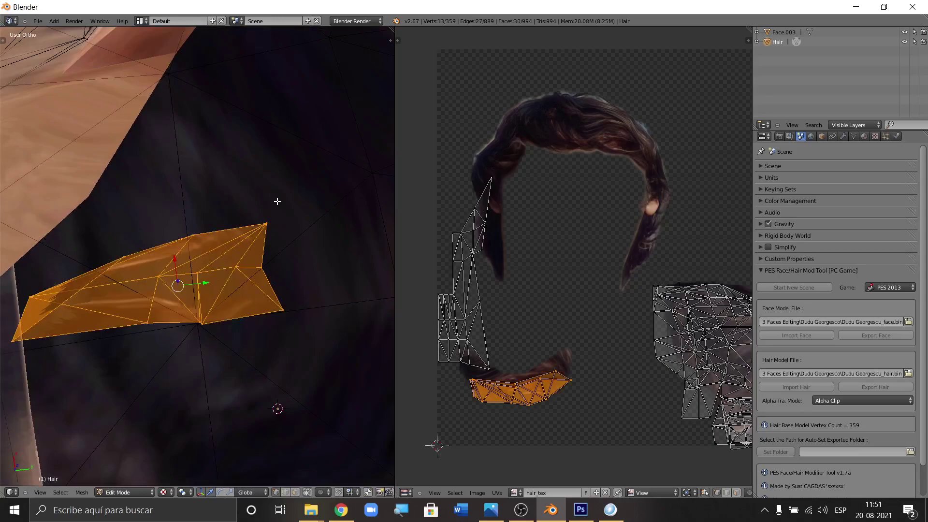
key("h")
- Circle-select the thin hair strip's top edge, extend to the whole strip, then deselect it
scroll(154, 223, "down", 8)
middle_click_drag(169, 279, 245, 286)
scroll(214, 268, "up", 3)
scroll(215, 269, "up", 3)
key("c")
left_click_drag(216, 209, 215, 234)
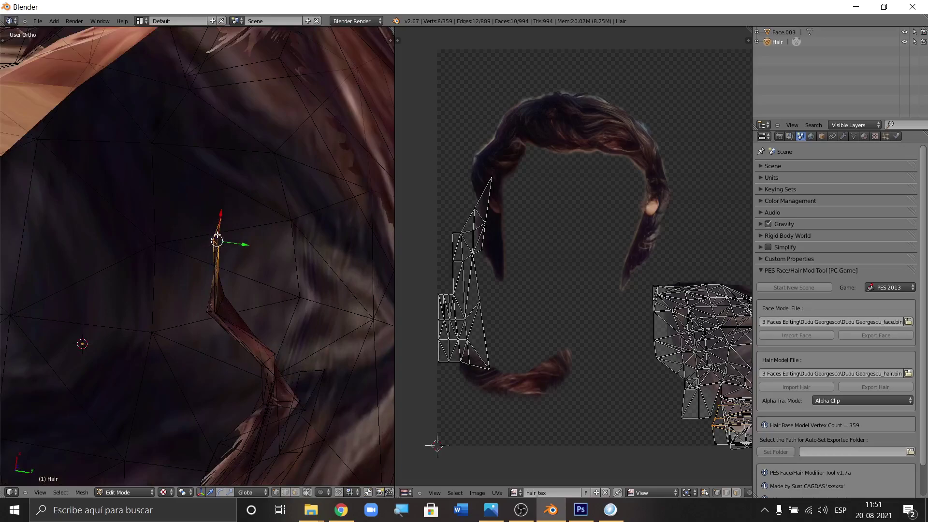
key("ctrl+l")
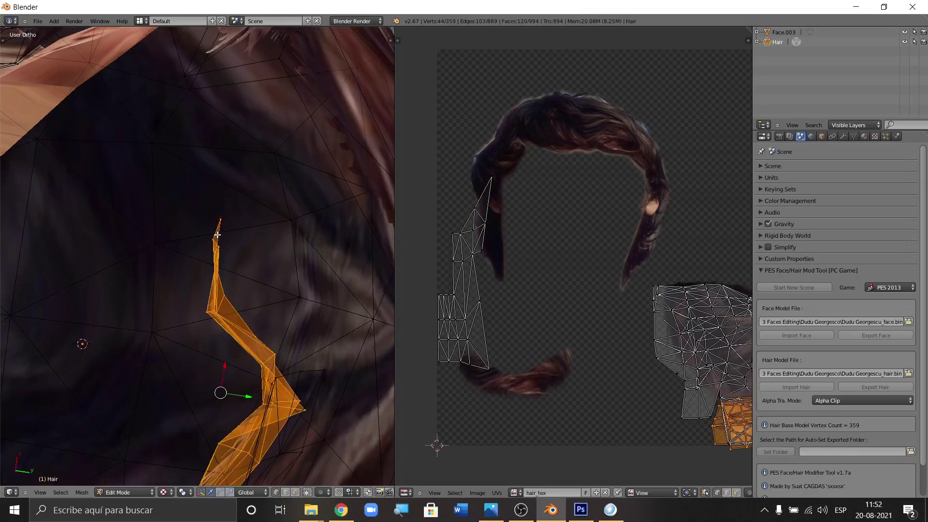
key("a")
- Select another stray hair piece with its linked faces and hide it
scroll(203, 223, "down", 8)
mouse_move(217, 290)
middle_mouse_down()
mouse_move(239, 308)
mouse_move(213, 290)
middle_mouse_up()
scroll(208, 286, "up", 5)
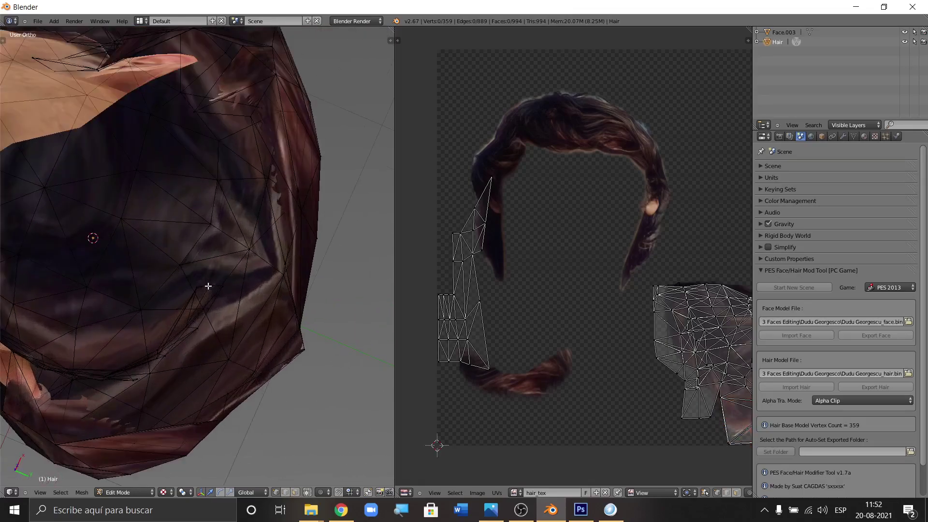
scroll(208, 286, "up", 3)
right_click(187, 290)
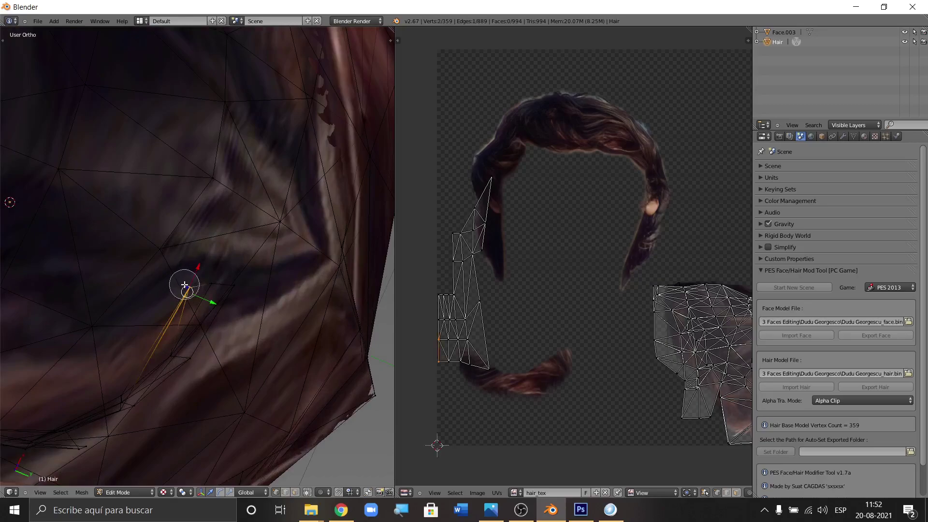
key("ctrl+l")
key("h")
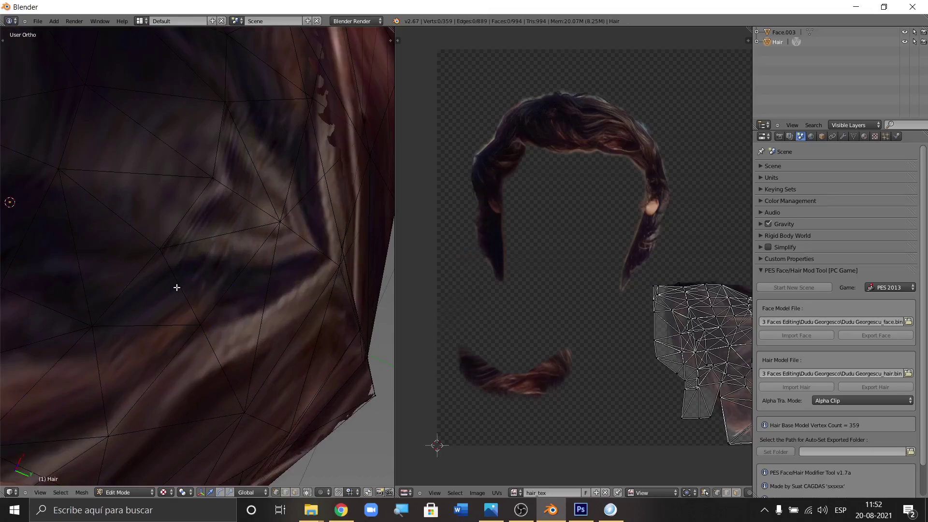
scroll(177, 286, "down", 5)
middle_click_drag(178, 287, 363, 329)
scroll(657, 324, "down", 2)
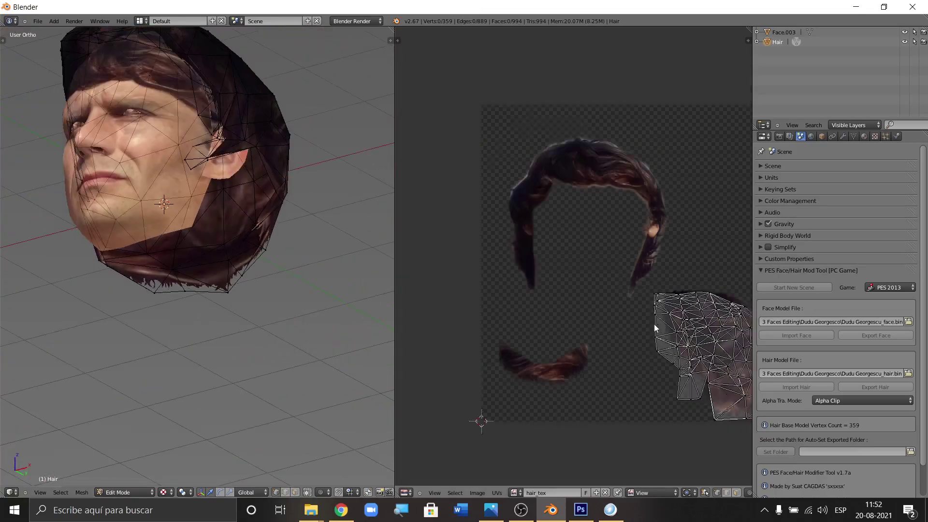
scroll(664, 334, "up", 4)
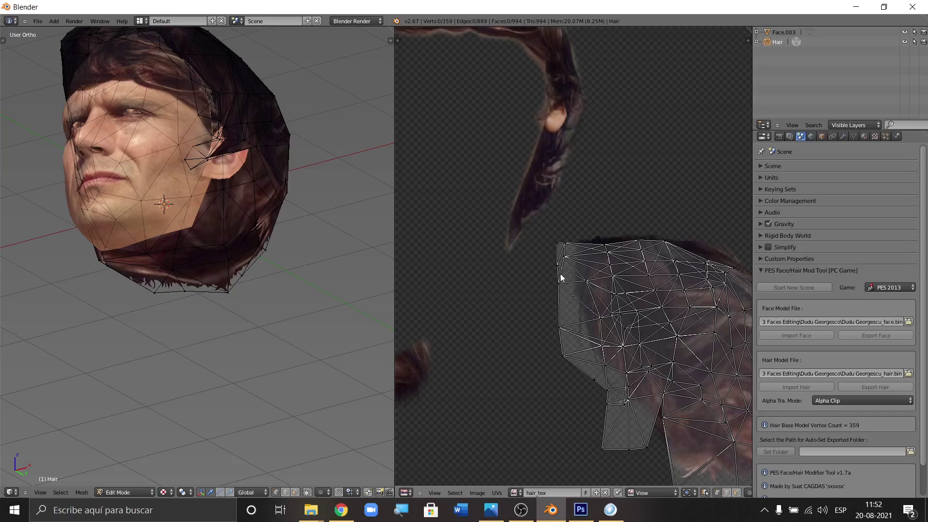
scroll(560, 278, "down", 3)
scroll(587, 275, "up", 2)
scroll(587, 275, "down", 2)
scroll(184, 215, "down", 3)
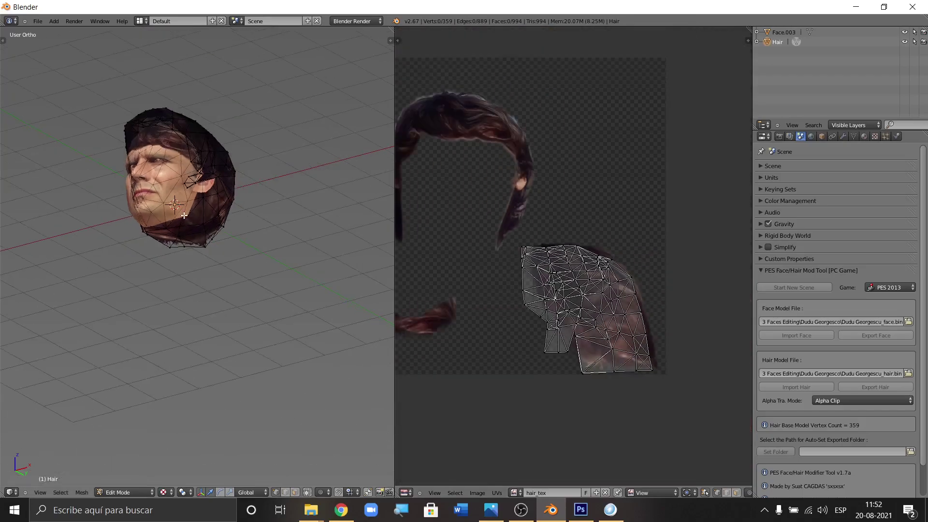
key("KP_1")
scroll(212, 216, "down", 3)
scroll(231, 182, "up", 5)
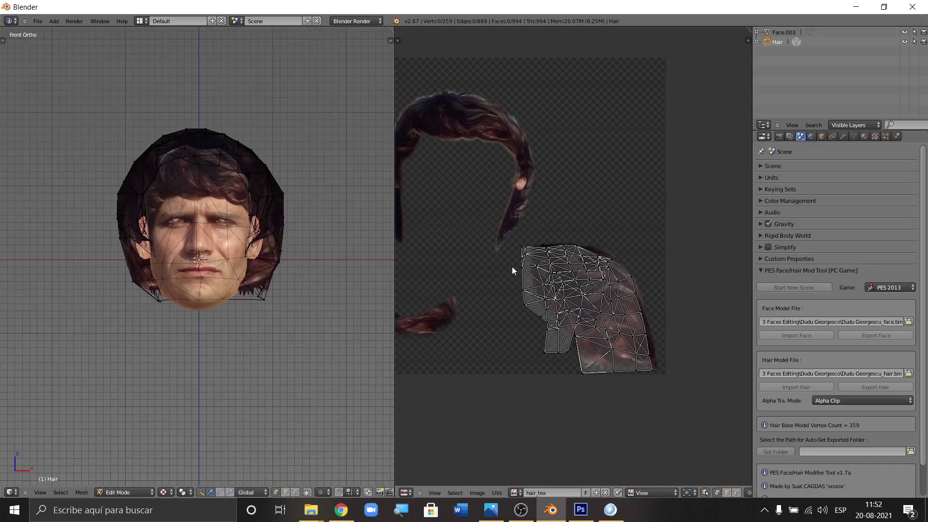
scroll(542, 286, "up", 2)
middle_click_drag(193, 251, 189, 173)
middle_click_drag(207, 194, 195, 243)
key("KP_1")
scroll(274, 207, "up", 3)
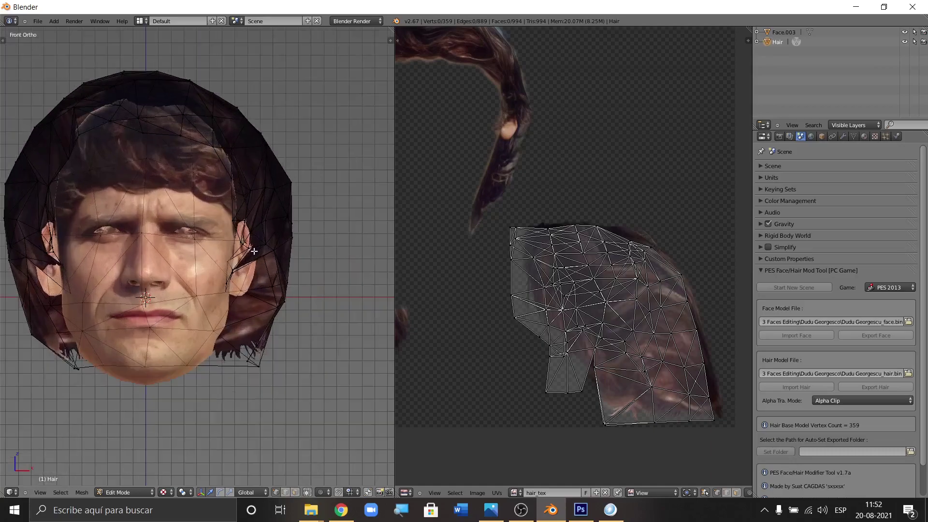
left_click(128, 497)
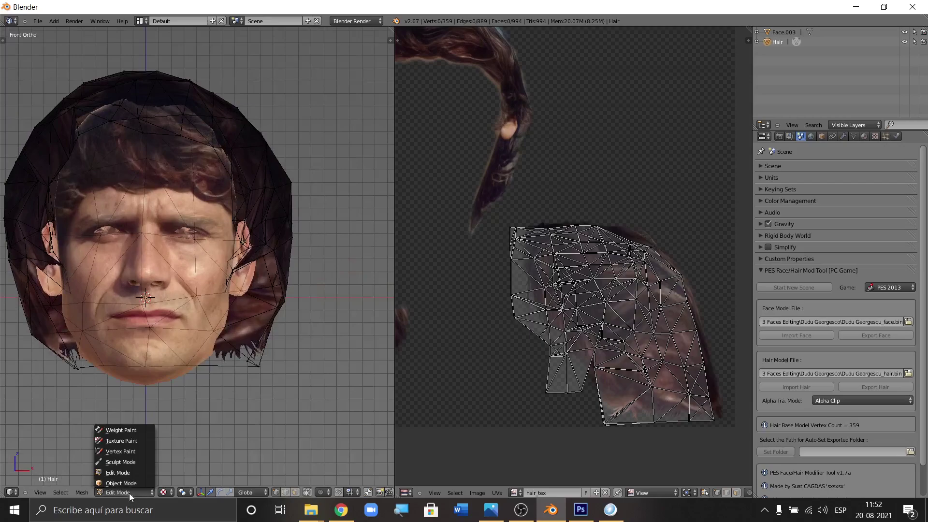
left_click(127, 484)
scroll(254, 271, "down", 2)
scroll(254, 271, "up", 1)
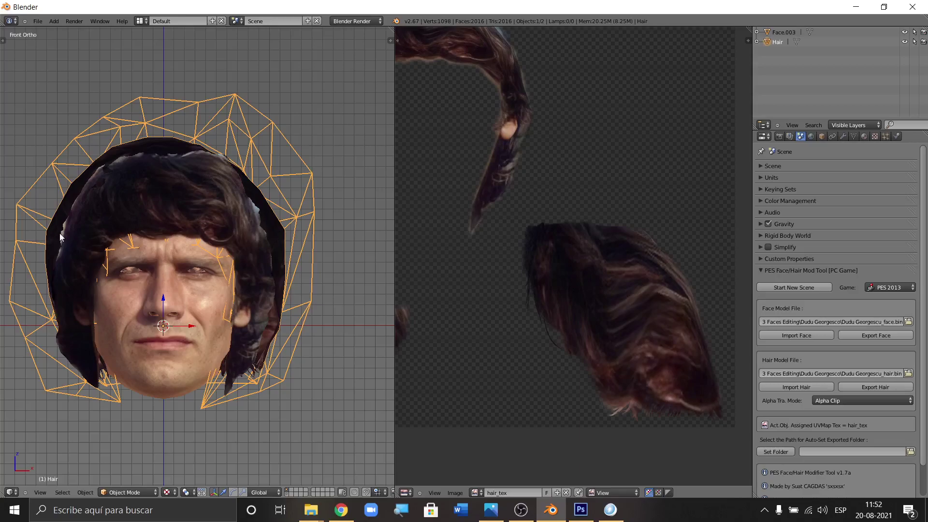
scroll(174, 205, "down", 2)
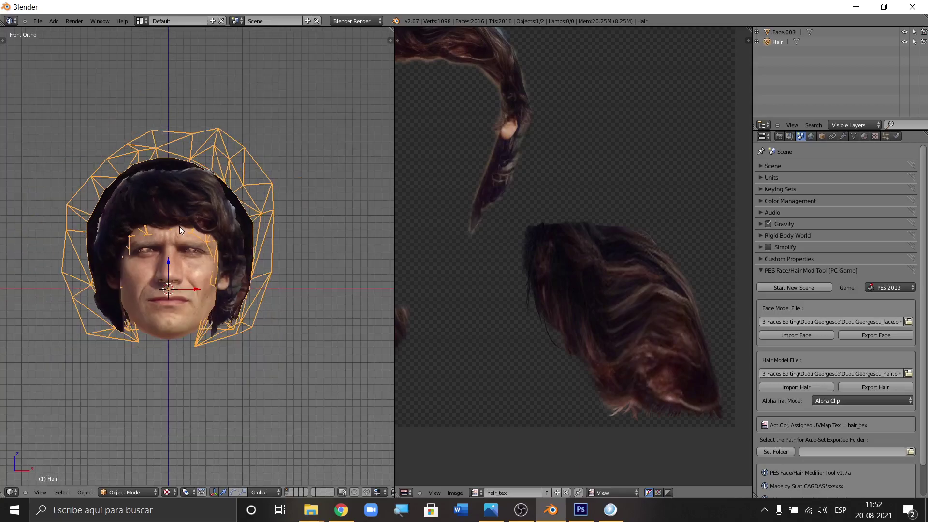
left_click(126, 491)
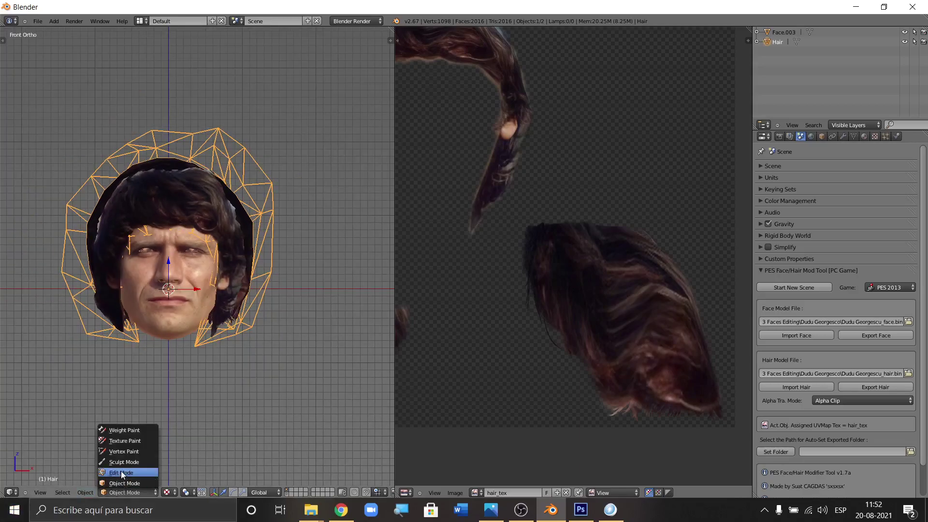
left_click(123, 474)
- Circle-select faces along the hair's right edge and move them inward along X
scroll(251, 221, "up", 5)
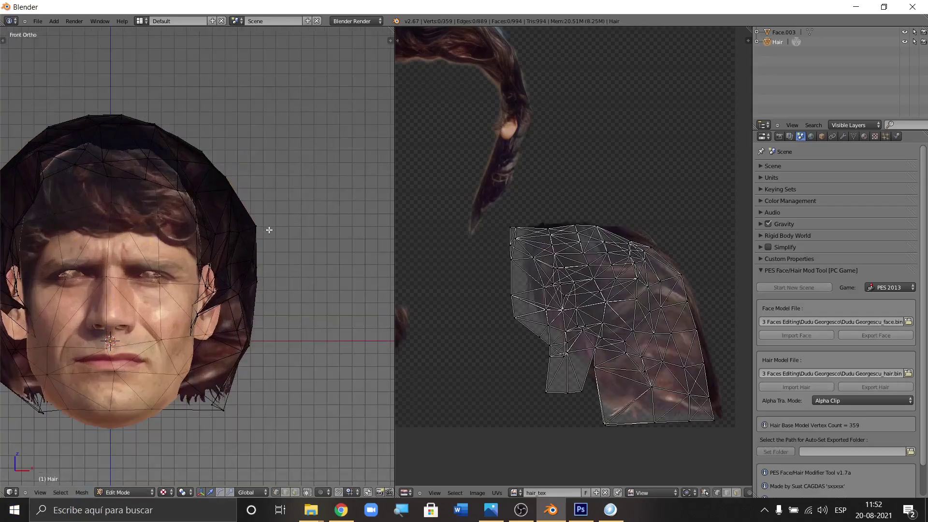
key("a")
key("a")
key("c")
mouse_move(270, 213)
left_mouse_down()
mouse_move(259, 270)
mouse_move(259, 202)
left_mouse_up()
key("Escape")
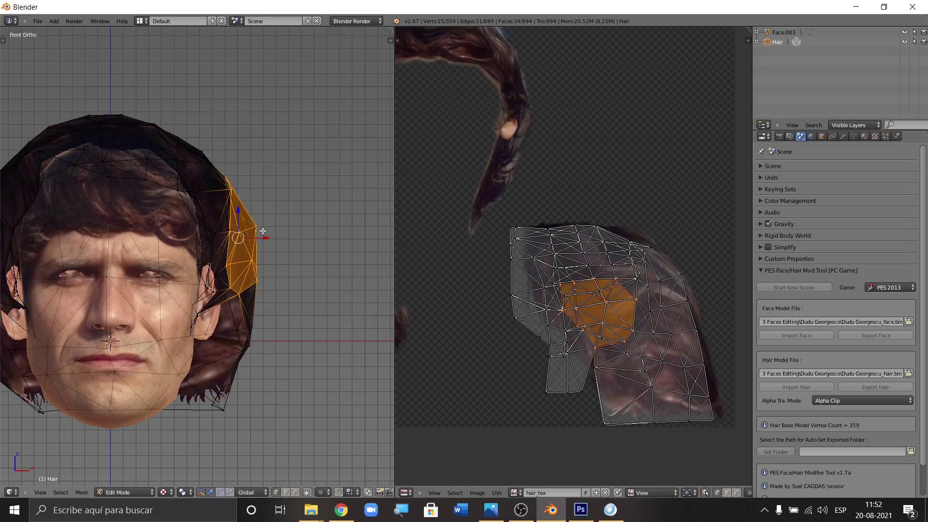
key("g")
key("x")
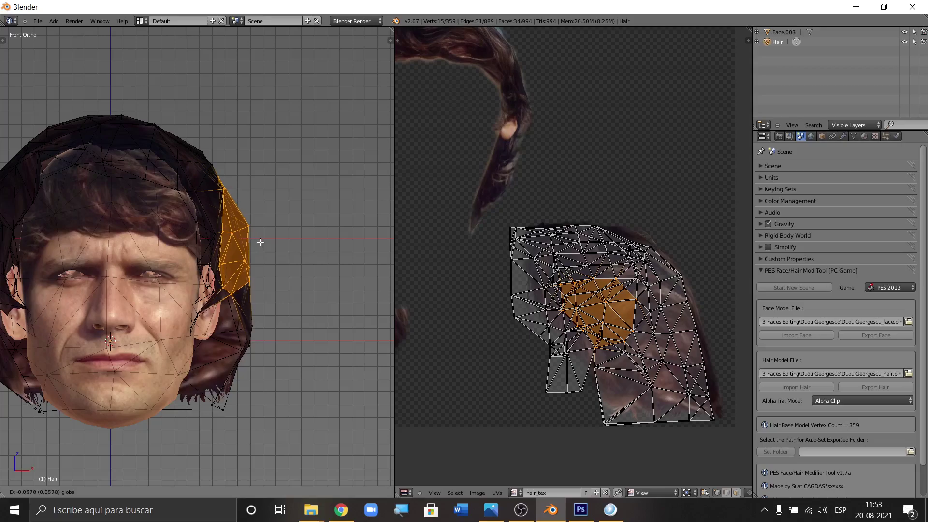
left_click(261, 241)
- Move a single hair-edge vertex inward along the X axis
scroll(235, 255, "up", 2)
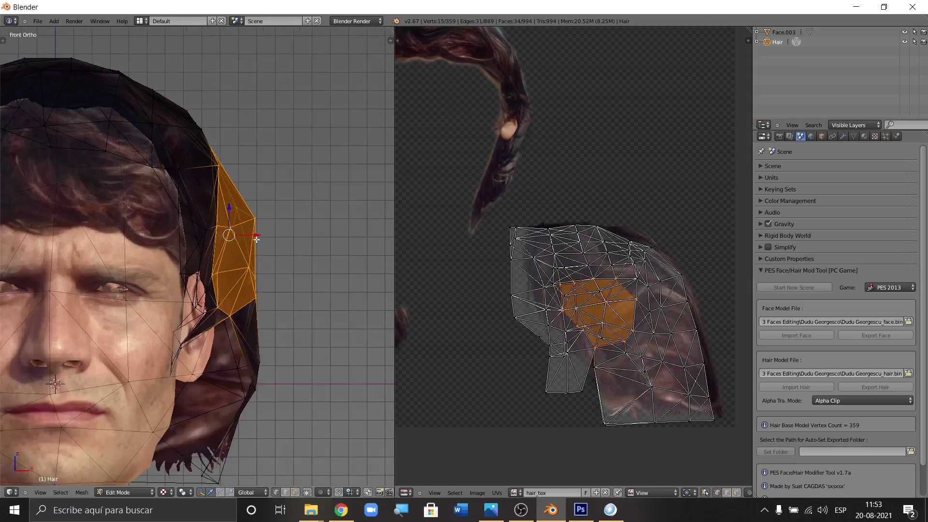
right_click(267, 214)
key("c")
right_click(276, 213)
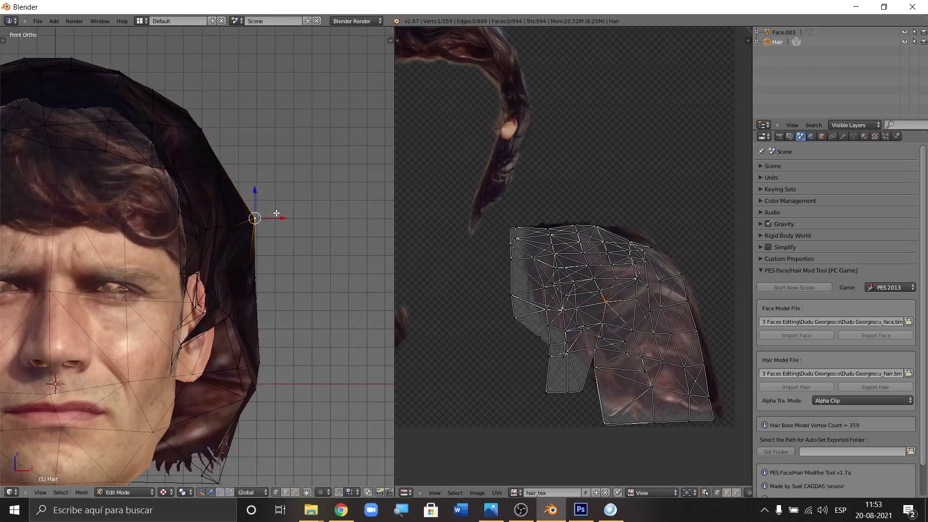
key("g")
key("x")
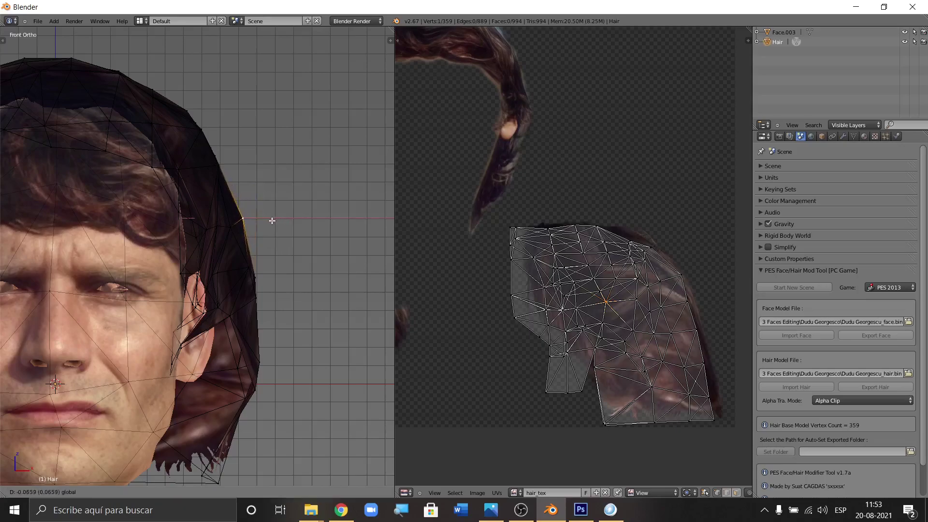
left_click(272, 224)
- Select two vertices near the ear and slide them along X
scroll(279, 268, "up", 2)
middle_click_drag(279, 268, 207, 271)
scroll(226, 272, "up", 3)
right_click(214, 272)
scroll(200, 281, "up", 3)
key("c")
scroll(194, 263, "up", 5)
left_click(195, 259)
right_click(195, 259)
left_click_drag(208, 274, 208, 291)
left_click(209, 291)
- Shift the edge's two ear-side vertices about 0.036 along X, then return to front view
middle_click_drag(208, 276, 232, 277)
left_click_drag(232, 278, 251, 274)
scroll(249, 256, "down", 4)
middle_click_drag(258, 297, 287, 245)
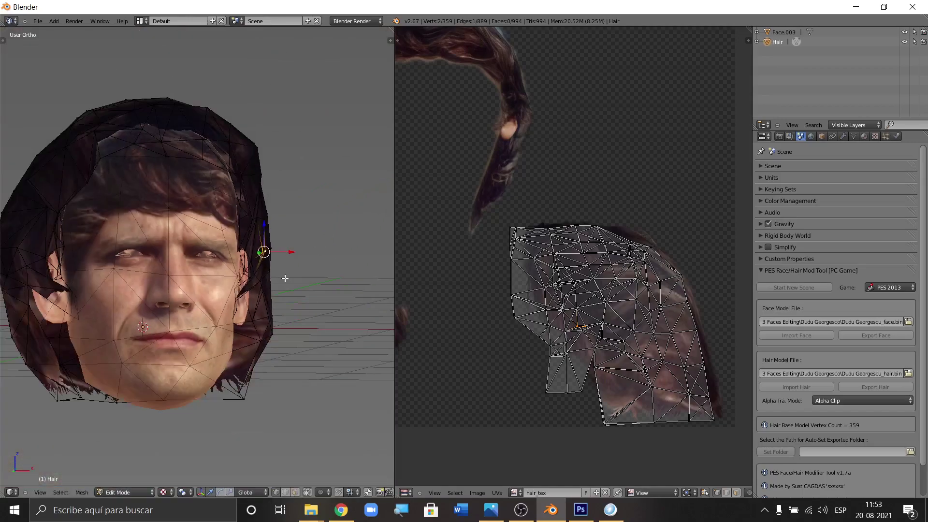
key("KP_1")
scroll(236, 252, "down", 2)
- Move four vertices on the hair edge inward toward the face along X
key("a")
scroll(287, 297, "up", 3)
key("c")
scroll(281, 292, "down", 6)
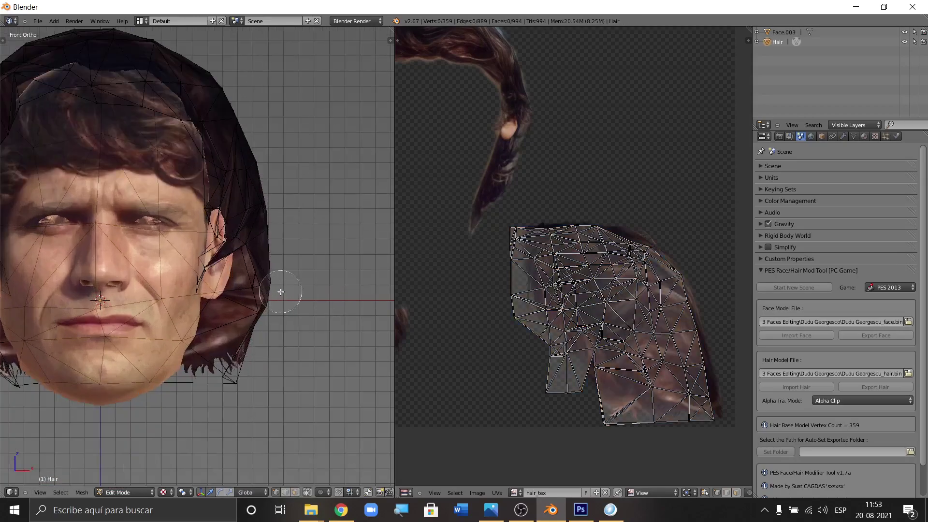
left_click(276, 291)
right_click(279, 297)
key("Escape")
key("g")
key("x")
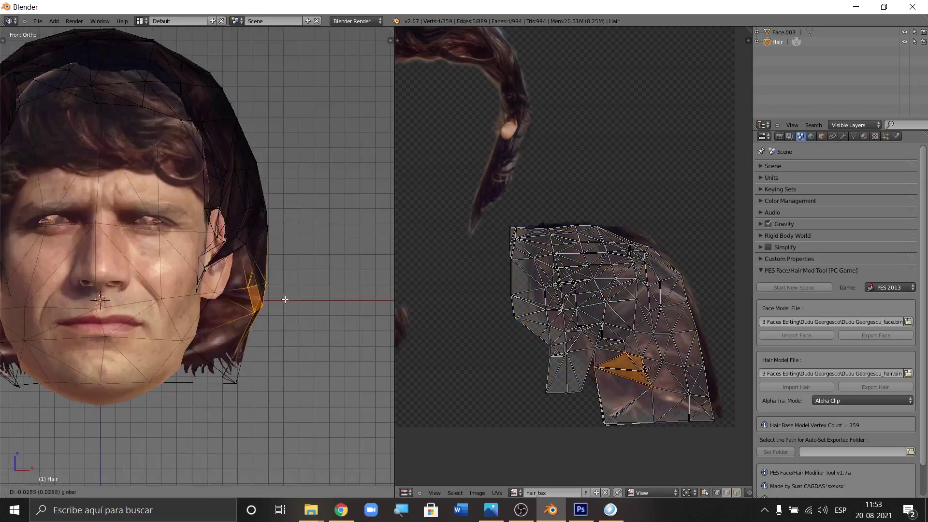
left_click(277, 302)
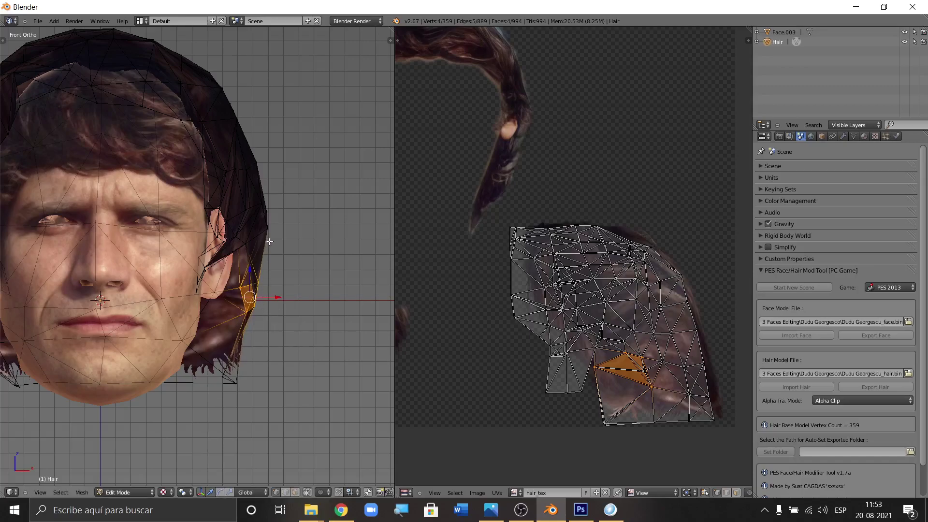
- Shift five hair vertices beside the ear leftward along X
key("a")
key("c")
left_click(267, 212)
key("Escape")
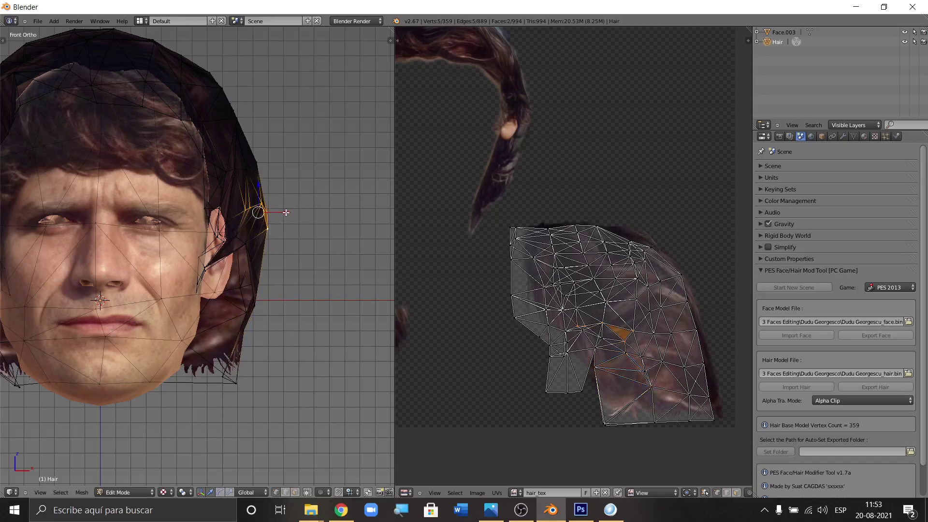
key("g")
key("x")
left_click(283, 212)
- Slide four lower hair vertices inward toward the face
key("a")
key("c")
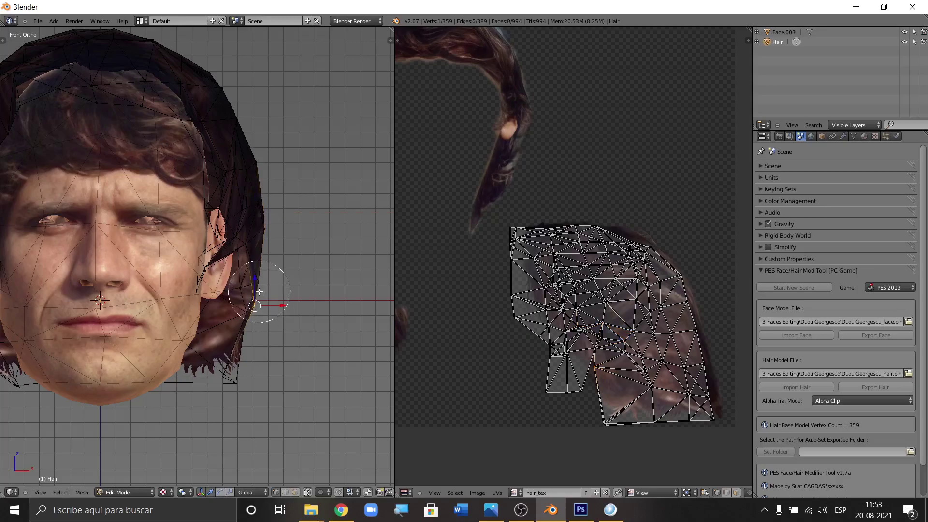
left_click(249, 301)
key("Escape")
left_click_drag(277, 299, 272, 300)
scroll(271, 311, "down", 3)
scroll(274, 216, "up", 3)
- Move a strip of upper hair vertices along X, then undo that move
key("a")
key("c")
left_click_drag(259, 228, 272, 338)
key("Escape")
key("g")
key("x")
left_click(282, 282)
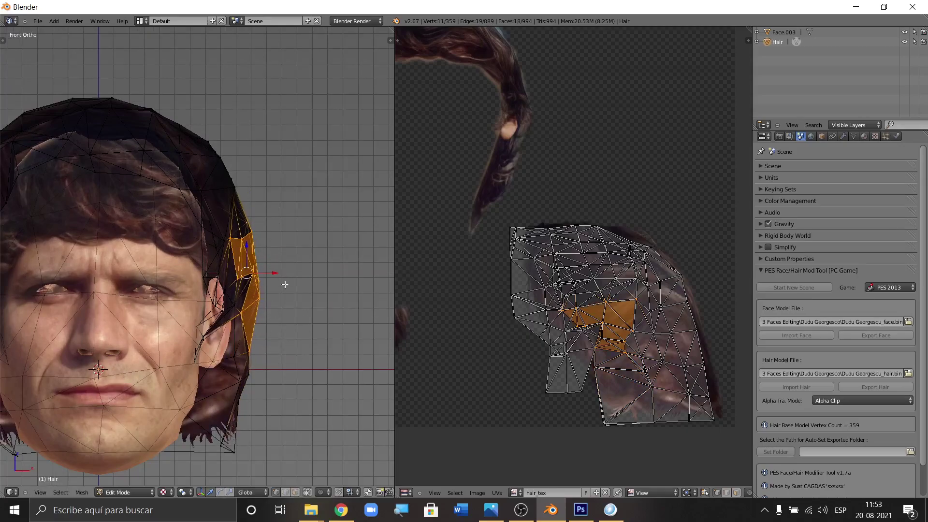
scroll(280, 332, "up", 2)
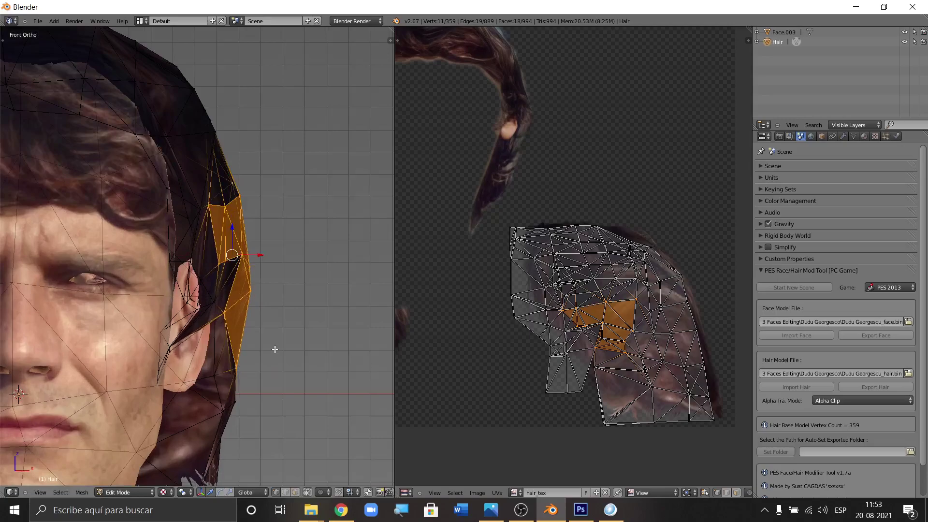
key("ctrl+z")
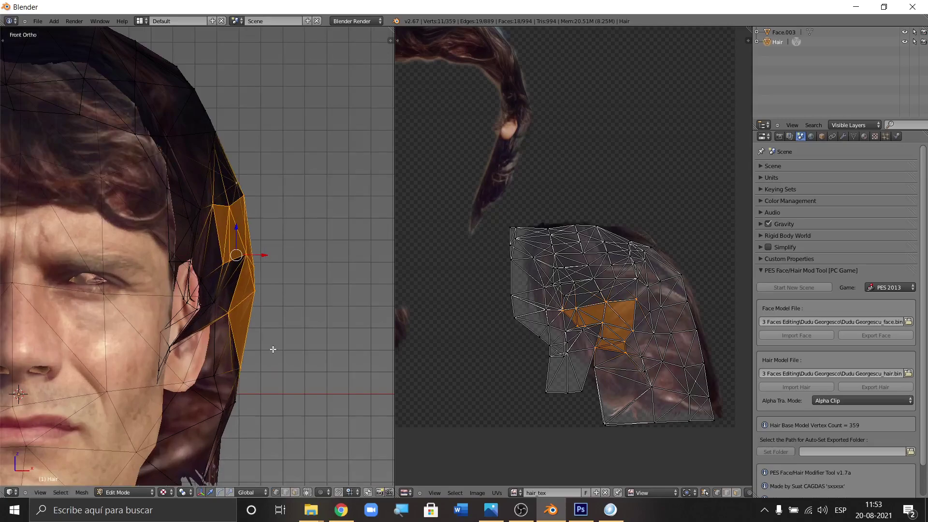
- Add three more vertices, slide the selection inward, then deselect all and frame the head
scroll(239, 287, "down", 3)
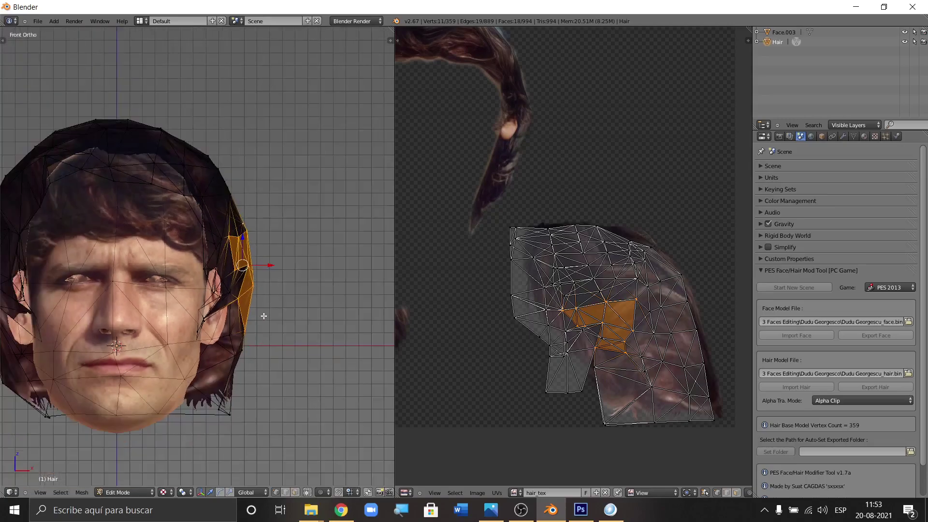
scroll(265, 339, "up", 1)
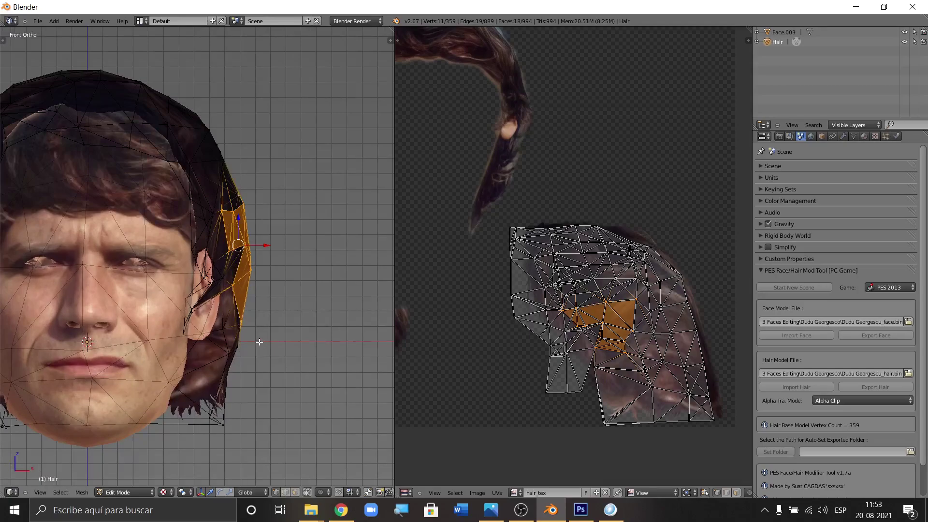
key("c")
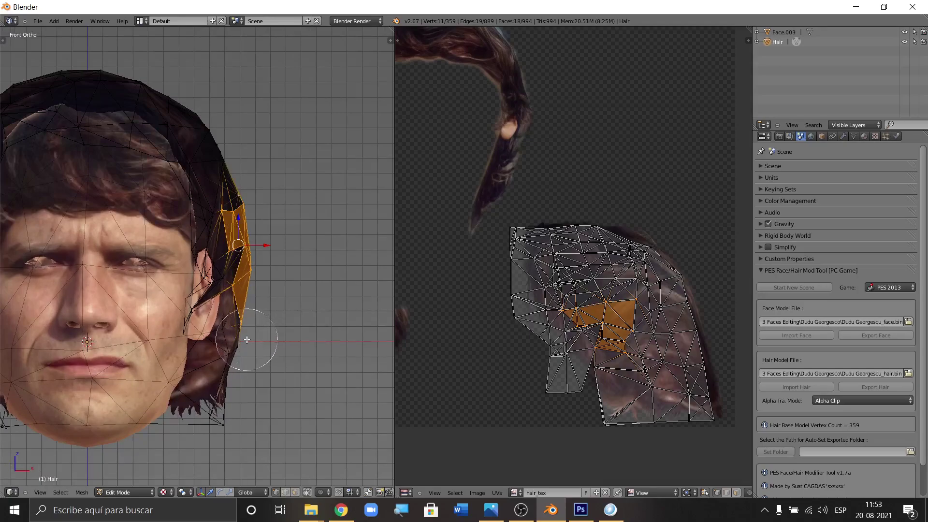
left_click(248, 339)
right_click(248, 339)
left_click_drag(262, 265, 255, 266)
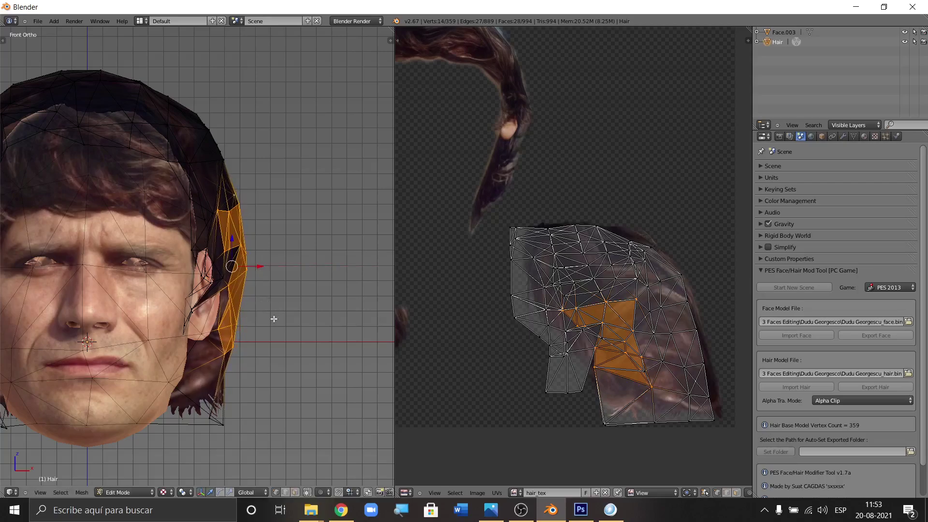
key("a")
key("a")
key("a")
key("a")
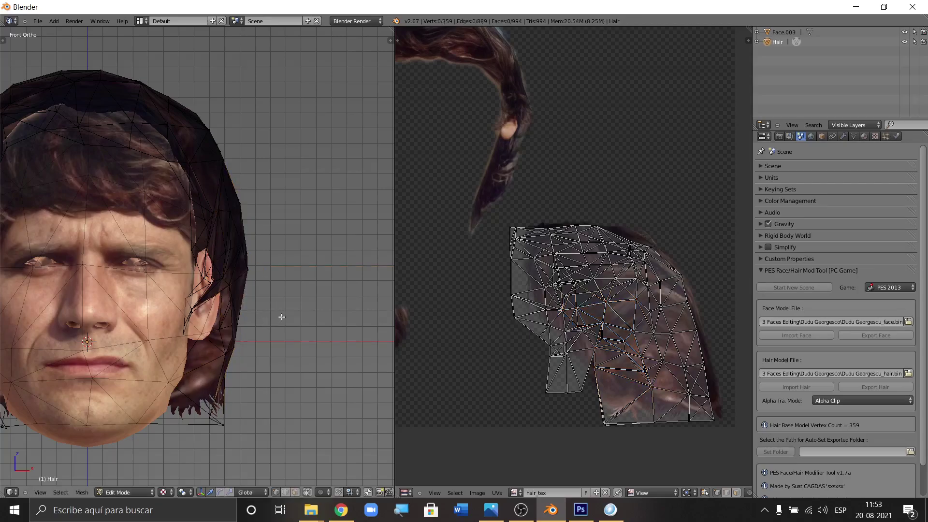
key("a")
key("Home")
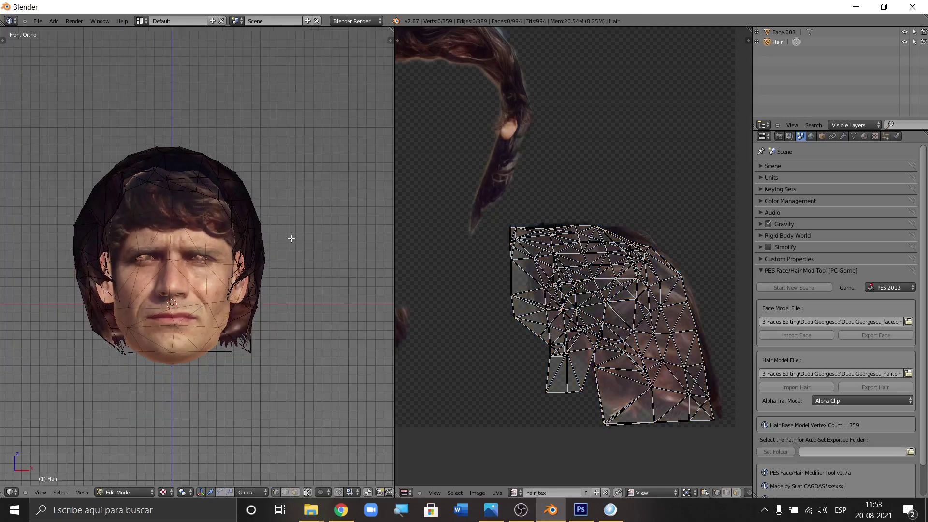
left_click(130, 493)
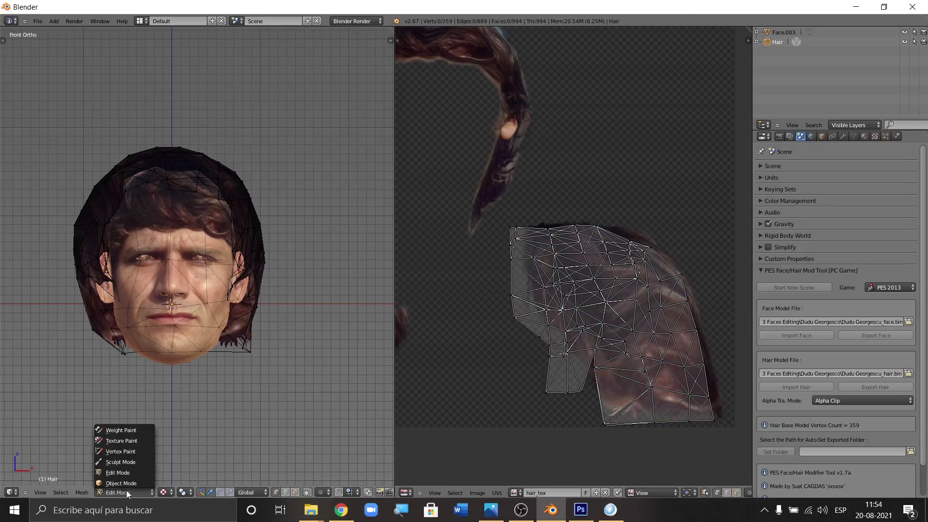
left_click(123, 480)
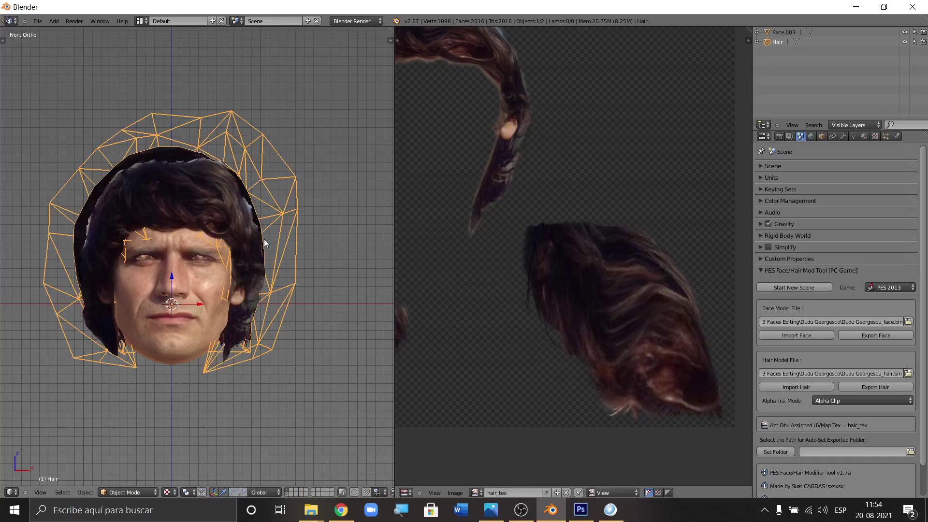
scroll(247, 207, "up", 3)
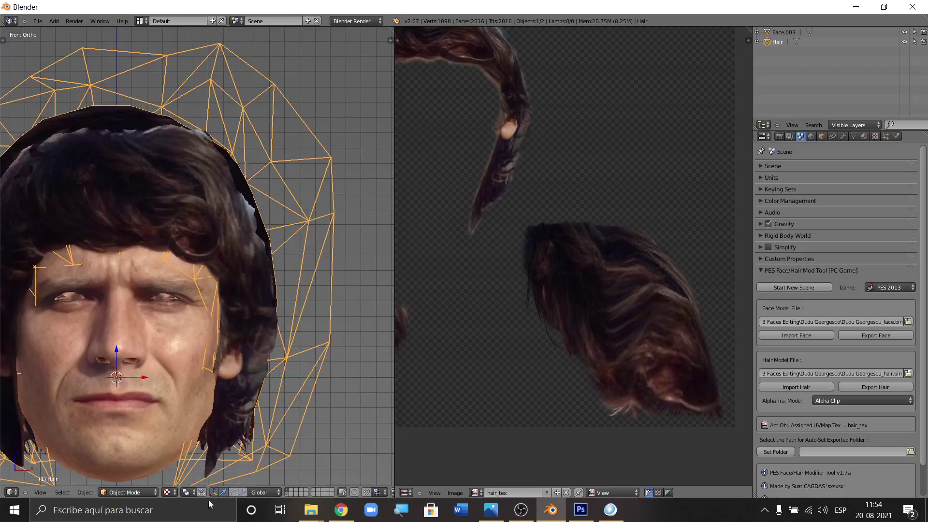
left_click(144, 492)
- Slide the upper-right hair edge vertices at the temple inward toward the face
left_click(123, 473)
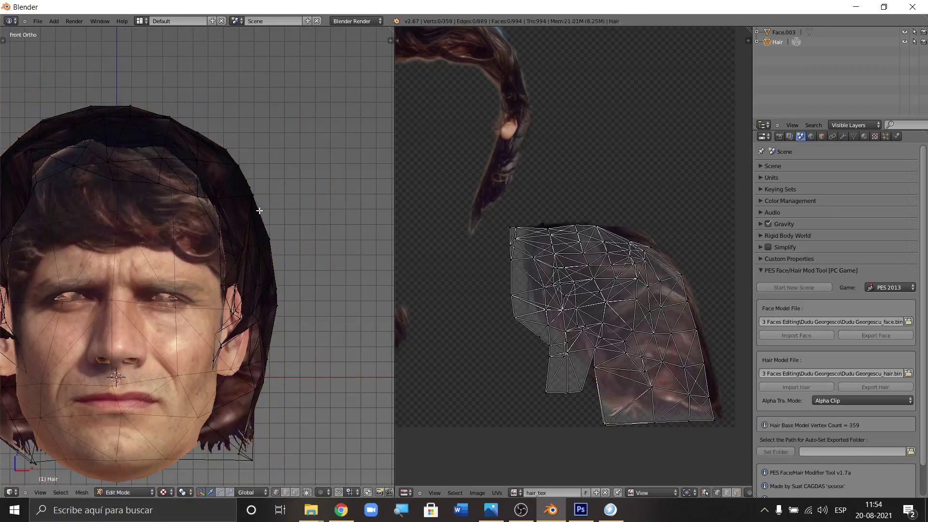
key("c")
left_click_drag(251, 149, 279, 226)
right_click(279, 226)
key("c")
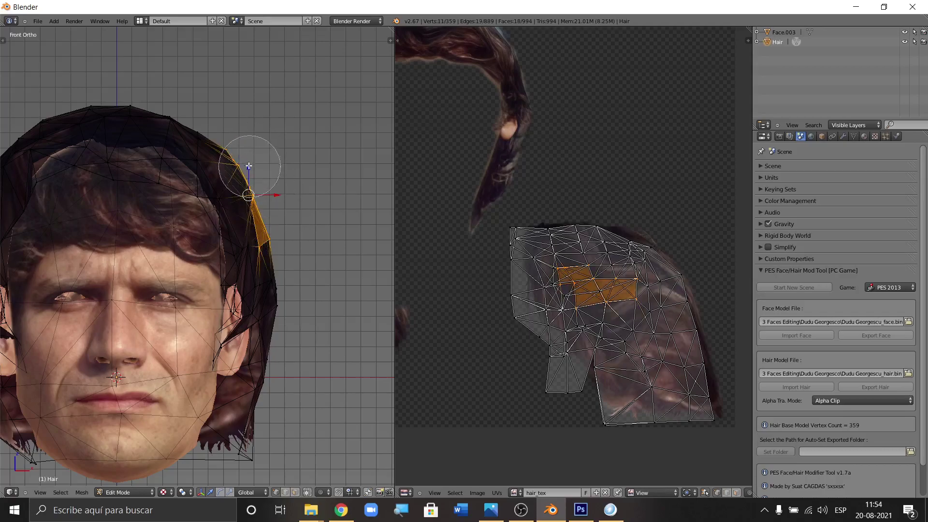
right_click(258, 182)
left_click_drag(283, 197, 275, 197)
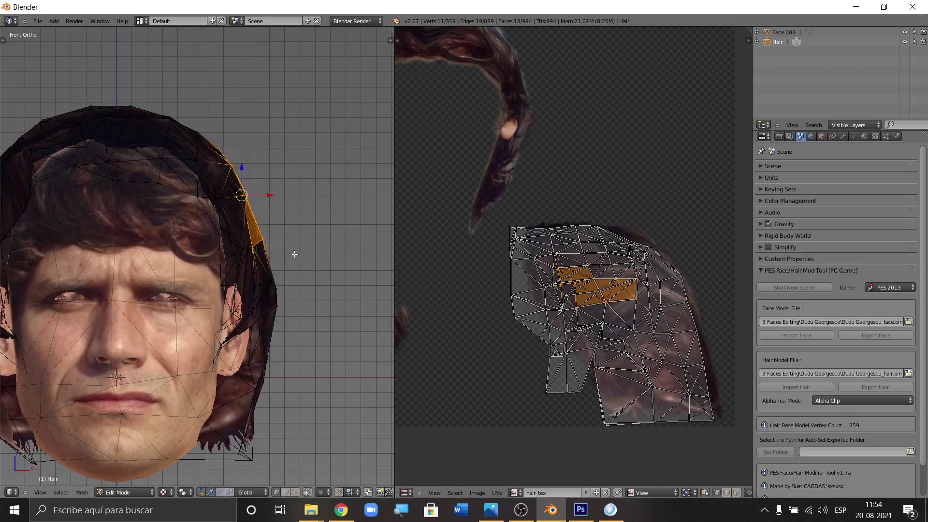
key("a")
- Move the hair vertices beside the right ear inward along the X axis
key("c")
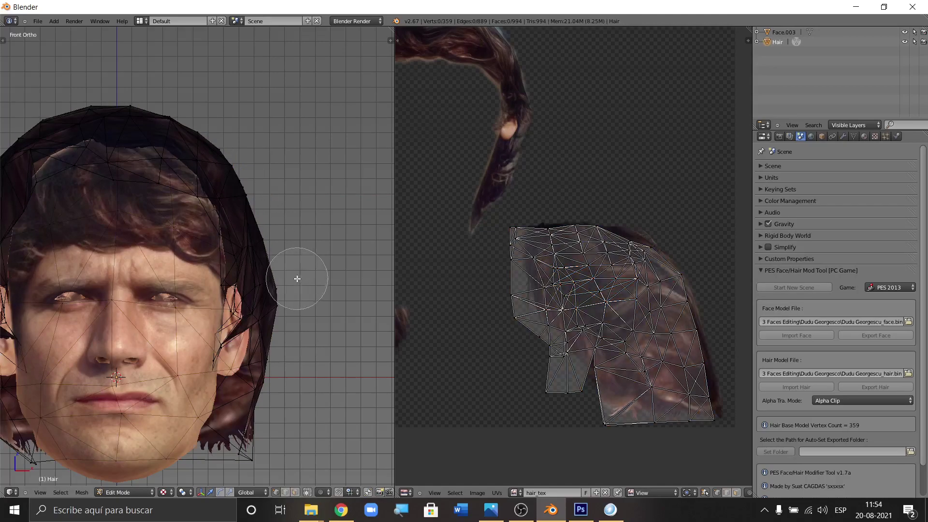
left_click(290, 294)
left_click_drag(285, 296, 281, 309)
key("Escape")
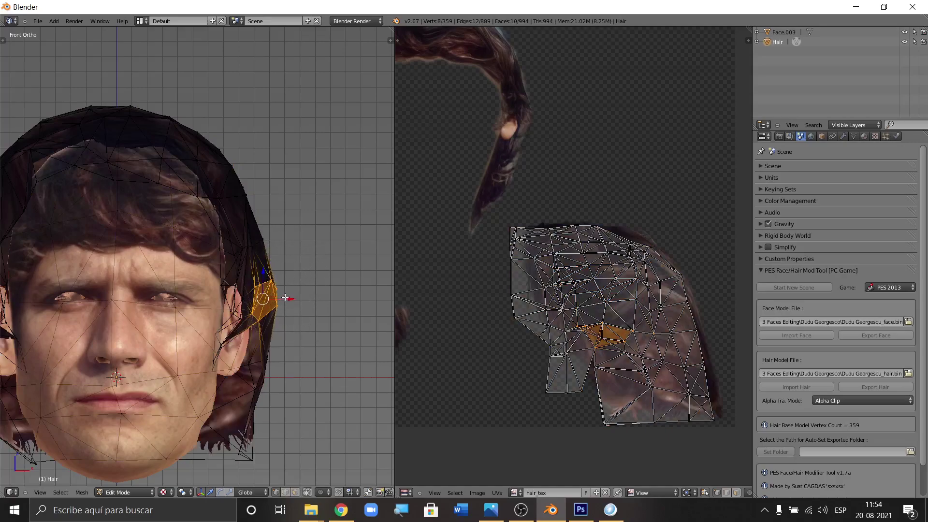
key("g")
key("x")
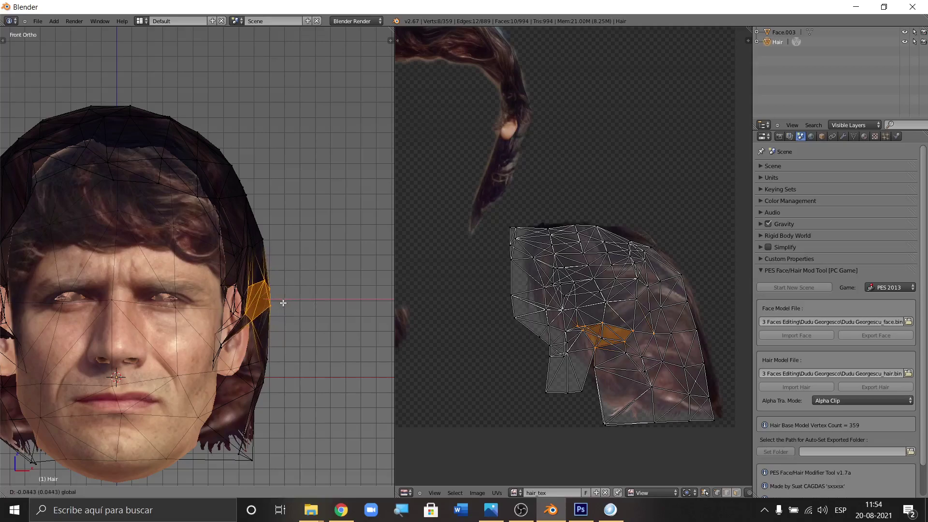
left_click(284, 303)
key("a")
- Shift a few more faces near the right ear inward along X
key("l")
key("a")
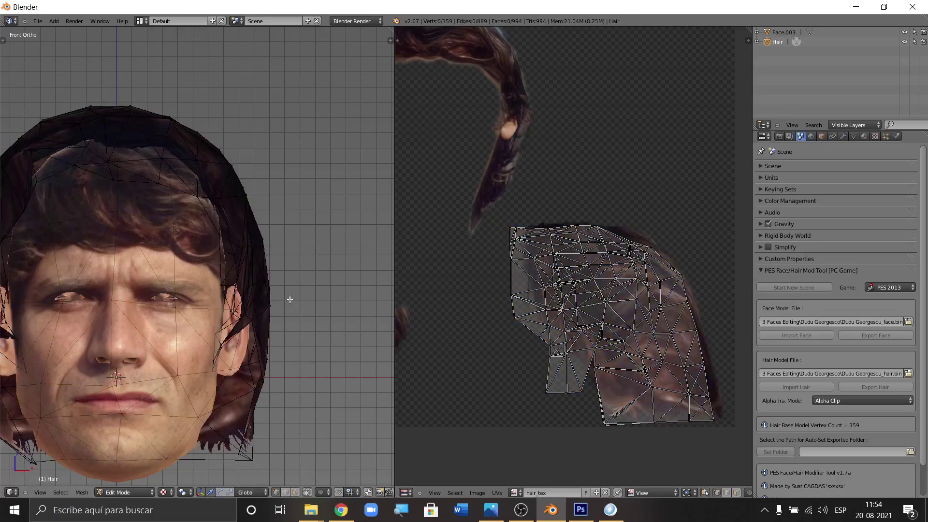
scroll(290, 303, "down", 4)
scroll(282, 366, "up", 5)
key("l")
key("a")
key("c")
mouse_move(286, 304)
left_mouse_down()
mouse_move(263, 300)
mouse_move(275, 296)
left_mouse_up()
right_click(275, 296)
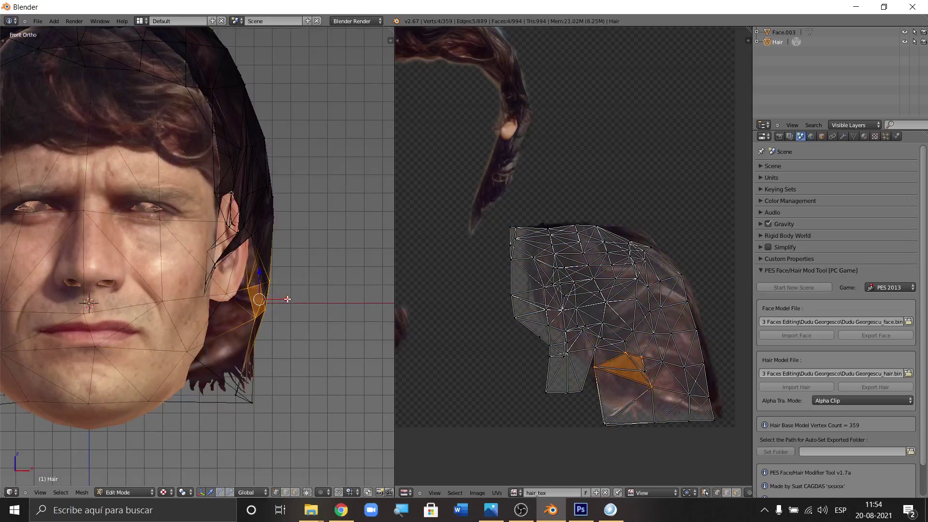
key("g")
key("x")
left_click(281, 317)
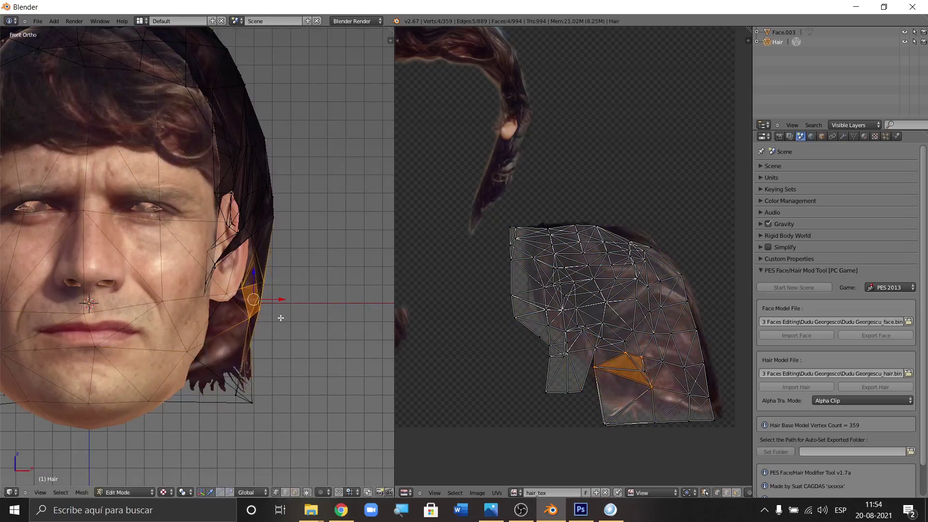
- Frame the head, select vertices on the lower hair edge and near the jaw, undoing the last change
key("Home")
key("a")
key("a")
key("c")
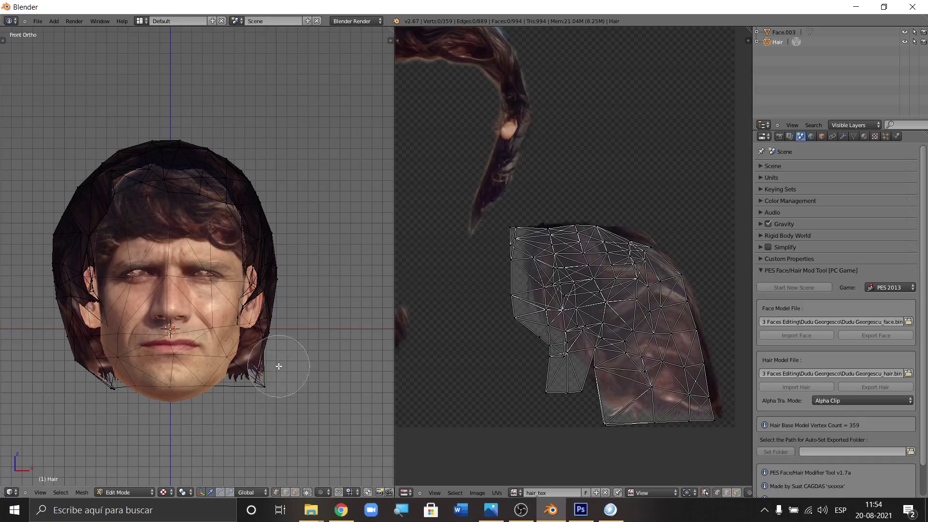
mouse_move(275, 352)
left_mouse_down()
mouse_move(276, 379)
mouse_move(285, 361)
left_mouse_up()
key("Escape")
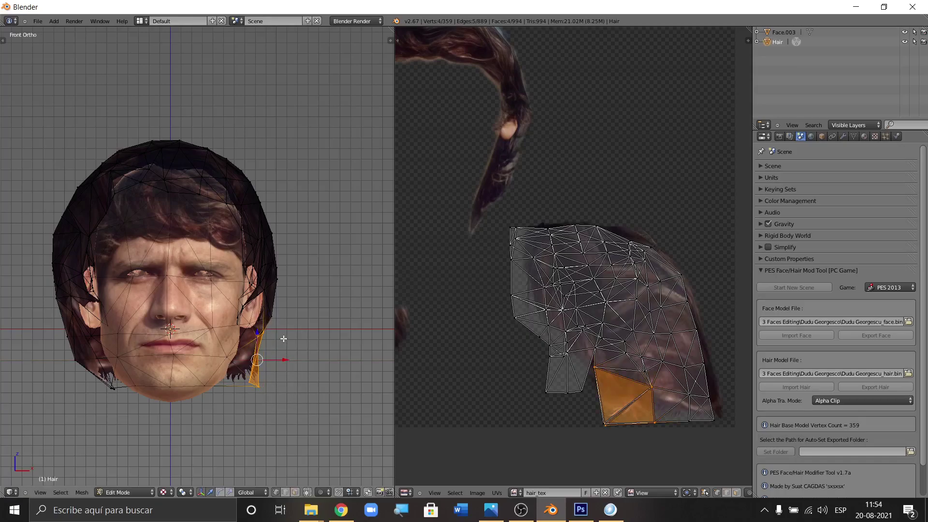
scroll(283, 323, "up", 1)
key("a")
key("c")
left_click_drag(283, 316, 289, 328)
key("Escape")
key("ctrl+z")
- Select and refine the lower-edge hair vertices near the jaw, then clear the selection
scroll(288, 329, "up", 3)
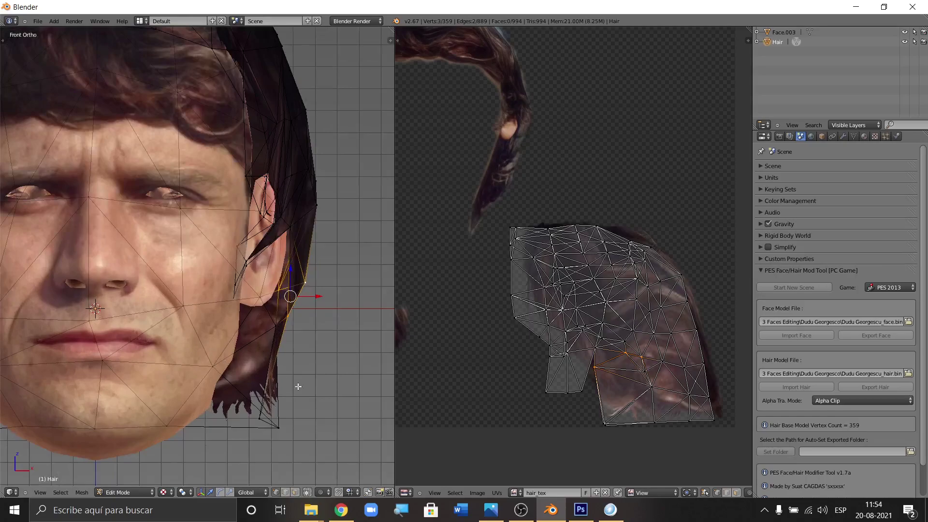
key("a")
key("c")
scroll(318, 297, "up", 4)
mouse_move(317, 295)
left_mouse_down()
mouse_move(293, 296)
mouse_move(291, 309)
mouse_move(316, 302)
mouse_move(322, 281)
mouse_move(295, 287)
mouse_move(317, 289)
left_mouse_up()
right_click(302, 306)
key("a")
key("c")
right_click(294, 288)
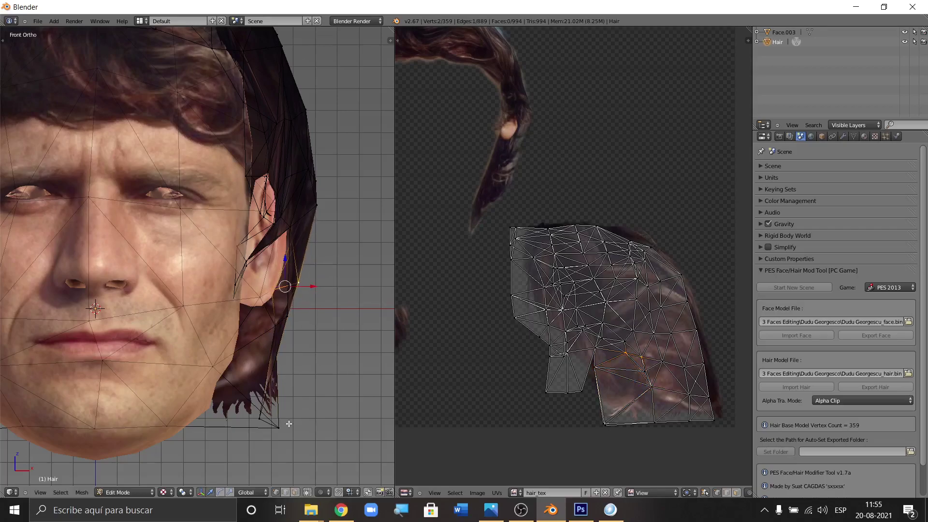
scroll(298, 298, "down", 4)
key("a")
key("a")
key("a")
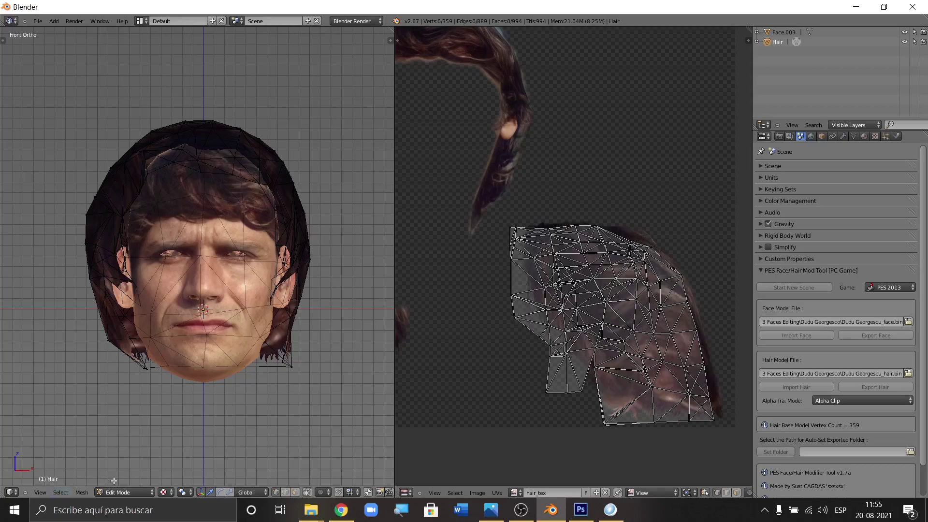
left_click(127, 492)
- Check the tucked hair in Object Mode, then return the Hair mesh to Edit Mode
left_click(126, 483)
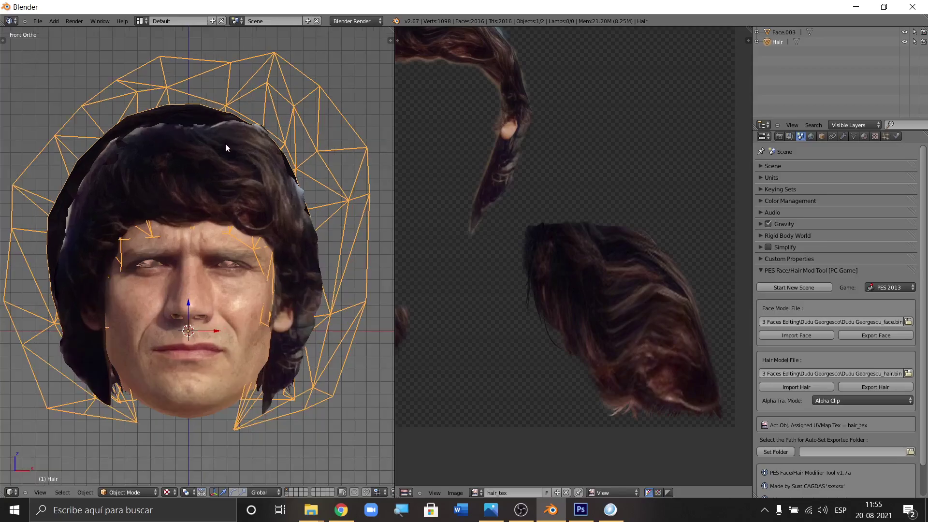
scroll(224, 140, "down", 1)
scroll(283, 170, "up", 2)
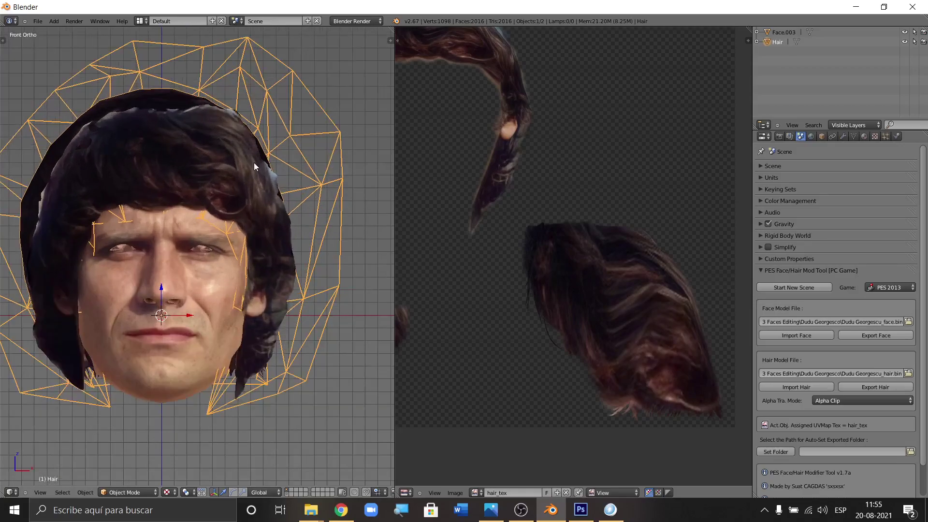
scroll(253, 163, "down", 2)
left_click(129, 492)
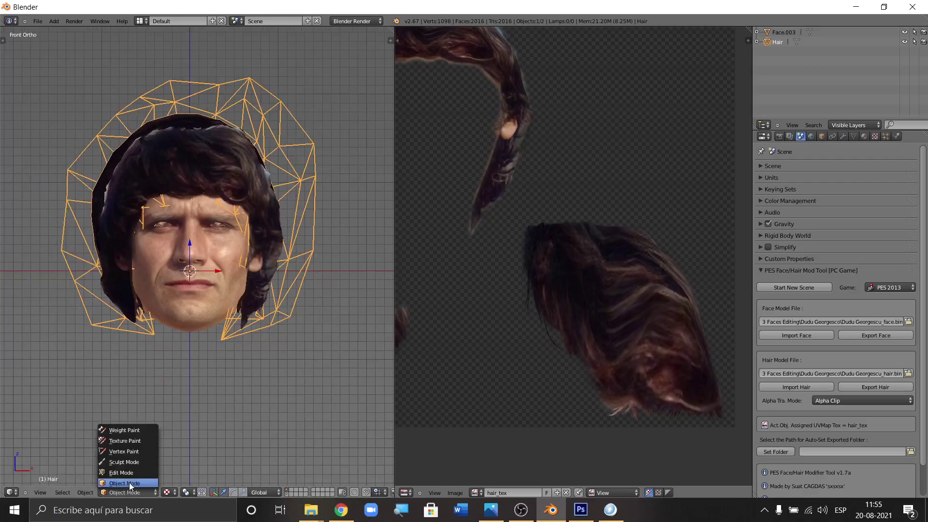
left_click(129, 475)
scroll(124, 178, "up", 2)
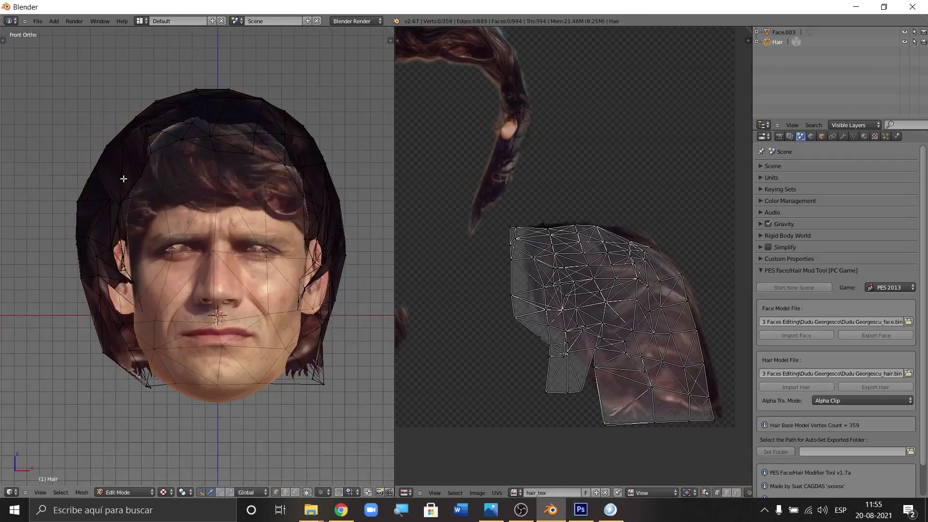
- Pull the vertices on the hair's upper-left edge inward along the X axis
scroll(121, 222, "down", 1)
key("c")
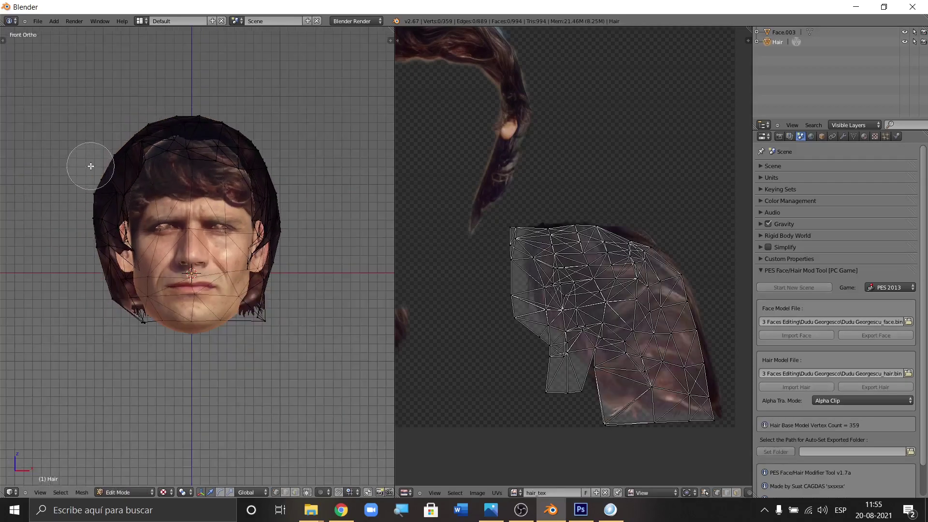
mouse_move(98, 151)
left_mouse_down()
mouse_move(84, 194)
mouse_move(91, 229)
mouse_move(102, 153)
left_mouse_up()
key("Escape")
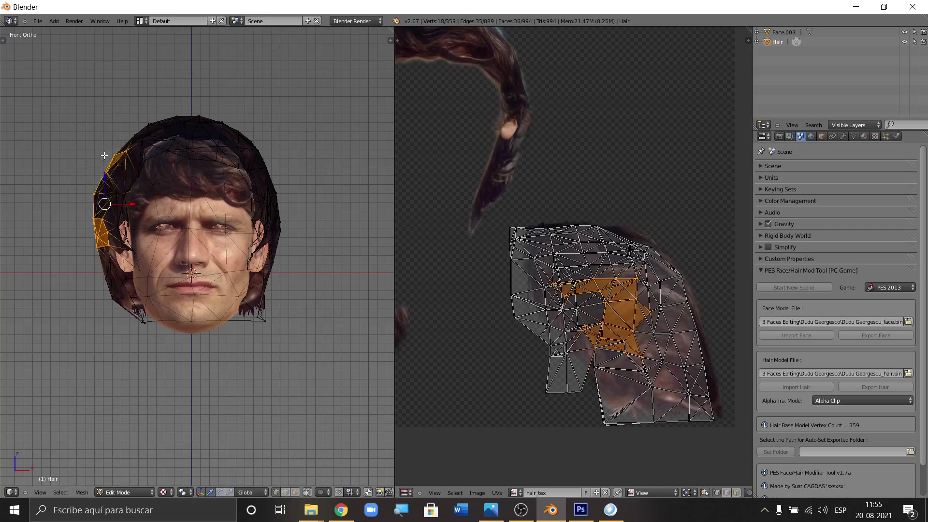
key("g")
key("x")
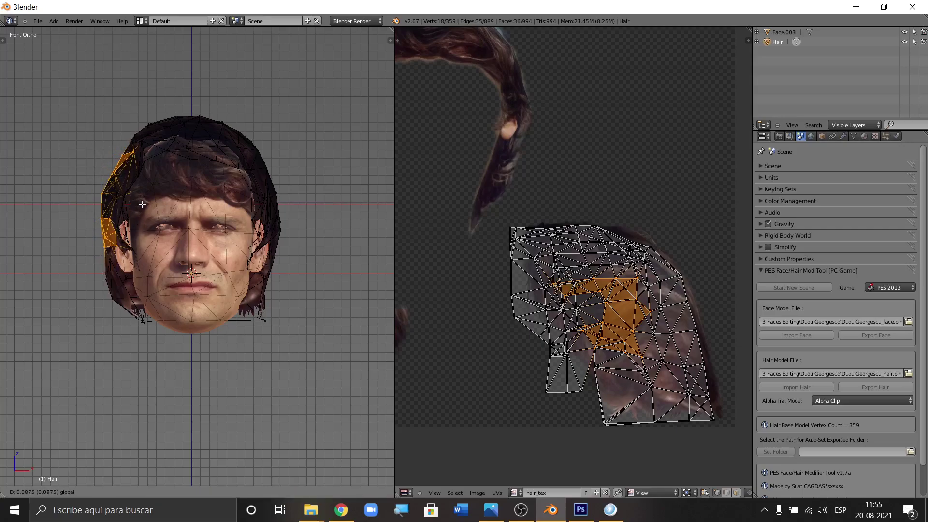
left_click(143, 205)
- Remove the top and lower hair vertices from the selection, then clear it entirely
scroll(131, 183, "up", 2)
key("c")
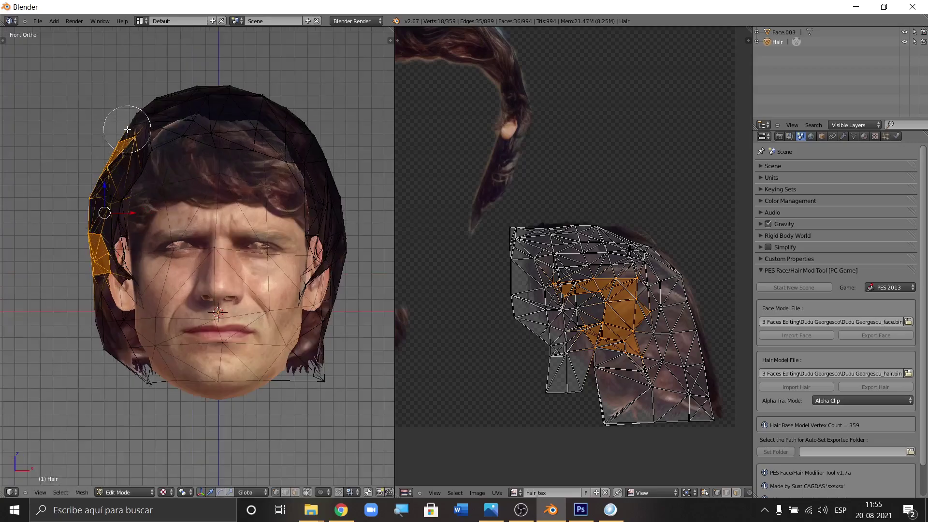
middle_click_drag(124, 119, 115, 133)
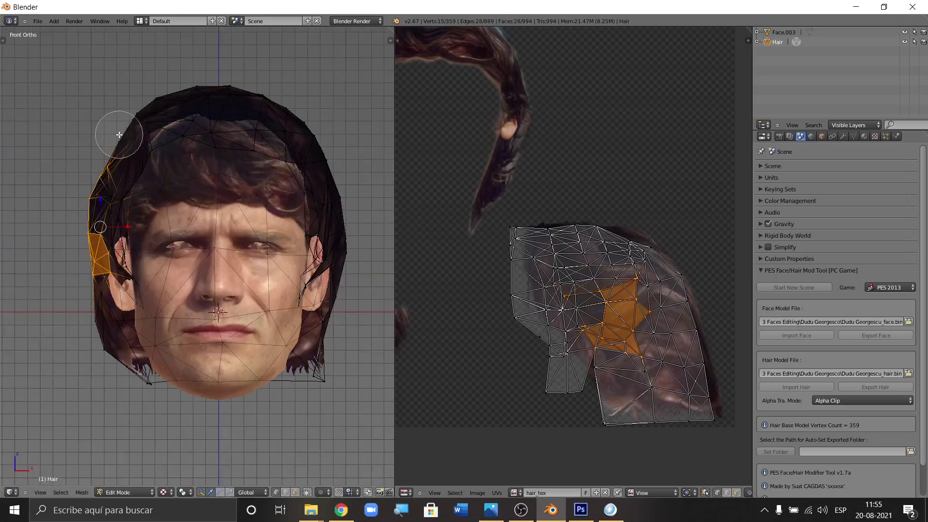
right_click(109, 284)
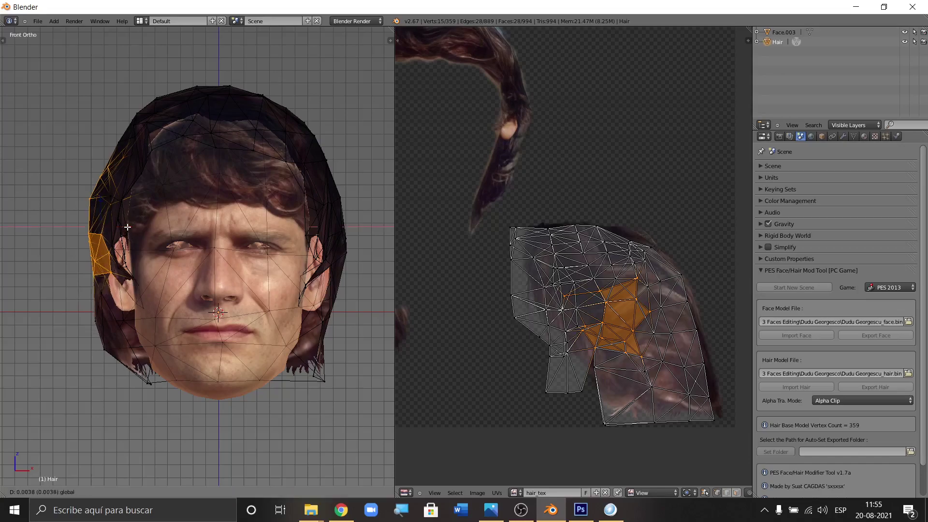
scroll(99, 273, "up", 2)
key("c")
middle_click_drag(103, 275, 97, 279)
right_click(98, 278)
key("a")
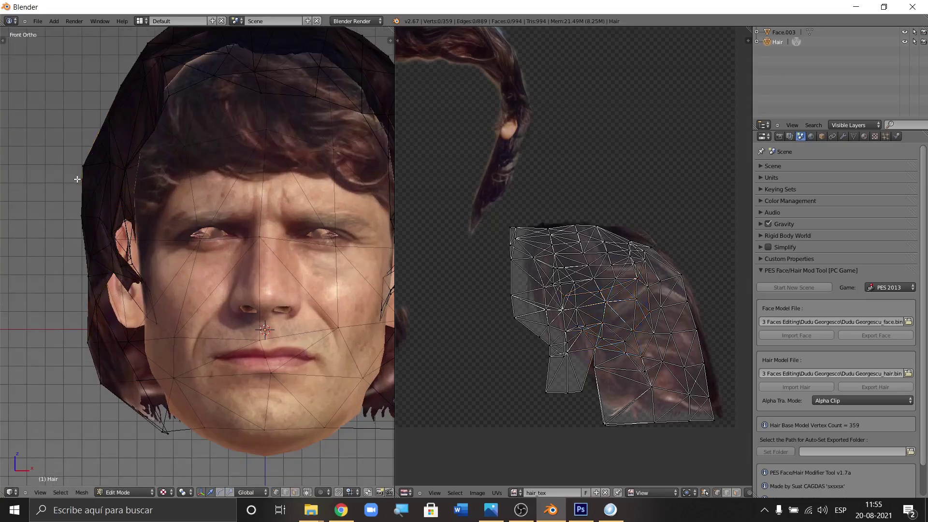
- Shift a few left-edge vertices beside the ear slightly inward along X
key("c")
left_click(74, 163)
right_click(74, 163)
right_click(74, 219)
key("c")
left_click(77, 219)
right_click(84, 219)
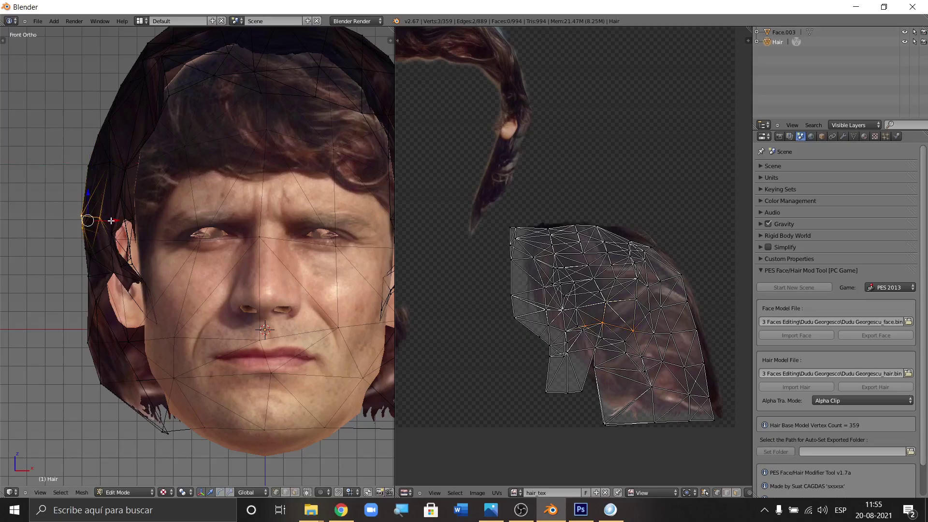
left_click_drag(111, 221, 115, 221)
left_click_drag(116, 221, 116, 221)
- Select four vertices on the hair's upper-left edge
key("a")
key("c")
mouse_move(75, 157)
left_mouse_down()
mouse_move(109, 118)
mouse_move(110, 92)
mouse_move(95, 150)
left_mouse_up()
right_click(96, 151)
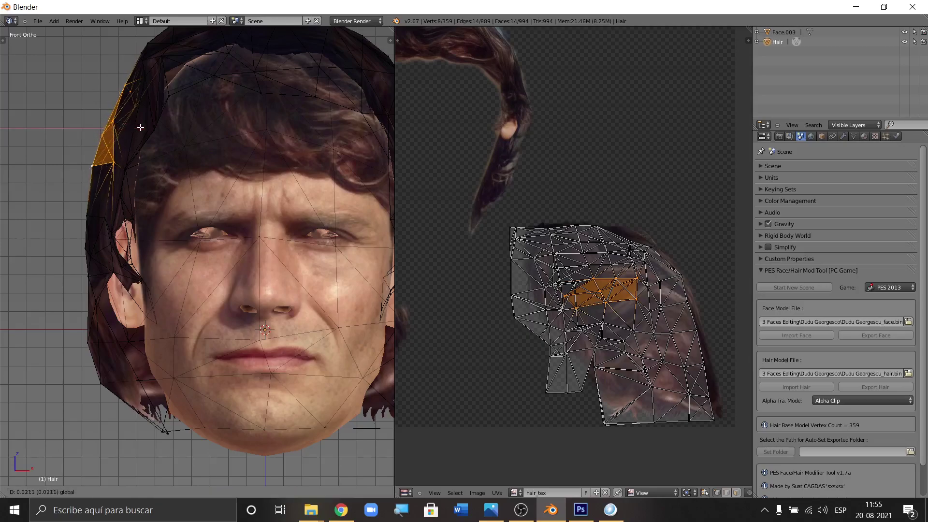
scroll(71, 165, "down", 5)
scroll(83, 186, "up", 2)
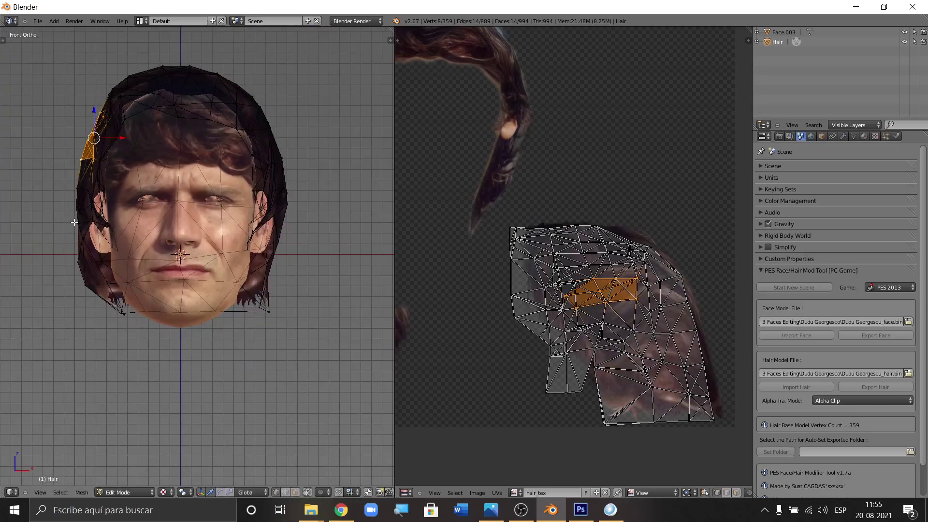
scroll(72, 199, "up", 2)
- Nudge three vertices by the left temple rightward toward the face
right_click(74, 183)
scroll(76, 185, "up", 2)
key("c")
left_click(81, 185)
right_click(85, 180)
left_click_drag(112, 190, 115, 190)
- Select two left-edge hair vertices beside the ear
scroll(70, 204, "down", 1)
right_click(74, 220)
scroll(71, 228, "up", 3)
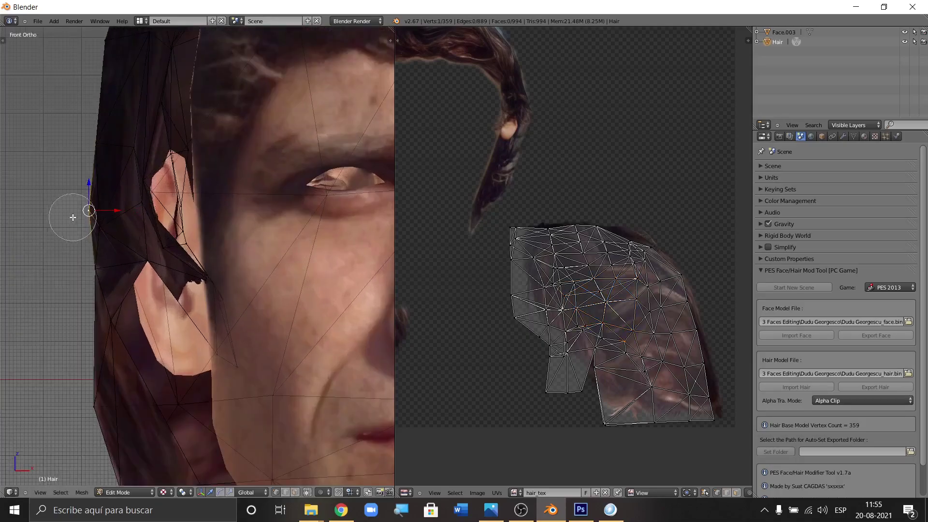
right_click(89, 212, "shift")
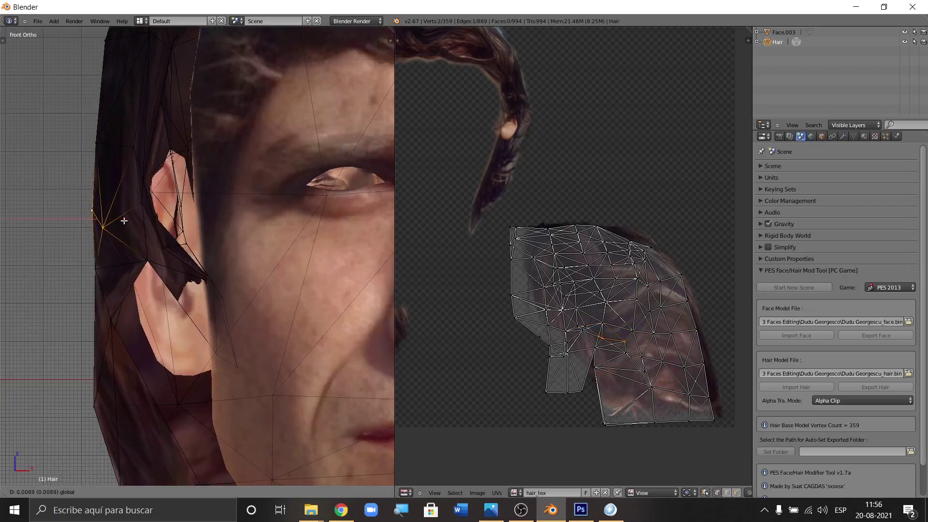
scroll(89, 216, "down", 5)
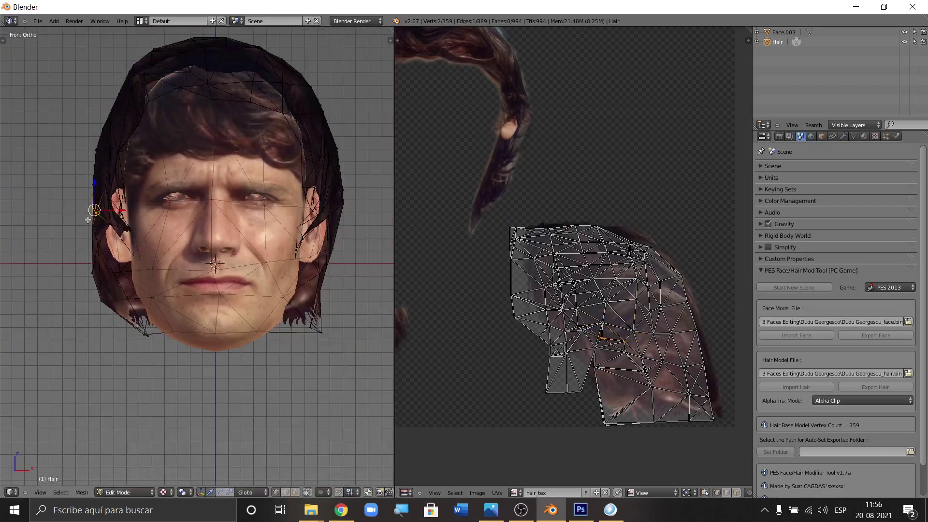
- Pull two vertices on the hair's upper-left edge inward along X toward the face
key("a")
key("a")
key("c")
left_click(92, 289)
right_click(93, 290)
left_click_drag(126, 285, 134, 311)
- Select vertices at the top-left of the hair, then deselect them again
scroll(134, 311, "down", 4)
scroll(130, 259, "up", 2)
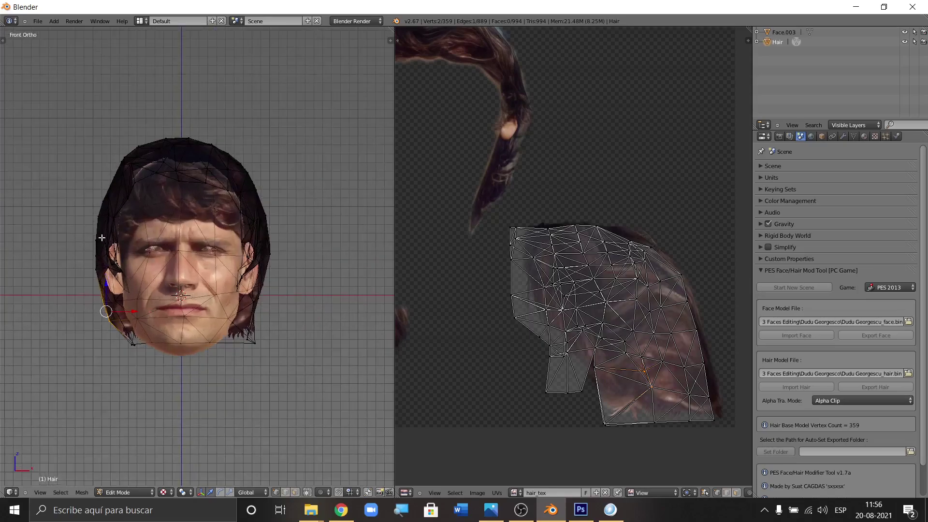
scroll(111, 218, "up", 1)
key("a")
key("a")
key("a")
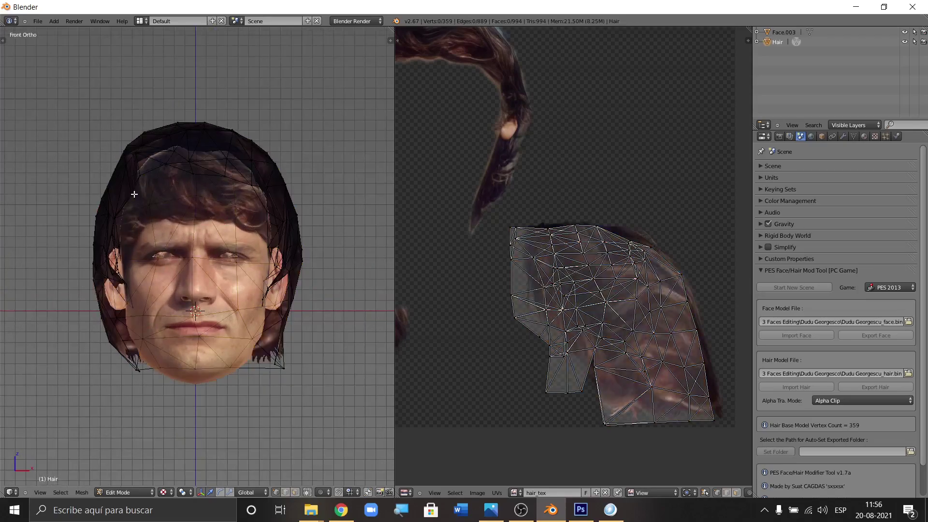
scroll(124, 145, "up", 3)
key("c")
left_click_drag(128, 137, 177, 146)
right_click(143, 139)
key("a")
key("a")
key("a")
key("a")
key("a")
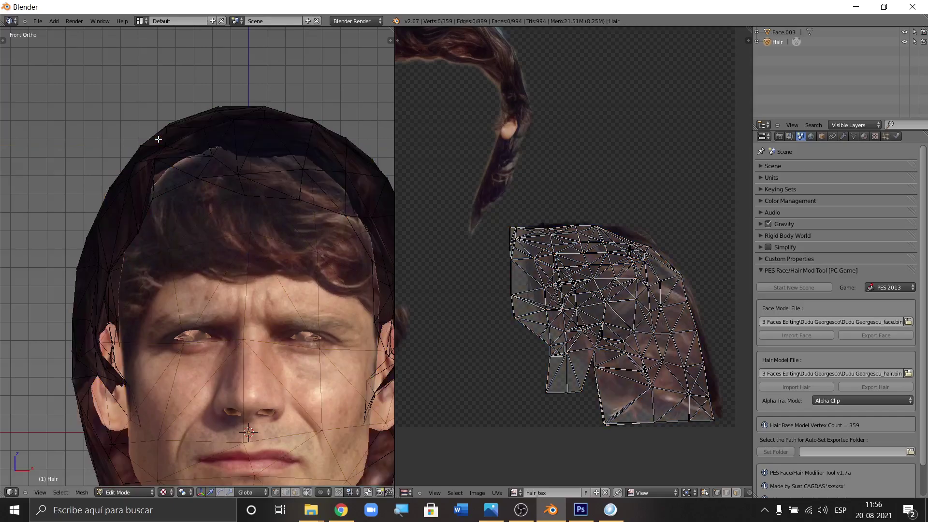
- Orbit to check the hair from the side, then return to the front orthographic view
key("a")
scroll(159, 138, "down", 2)
key("a")
key("a")
key("a")
key("a")
key("a")
middle_click_drag(264, 184, 261, 158)
key("KP_1")
scroll(257, 160, "down", 2)
middle_click_drag(147, 213, 210, 199, "shift")
scroll(324, 219, "up", 1)
- Select the vertices at the hair's right temple and nudge them left toward the face
key("c")
mouse_move(314, 194)
left_mouse_down()
mouse_move(318, 232)
mouse_move(325, 210)
mouse_move(323, 225)
left_mouse_up()
right_click(319, 230)
scroll(316, 235, "up", 1)
right_click(314, 234)
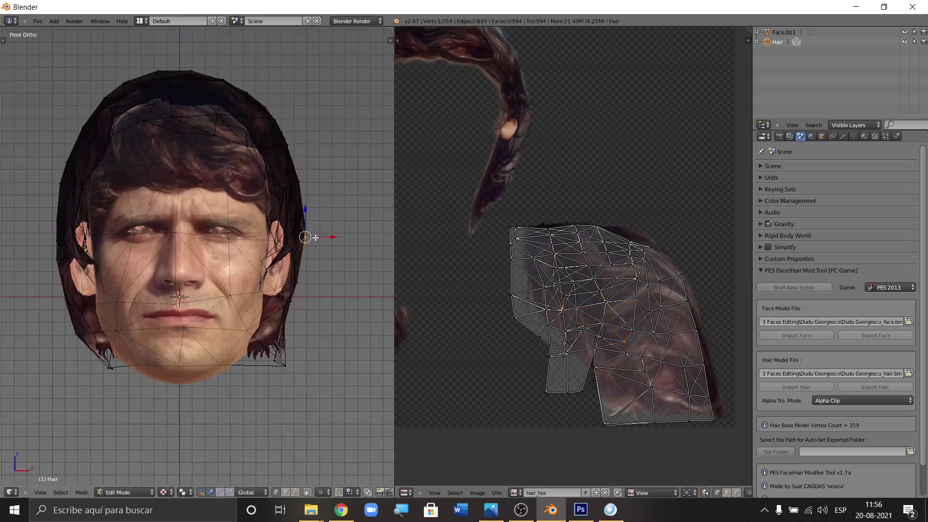
key("c")
left_click(315, 232)
right_click(315, 231)
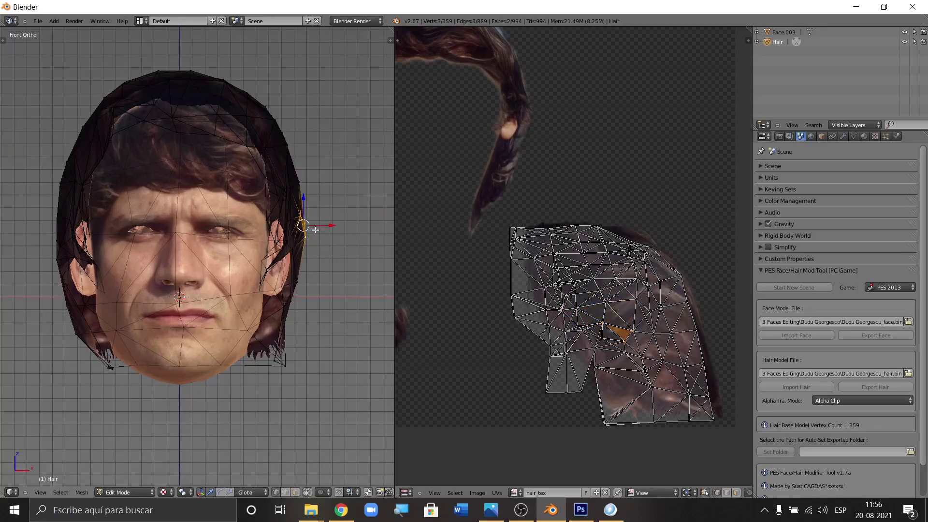
left_click_drag(328, 226, 327, 226)
- Move the right-temple vertex above it slightly left, then clear the selection
key("c")
middle_click(299, 208)
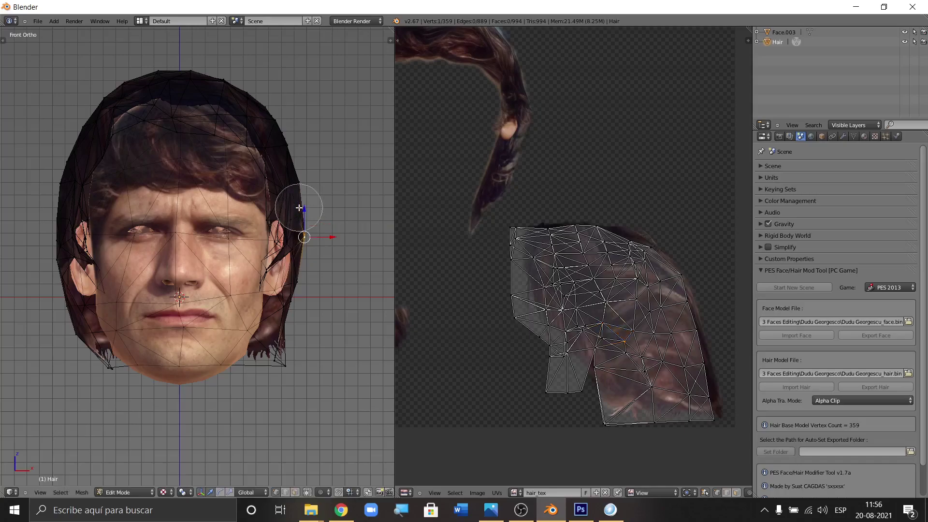
right_click(320, 242)
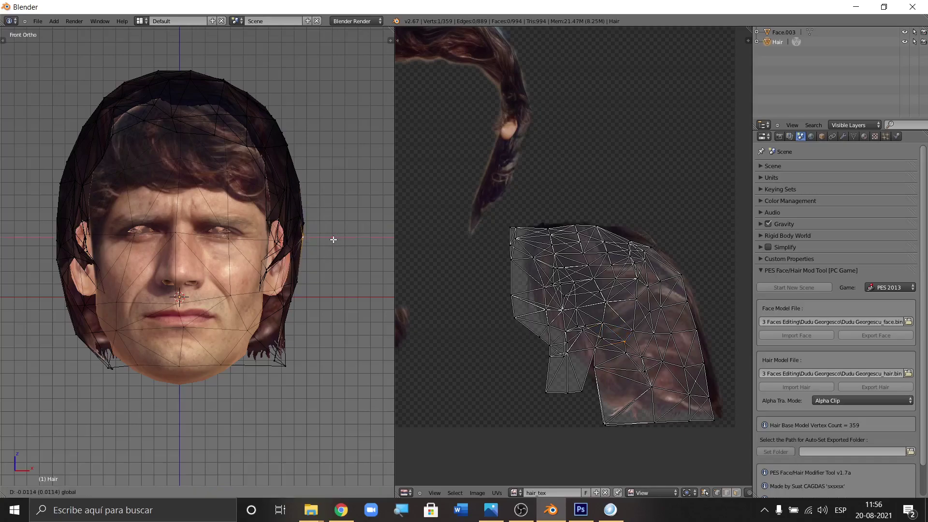
scroll(325, 220, "up", 2)
scroll(325, 219, "up", 1)
right_click(303, 223)
key("g")
left_click(321, 214)
scroll(305, 271, "down", 6)
key("a")
key("a")
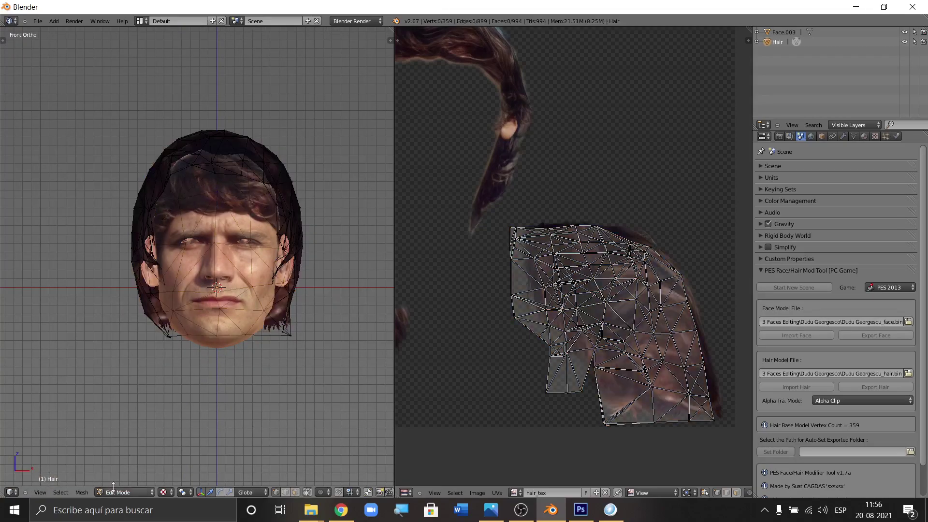
left_click(132, 491)
left_click(141, 457)
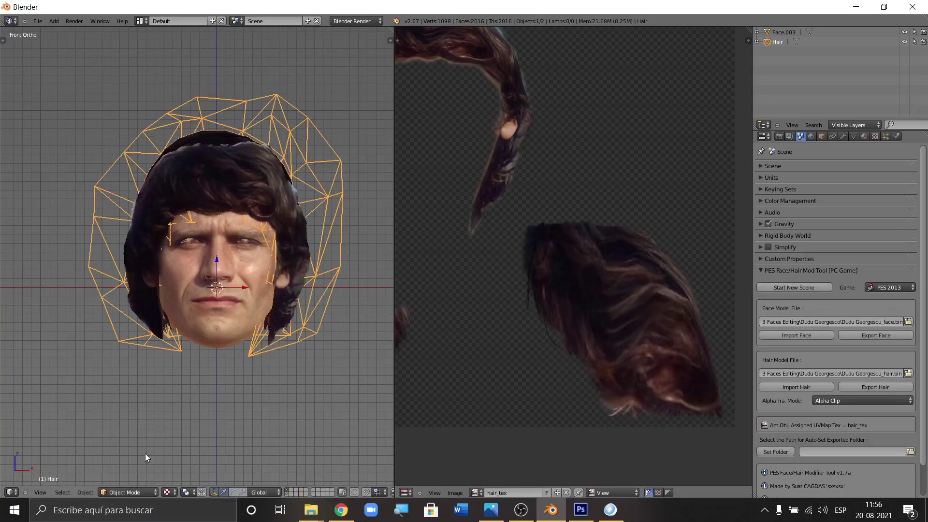
scroll(205, 247, "up", 1)
scroll(205, 248, "down", 4)
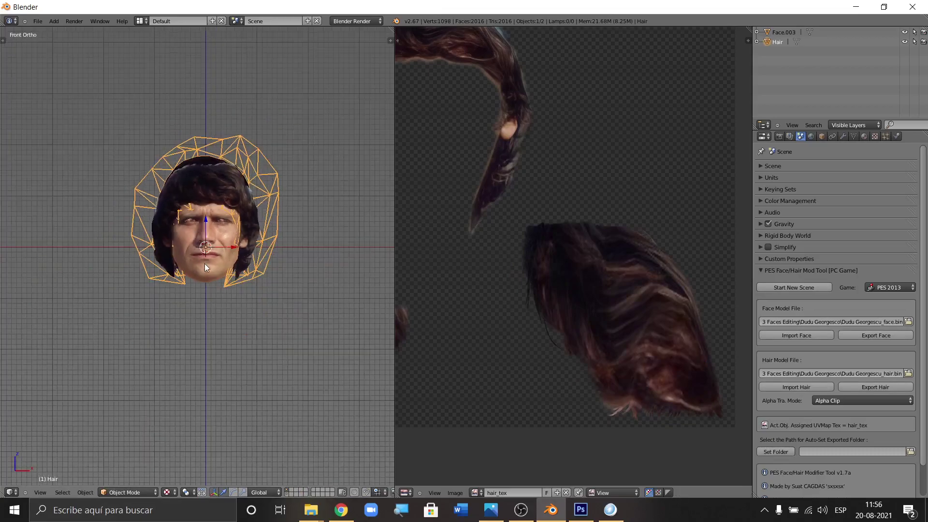
scroll(226, 244, "up", 2)
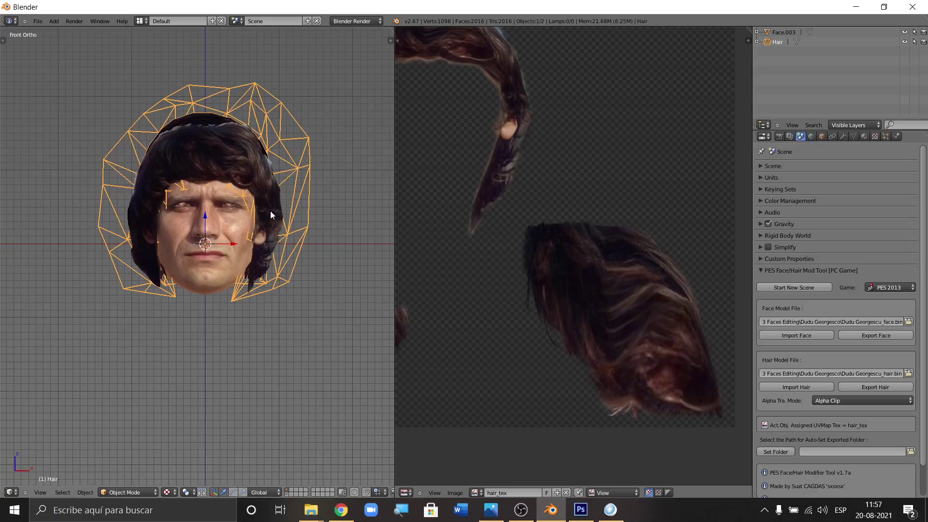
left_click(134, 492)
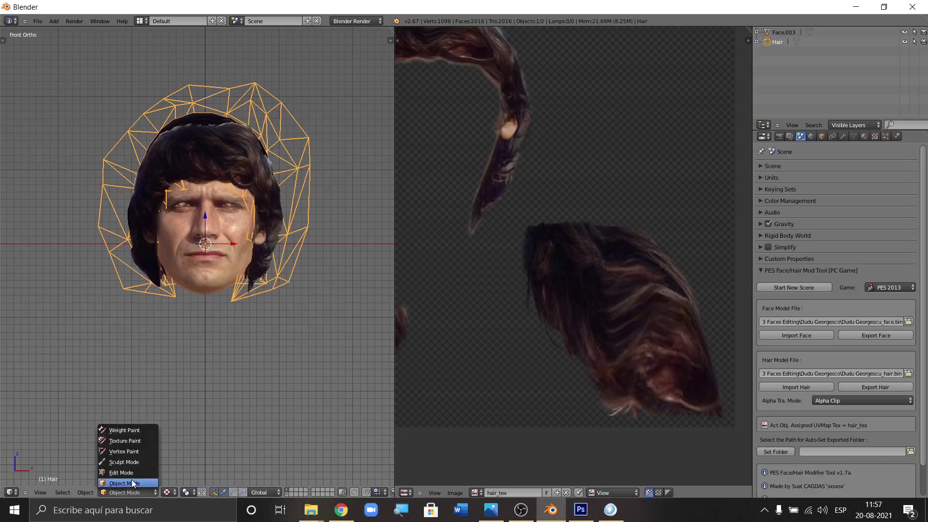
left_click(133, 483)
key("a")
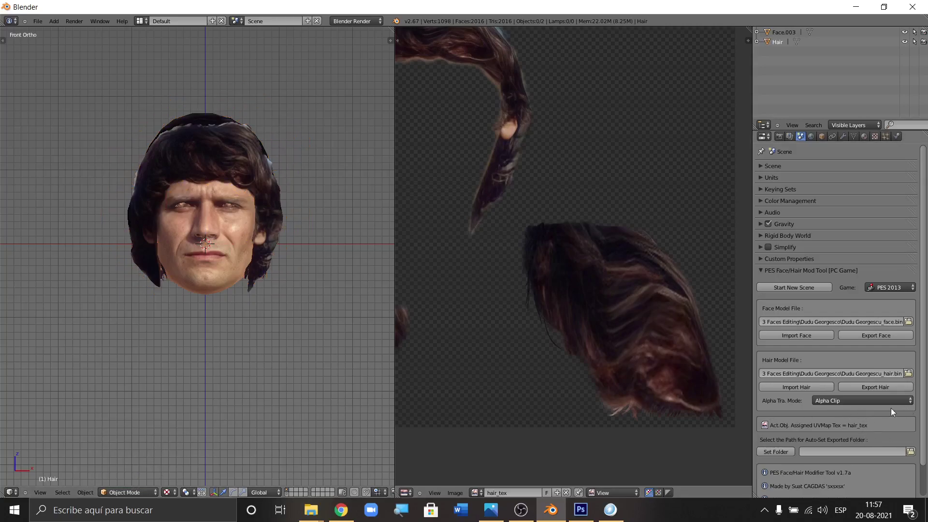
- Export the hair model and texture with Export Hair, then view the back of the head
left_click(876, 386)
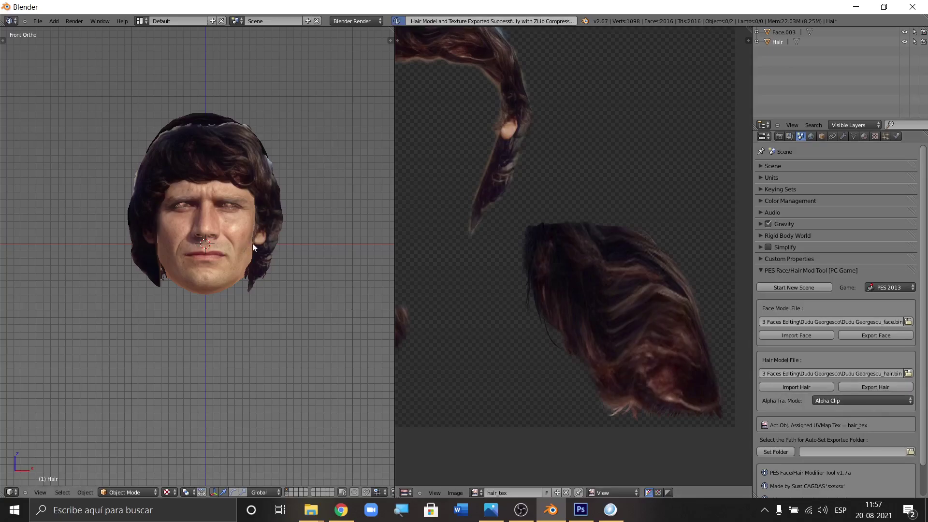
scroll(173, 205, "up", 2)
middle_click_drag(276, 234, 331, 222)
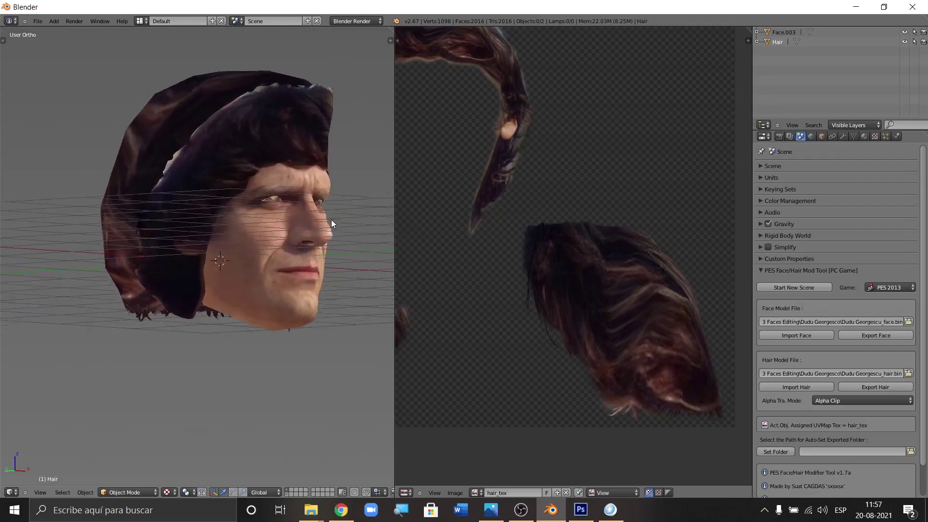
- Check the textured hair from the front view and bring up the interaction mode list
key("KP_1")
scroll(281, 175, "down", 2)
scroll(196, 158, "up", 3)
scroll(170, 135, "down", 3)
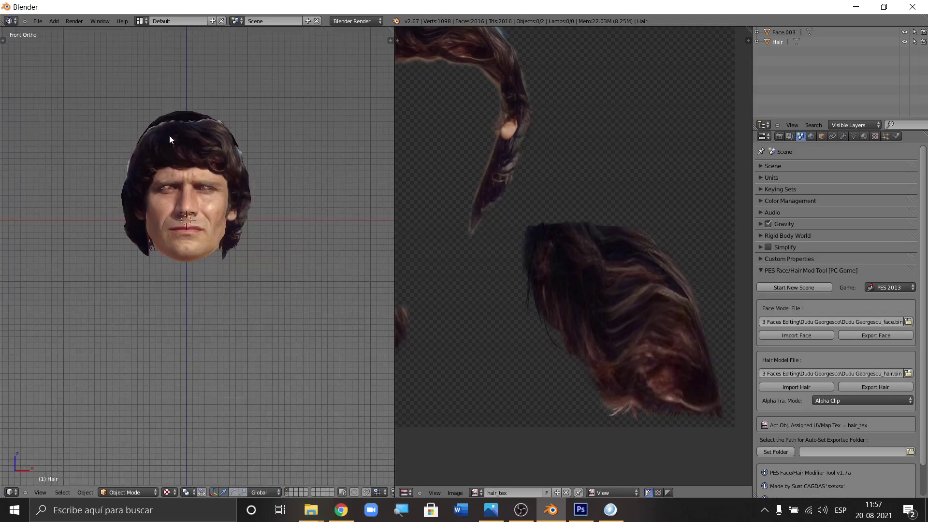
scroll(162, 261, "up", 2)
left_click(130, 490)
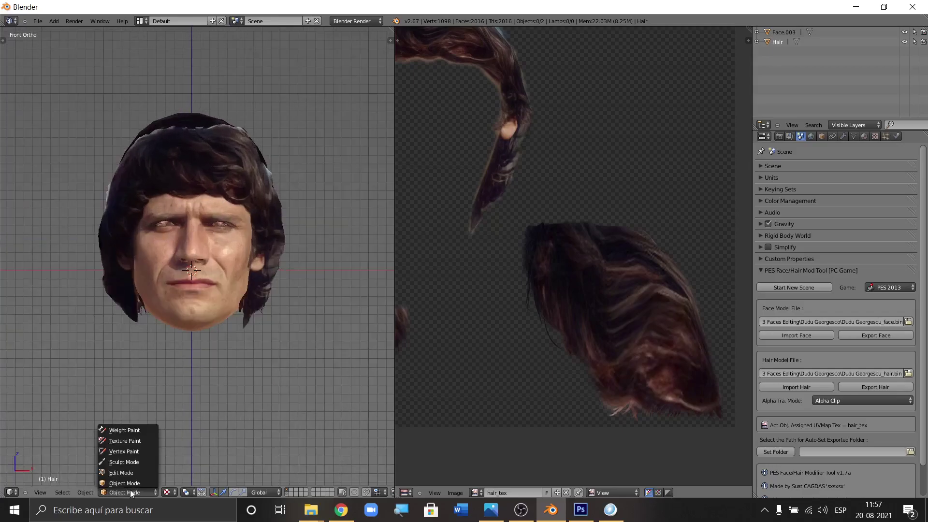
- Switch the hair object into Edit Mode so its wireframe shows
left_click(124, 472)
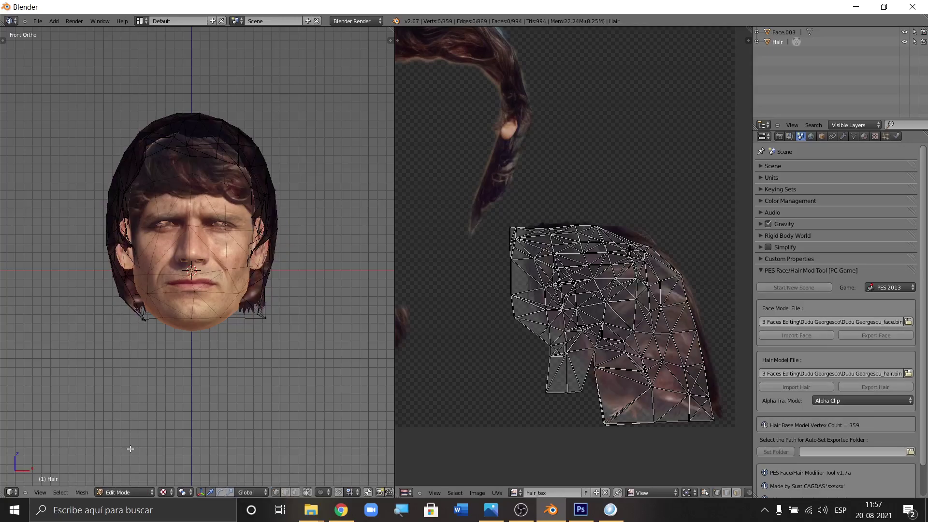
scroll(193, 120, "up", 1)
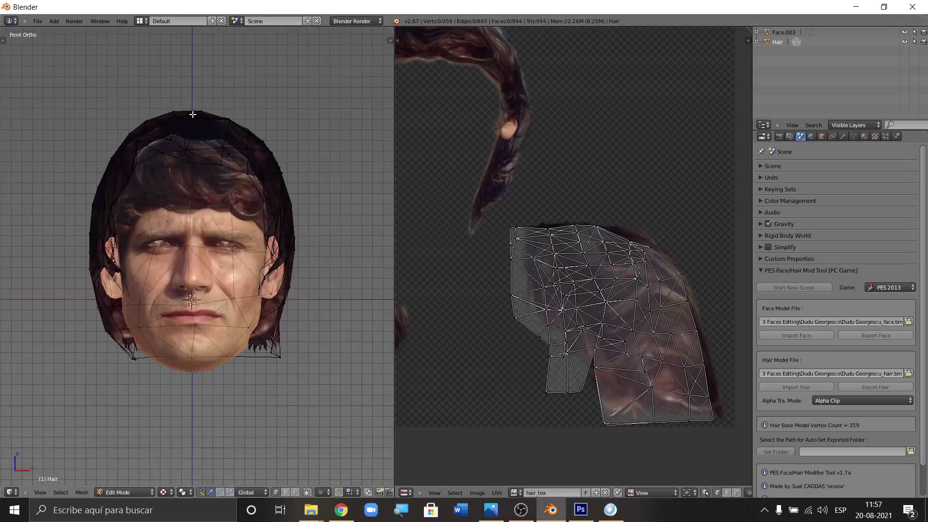
key("c")
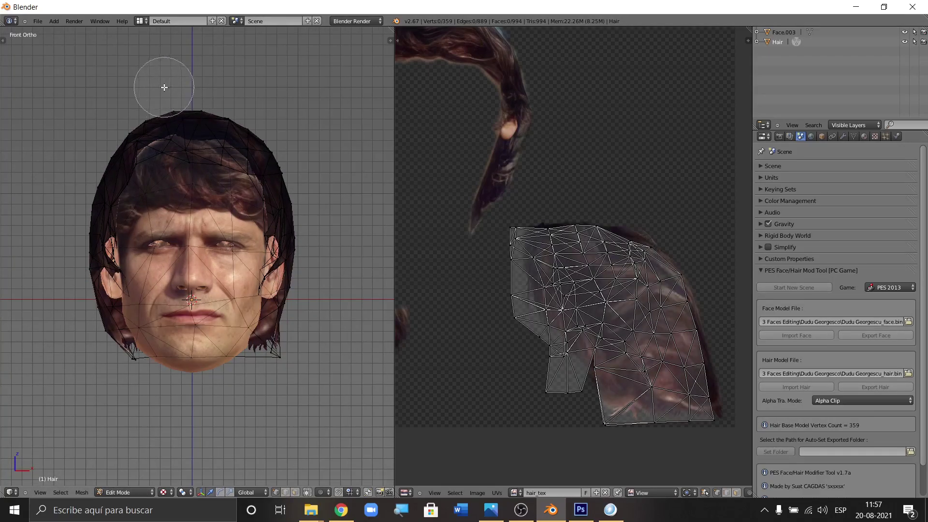
key("Escape")
- View the hair mesh from the right side, top, bottom and front
key("KP_3")
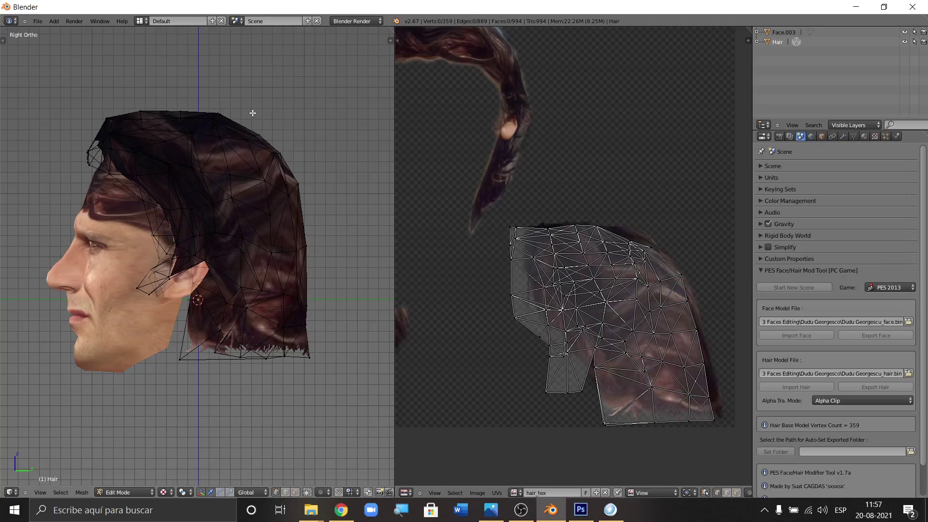
scroll(242, 111, "down", 2)
key("KP_4")
key("KP_4")
key("KP_4")
key("KP_4")
key("KP_4")
key("KP_4")
key("KP_4")
key("KP_4")
key("KP_4")
key("KP_4")
key("KP_4")
key("KP_6")
key("KP_6")
key("KP_6")
key("KP_6")
key("KP_6")
key("KP_6")
key("KP_6")
key("KP_6")
key("KP_6")
key("KP_6")
key("KP_3")
key("KP_7")
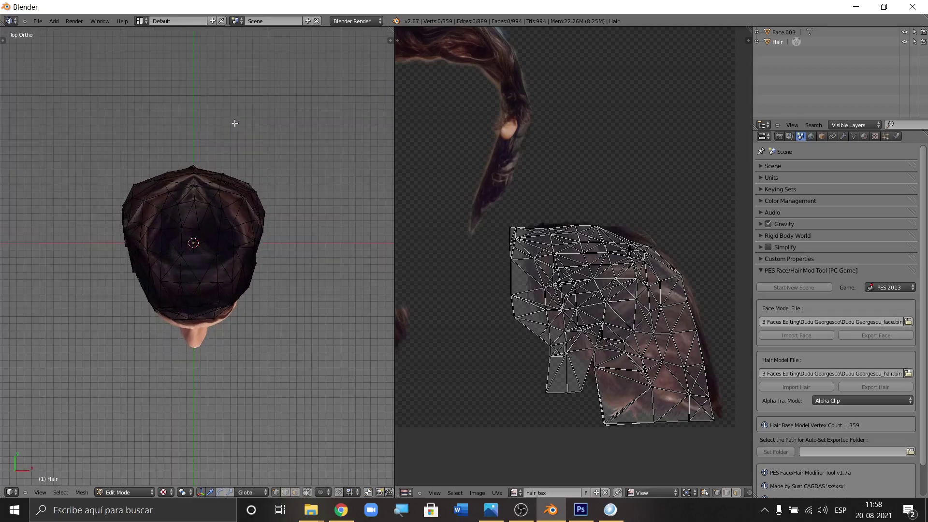
key("KP_1")
key("ctrl+KP_7")
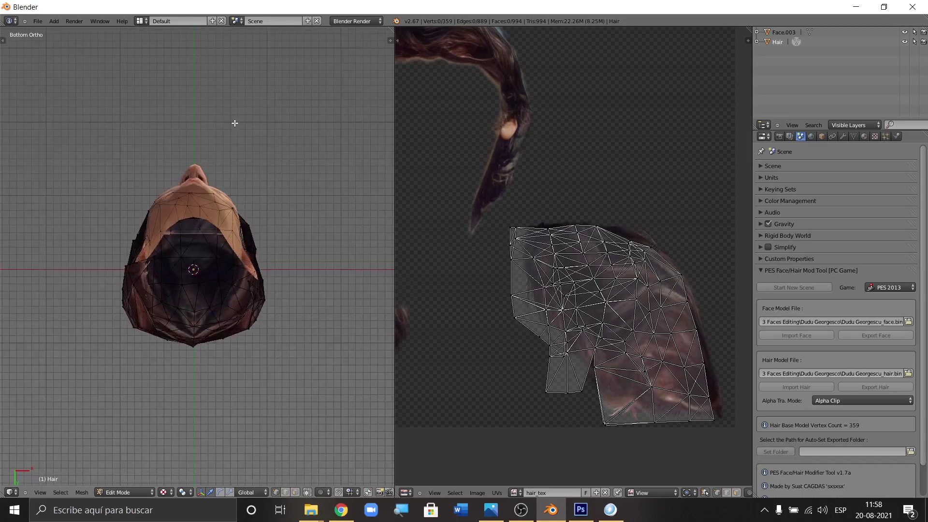
key("KP_1")
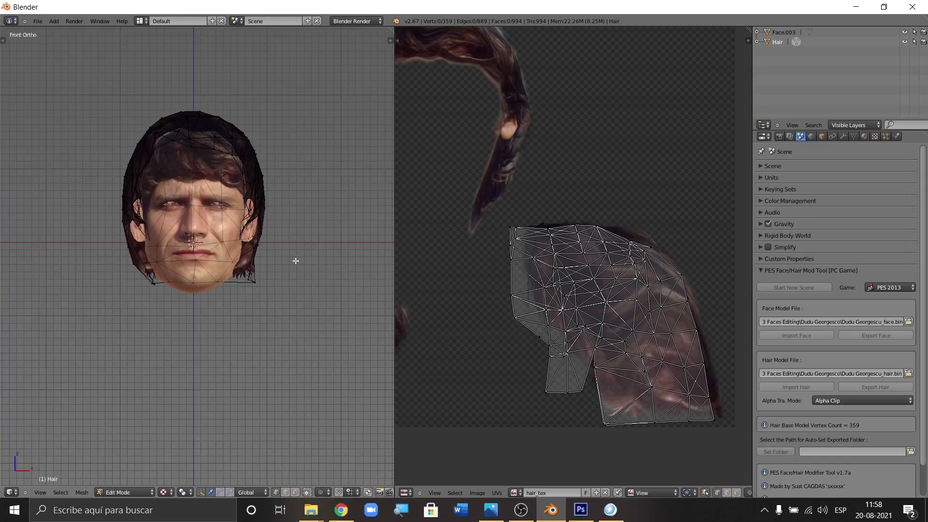
- Adjust the viewport display options, then turn the view around the head back to the front
left_click(40, 492)
scroll(310, 314, "up", 1)
scroll(304, 330, "down", 2)
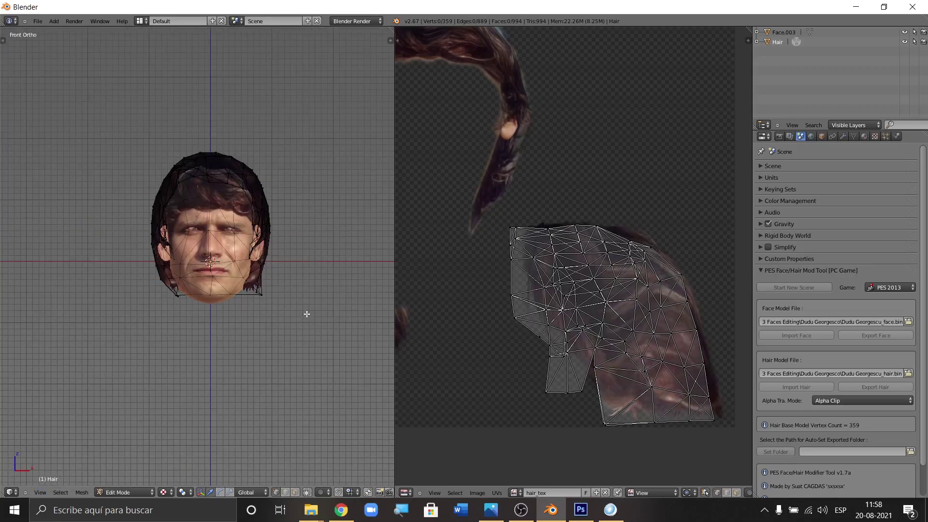
scroll(306, 315, "down", 1)
scroll(320, 220, "up", 2)
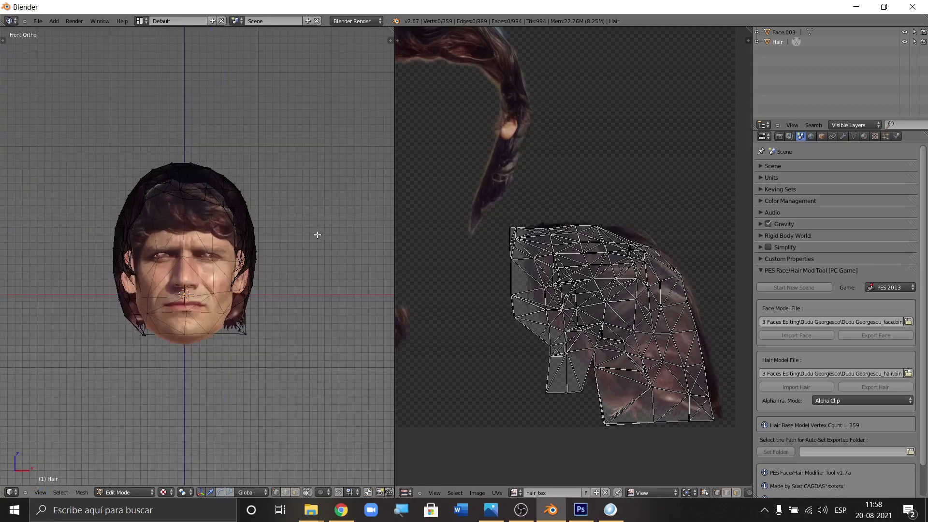
key("KP_6")
key("KP_6")
key("KP_6")
key("KP_6")
key("KP_6")
key("KP_6")
key("KP_6")
key("KP_6")
key("KP_6")
key("KP_6")
key("KP_6")
key("KP_6")
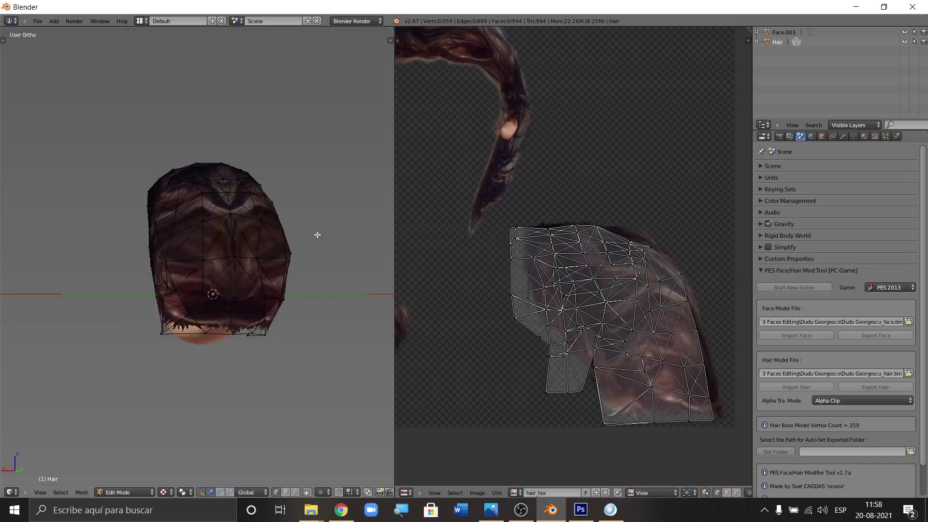
key("KP_6")
key("KP_6")
key("KP_6")
key("KP_6")
key("KP_6")
key("KP_6")
key("KP_6")
key("KP_6")
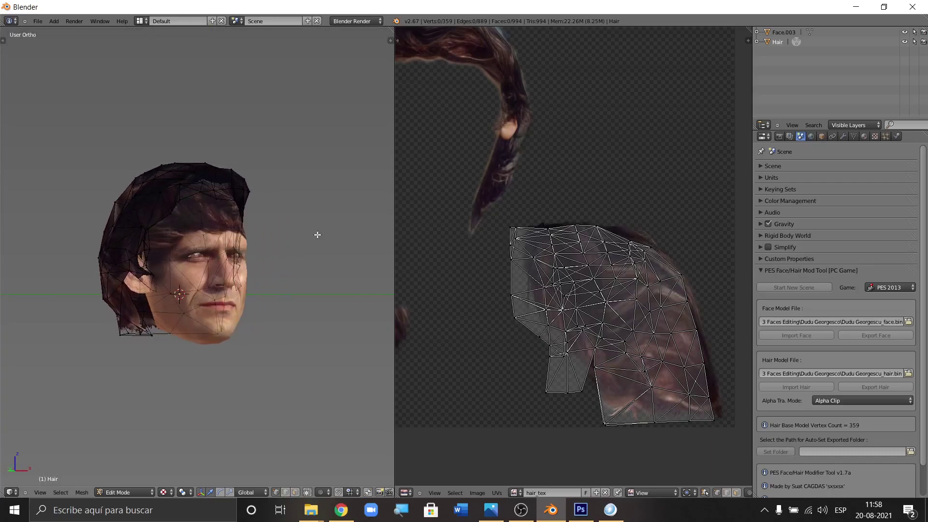
key("KP_6")
key("KP_6")
key("KP_1")
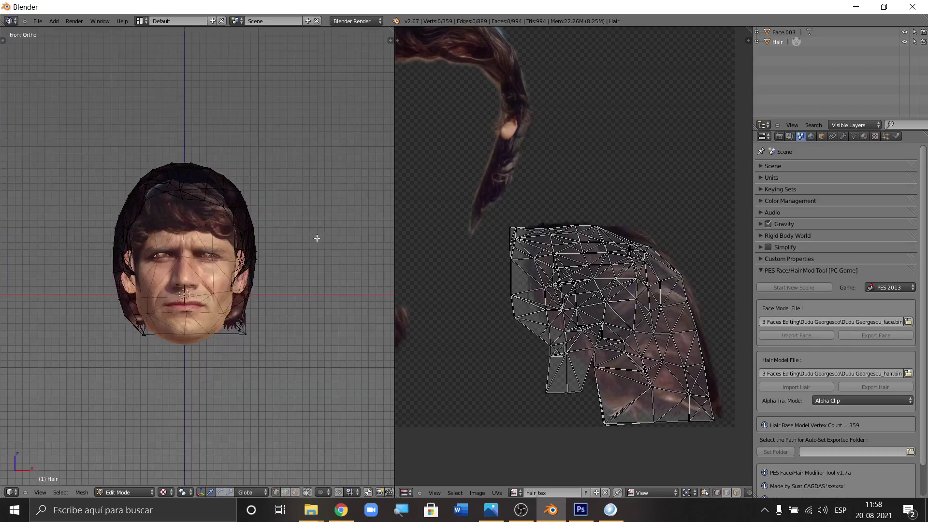
- Rotate a full turn around the head with numpad 6, ending on the front view
key("KP_6")
key("KP_6")
key("KP_6")
key("KP_6")
key("KP_6")
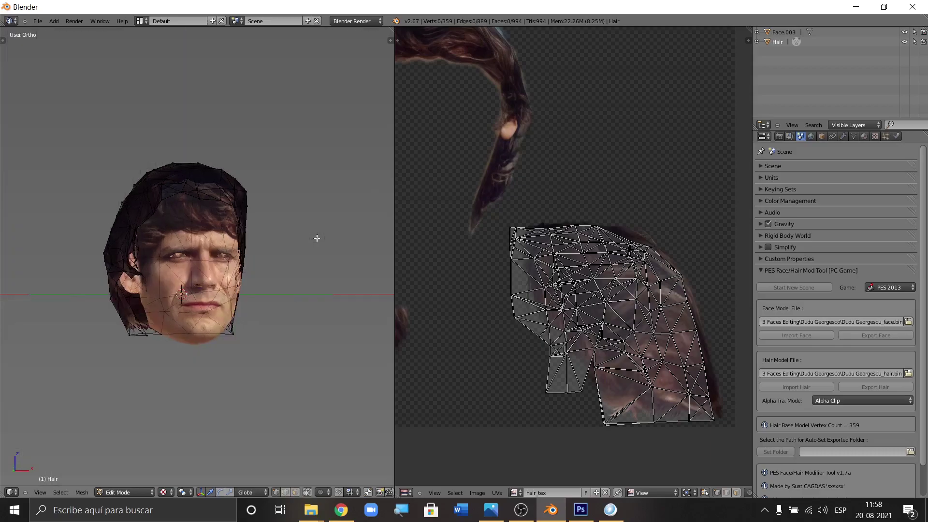
key("KP_6")
key("KP_6")
key("KP_6")
key("KP_6")
key("KP_6")
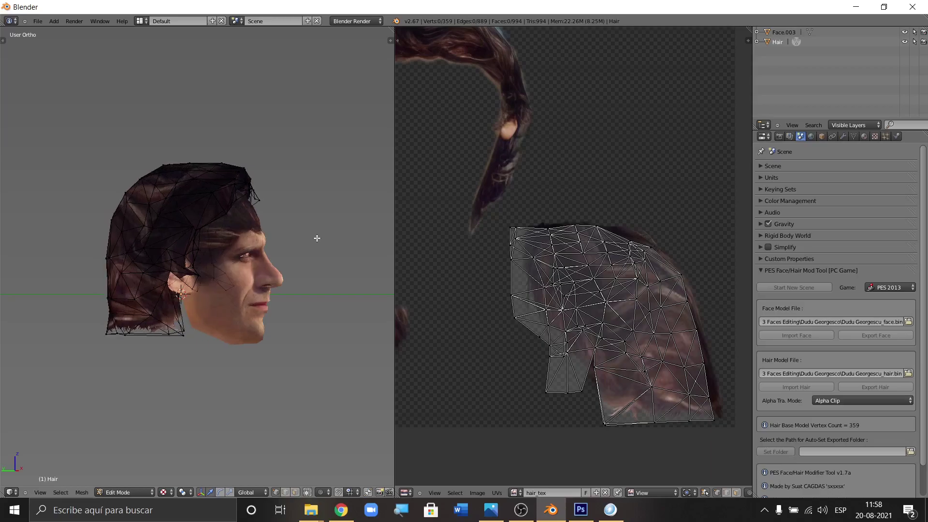
key("KP_6")
key("KP_6")
key("KP_6")
key("KP_6")
key("KP_6")
key("KP_6")
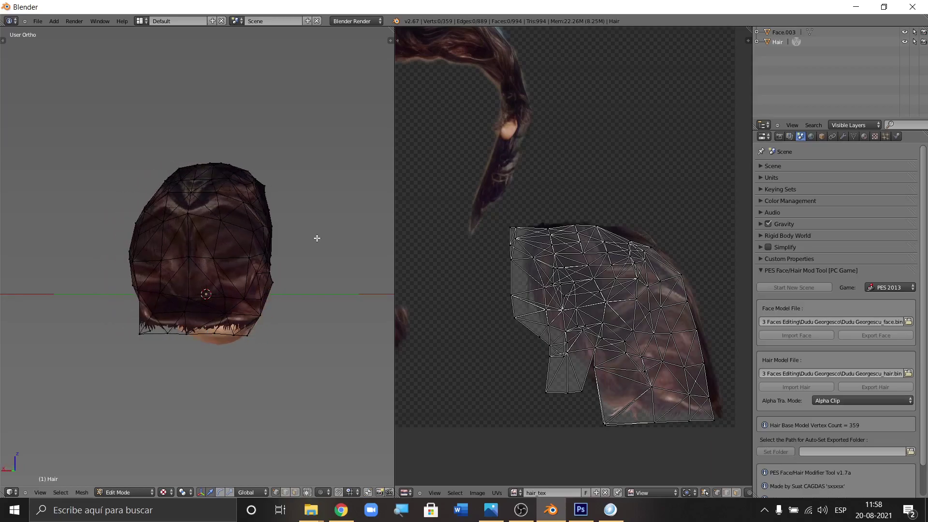
key("KP_6")
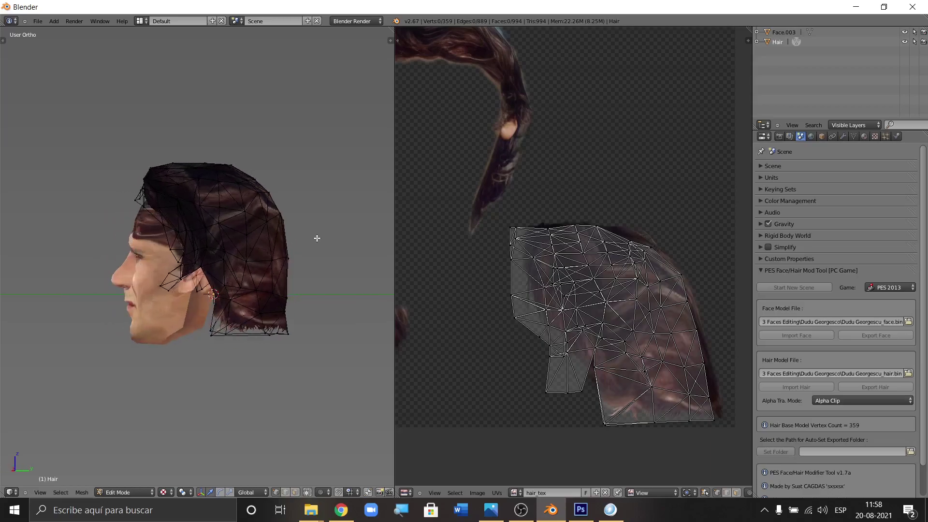
key("KP_6")
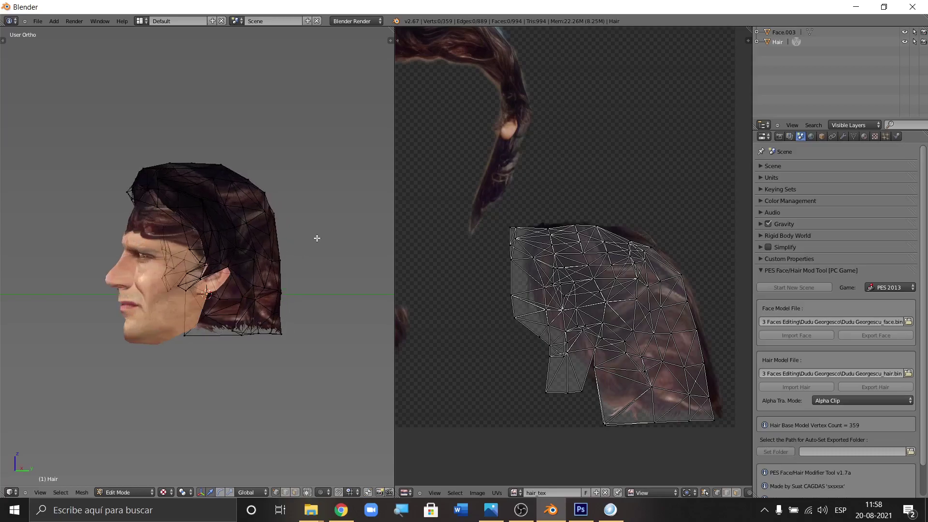
key("KP_1")
scroll(178, 201, "up", 2)
scroll(182, 190, "down", 1)
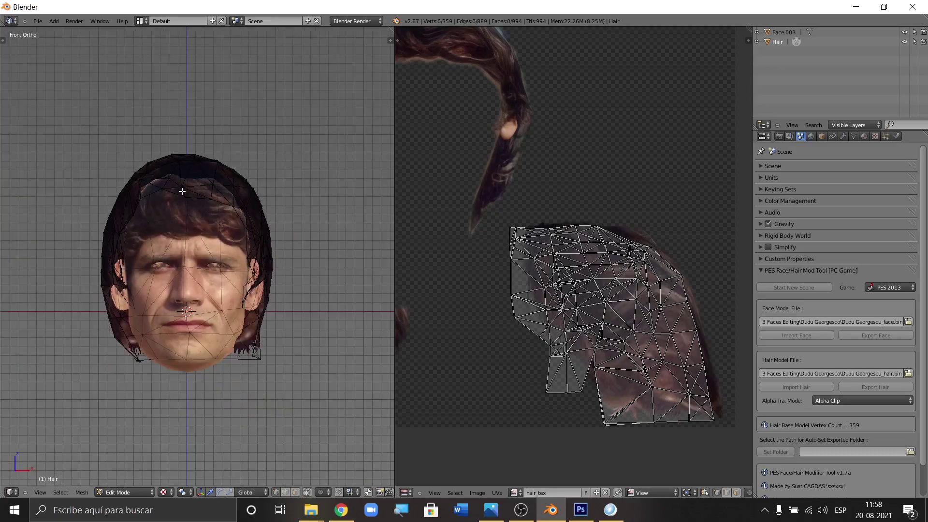
scroll(180, 185, "up", 2)
- Select the faces across the top of the hair and lower them to flatten it
key("c")
mouse_move(145, 141)
left_mouse_down()
mouse_move(133, 157)
mouse_move(249, 164)
mouse_move(121, 173)
mouse_move(99, 191)
mouse_move(290, 176)
left_mouse_up()
key("Escape")
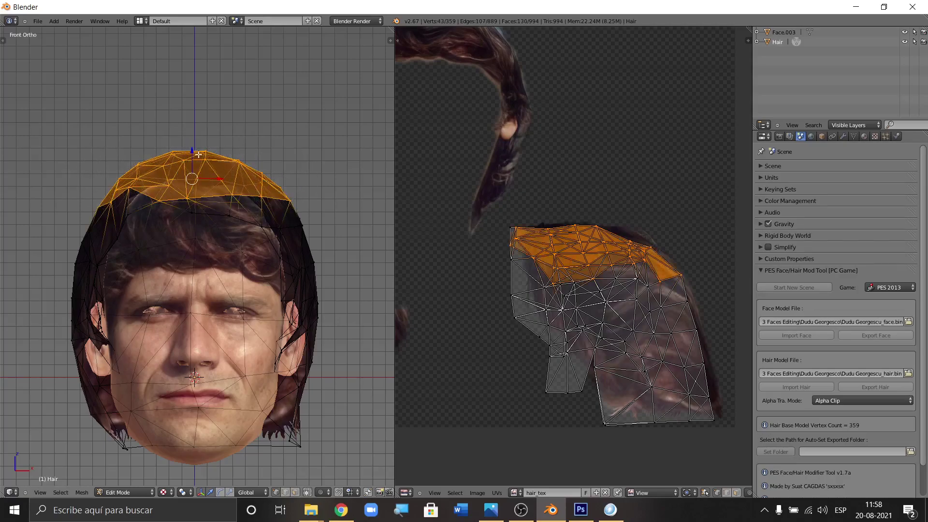
left_click_drag(190, 150, 194, 157)
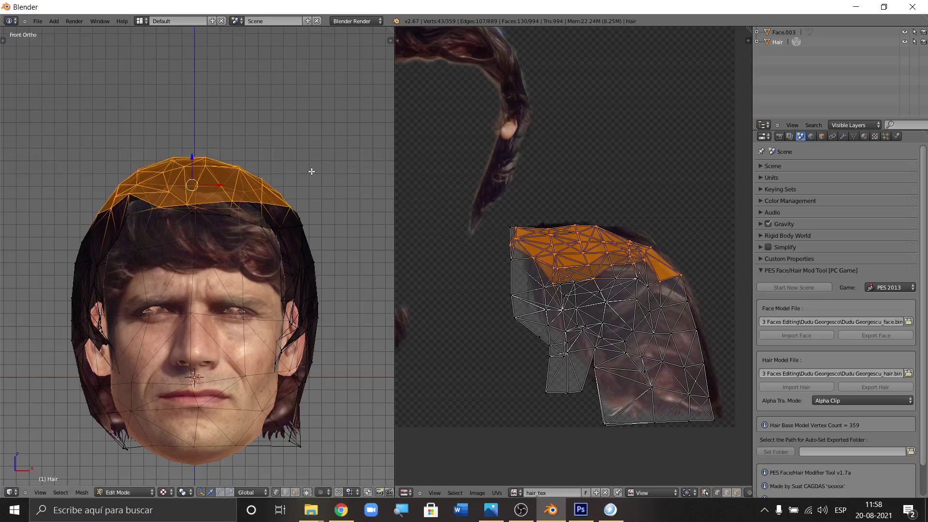
- Deselect the faces at the left and right sides of the hair-top selection
key("c")
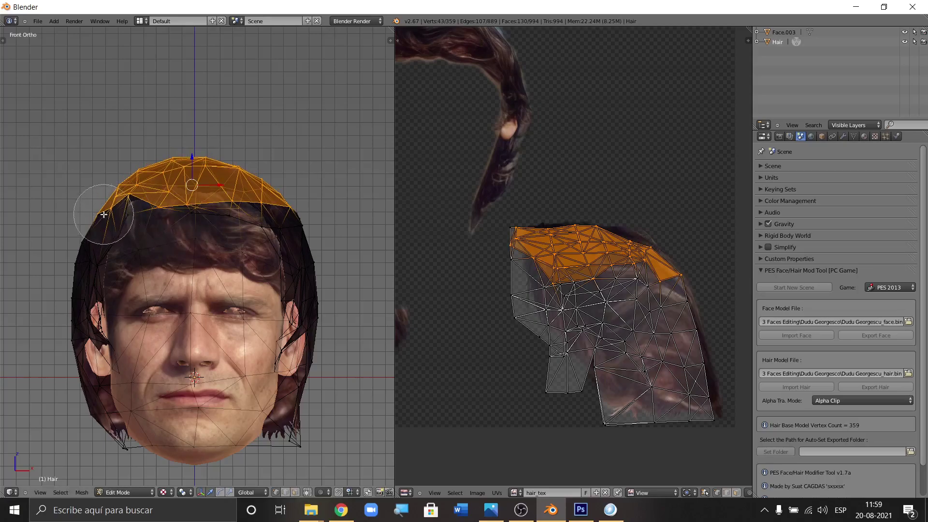
middle_click_drag(103, 207, 100, 202)
mouse_move(306, 217)
middle_mouse_down()
mouse_move(285, 191)
mouse_move(284, 206)
middle_mouse_up()
right_click(182, 237)
key("c")
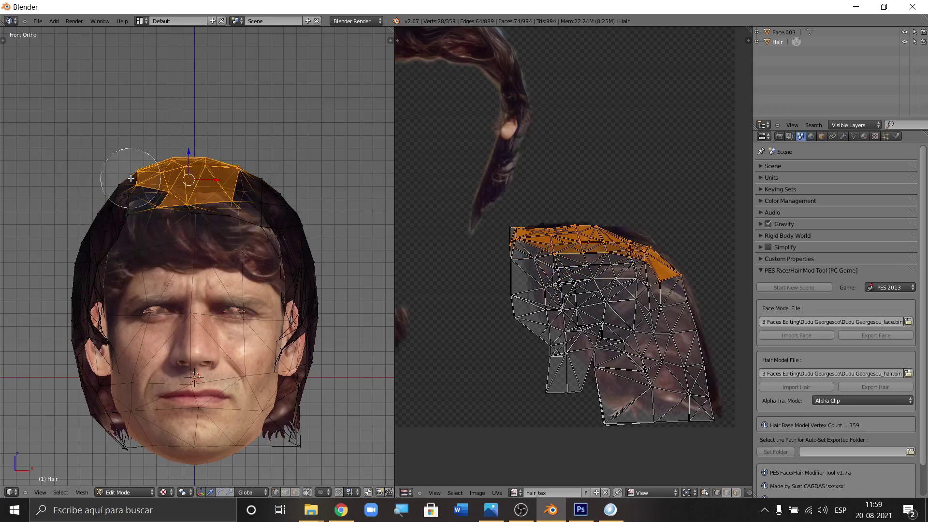
middle_click_drag(126, 194, 128, 201)
key("Escape")
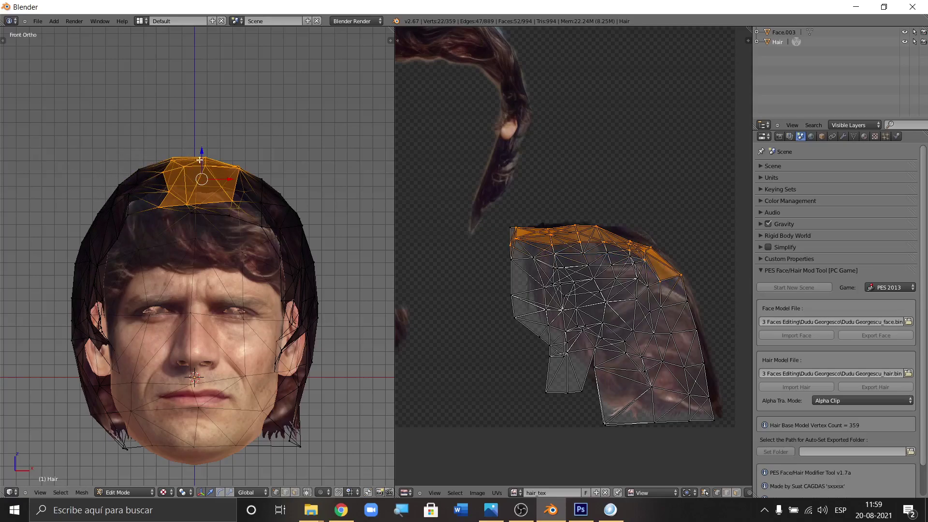
- Select vertices along the top-left hair edge, then toggle the whole-mesh selection
scroll(140, 163, "up", 1)
right_click(139, 168)
key("c")
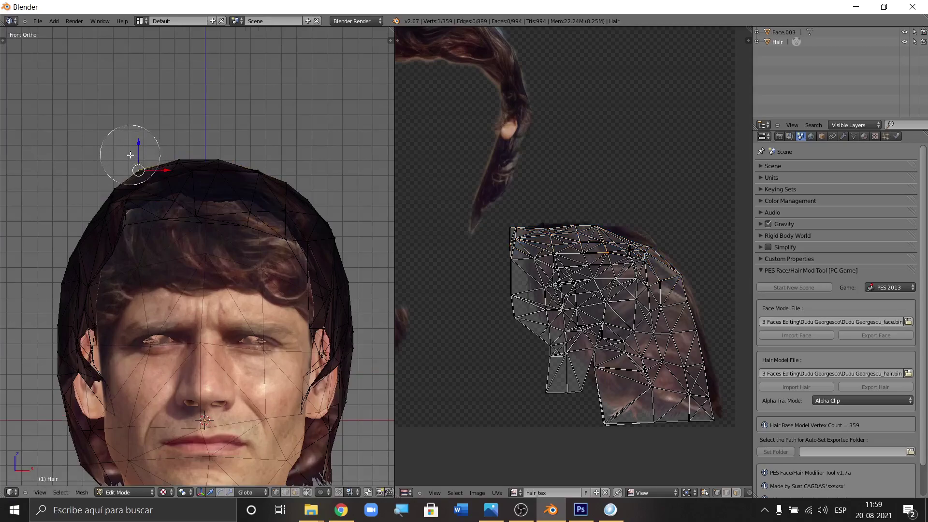
mouse_move(135, 156)
left_mouse_down()
mouse_move(114, 176)
mouse_move(130, 151)
left_mouse_up()
right_click(125, 152)
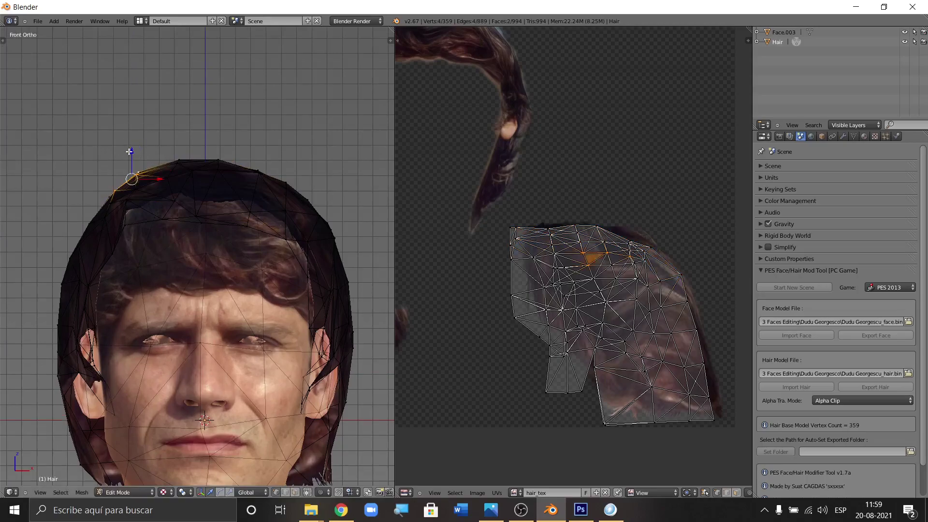
scroll(129, 155, "up", 3)
key("a")
key("a")
key("a")
scroll(121, 165, "down", 4)
- Switch to Object Mode to preview the textured hair
left_click(132, 492)
left_click(131, 482)
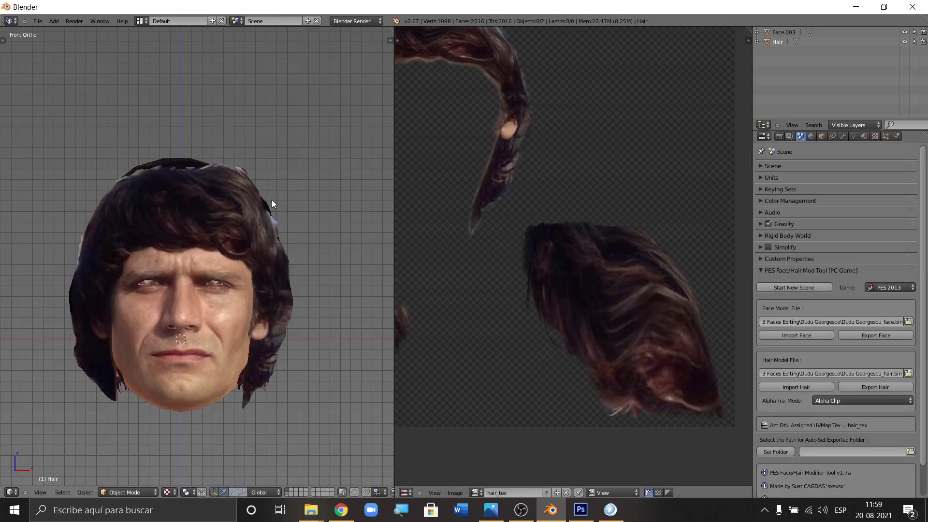
scroll(235, 155, "up", 2)
scroll(185, 148, "down", 2)
scroll(215, 141, "up", 2)
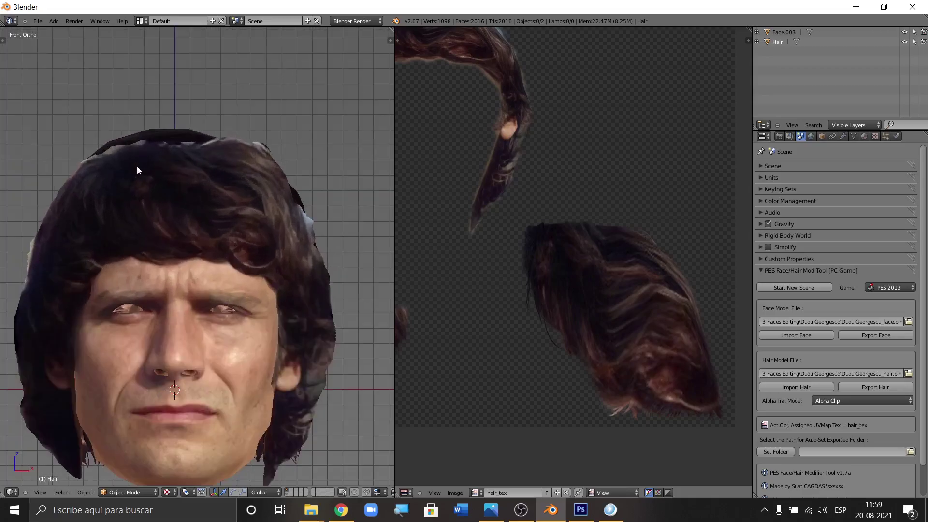
- Back in Edit Mode, move the hair's right-edge vertices slightly inward toward the face
left_click(132, 490)
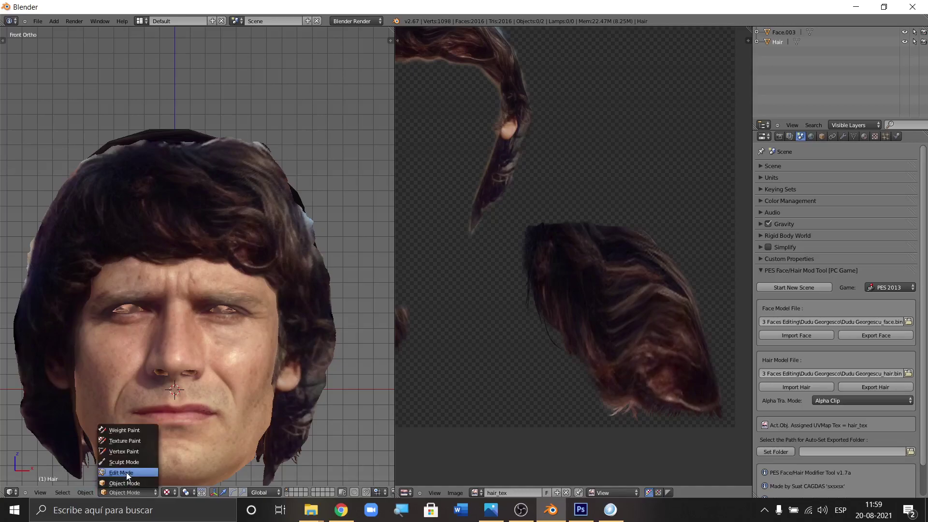
left_click(126, 472)
scroll(331, 178, "up", 1)
scroll(329, 183, "up", 1)
key("c")
mouse_move(270, 192)
left_mouse_down()
mouse_move(287, 226)
mouse_move(292, 216)
left_mouse_up()
key("Escape")
scroll(297, 164, "down", 2)
key("a")
scroll(302, 171, "down", 3)
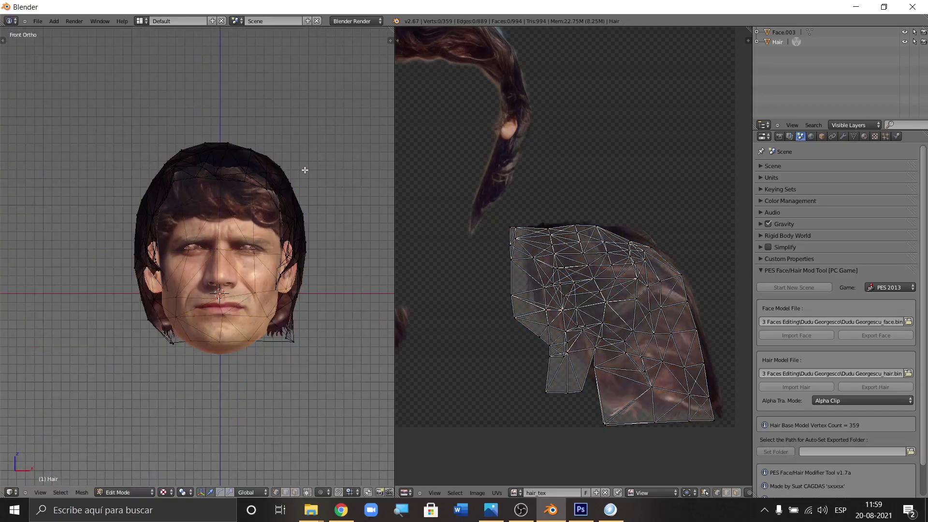
- Preview the textured hair in Object Mode again, then return to Edit Mode
left_click(126, 492)
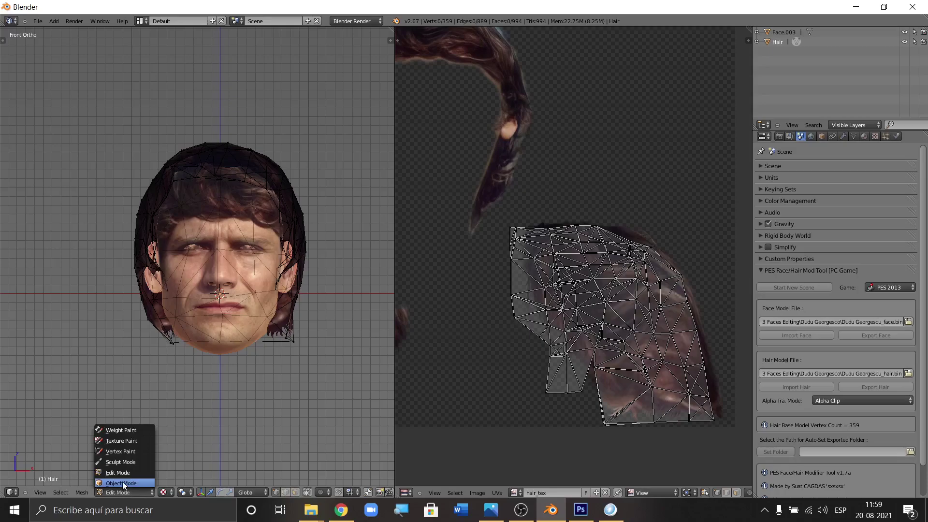
left_click(123, 482)
scroll(259, 169, "up", 2)
scroll(262, 165, "down", 1)
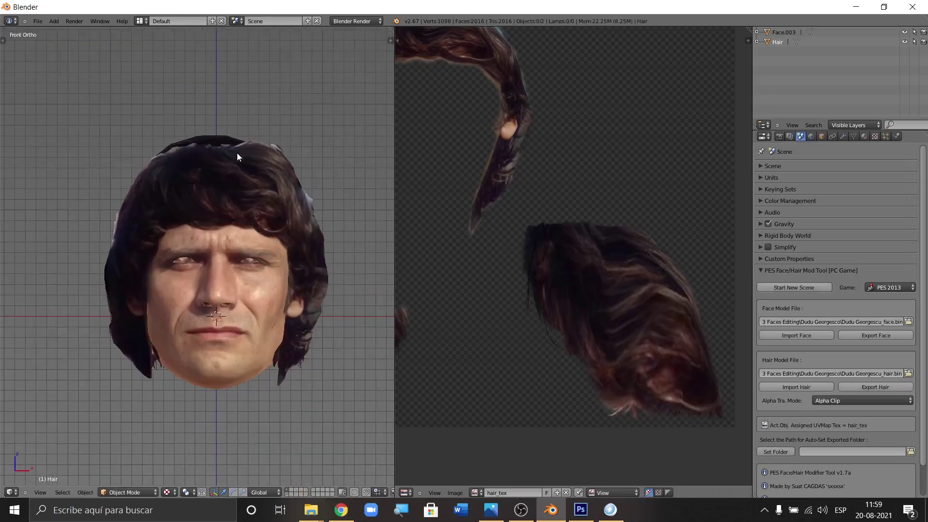
scroll(214, 175, "down", 2)
scroll(219, 149, "up", 1)
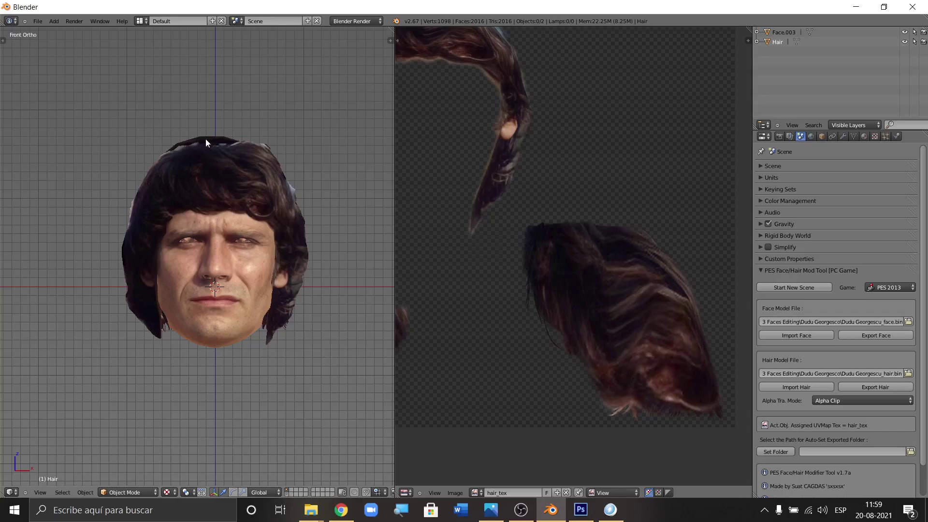
left_click(129, 492)
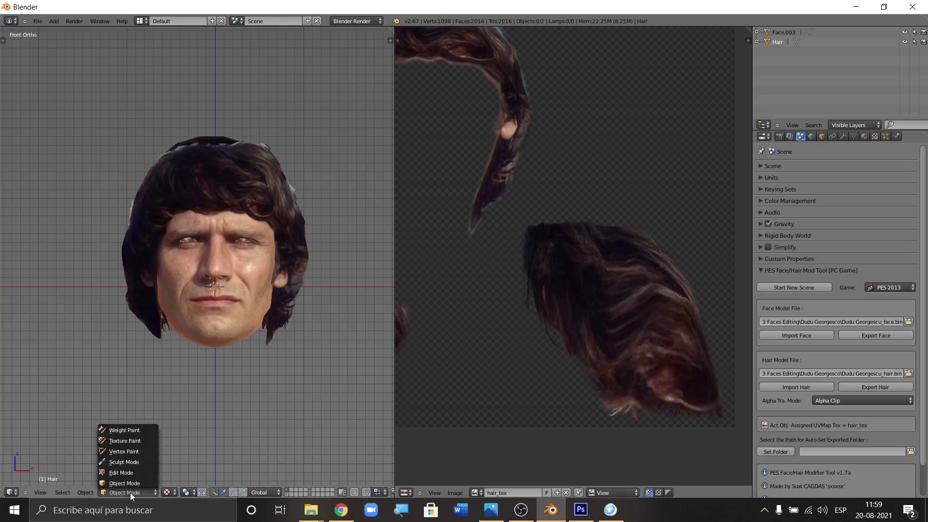
left_click(123, 468)
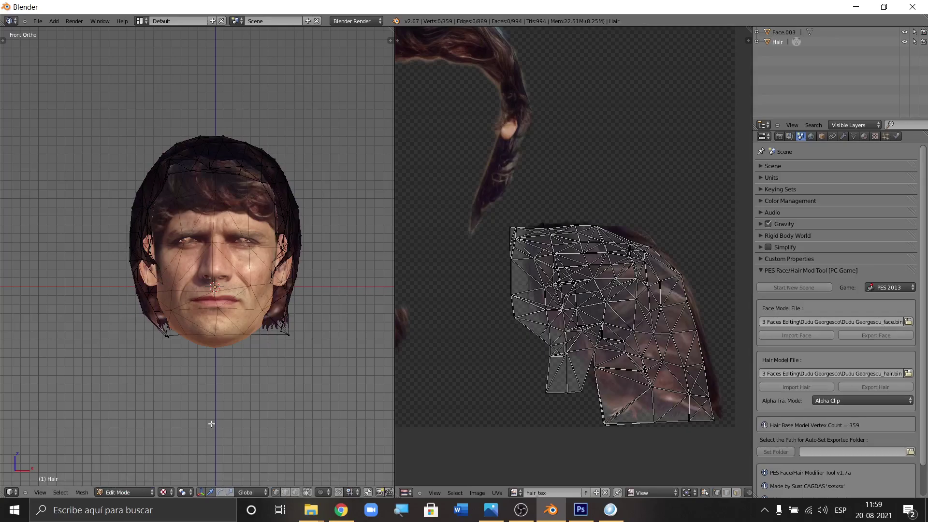
- Reveal all hair, invert the selection and hide the inner hair mesh
key("alt+h")
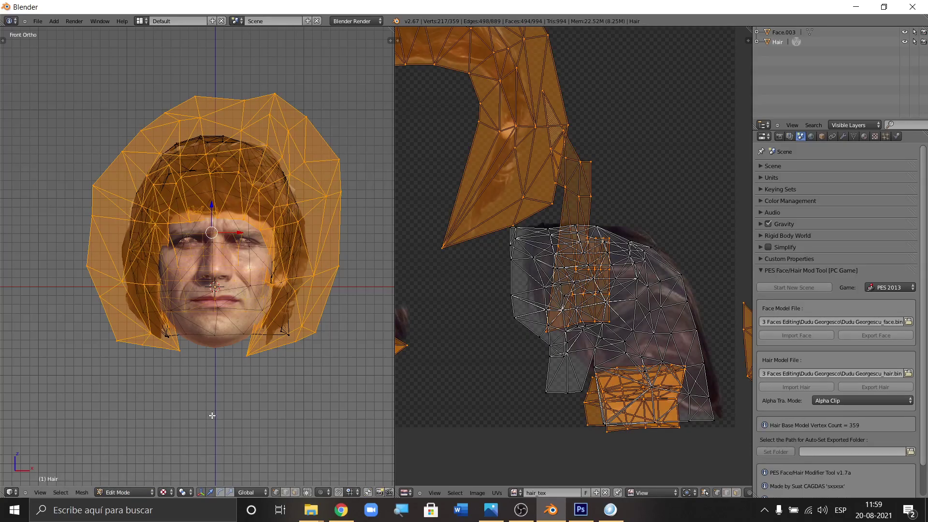
key("ctrl+i")
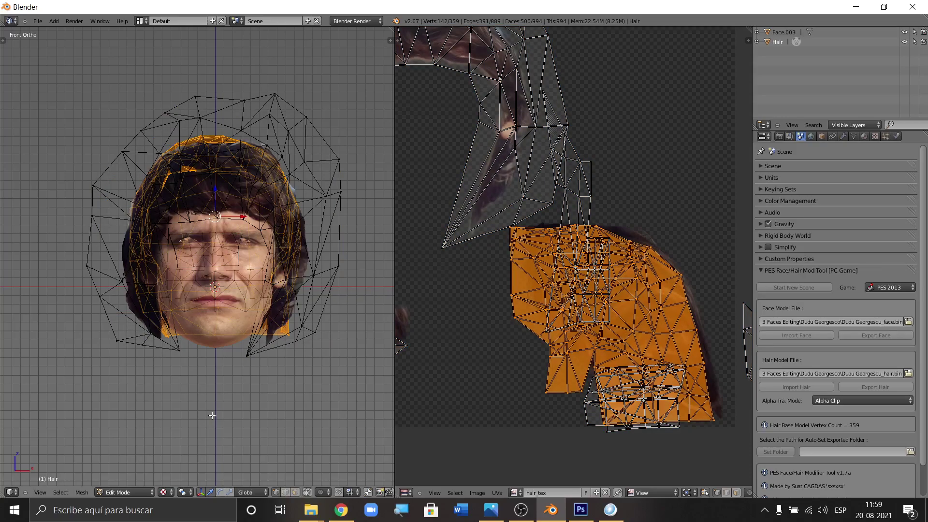
key("h")
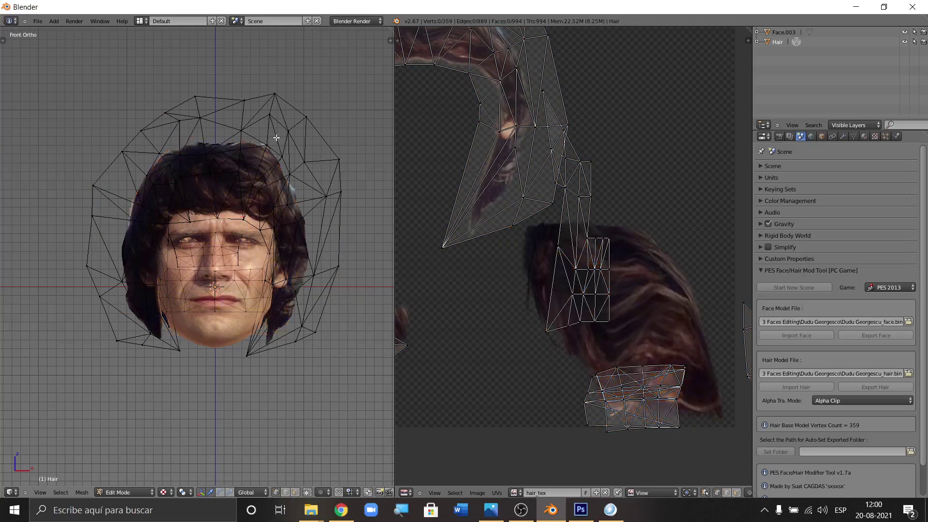
scroll(596, 220, "down", 6)
scroll(562, 183, "up", 5)
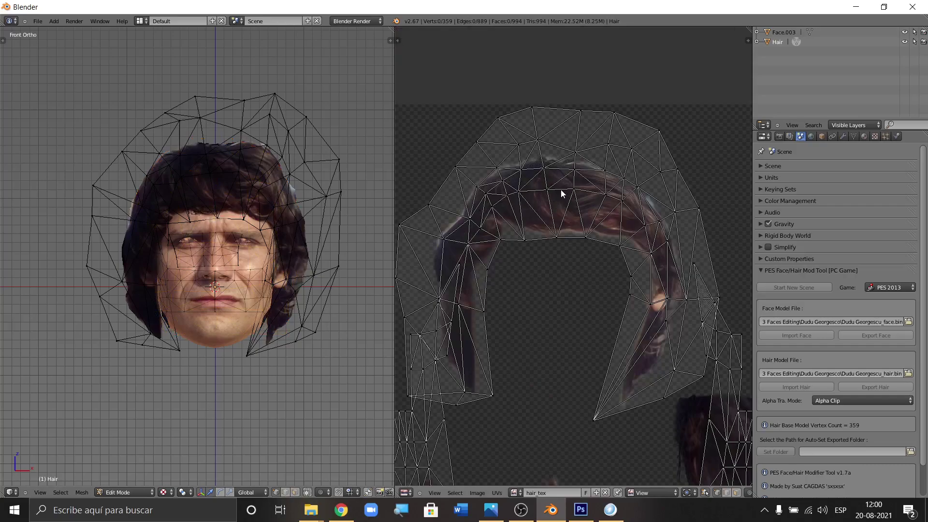
- Select the top-centre shell faces and raise them about 0.0929 units, then deselect
mouse_move(536, 150)
left_mouse_down()
mouse_move(517, 176)
mouse_move(598, 171)
mouse_move(608, 119)
mouse_move(519, 118)
mouse_move(505, 140)
left_mouse_up()
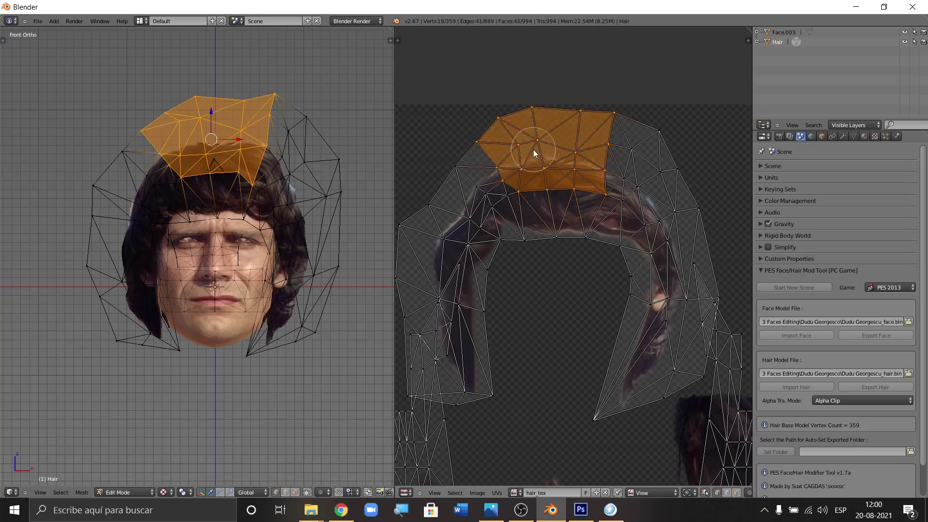
middle_click_drag(460, 158, 487, 194)
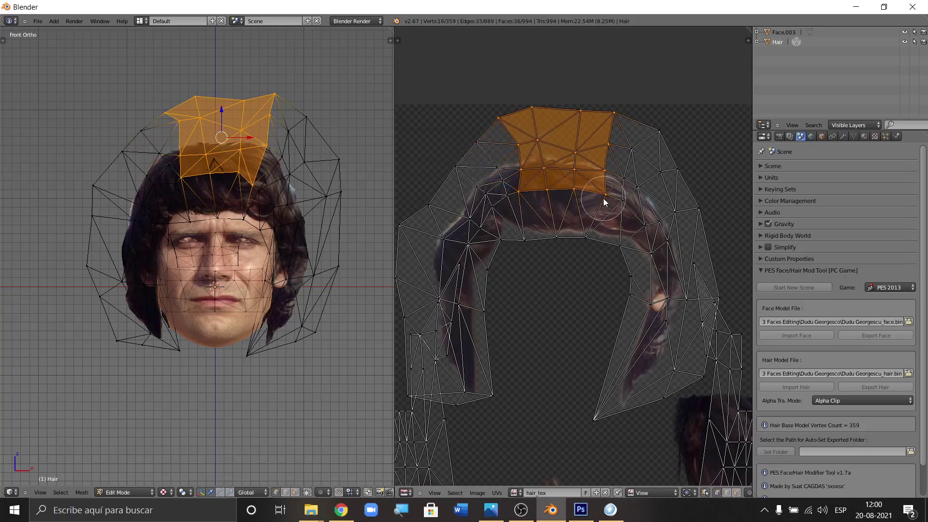
mouse_move(636, 125)
middle_mouse_down()
mouse_move(621, 140)
mouse_move(621, 215)
middle_mouse_up()
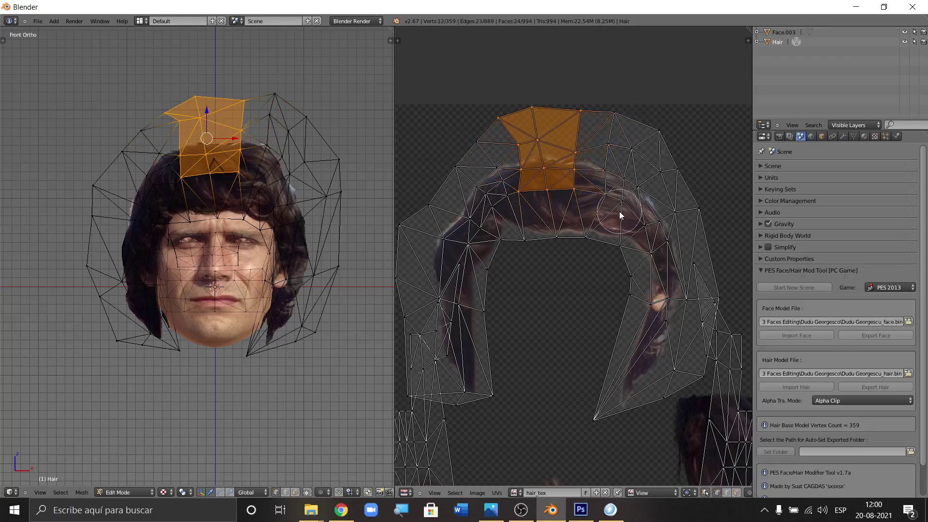
left_click_drag(208, 111, 207, 102)
scroll(246, 144, "down", 2)
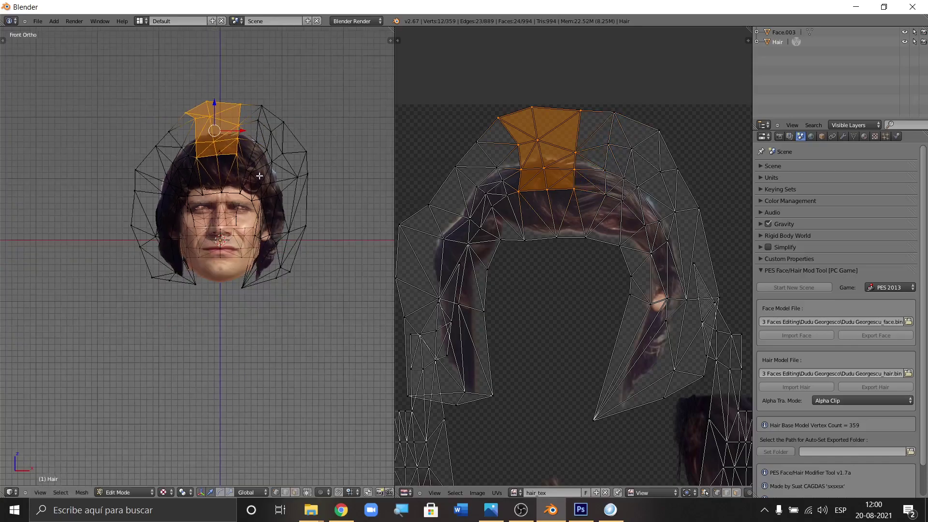
key("a")
scroll(237, 158, "up", 1)
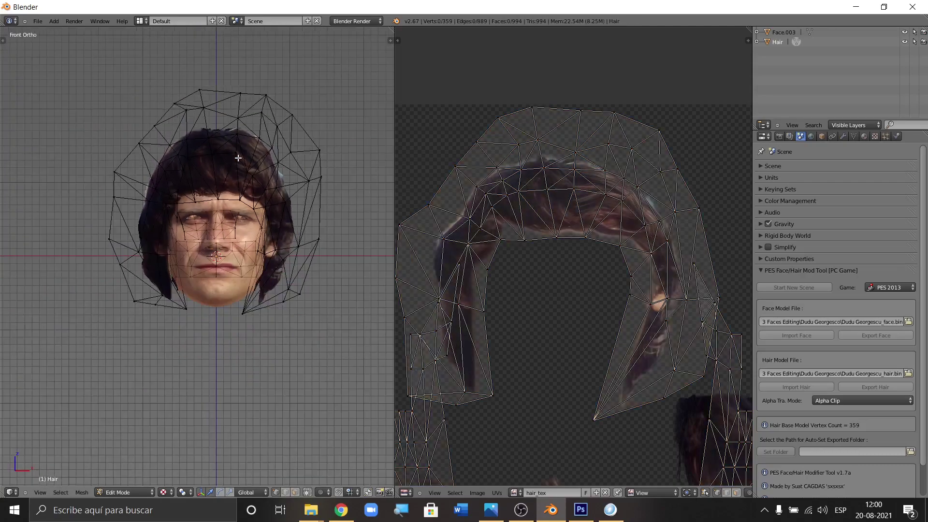
left_click(135, 492)
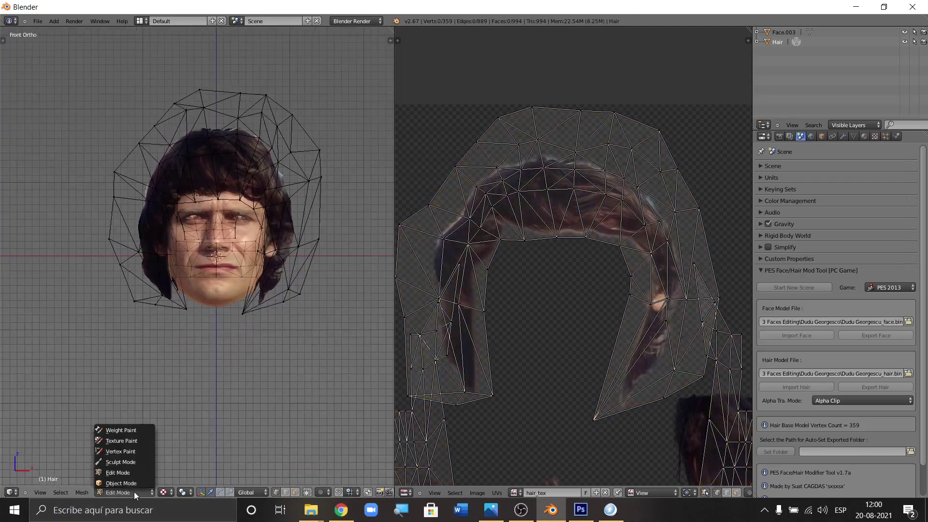
left_click(131, 484)
scroll(212, 266, "down", 2)
scroll(277, 227, "up", 5)
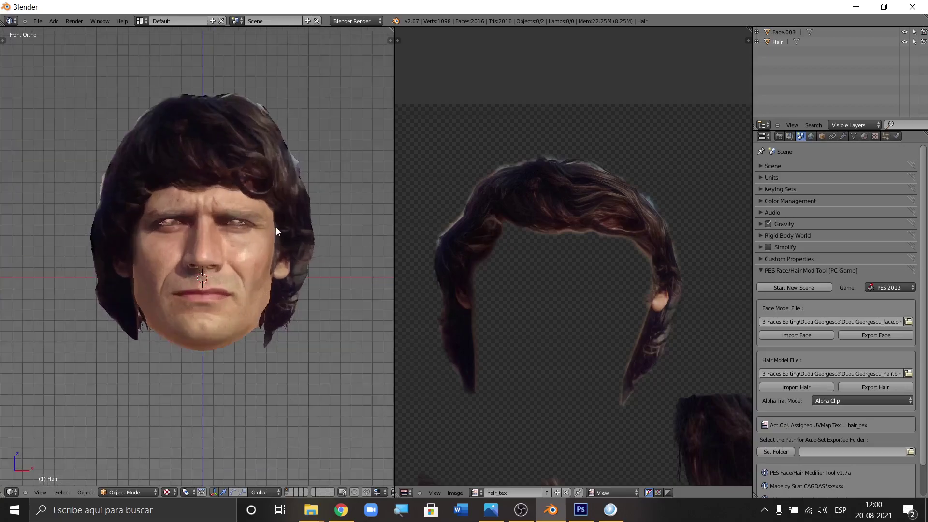
scroll(170, 233, "down", 3)
scroll(211, 181, "up", 1)
scroll(219, 265, "down", 3)
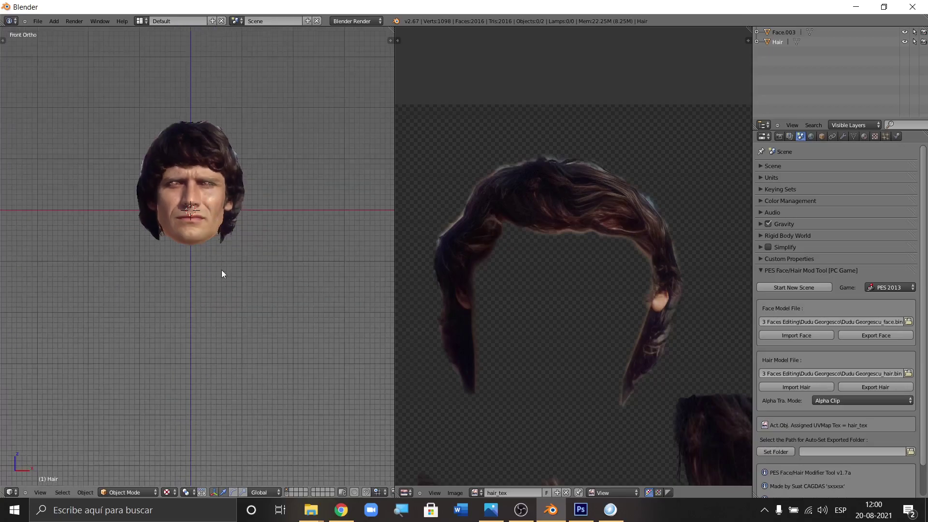
scroll(214, 182, "up", 2)
scroll(238, 225, "down", 1)
middle_click_drag(238, 226, 287, 218)
key("KP_1")
scroll(199, 215, "up", 4)
scroll(228, 194, "down", 4)
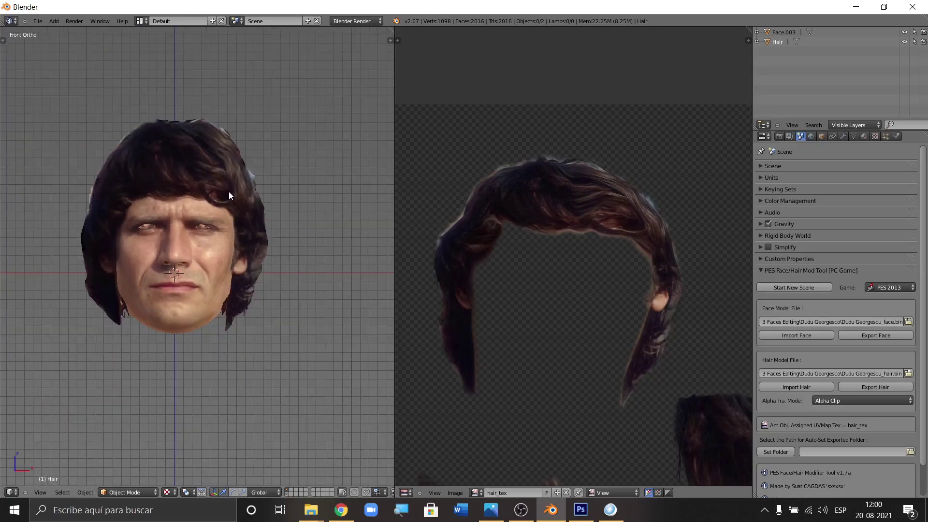
scroll(187, 332, "up", 1)
scroll(97, 250, "up", 2)
scroll(153, 288, "down", 2)
middle_click_drag(153, 288, 107, 266)
key("KP_1")
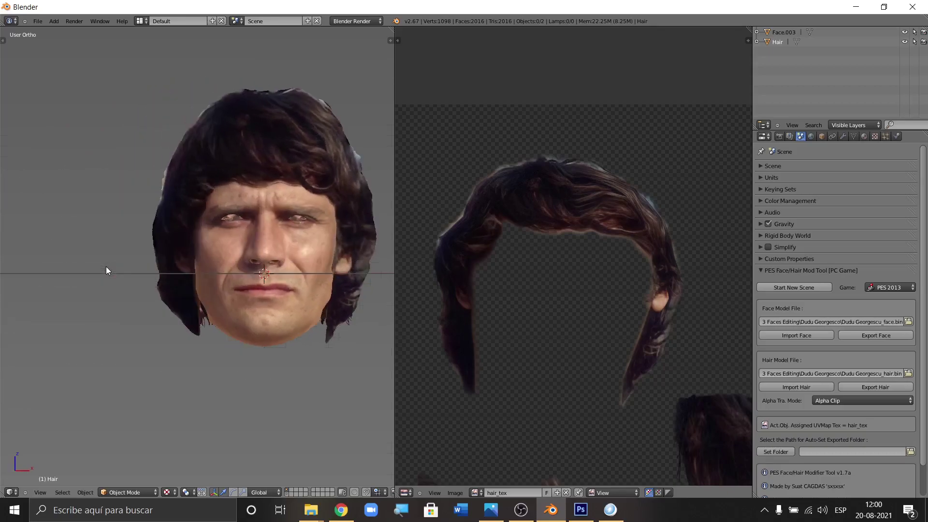
scroll(242, 247, "down", 1)
scroll(188, 269, "up", 3)
scroll(189, 268, "down", 3)
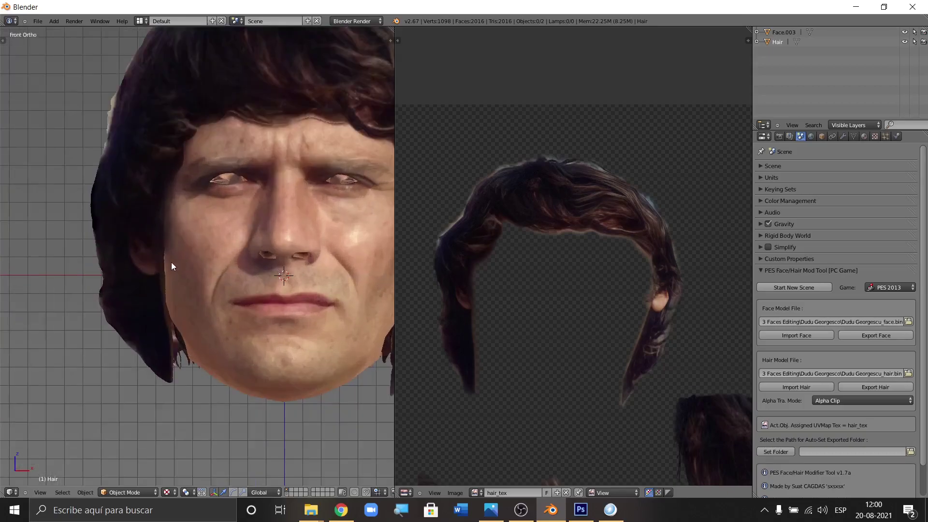
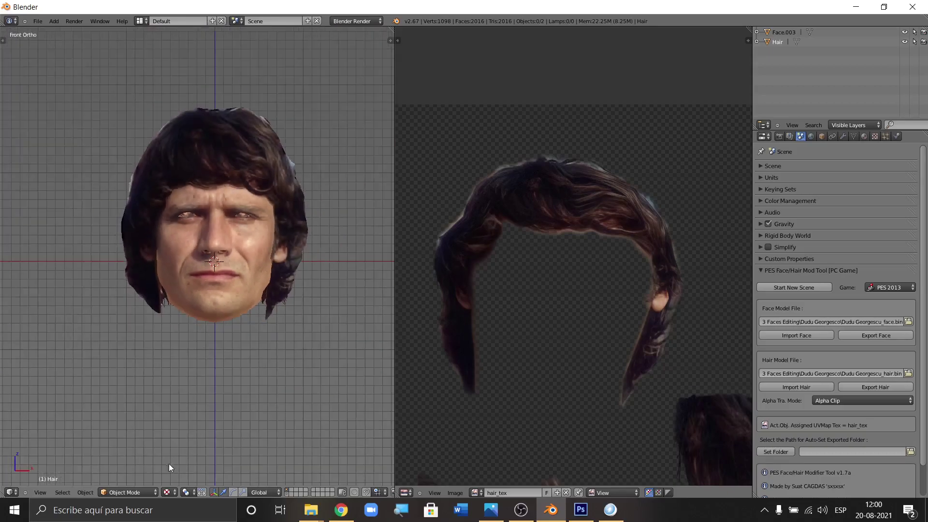
- Switch the Hair object to Edit Mode, test an L linked-selection, then deselect everything
left_click(131, 489)
left_click(120, 472)
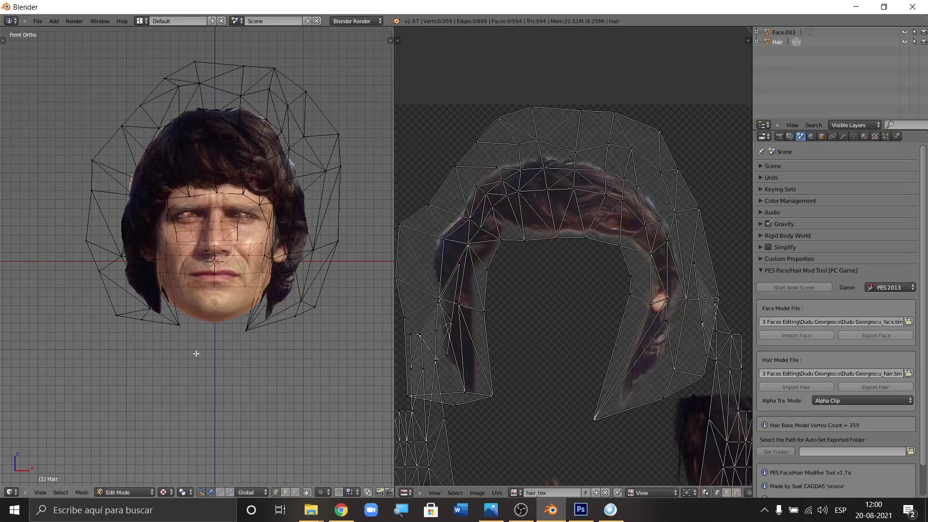
scroll(234, 192, "up", 3)
scroll(215, 267, "down", 3)
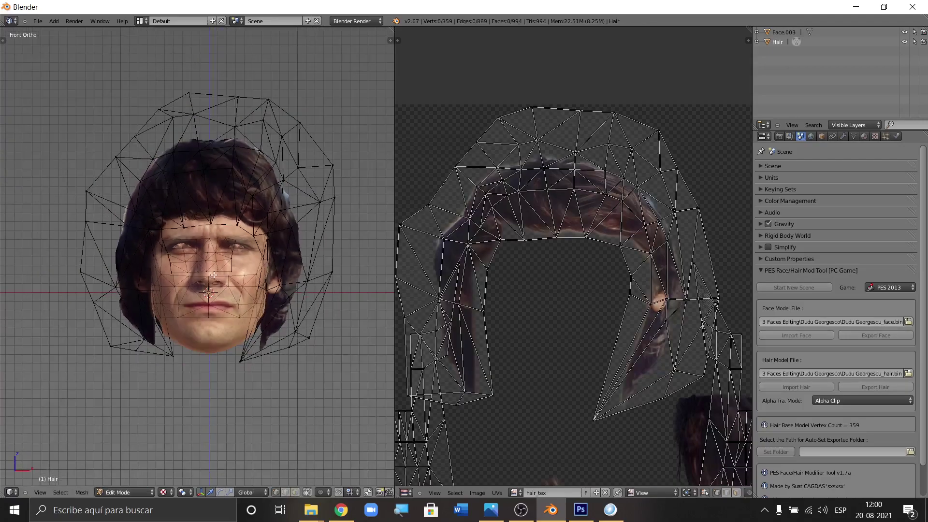
key("l")
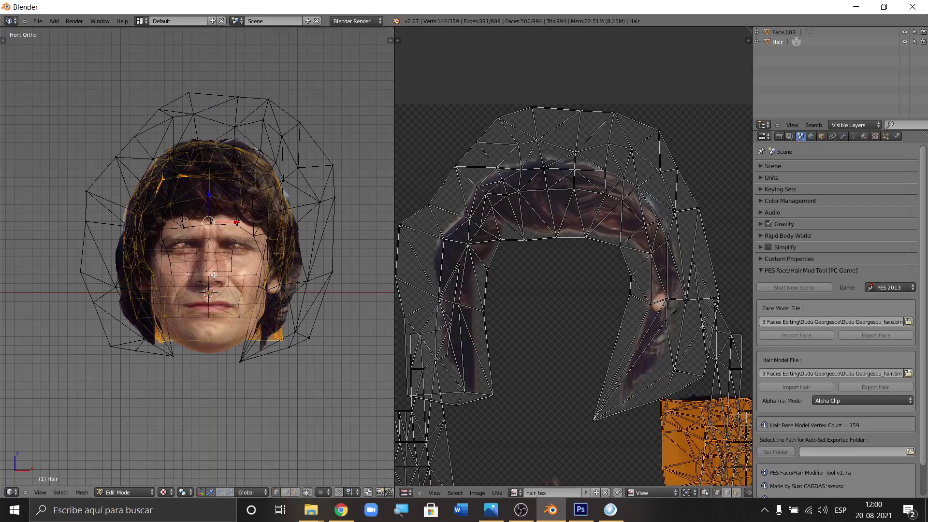
key("a")
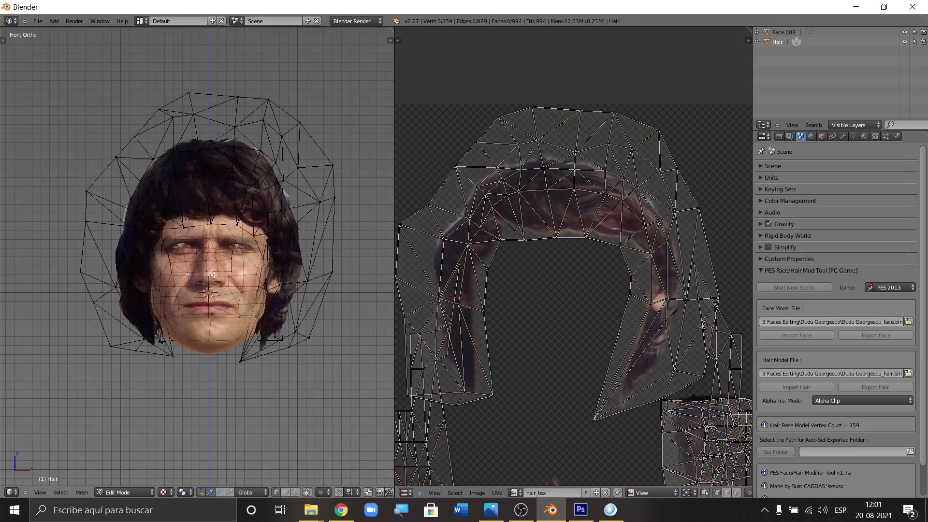
- From the numpad 6 side view, shift a hair vertex near the ear along X and Y
key("KP_6")
key("KP_6")
key("KP_6")
key("KP_6")
key("KP_6")
key("KP_6")
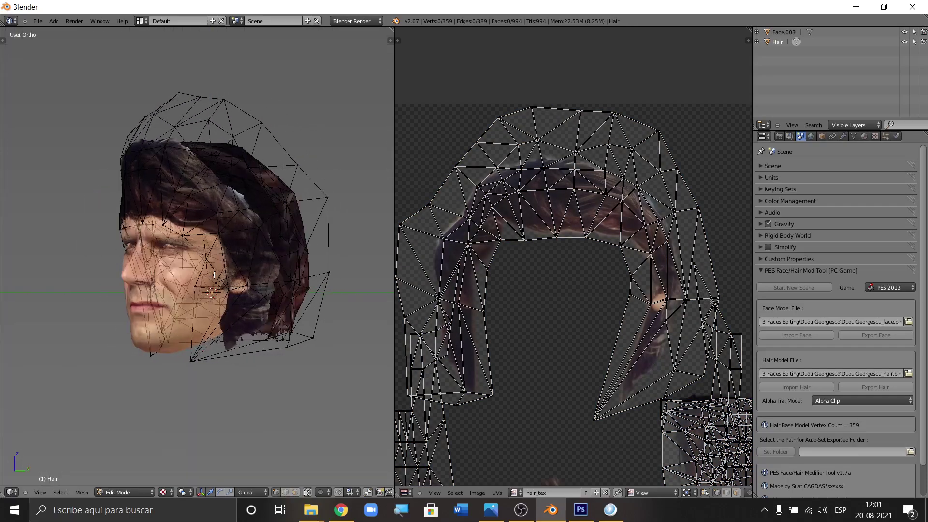
scroll(213, 274, "up", 8)
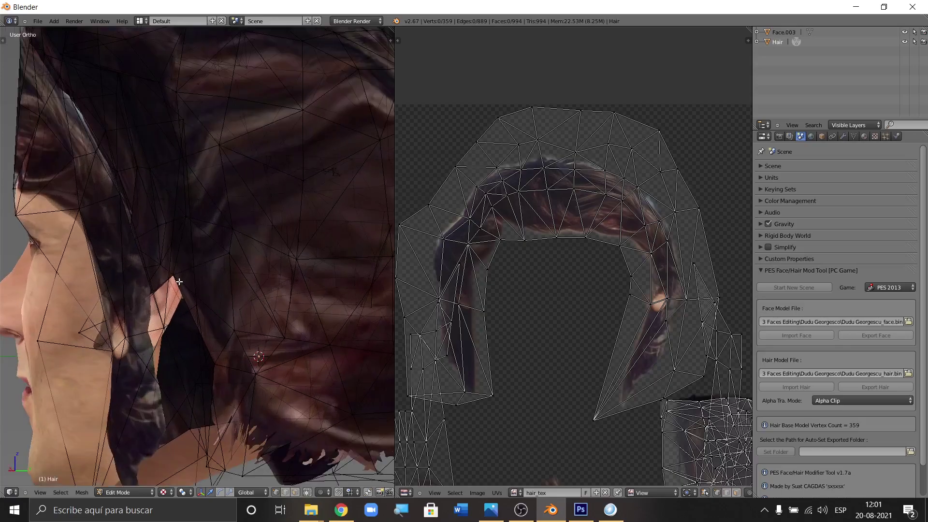
scroll(189, 282, "up", 6)
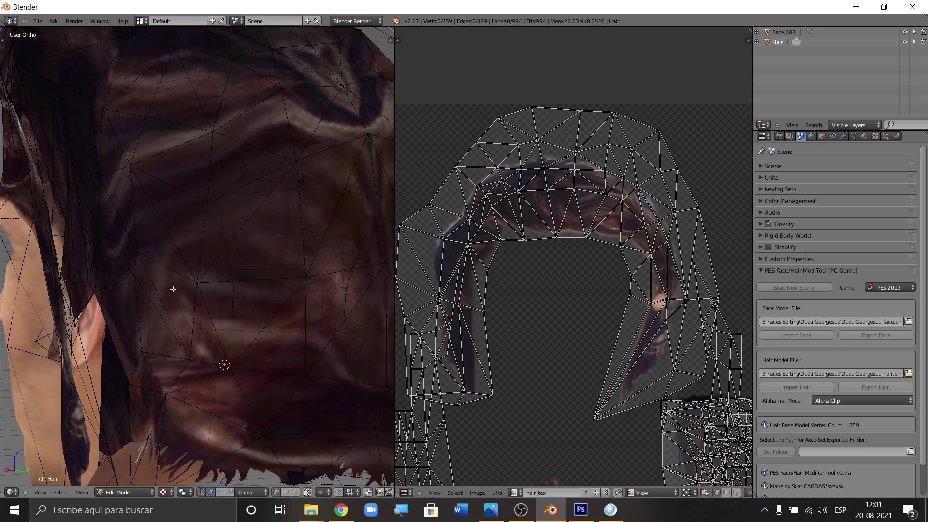
scroll(174, 293, "up", 3)
right_click(83, 265)
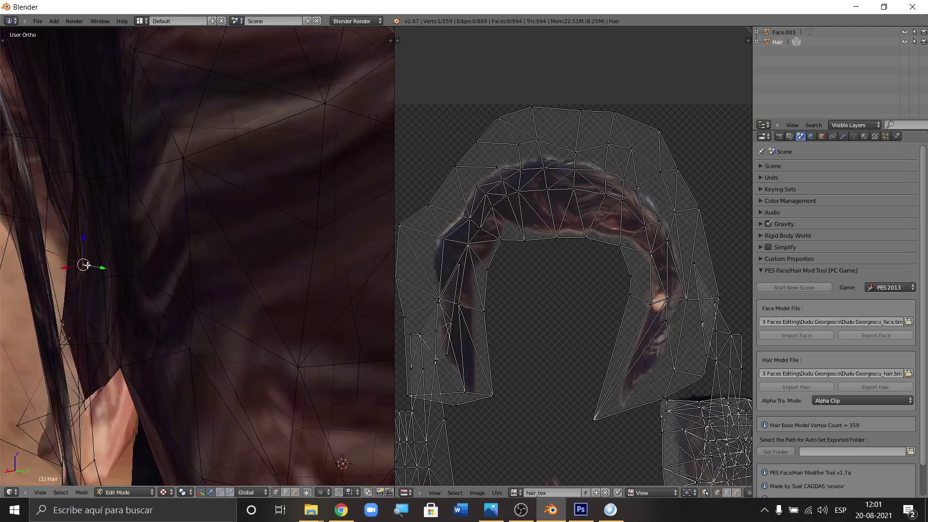
middle_click_drag(94, 269, 93, 285)
mouse_move(74, 265)
left_mouse_down()
mouse_move(50, 279)
mouse_move(64, 274)
left_mouse_up()
middle_click_drag(64, 273, 55, 286)
left_click_drag(30, 277, 43, 270)
scroll(77, 234, "down", 1)
scroll(60, 195, "up", 2)
- Move a higher hair vertex left along X and check the result
right_click(58, 198)
scroll(56, 203, "up", 3)
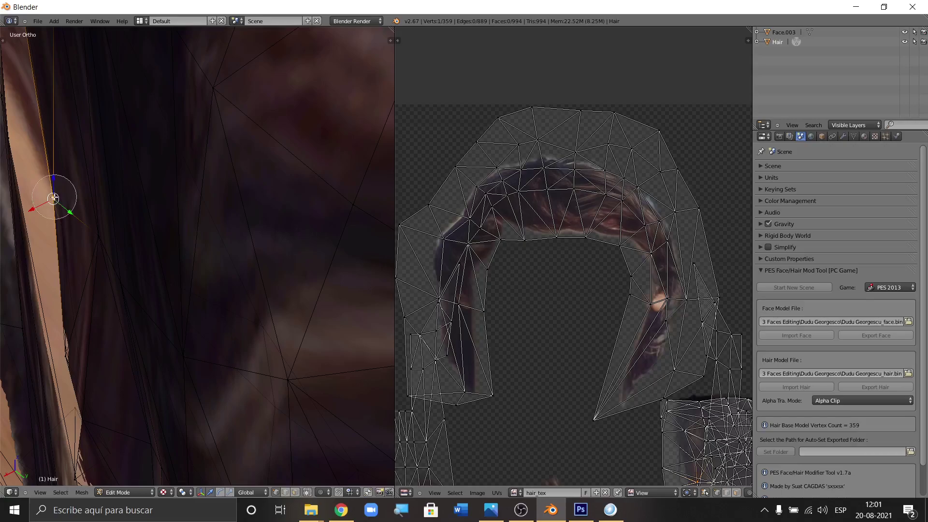
left_click_drag(35, 207, 8, 222)
scroll(11, 222, "down", 3)
middle_click_drag(29, 224, 55, 171)
- Nudge the hair vertex at the ear's edge slightly
right_click(43, 193)
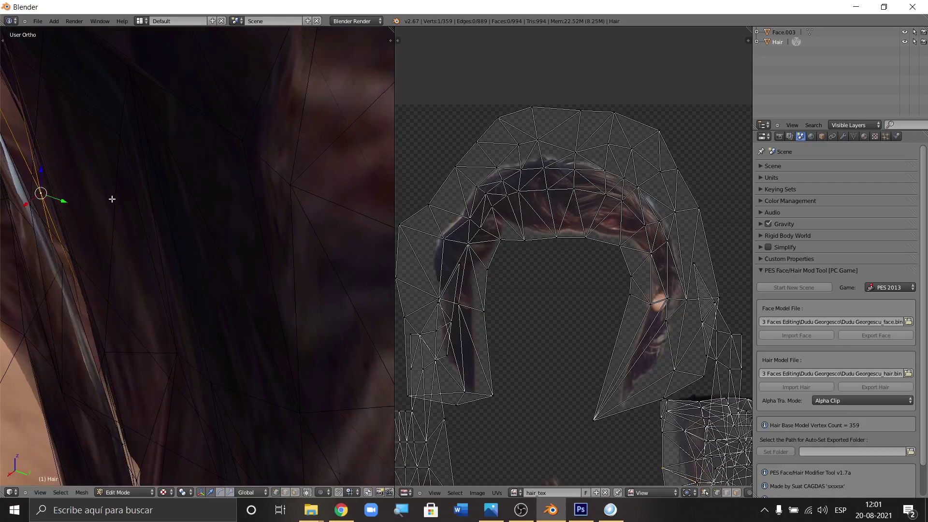
middle_click_drag(112, 198, 102, 218)
left_click_drag(15, 205, 7, 216)
scroll(109, 172, "down", 5)
middle_click_drag(112, 177, 73, 183)
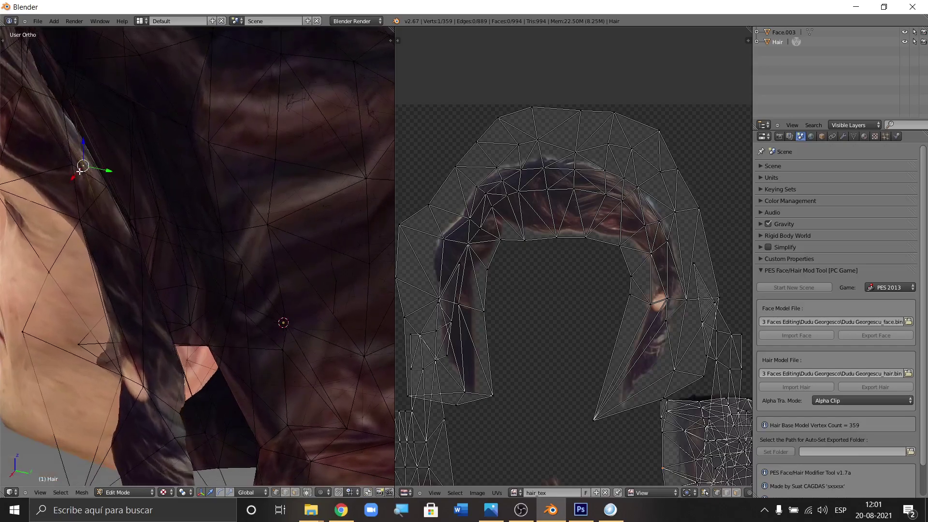
- Grab the selected hair vertex with G and reposition it
key("g")
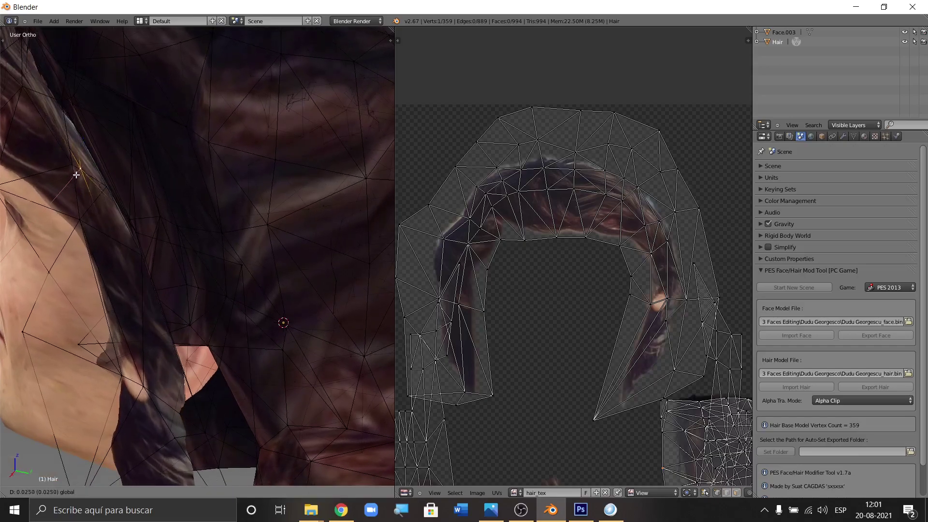
left_click_drag(78, 172, 79, 171)
middle_click_drag(156, 166, 129, 85)
scroll(131, 89, "down", 5)
mouse_move(135, 208)
middle_mouse_down()
mouse_move(179, 175)
mouse_move(149, 195)
middle_mouse_up()
scroll(148, 194, "up", 3)
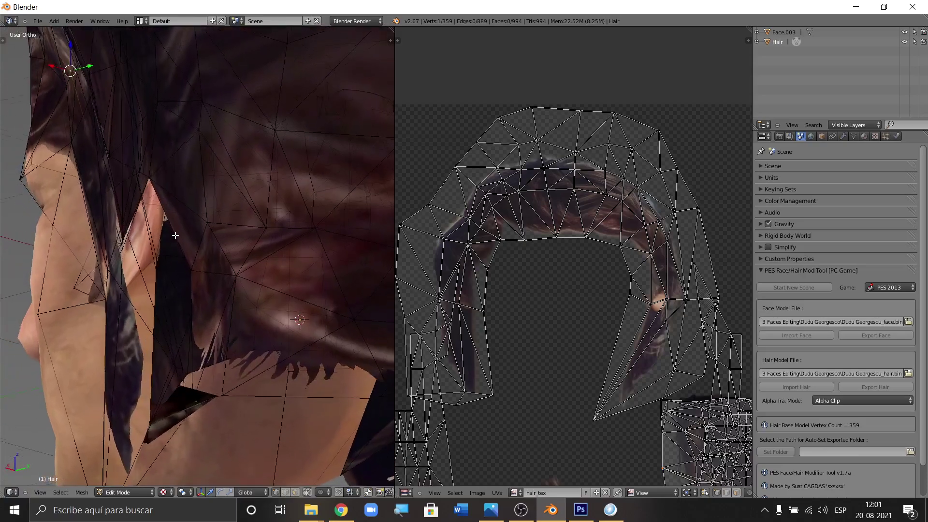
- Lower a hair vertex beside the ear along the Z axis
right_click(157, 192)
middle_click_drag(157, 193, 159, 189)
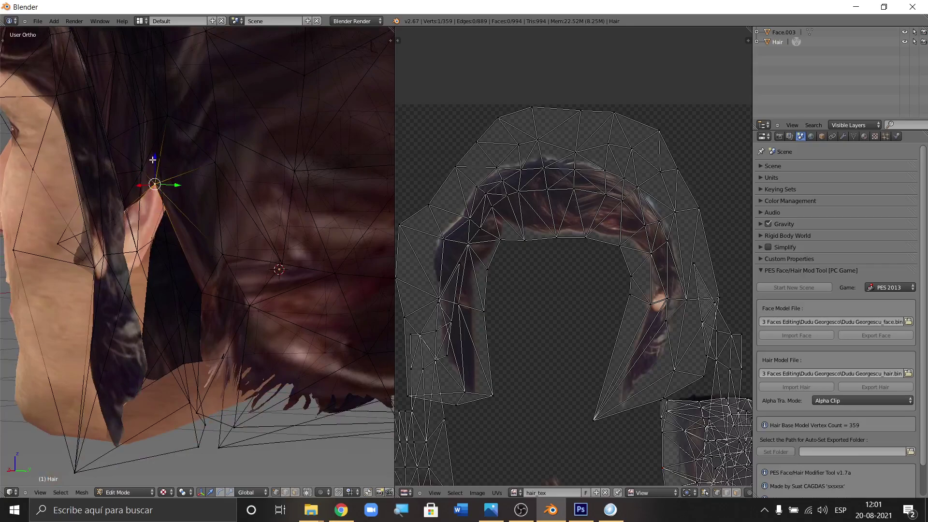
key("g")
key("z")
left_click(149, 226)
middle_click_drag(170, 261, 169, 271)
- Shift that vertex along Y and X until the skin spike is closed
key("g")
key("y")
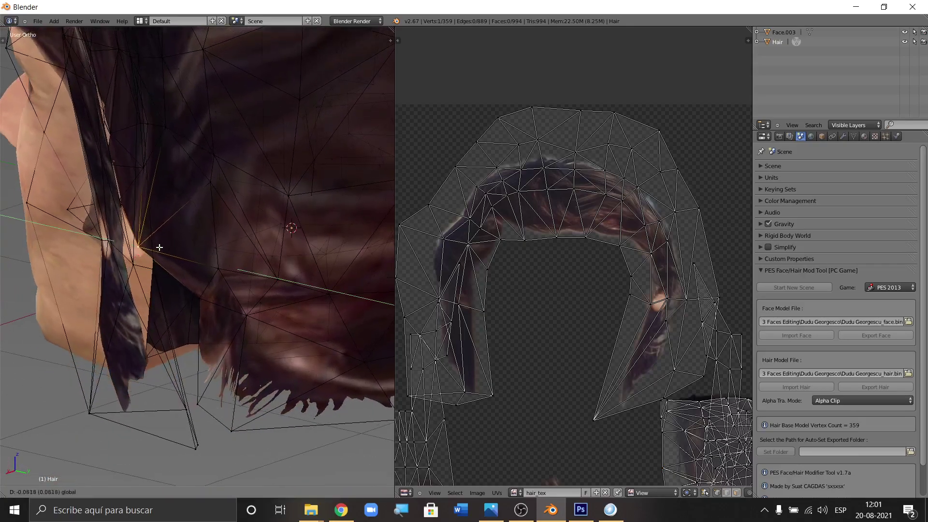
left_click_drag(150, 245, 117, 249)
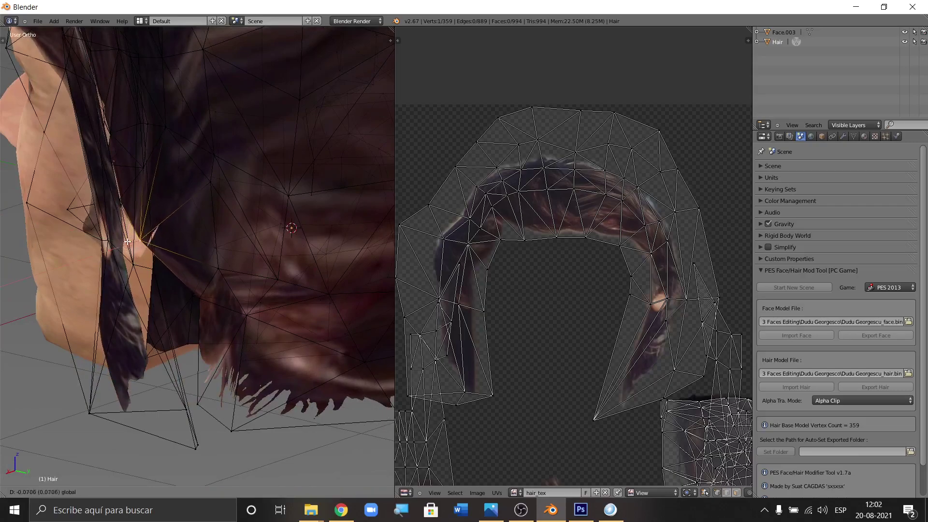
left_click(126, 245)
left_click_drag(158, 245, 111, 242)
mouse_move(166, 260)
middle_mouse_down()
mouse_move(131, 252)
mouse_move(164, 257)
middle_mouse_up()
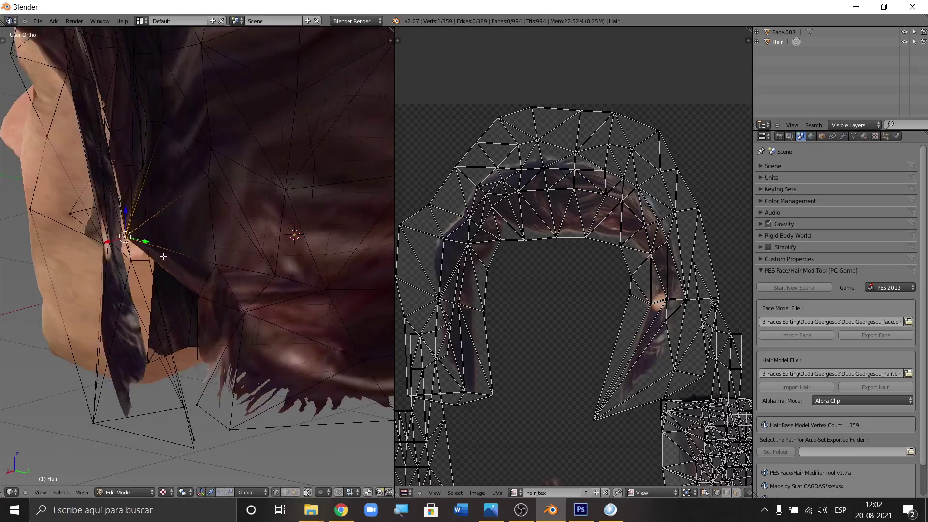
scroll(138, 222, "up", 3)
mouse_move(120, 192)
middle_mouse_down()
mouse_move(127, 201)
mouse_move(118, 204)
middle_mouse_up()
scroll(109, 183, "up", 3)
- Move two selected vertices toward the lower left, then nudge a higher vertex along X
right_click(116, 168)
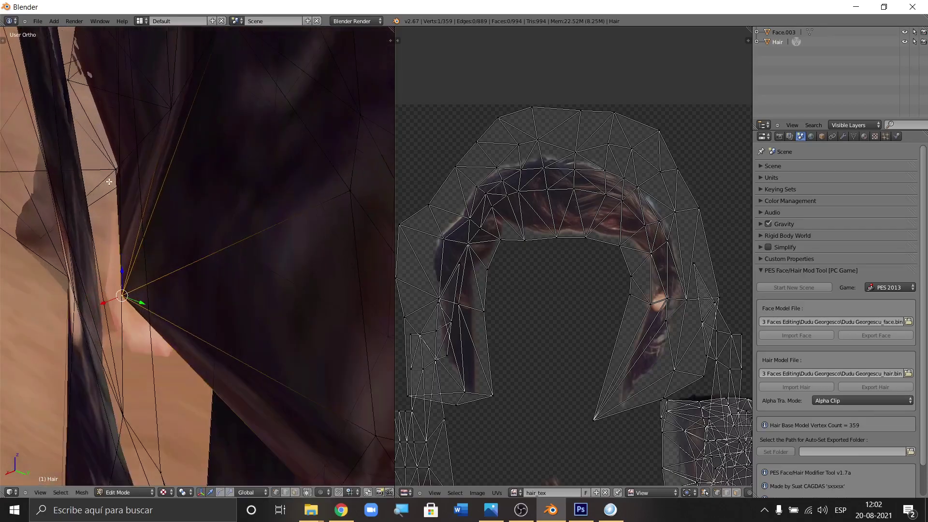
key("c")
right_click(121, 185, "shift")
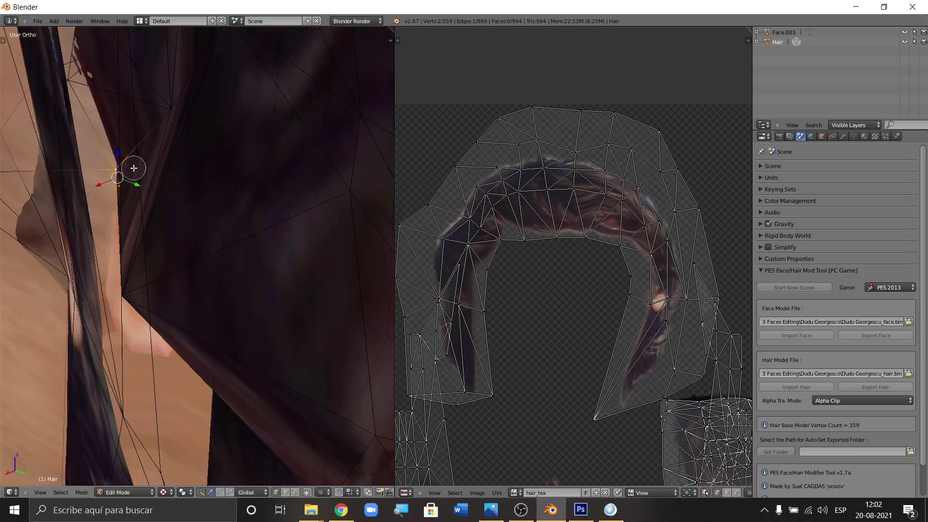
mouse_move(107, 180)
middle_mouse_down()
mouse_move(126, 167)
mouse_move(85, 185)
middle_mouse_up()
left_click_drag(73, 198, 58, 206)
right_click(68, 101)
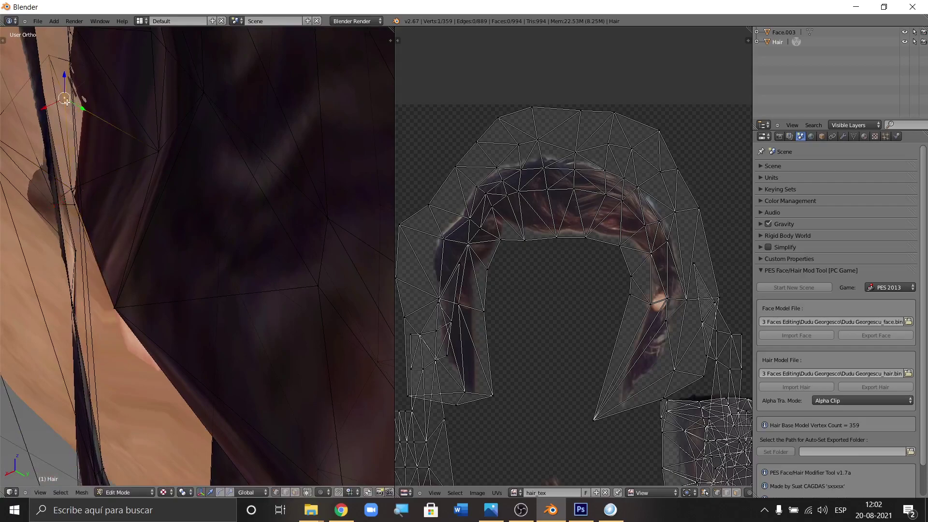
left_click_drag(54, 103, 45, 108)
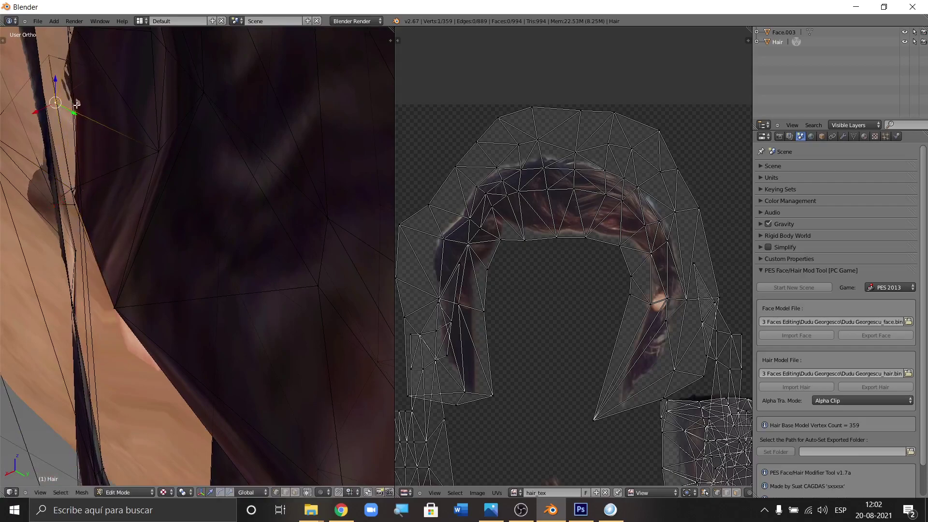
- Slide another hair vertex along X and Y to tuck it against the head
middle_click_drag(70, 106, 141, 144)
right_click(140, 144)
left_click_drag(139, 143, 88, 147)
left_click(101, 145)
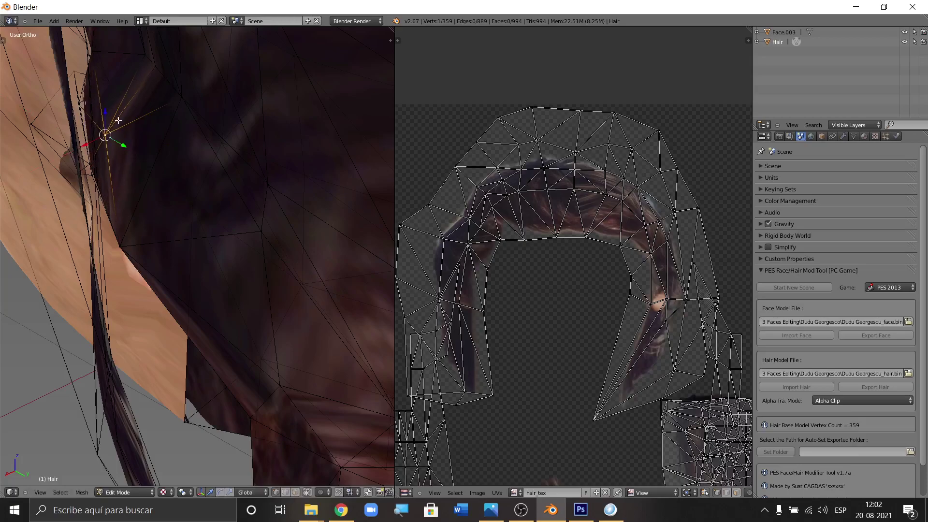
scroll(121, 116, "down", 4)
middle_click_drag(168, 201, 164, 176)
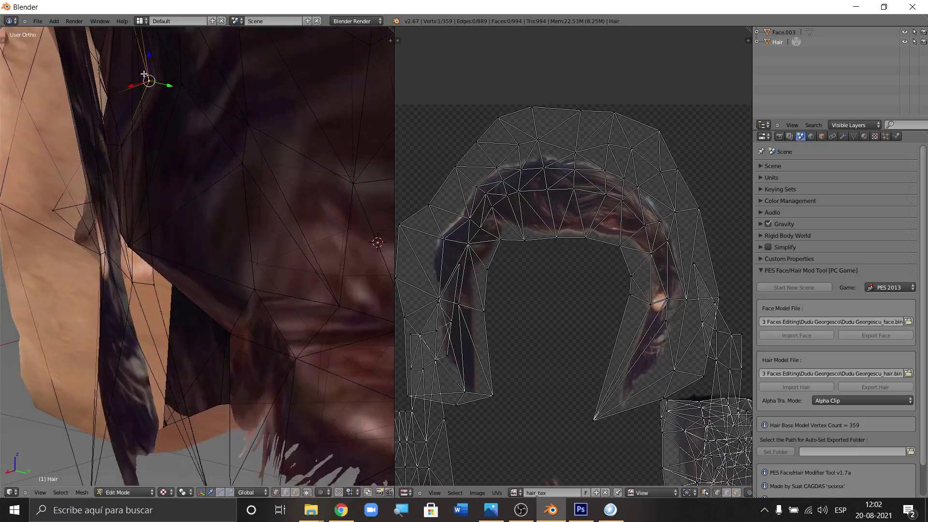
left_click_drag(139, 88, 111, 98)
middle_click_drag(176, 128, 143, 115)
left_click_drag(108, 92, 124, 90)
middle_click_drag(124, 90, 307, 71)
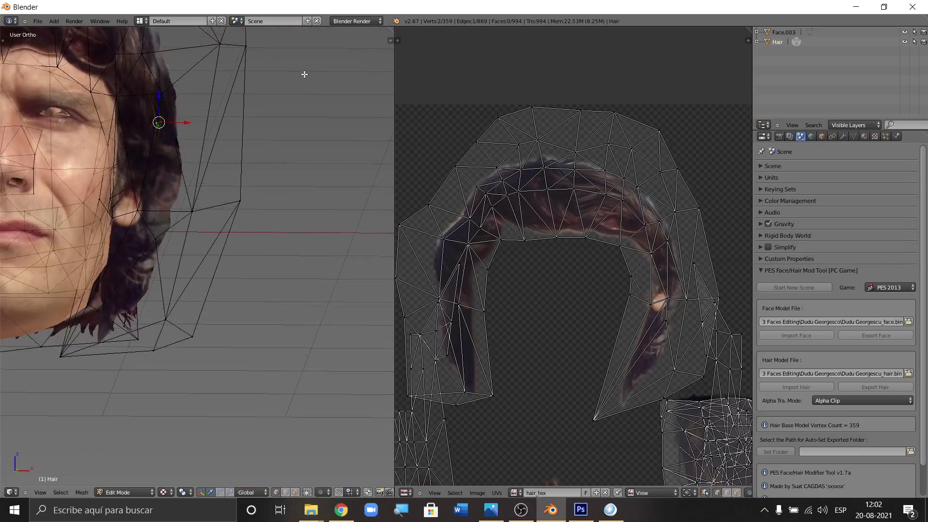
- From the numpad 1 front view, orbit to the side and shift the selected vertices left along X
key("KP_1")
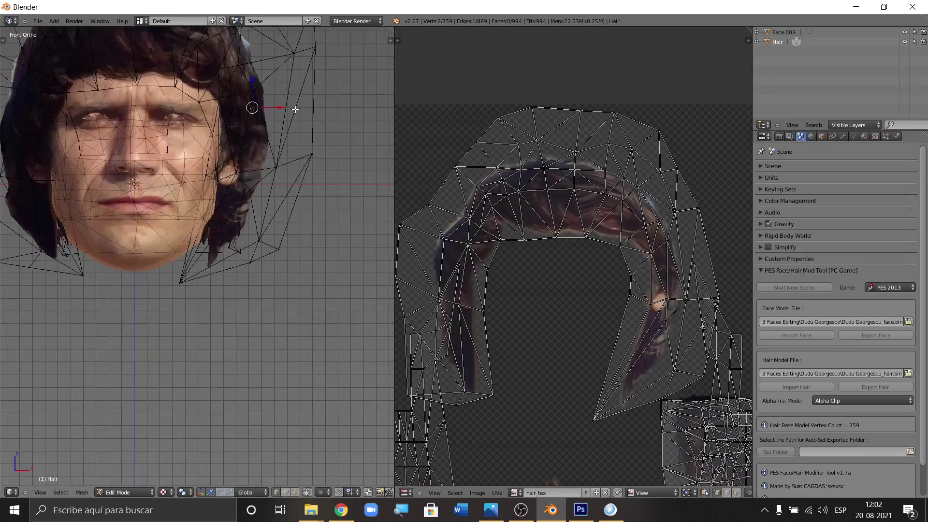
scroll(269, 164, "down", 2)
middle_click_drag(296, 140, 110, 154)
scroll(251, 124, "up", 4)
scroll(272, 124, "up", 4)
middle_click_drag(279, 124, 248, 109)
left_click_drag(256, 170, 224, 177)
middle_click_drag(278, 177, 257, 182)
left_click_drag(223, 178, 217, 179)
- Fine-tune the neck vertices, nudging them right then moving one left along X
middle_click_drag(276, 266, 268, 208)
left_click_drag(215, 172, 221, 171)
middle_click_drag(247, 178, 258, 238, "shift")
scroll(270, 172, "up", 2)
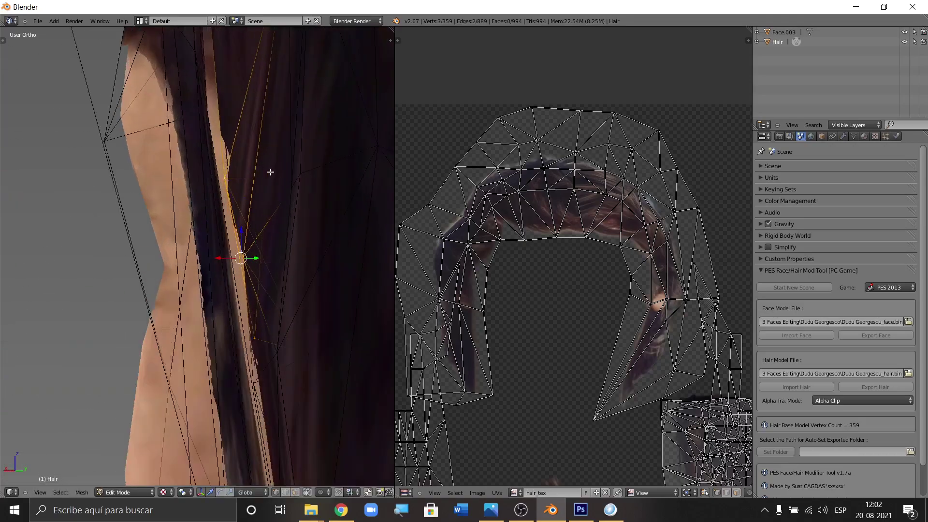
left_click_drag(254, 180, 215, 177)
scroll(220, 193, "down", 5)
middle_click_drag(221, 198, 301, 179)
- Select a hair vertex behind the ear, try a move, then undo it
scroll(379, 231, "up", 5)
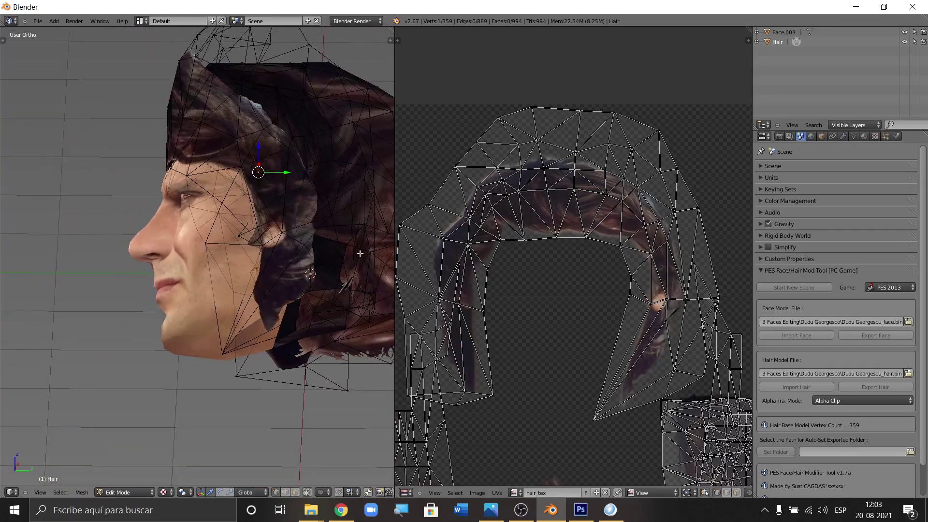
right_click(343, 247)
middle_click_drag(354, 274, 361, 281)
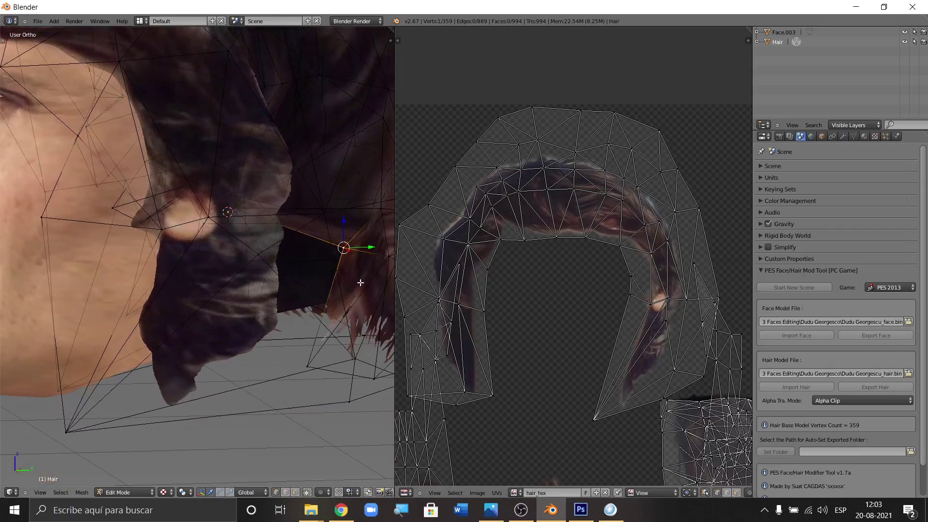
key("c")
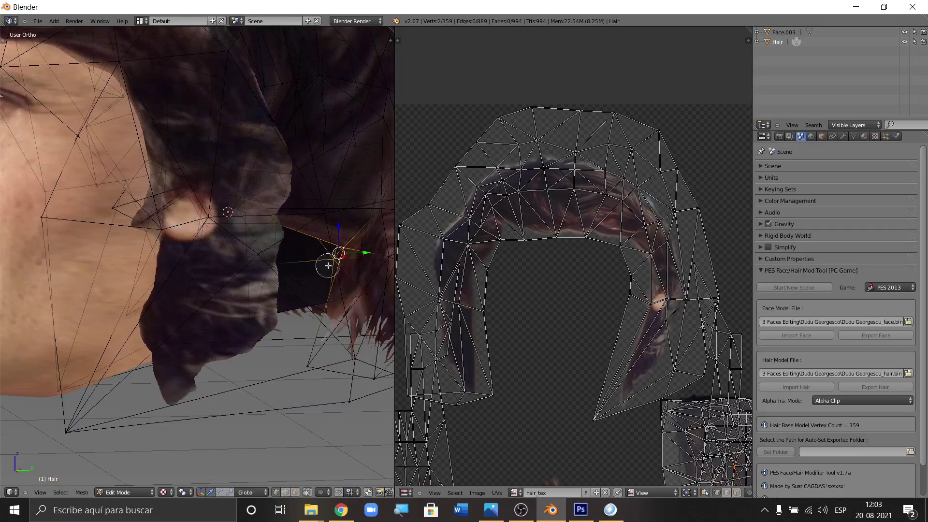
key("Escape")
middle_click_drag(329, 262, 345, 272)
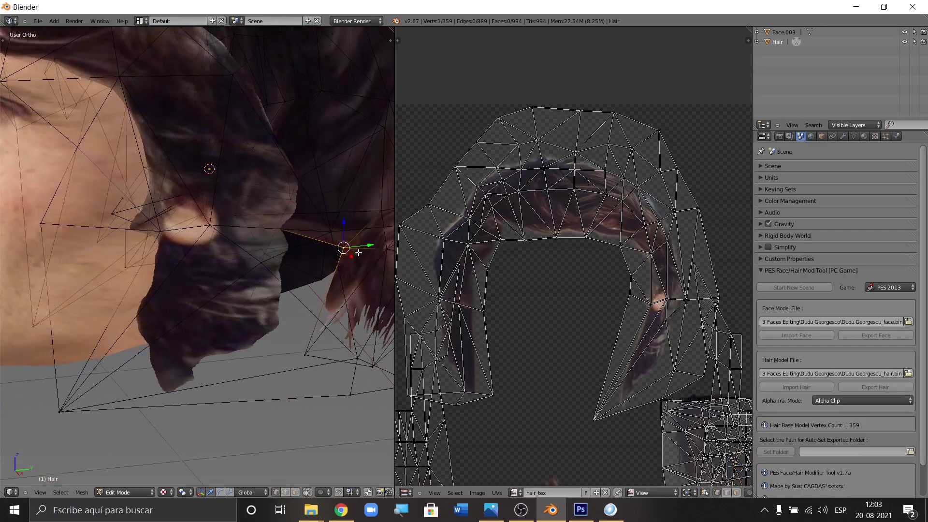
key("g")
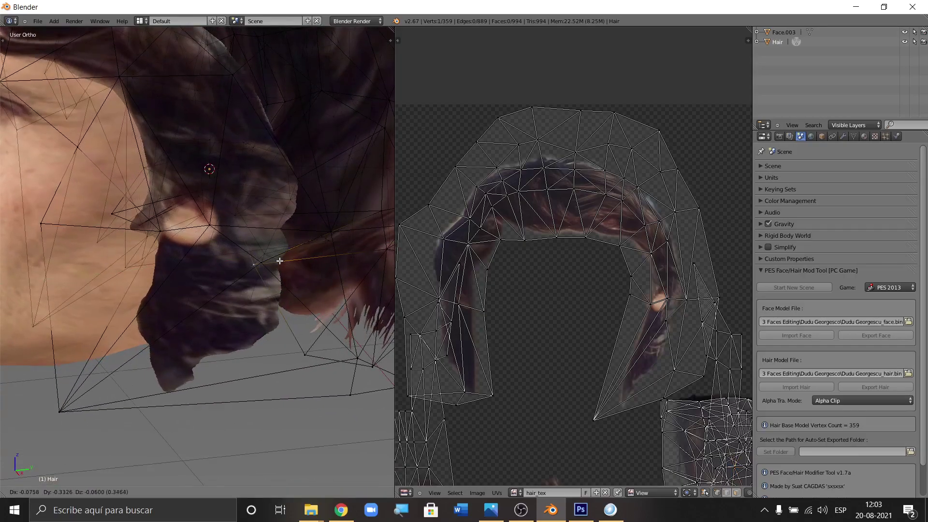
left_click(298, 260)
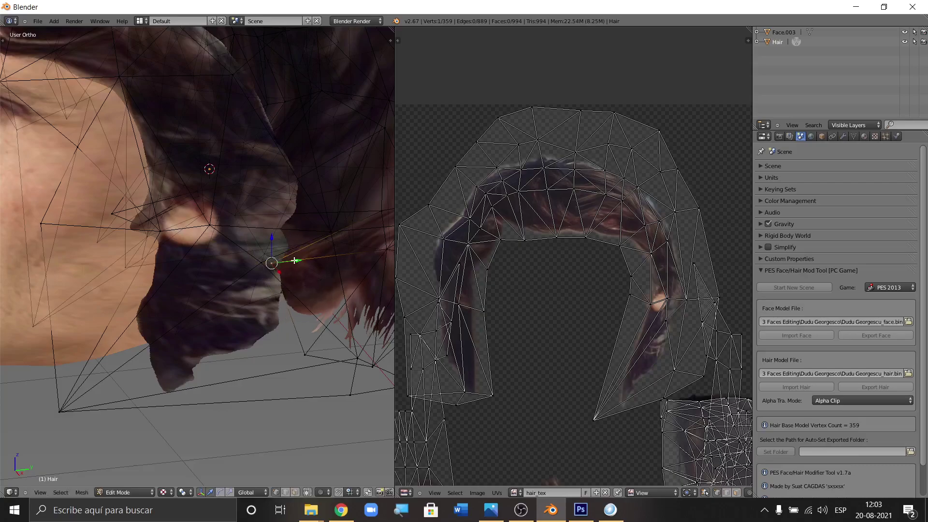
key("ctrl+z")
- In the numpad 3 side view, move the vertex toward the face and lower it
scroll(285, 270, "down", 5)
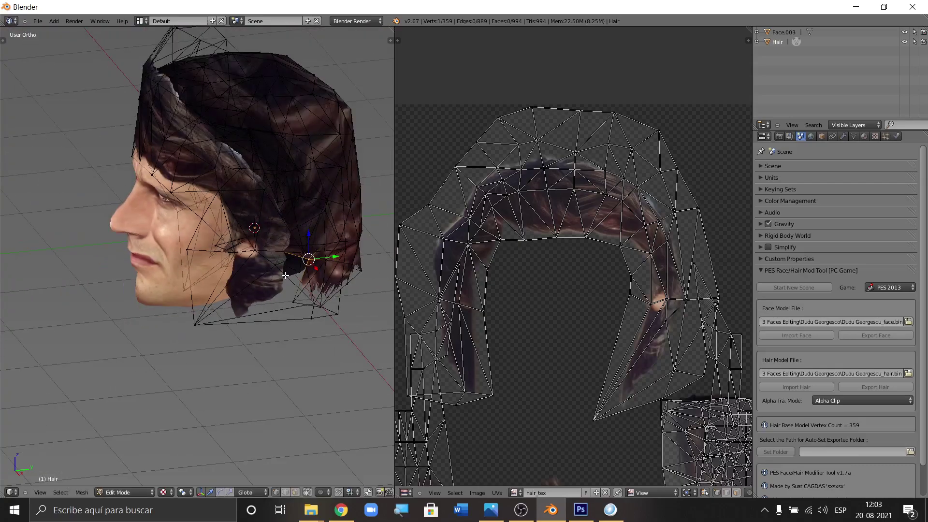
key("KP_3")
key("g")
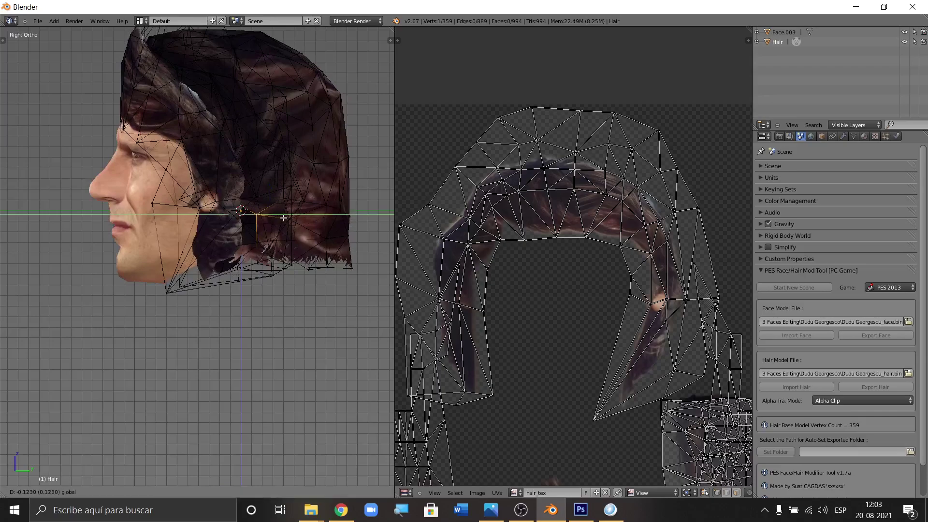
left_click(244, 210)
key("g")
left_click(255, 230)
- Adjust the vertex vertically and along X, then check the side profile
middle_click_drag(261, 244, 229, 256)
scroll(228, 237, "up", 2)
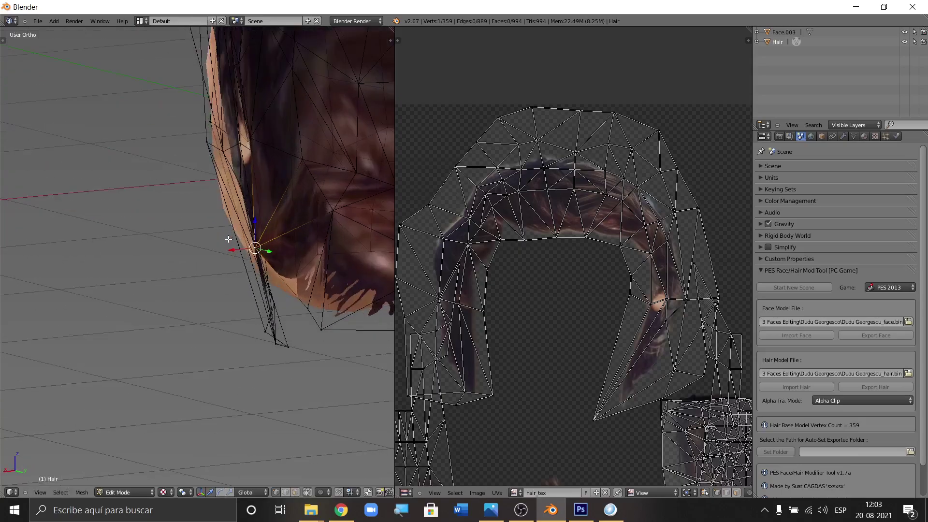
key("g")
left_click(238, 247)
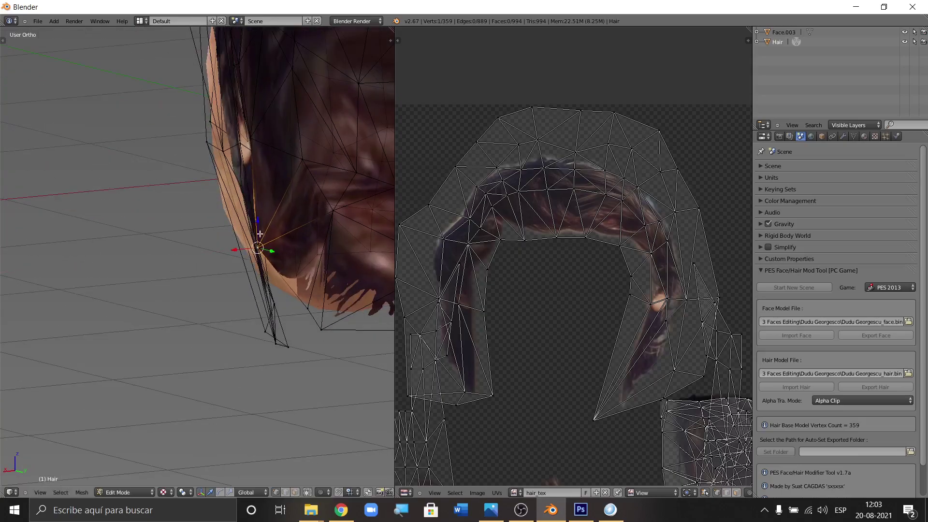
left_click_drag(263, 222, 245, 217)
key("x")
left_click(242, 218)
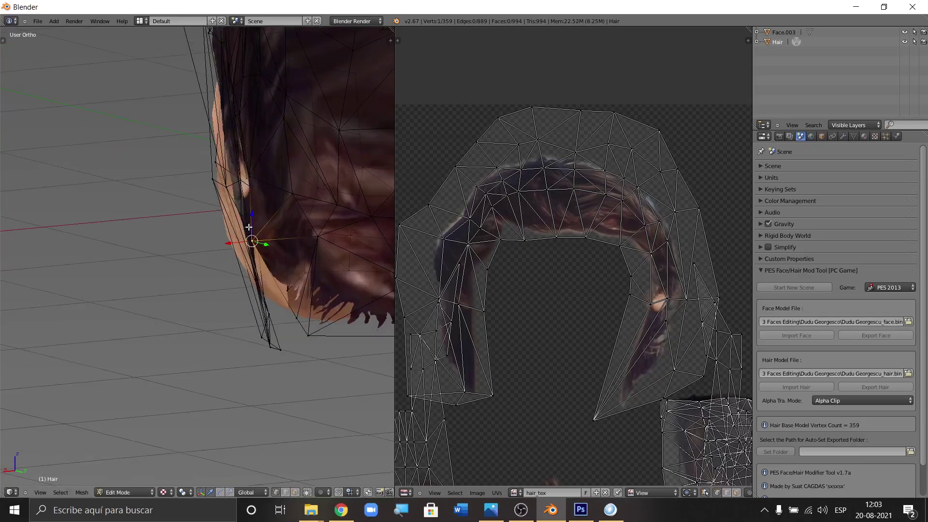
scroll(242, 227, "down", 5)
key("KP_3")
- Turn the view to the side of the head and nudge a hair vertex near the ear slightly along X
key("KP_1")
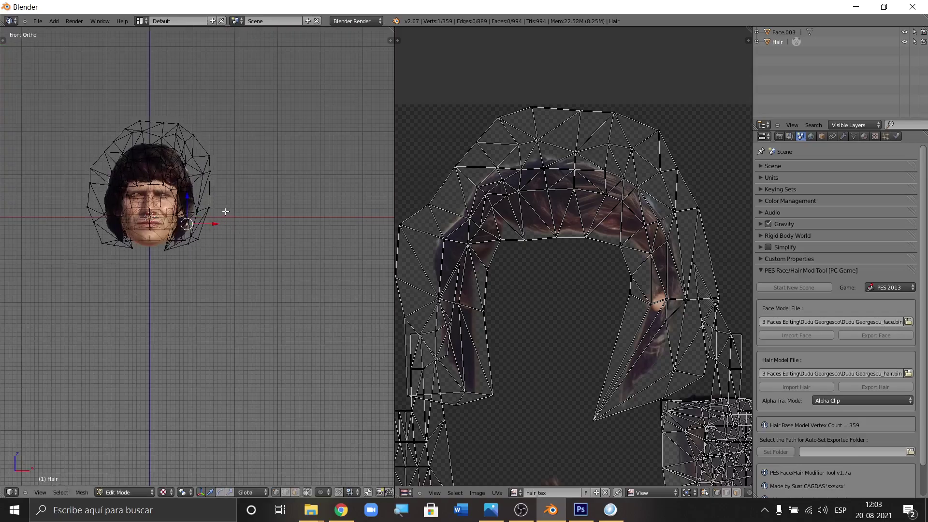
scroll(172, 222, "up", 8)
scroll(202, 210, "down", 4)
key("a")
key("a")
middle_click_drag(263, 215, 293, 207)
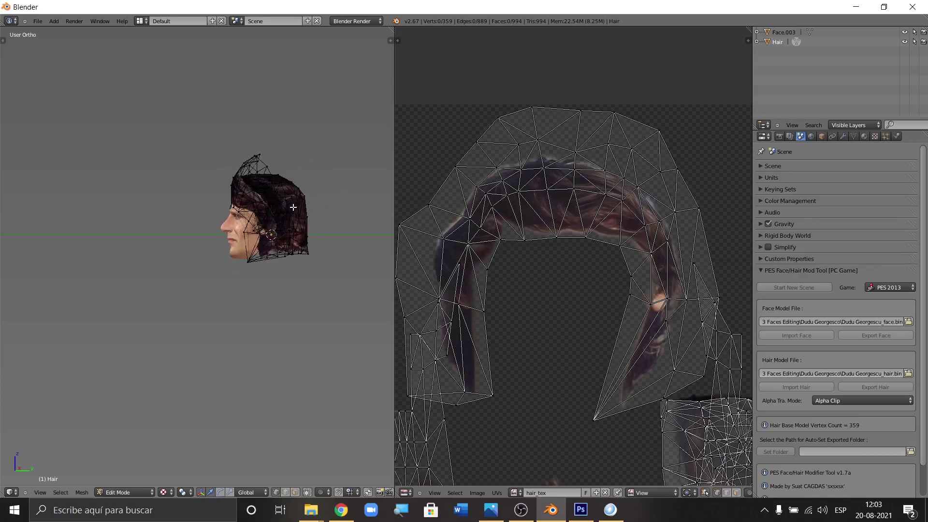
scroll(293, 207, "up", 5)
scroll(252, 213, "down", 3)
middle_click_drag(228, 222, 214, 213)
scroll(159, 241, "up", 8)
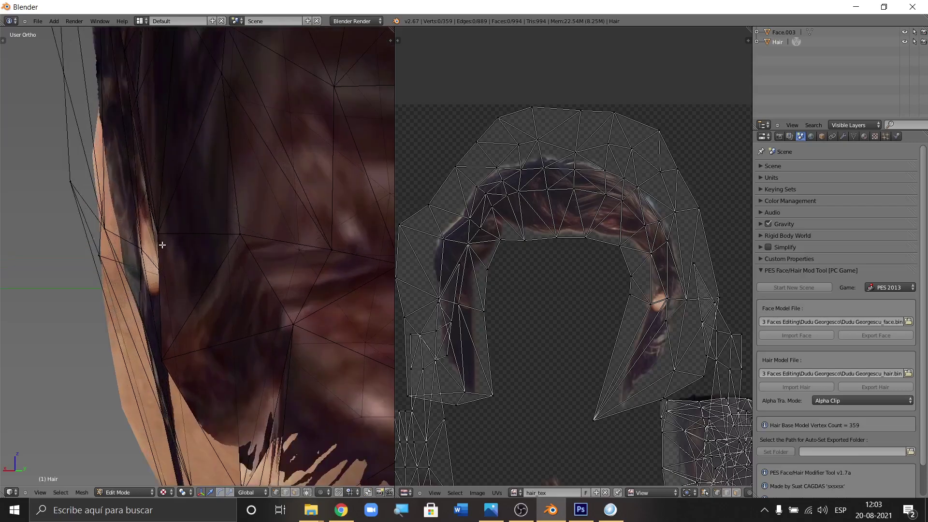
right_click(150, 241)
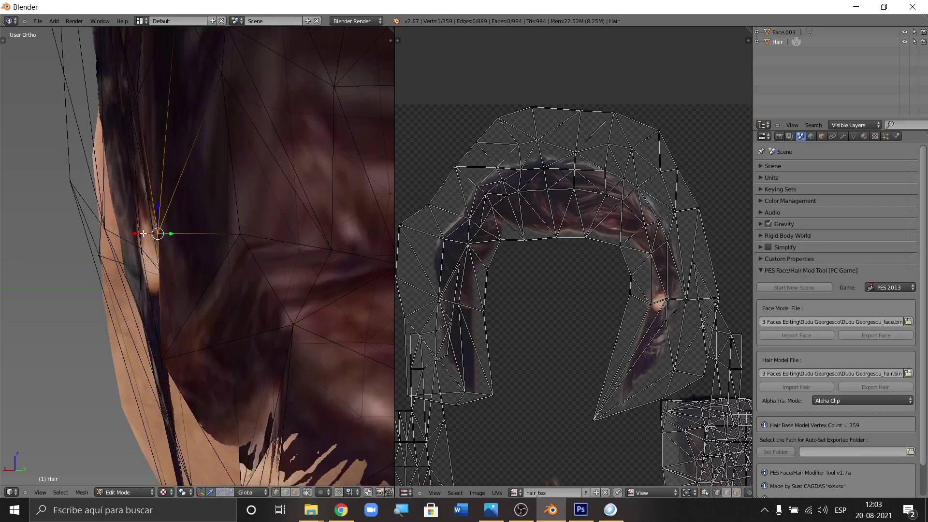
middle_click_drag(145, 236, 127, 227)
left_click_drag(127, 219, 123, 220)
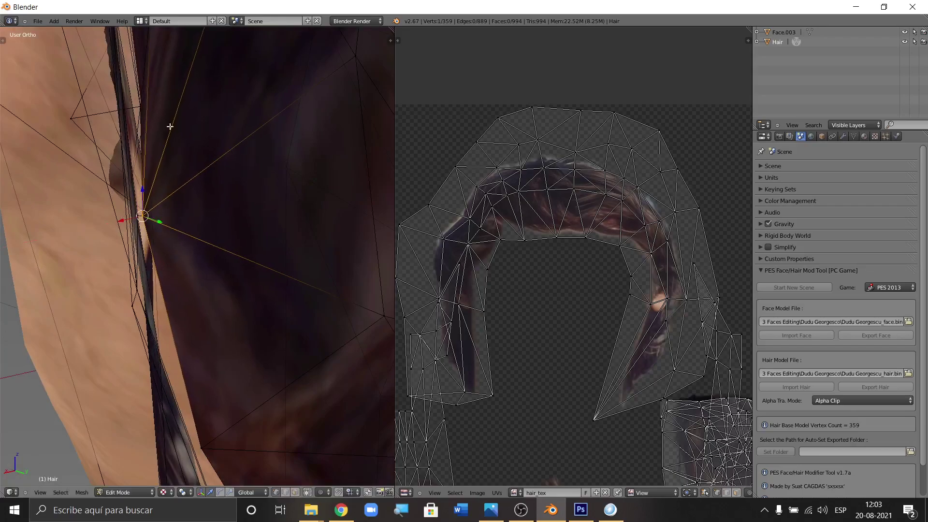
scroll(142, 98, "up", 2)
- Circle-select the neighbouring vertex and drop it down against the skin
key("a")
key("c")
left_click(139, 108)
middle_click_drag(139, 110, 140, 119)
key("g")
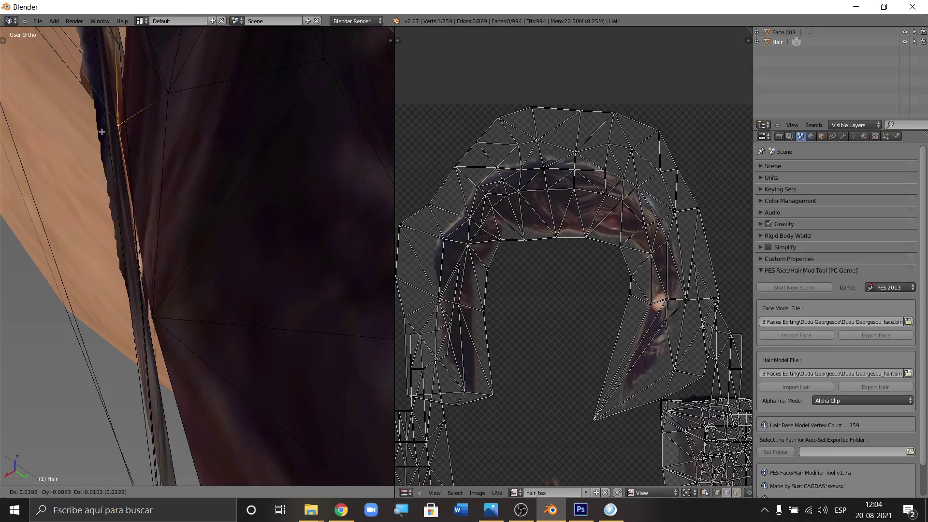
left_click(101, 131)
middle_click_drag(103, 132, 210, 144)
- Slide that vertex sideways along the X axis
key("g")
key("x")
left_click_drag(206, 142, 207, 143)
middle_click_drag(207, 144, 252, 176)
scroll(240, 224, "up", 3)
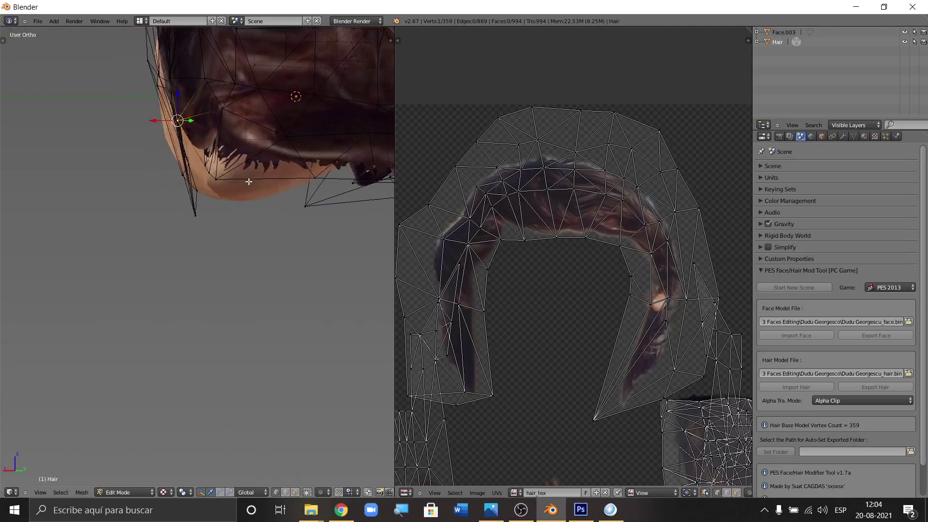
scroll(200, 300, "down", 4)
scroll(196, 148, "up", 5)
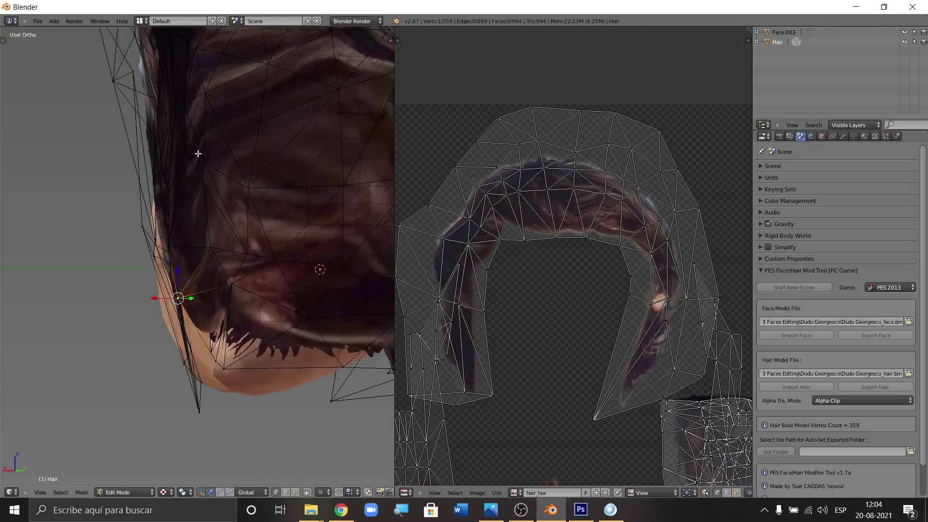
- Check the whole hair mesh, then turn to view the back of the hair
key("a")
key("a")
scroll(173, 215, "down", 5)
scroll(197, 147, "up", 4)
key("a")
key("a")
scroll(190, 180, "down", 3)
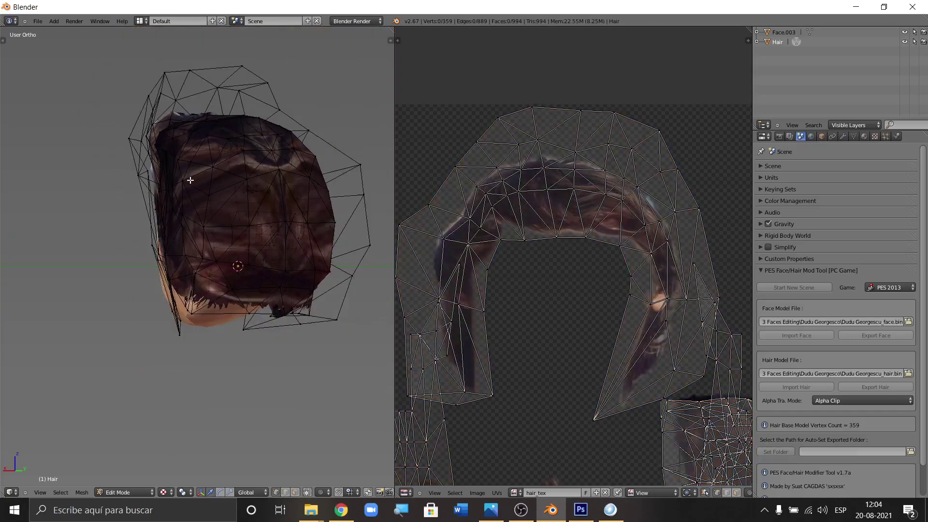
key("KP_6")
middle_click_drag(281, 200, 300, 226)
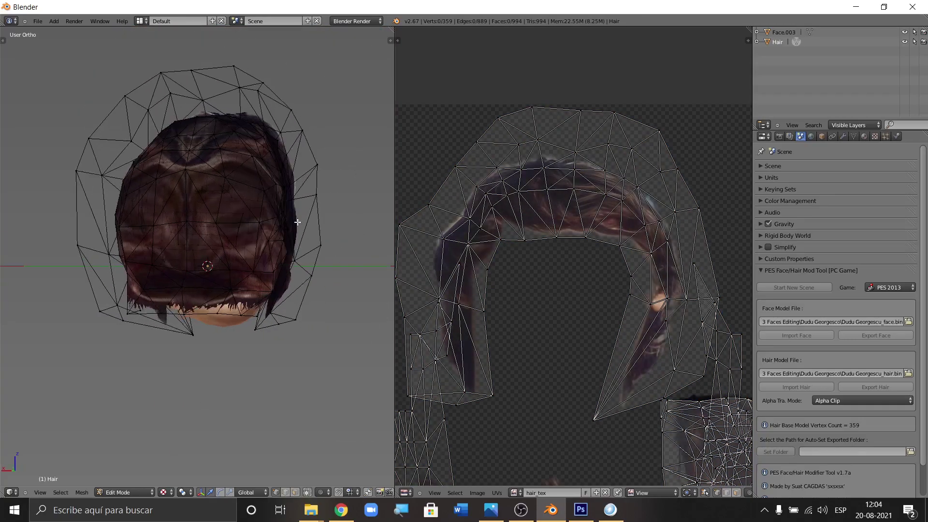
scroll(287, 222, "up", 4)
scroll(251, 201, "up", 3)
scroll(275, 190, "up", 3)
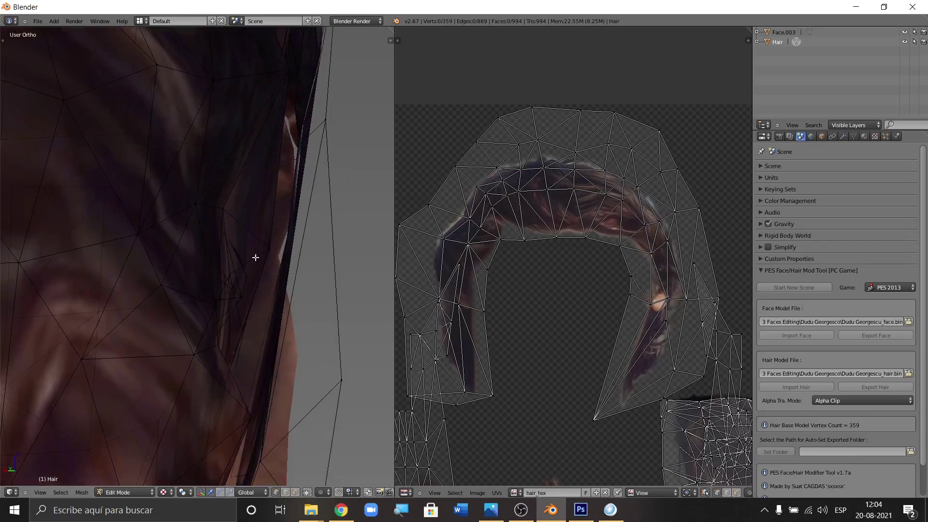
scroll(259, 241, "down", 2)
scroll(251, 309, "up", 3)
scroll(221, 299, "down", 1)
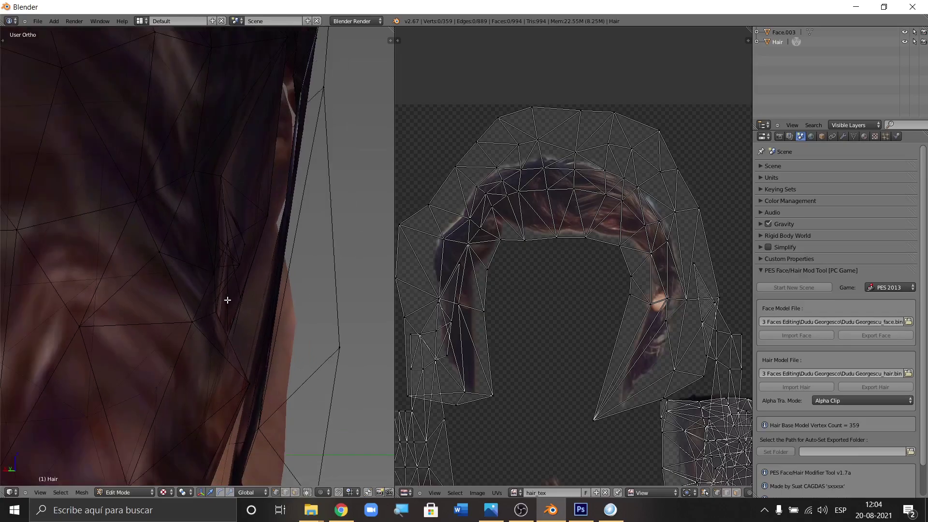
- Slide a hair-edge vertex along X, then brush-select the hair faces around the ear
middle_click_drag(235, 287, 230, 314)
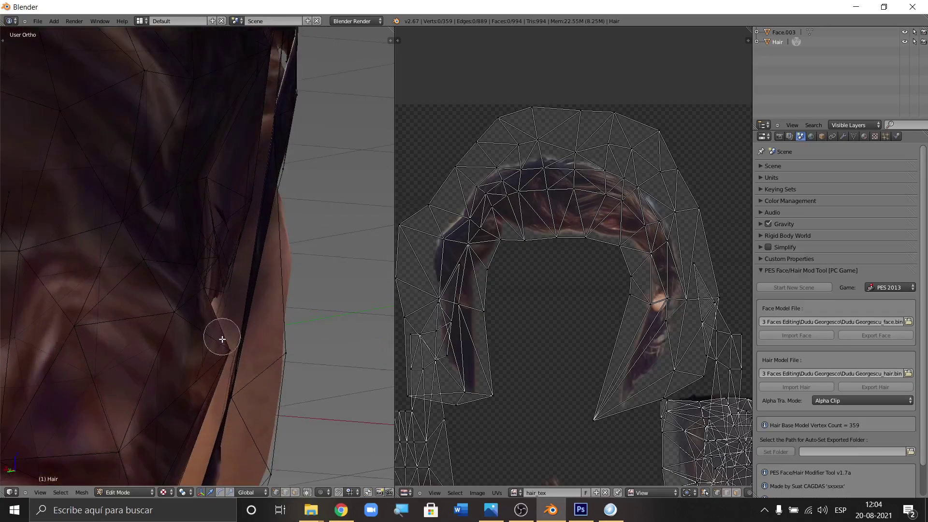
middle_click_drag(202, 367, 187, 375)
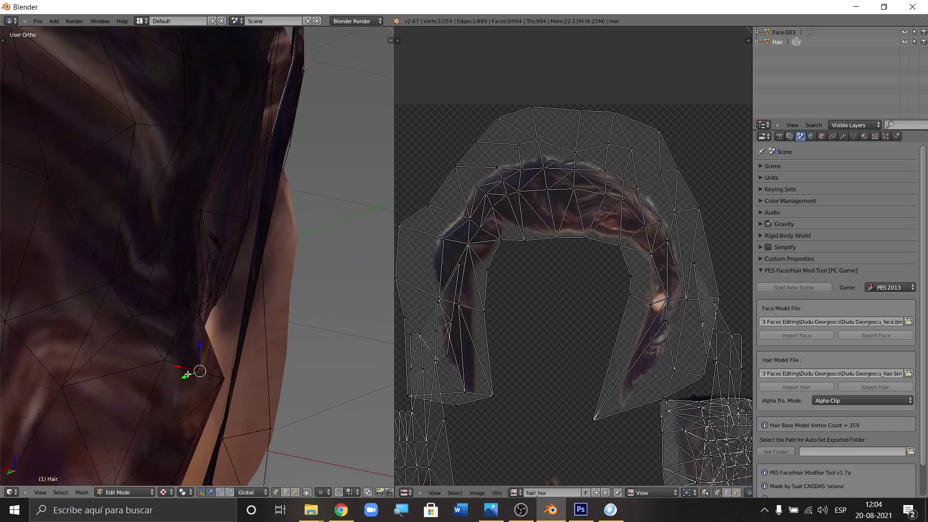
left_click_drag(179, 368, 208, 367)
middle_click_drag(208, 367, 202, 279)
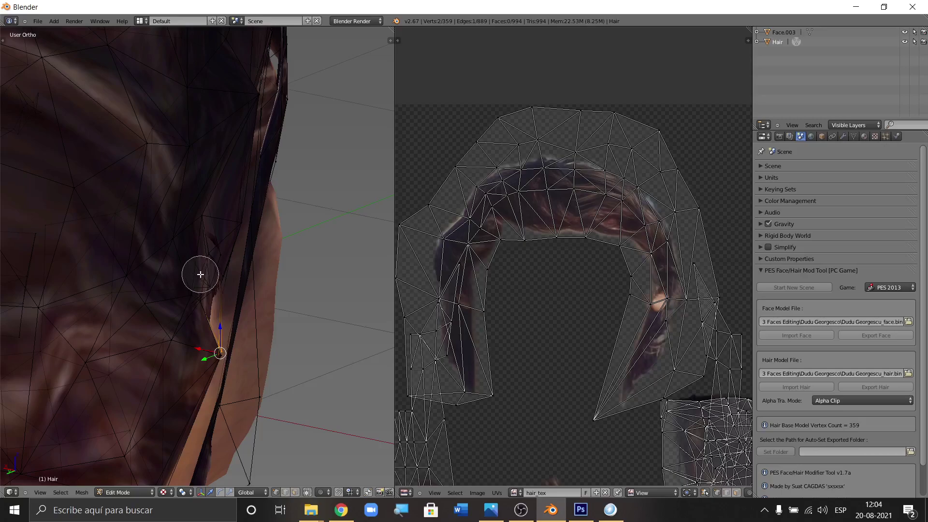
key("a")
key("a")
key("a")
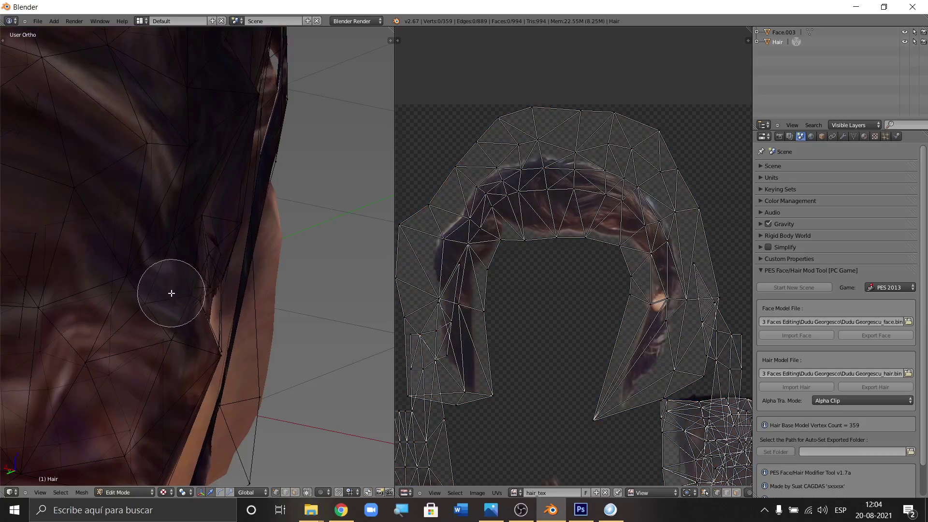
mouse_move(184, 280)
left_mouse_down()
mouse_move(201, 212)
mouse_move(214, 231)
left_mouse_up()
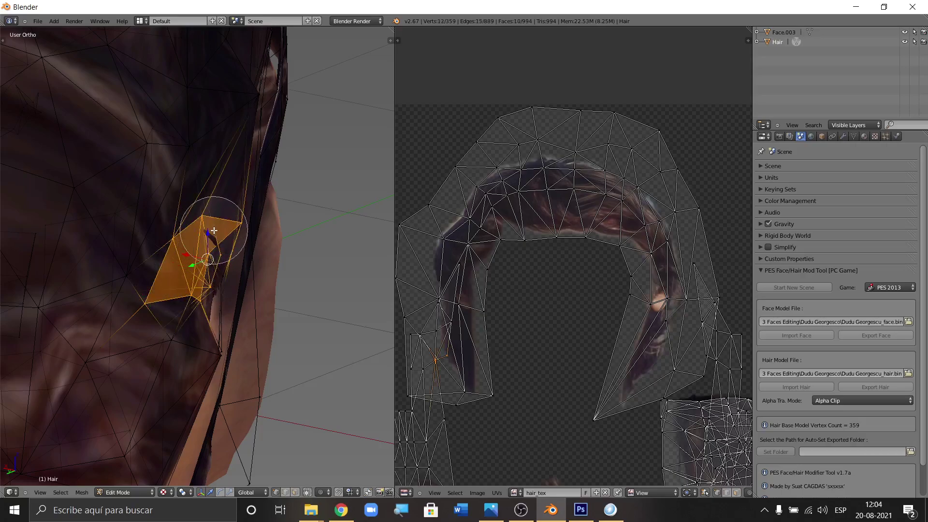
- Move the selected ear faces along the X axis
middle_click_drag(191, 269, 199, 271)
key("g")
key("x")
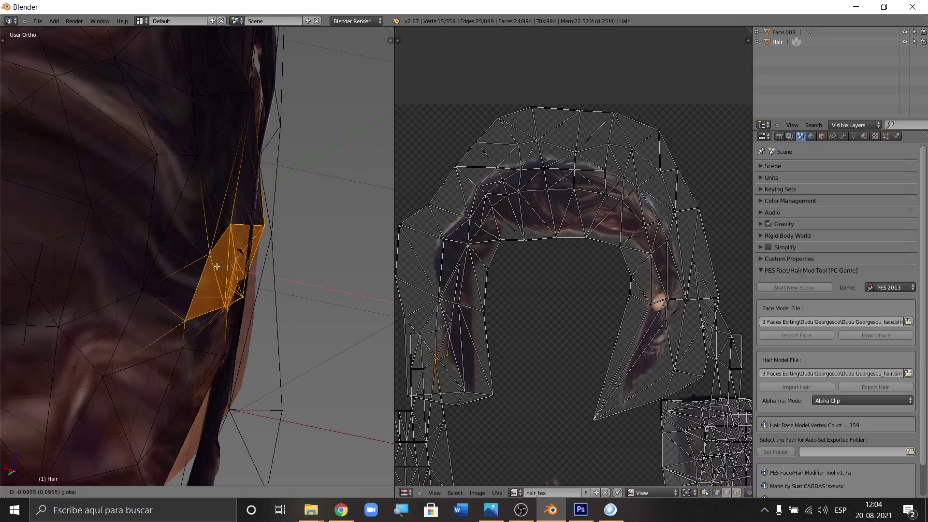
left_click(280, 288)
middle_click_drag(280, 288, 269, 264)
- Trim the face selection with circle select and slide the remaining faces along X
key("c")
mouse_move(189, 249)
middle_mouse_down()
mouse_move(152, 213)
mouse_move(152, 275)
mouse_move(182, 226)
mouse_move(179, 294)
mouse_move(187, 246)
middle_mouse_up()
right_click(189, 243)
mouse_move(251, 271)
middle_mouse_down()
mouse_move(278, 265)
mouse_move(246, 276)
mouse_move(241, 265)
middle_mouse_up()
key("c")
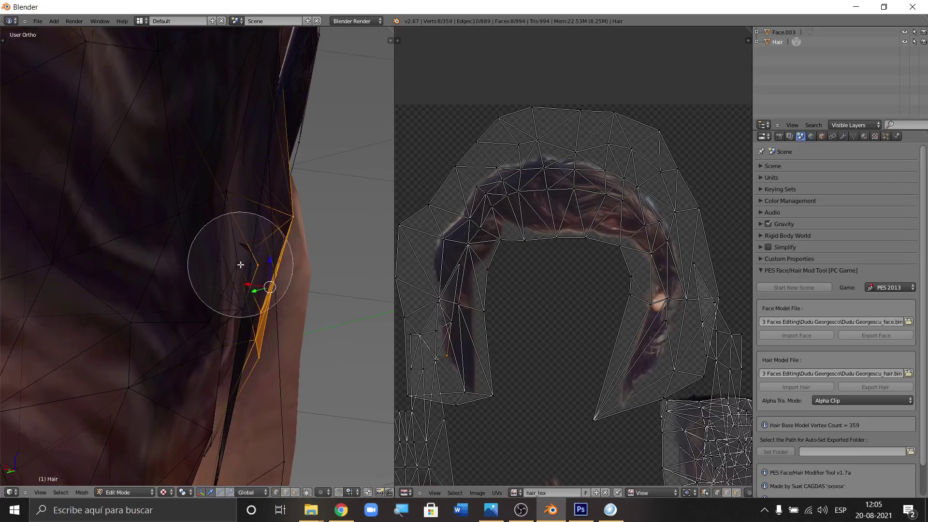
middle_click(209, 259)
right_click(209, 259)
left_click_drag(247, 288, 235, 290)
middle_click_drag(288, 292, 241, 291)
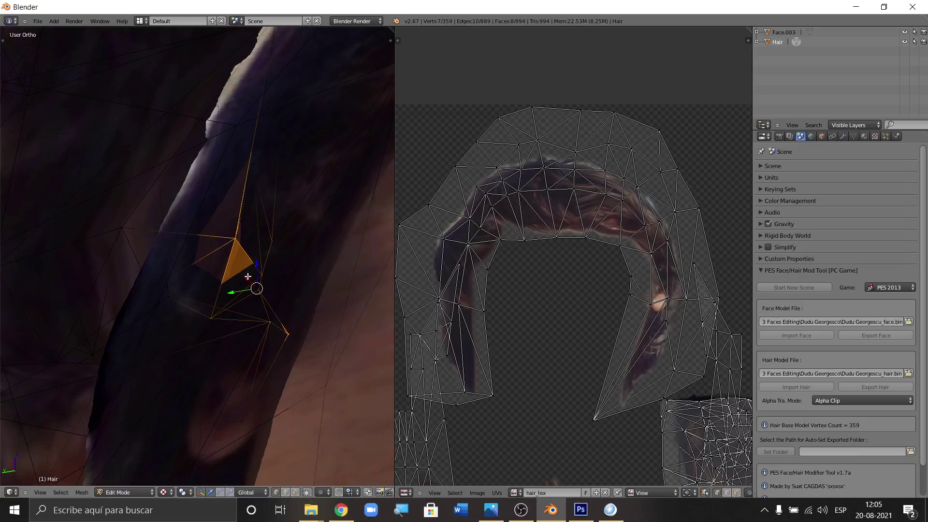
key("g")
key("x")
left_click(246, 275)
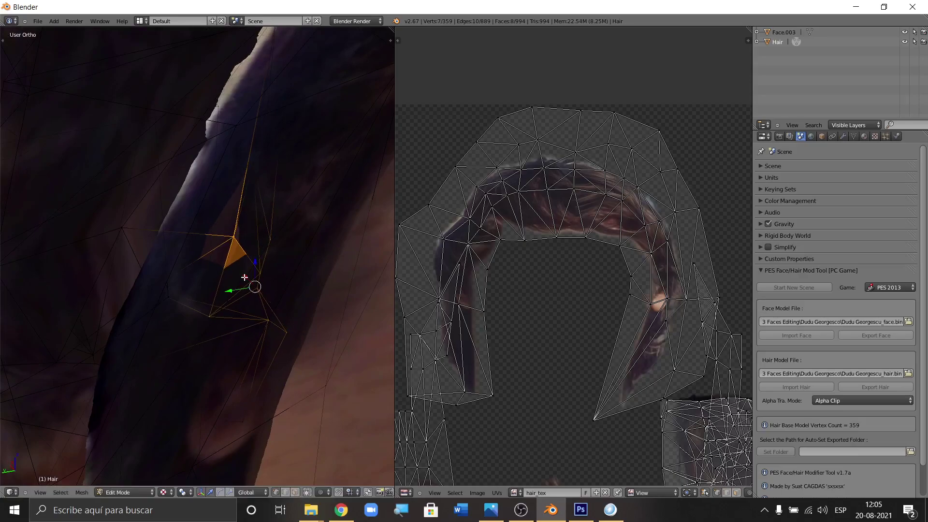
scroll(229, 239, "up", 3)
- Select a single vertex on the hair edge and move it in against the head
right_click(236, 236)
key("c")
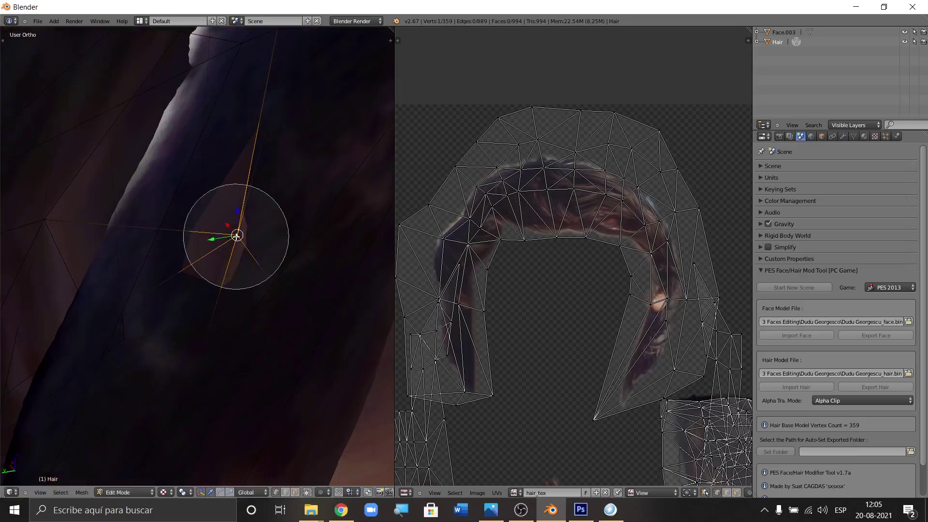
scroll(237, 236, "up", 10)
right_click(236, 236)
middle_click_drag(237, 235, 236, 235)
key("g")
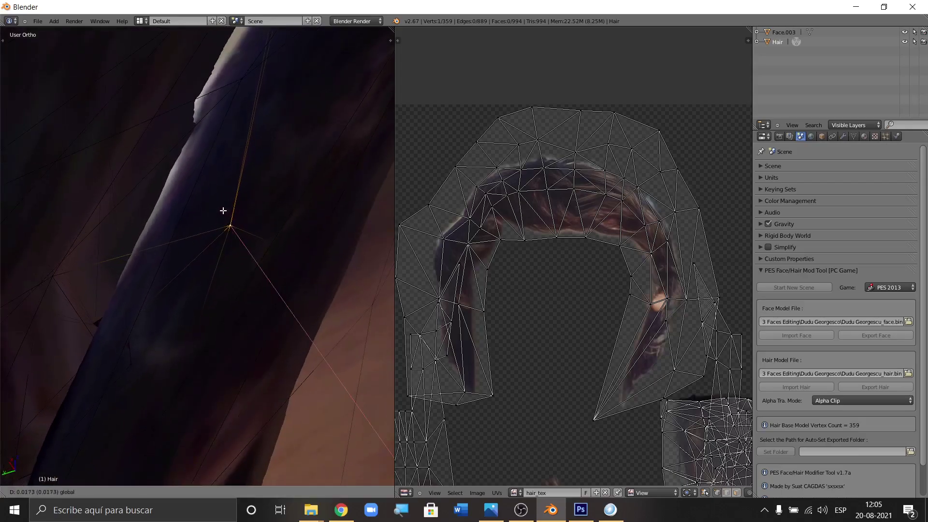
left_click(223, 207)
middle_click_drag(222, 207, 243, 293)
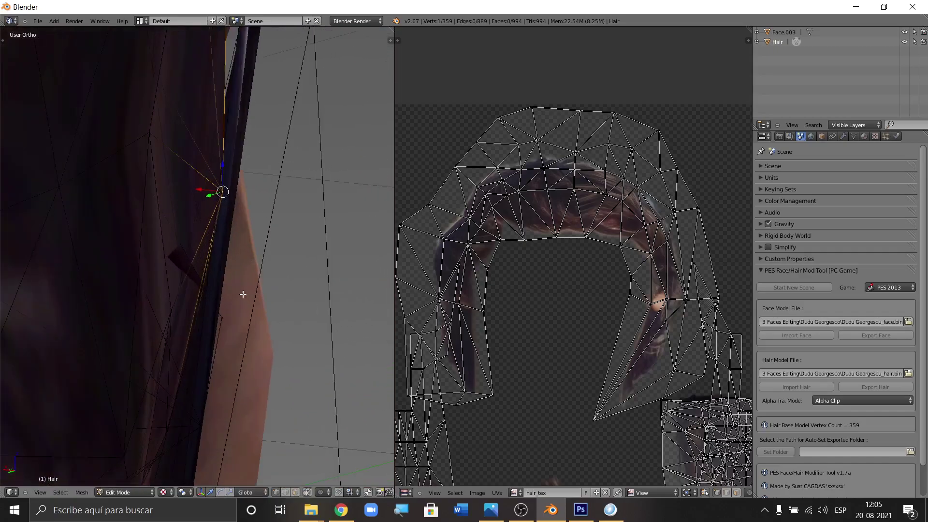
- Move two lower hair-edge vertices inward, the second one along X
right_click(223, 318)
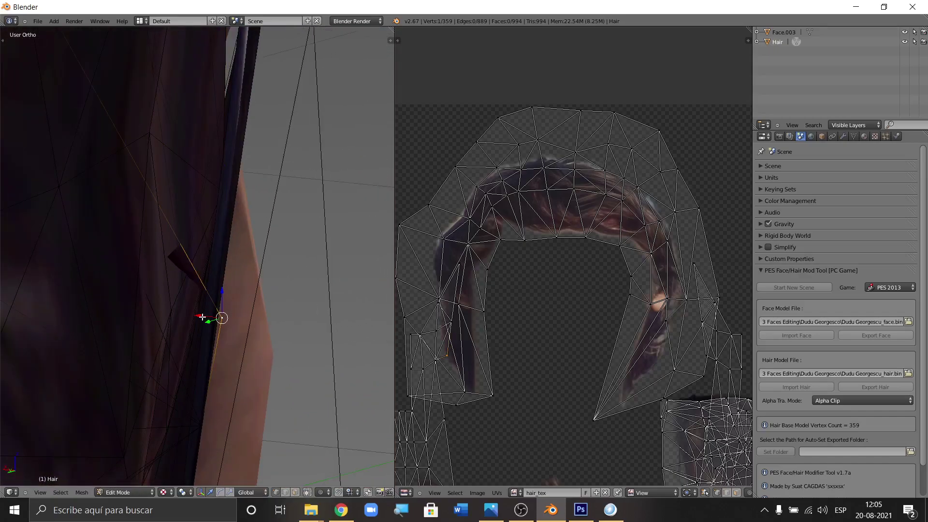
key("g")
left_click(190, 314)
middle_click_drag(191, 313, 208, 362)
right_click(199, 341)
key("g")
key("x")
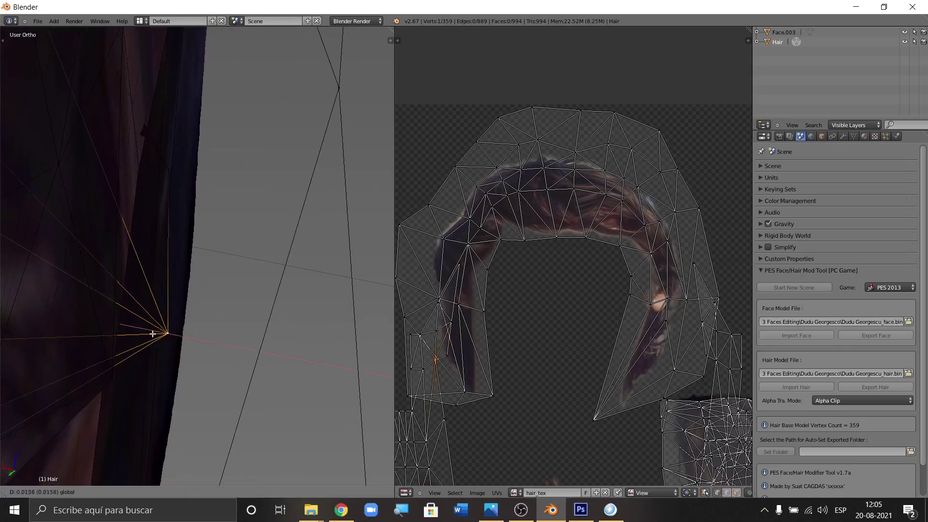
left_click(130, 333)
middle_click_drag(129, 334, 181, 250)
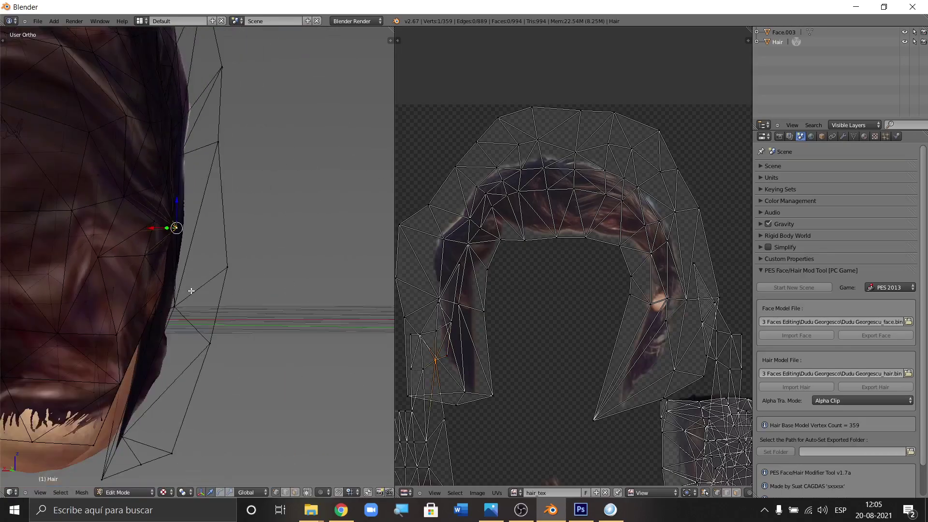
- Move the selected edge vertex along global X twice to tuck it against the head
scroll(197, 255, "up", 5)
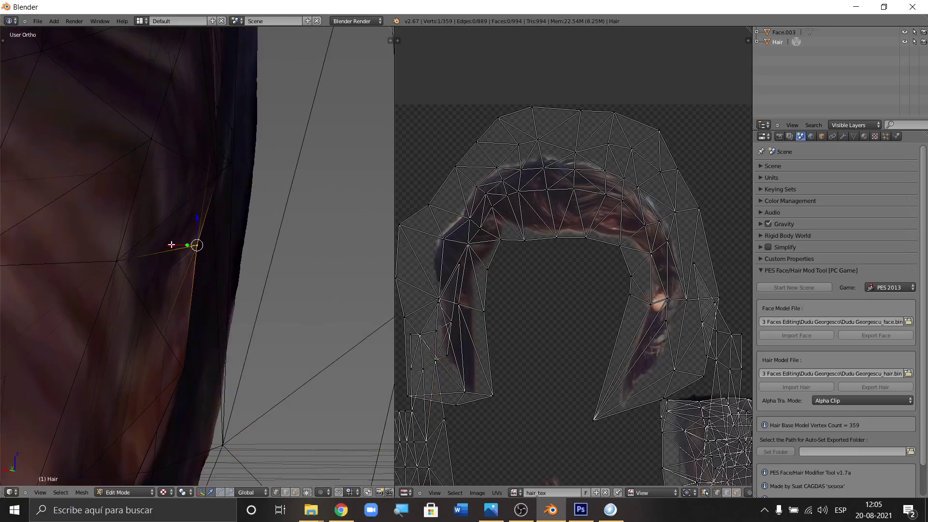
key("g")
key("x")
left_click(187, 247)
middle_click_drag(189, 249, 184, 288)
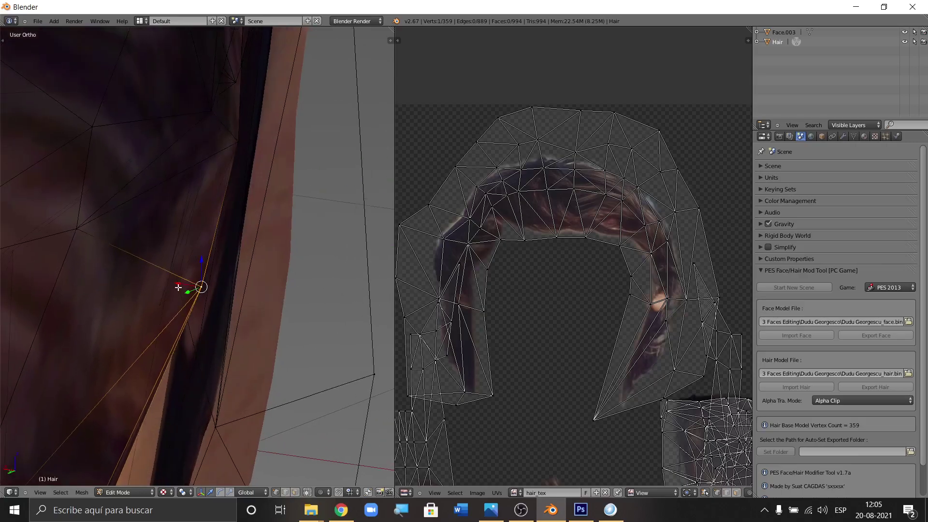
key("g")
key("x")
left_click(195, 284)
middle_click_drag(203, 240, 154, 397)
- Nudge the sideburn-tip vertex along X and then Y to sit closer to the face
scroll(161, 395, "up", 3)
right_click(158, 382)
left_click_drag(137, 372, 176, 388)
middle_click_drag(197, 345, 180, 327)
middle_click_drag(219, 302, 259, 312)
middle_click_drag(178, 400, 182, 404)
mouse_move(182, 403)
left_mouse_down()
mouse_move(166, 413)
mouse_move(171, 396)
mouse_move(194, 403)
left_mouse_up()
left_click(166, 412)
middle_click_drag(245, 409, 171, 342)
- From the left side view, slide a vertex to close the hair mesh gap
key("ctrl+KP_3")
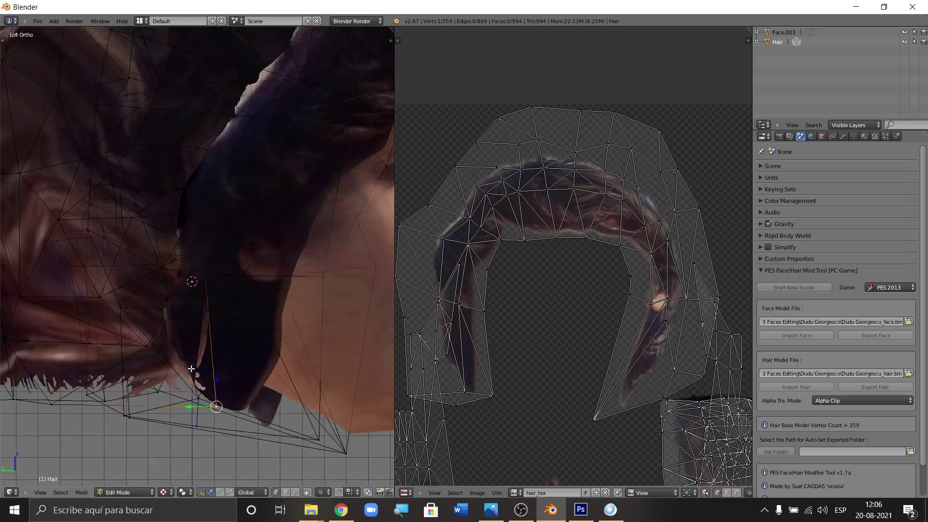
scroll(215, 362, "up", 4)
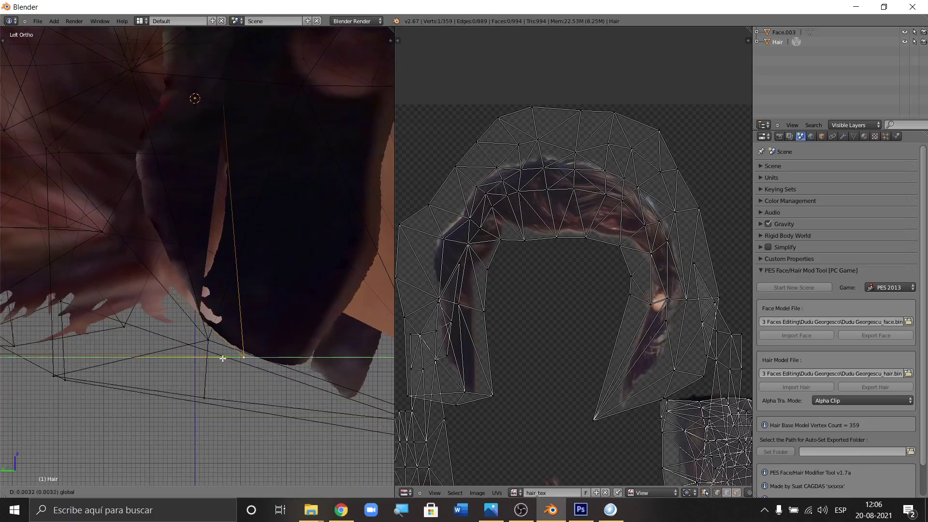
mouse_move(224, 360)
middle_mouse_down()
mouse_move(262, 356)
mouse_move(240, 367)
middle_mouse_up()
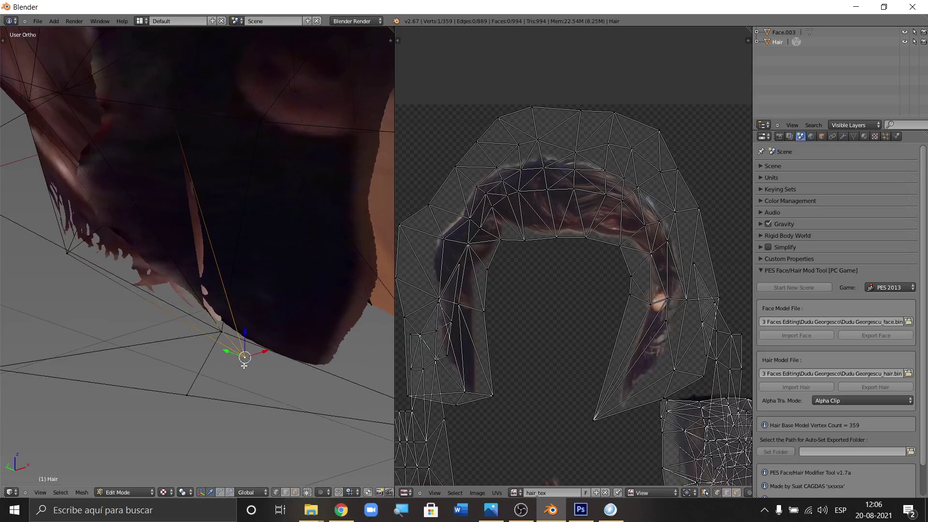
left_click_drag(264, 353, 282, 347)
middle_click_drag(258, 344, 354, 326)
- Brush-select four vertices along the hair edge and move them toward the head
scroll(336, 190, "up", 2)
scroll(257, 167, "down", 5)
scroll(262, 138, "up", 7)
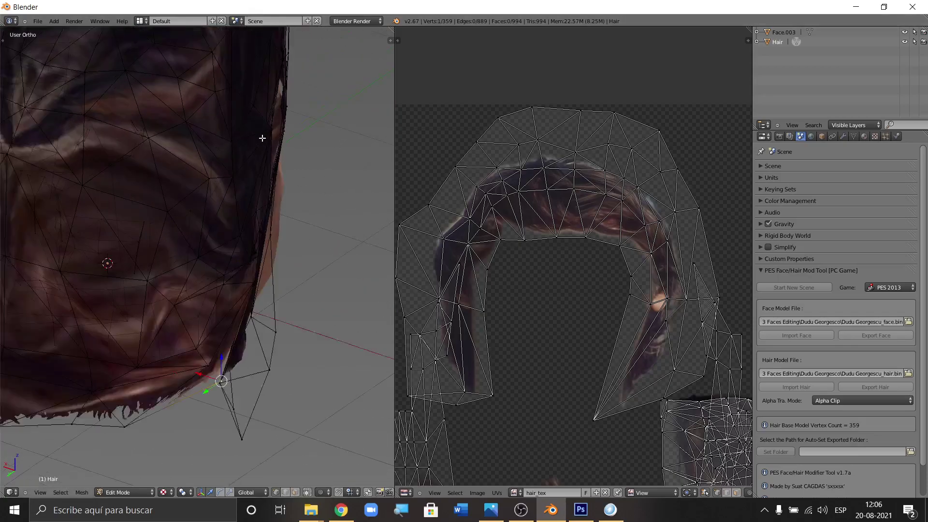
middle_click_drag(269, 107, 266, 129)
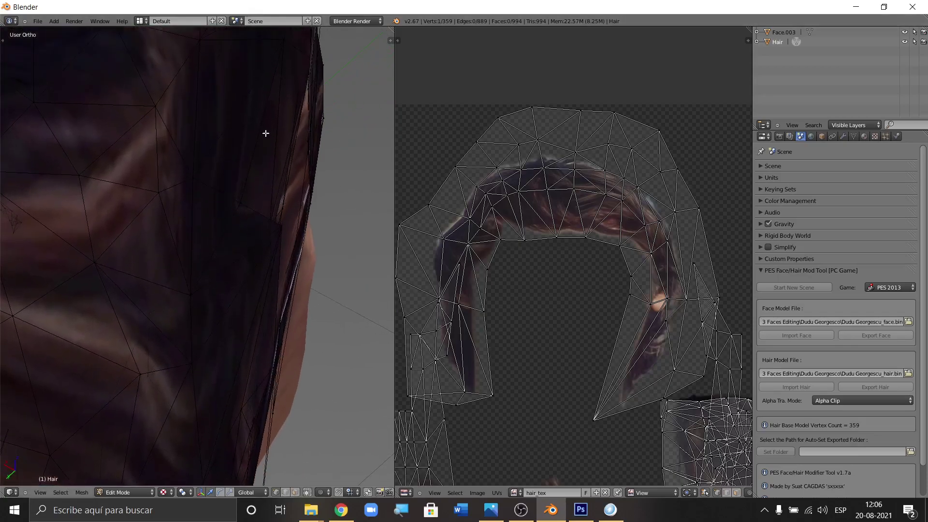
left_click(265, 217)
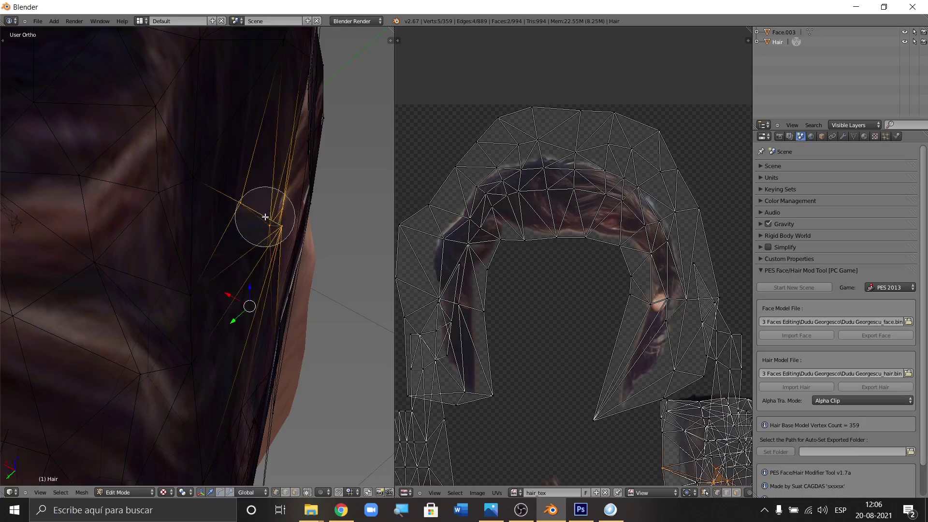
right_click(265, 217)
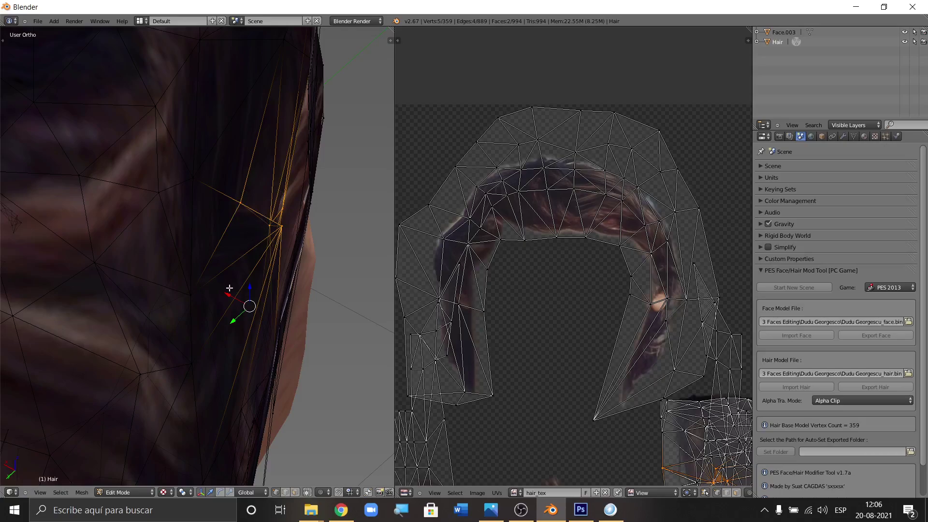
scroll(253, 224, "down", 4)
key("a")
key("a")
key("a")
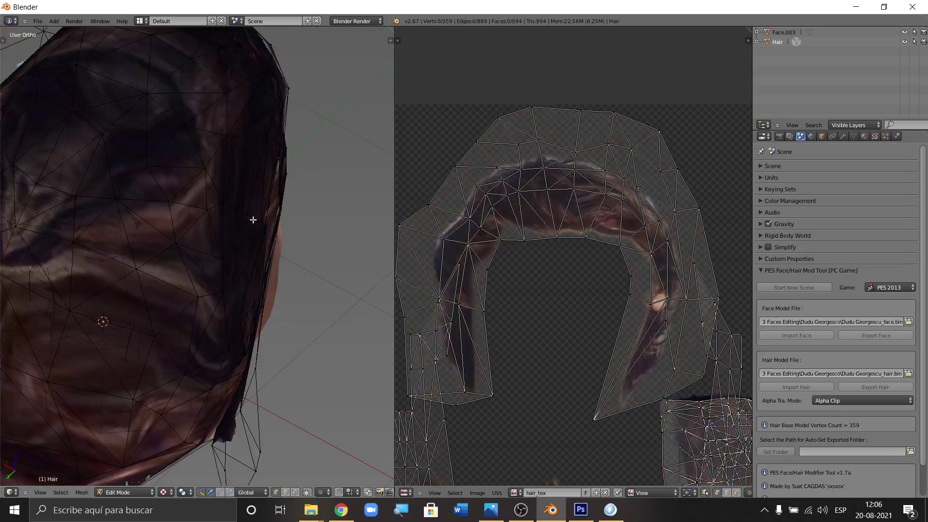
scroll(253, 218, "up", 5)
left_click_drag(256, 206, 267, 211)
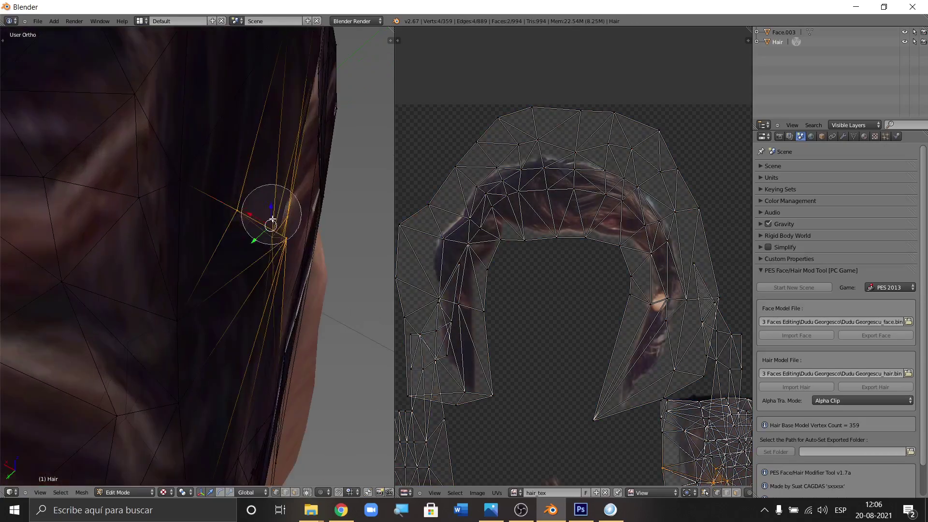
key("Escape")
key("g")
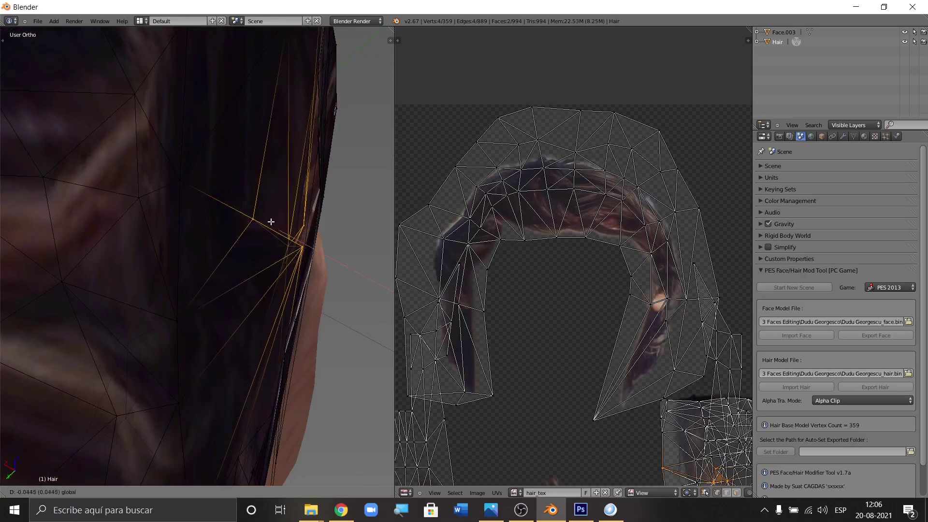
left_click(276, 224)
middle_click_drag(276, 224, 313, 245)
- Slide one edge vertex along Y and a higher edge along X
right_click(321, 251)
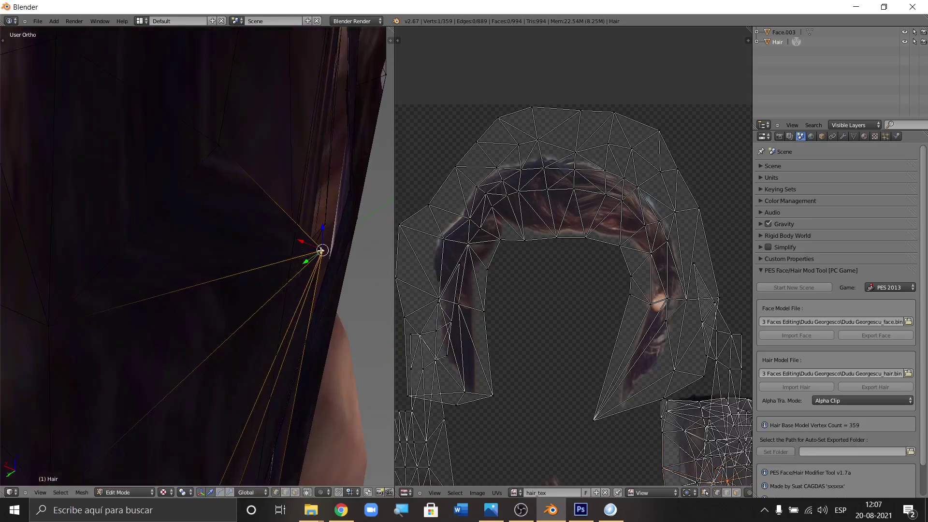
left_click_drag(306, 261, 223, 305)
scroll(262, 187, "down", 4)
middle_click_drag(264, 174, 261, 210)
right_click(271, 213)
right_click(265, 196)
left_click_drag(261, 189, 284, 202)
mouse_move(294, 211)
middle_mouse_down()
mouse_move(252, 169)
mouse_move(228, 198)
mouse_move(254, 167)
mouse_move(271, 195)
mouse_move(299, 205)
mouse_move(318, 253)
mouse_move(304, 194)
mouse_move(290, 183)
mouse_move(306, 161)
mouse_move(312, 267)
mouse_move(294, 198)
middle_mouse_up()
- Shift the right-hand vertex beside the face about 0.0211 units along X and Y against the cheek
right_click(316, 211)
key("g")
key("x")
left_click(297, 171)
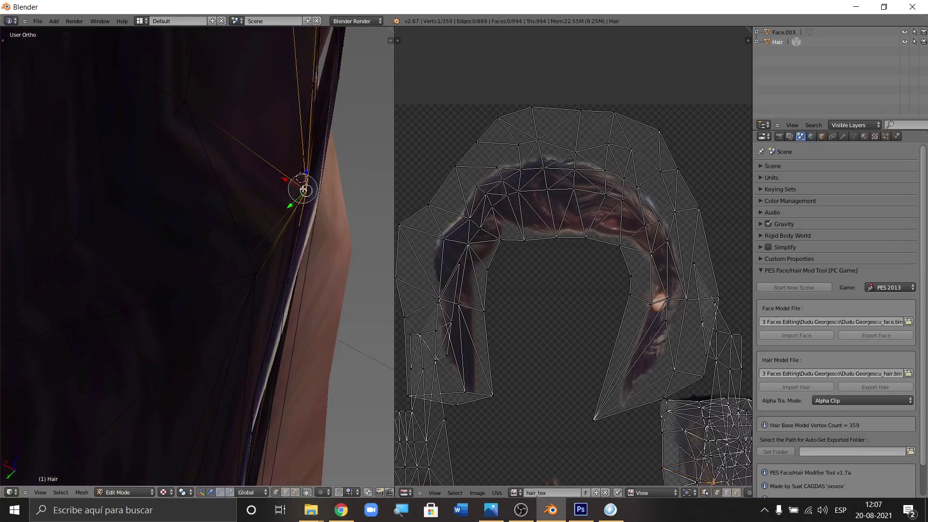
middle_click_drag(315, 283, 299, 254)
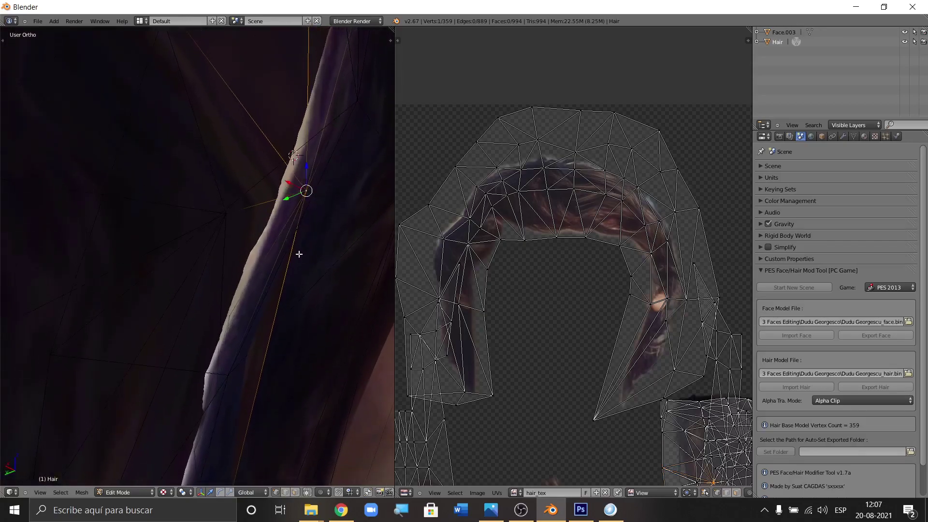
left_click_drag(290, 199, 245, 253)
middle_click_drag(244, 253, 167, 185)
scroll(167, 185, "down", 5)
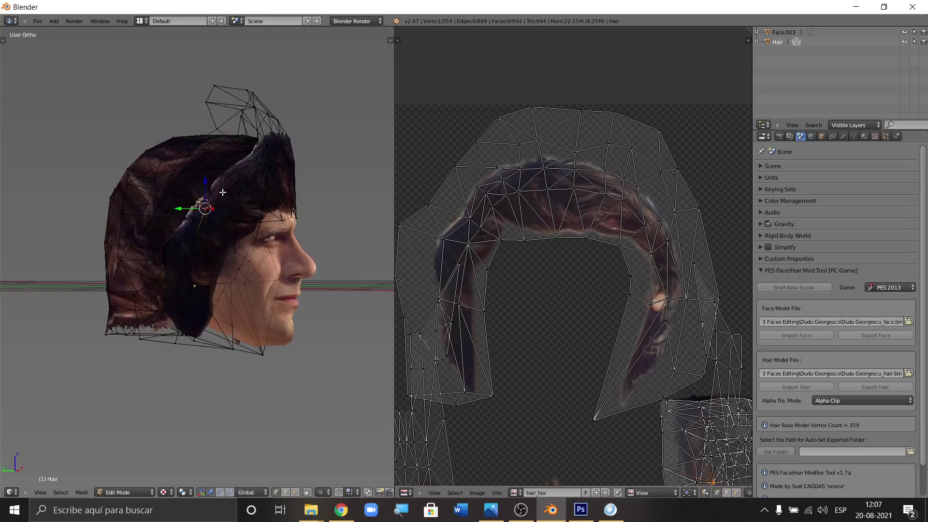
- From the right side view, slide a hair vertex near the ear slightly along Y
key("KP_1")
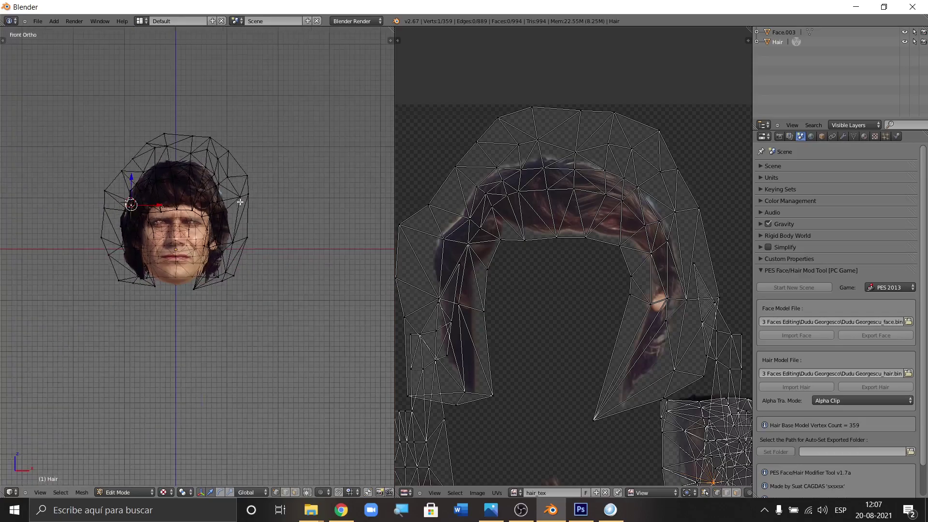
key("KP_3")
scroll(234, 200, "up", 2)
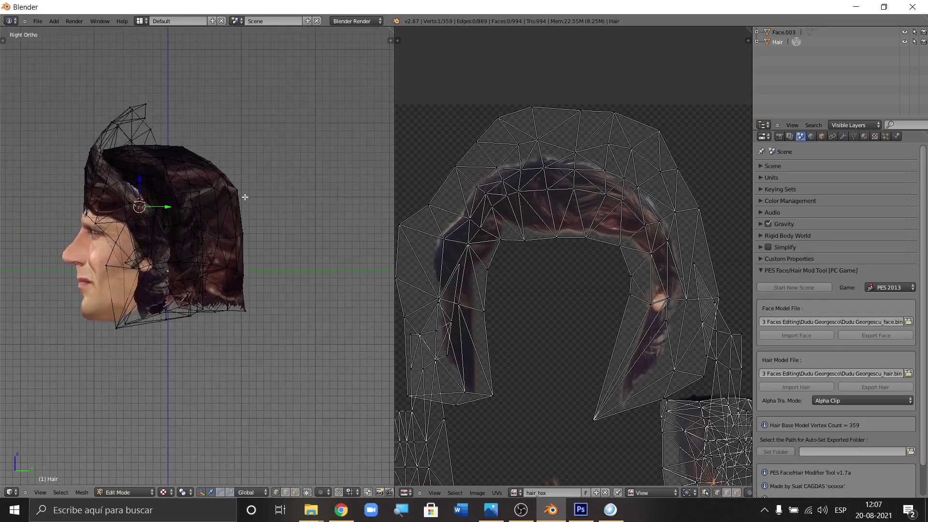
key("a")
key("a")
key("a")
scroll(156, 295, "up", 8)
scroll(111, 262, "up", 3)
right_click(118, 264)
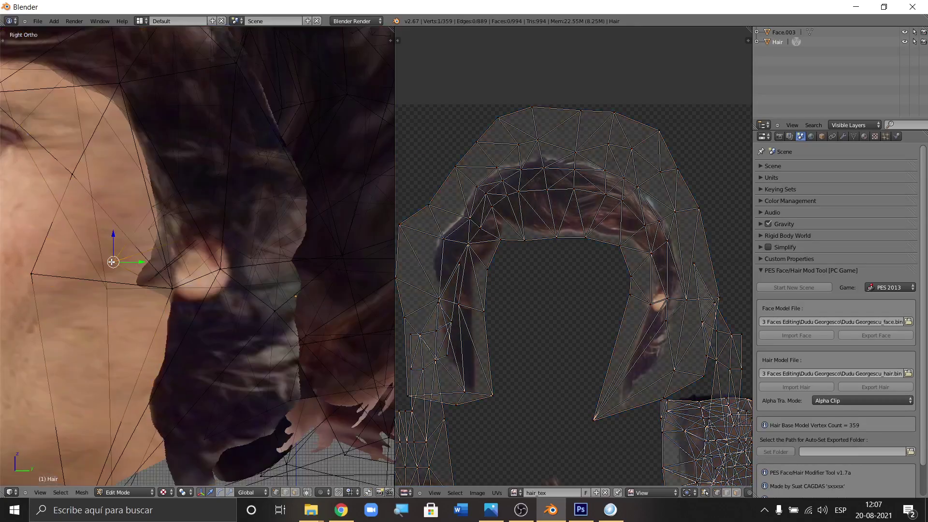
left_click_drag(140, 259, 198, 257)
- Orbit and zoom around the head to inspect the moved vertex
middle_click_drag(201, 260, 323, 285)
scroll(303, 261, "down", 6)
middle_click_drag(278, 225, 259, 250, "shift")
scroll(258, 250, "up", 3)
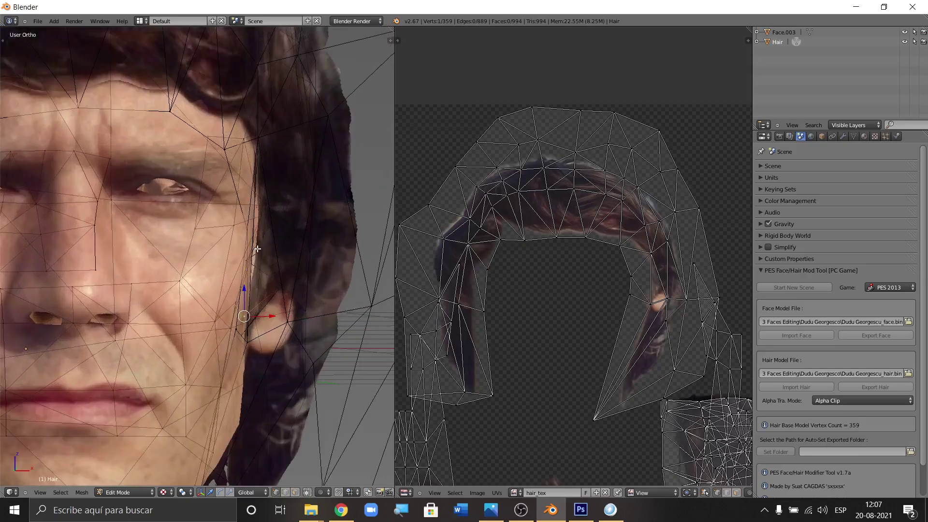
scroll(257, 252, "down", 4)
scroll(256, 256, "up", 5)
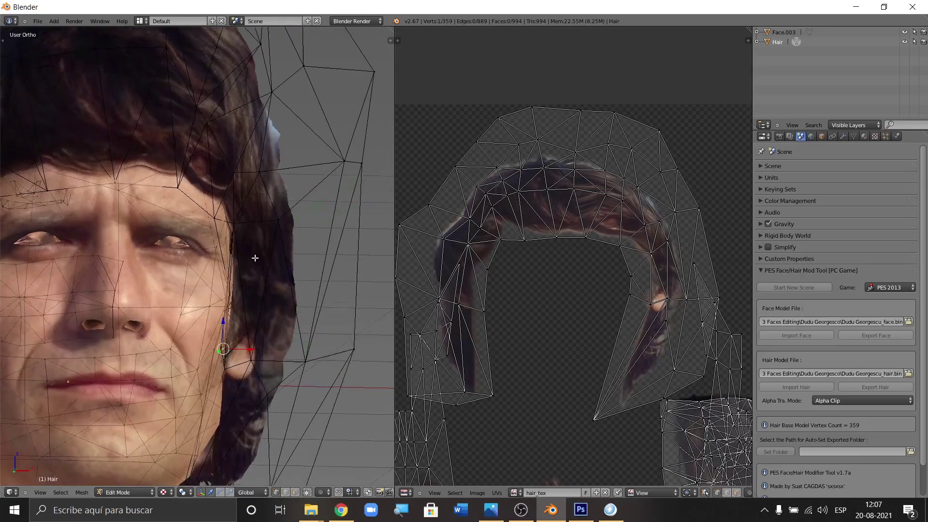
middle_click_drag(256, 258, 243, 265)
scroll(238, 240, "up", 3)
mouse_move(238, 232)
middle_mouse_down()
mouse_move(253, 234)
mouse_move(248, 224)
mouse_move(243, 238)
middle_mouse_up()
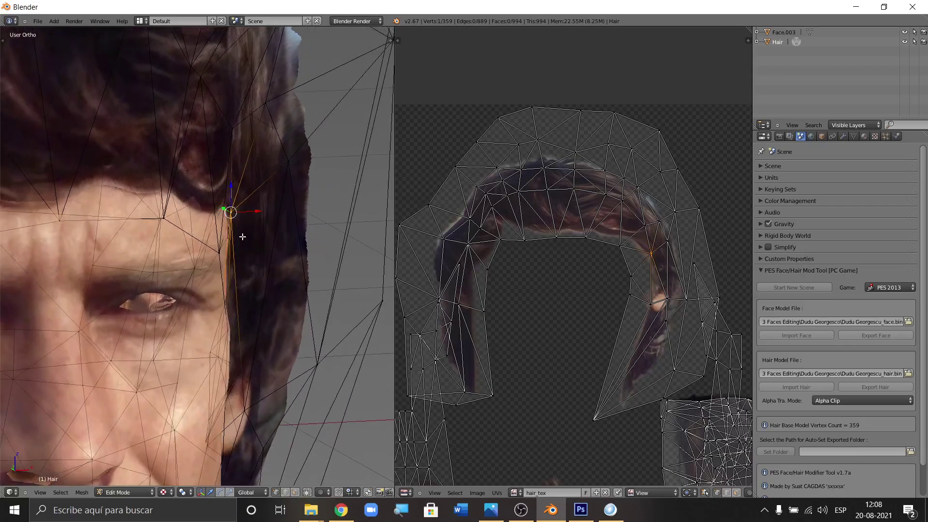
scroll(241, 222, "up", 3)
- Nudge the vertex beside the face slightly along the X axis
key("c")
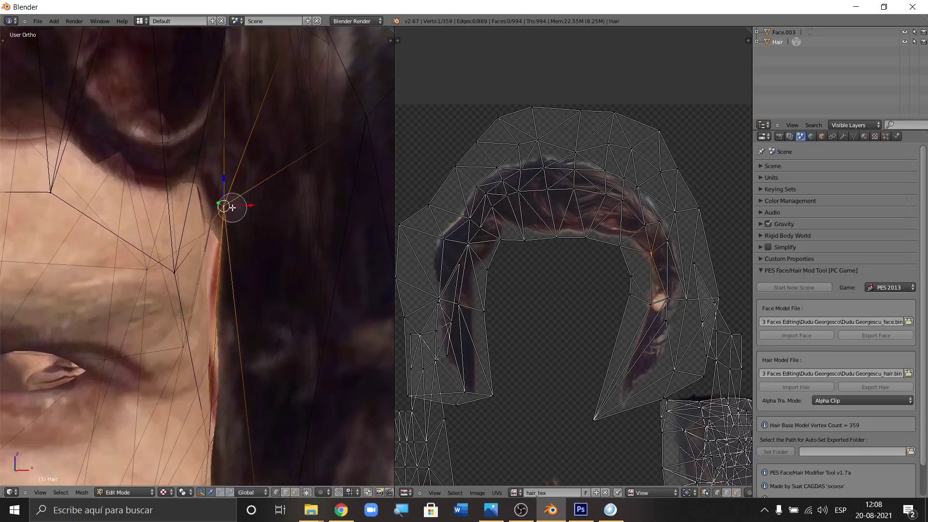
right_click(232, 207)
middle_click_drag(232, 208, 246, 207)
left_click_drag(251, 207, 247, 207)
middle_click_drag(247, 208, 232, 240)
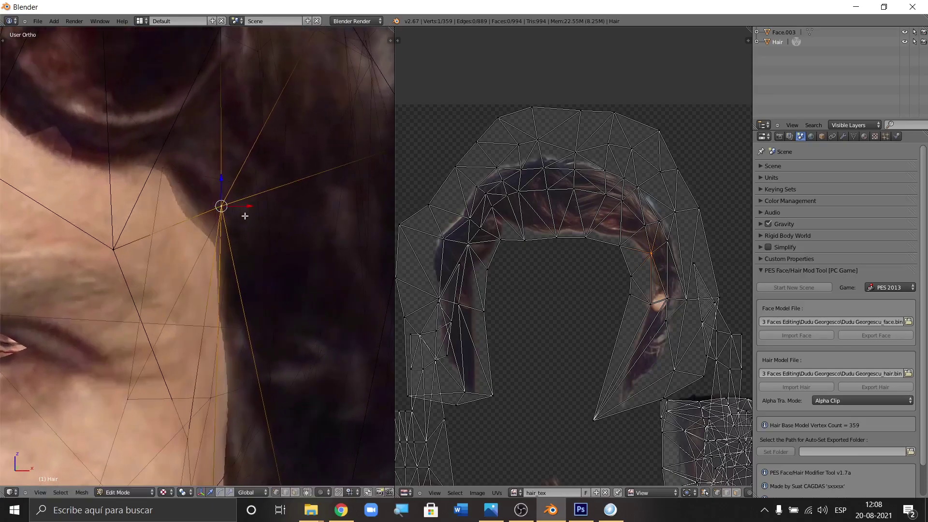
key("g")
key("x")
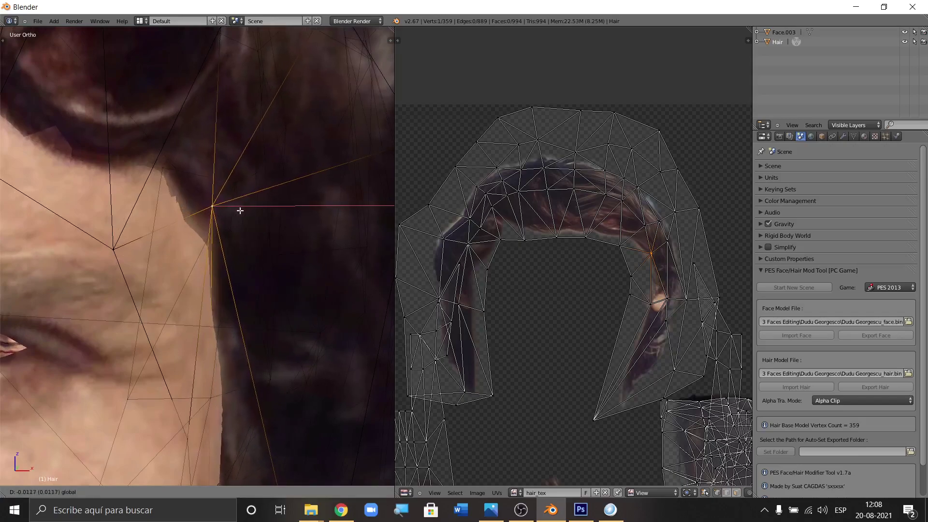
left_click(243, 211)
- Return to the front view, then turn the head to a three-quarter view
middle_click_drag(243, 211, 253, 254)
scroll(253, 251, "down", 4)
scroll(256, 238, "down", 5)
middle_click_drag(297, 316, 303, 284)
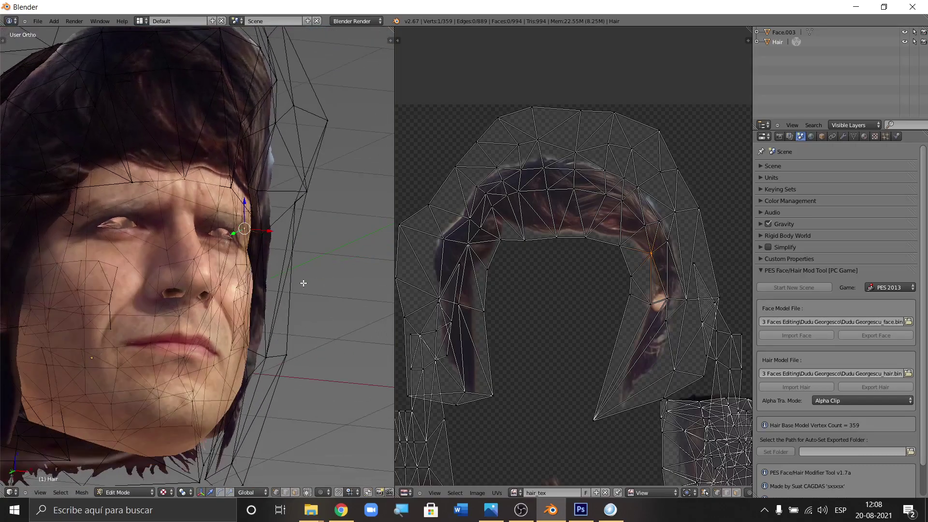
scroll(301, 283, "down", 4)
scroll(256, 252, "up", 2)
scroll(273, 269, "down", 3)
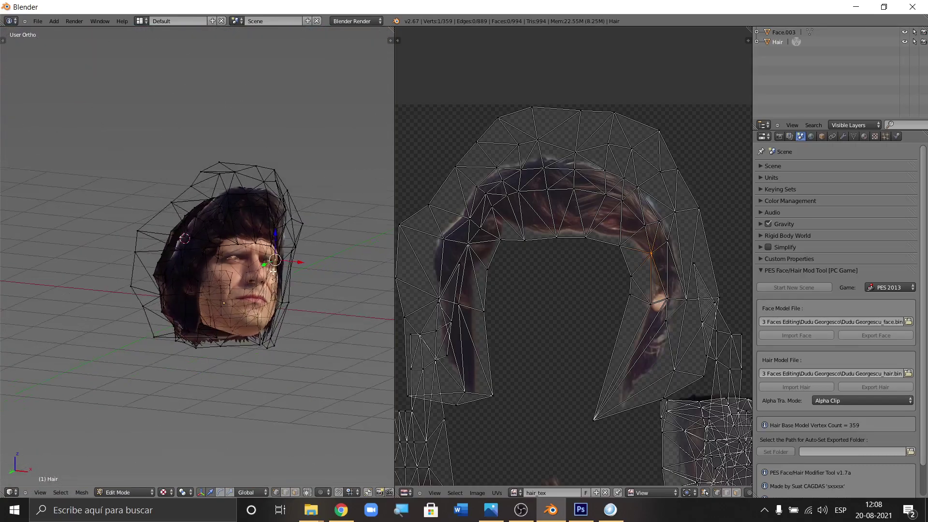
key("KP_1")
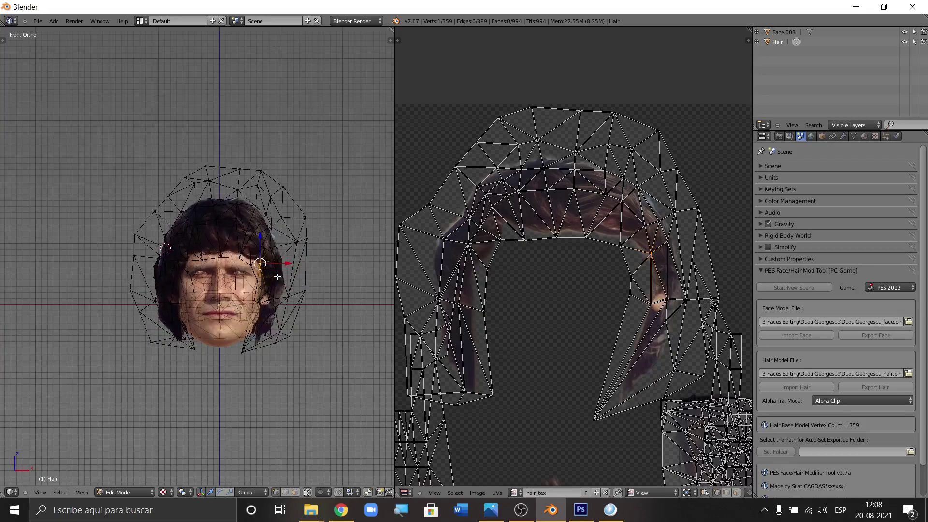
middle_click_drag(282, 278, 158, 266)
scroll(155, 266, "up", 5)
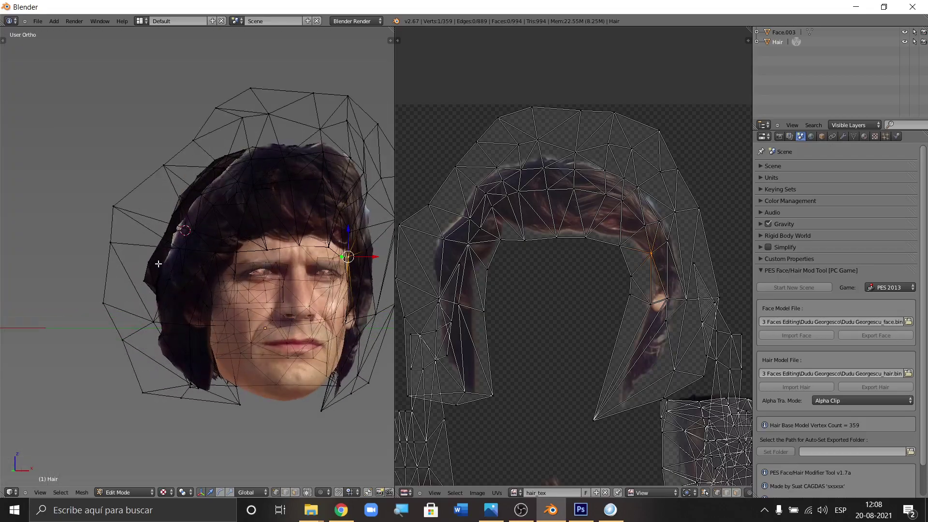
scroll(146, 292, "up", 2)
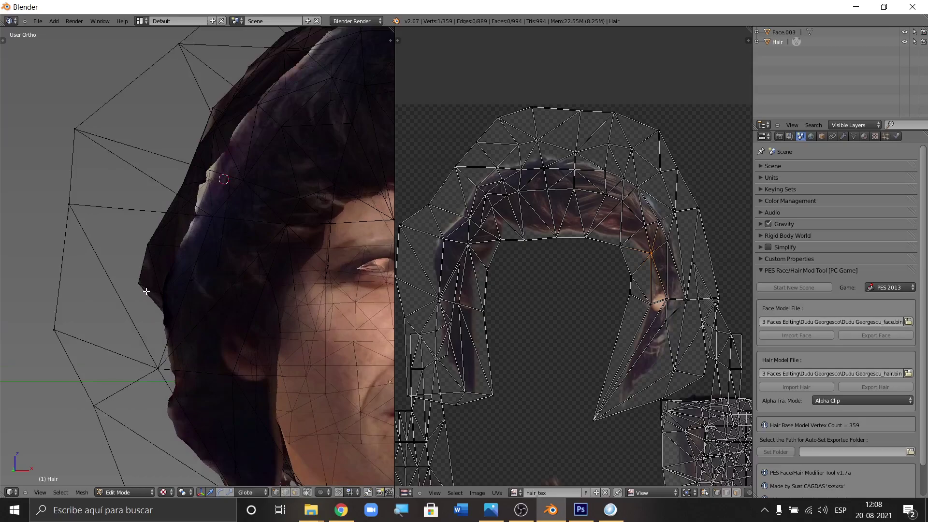
- Select three vertices along the hair's side edge beside the face
mouse_move(135, 267)
left_mouse_down()
mouse_move(144, 240)
mouse_move(134, 281)
left_mouse_up()
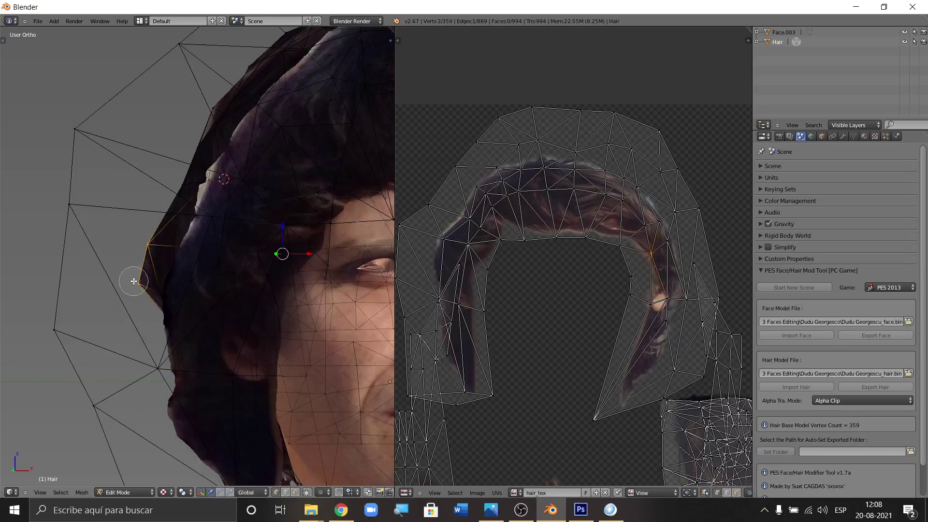
scroll(132, 270, "down", 4)
key("a")
key("a")
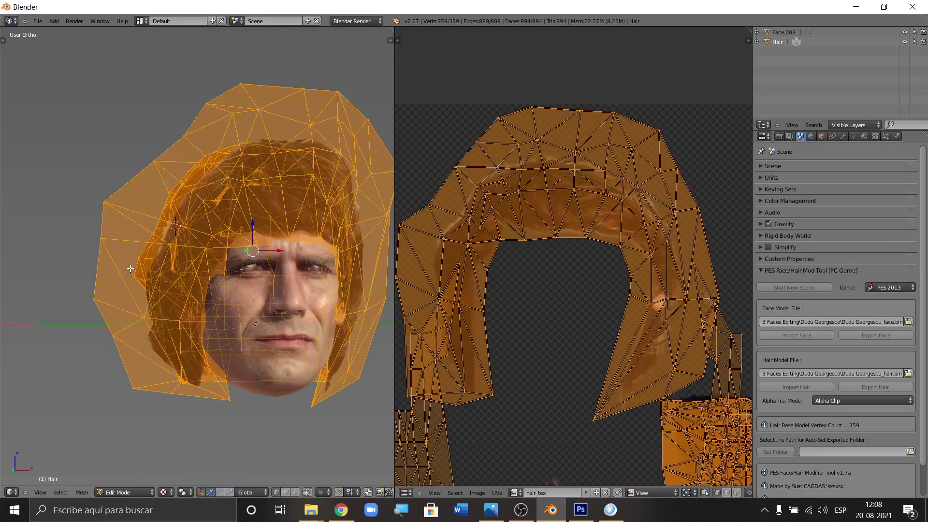
key("a")
scroll(130, 269, "up", 1)
mouse_move(138, 253)
left_mouse_down()
mouse_move(137, 267)
mouse_move(182, 262)
left_mouse_up()
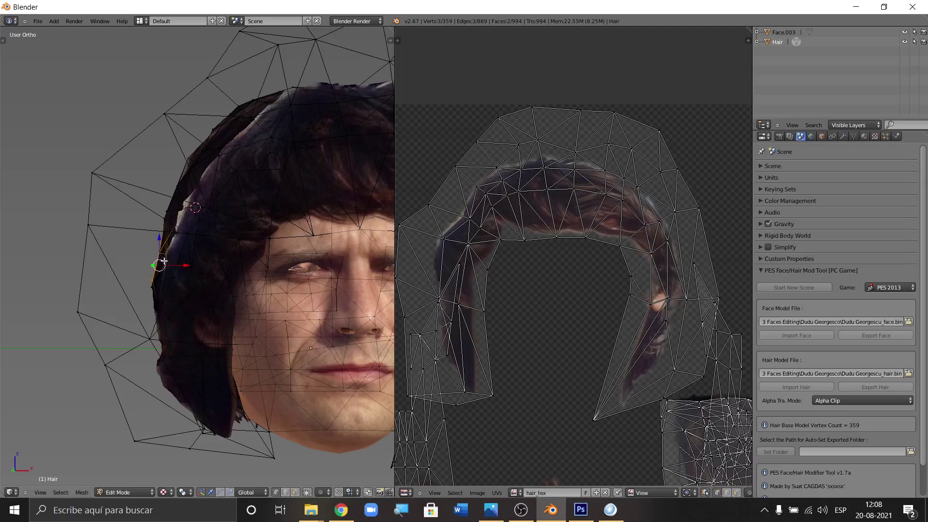
- Circle-select a hair-edge vertex beside the temple and move it about 0.0227 along X
scroll(165, 262, "up", 2)
key("a")
key("a")
key("a")
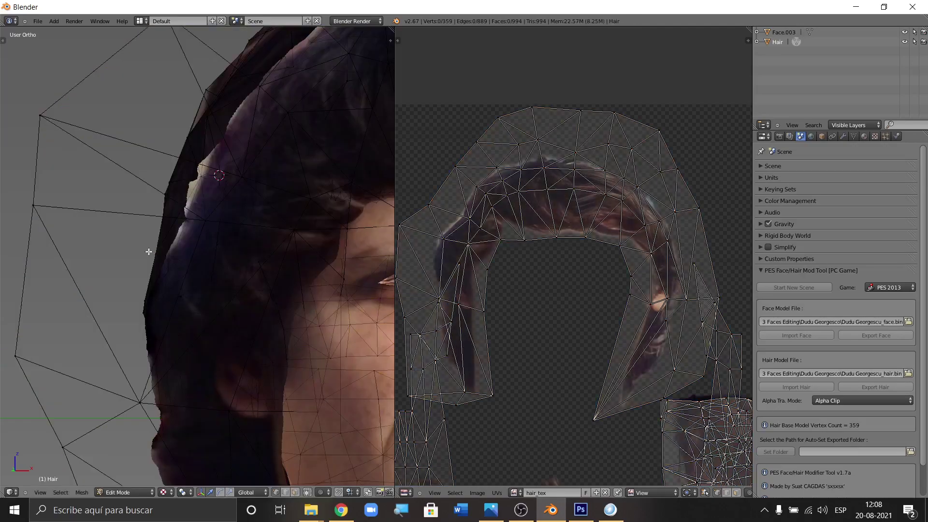
key("c")
left_click(152, 248)
key("Escape")
left_click_drag(182, 254, 175, 256)
scroll(106, 225, "down", 4)
key("a")
scroll(123, 269, "down", 2)
key("a")
key("a")
key("KP_4")
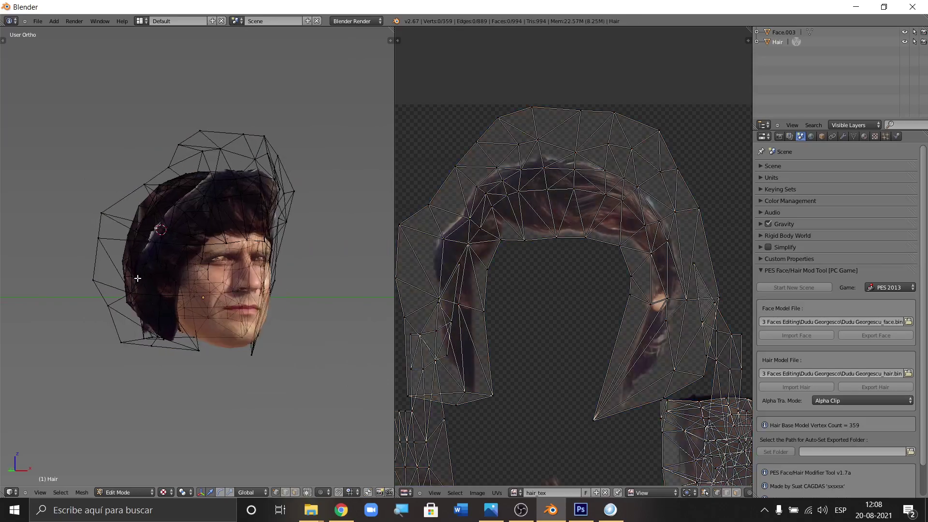
scroll(138, 278, "up", 2)
scroll(121, 346, "up", 2)
scroll(149, 335, "up", 1)
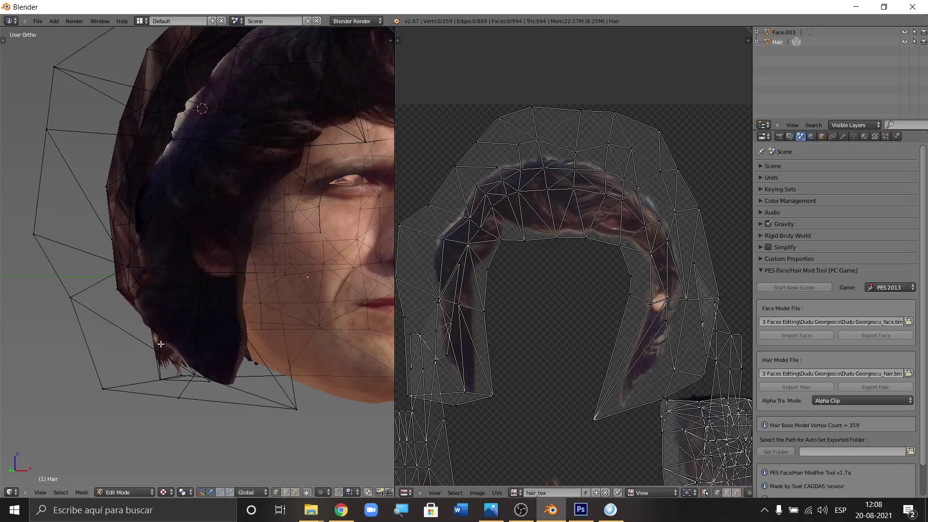
- Move an edge on the hair's lower side about 0.116 along X toward the head
scroll(159, 341, "up", 2)
right_click(147, 314)
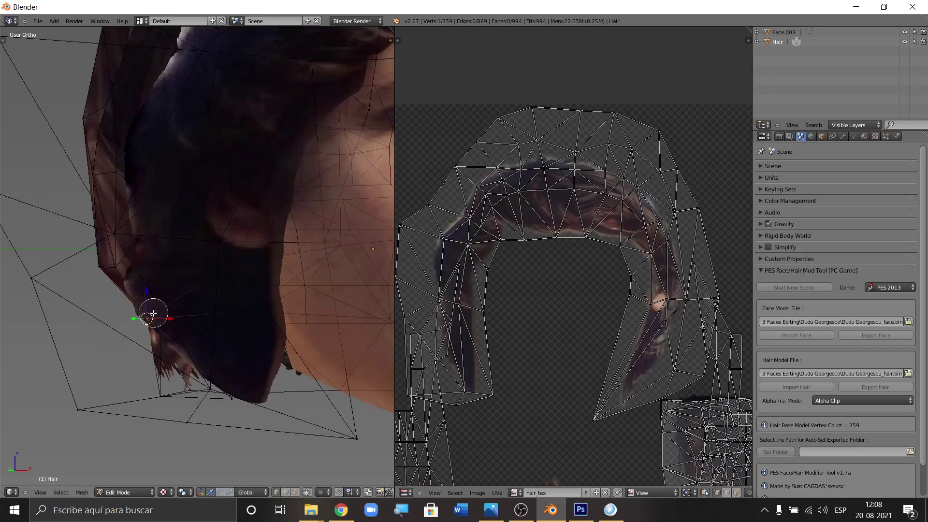
right_click(157, 310)
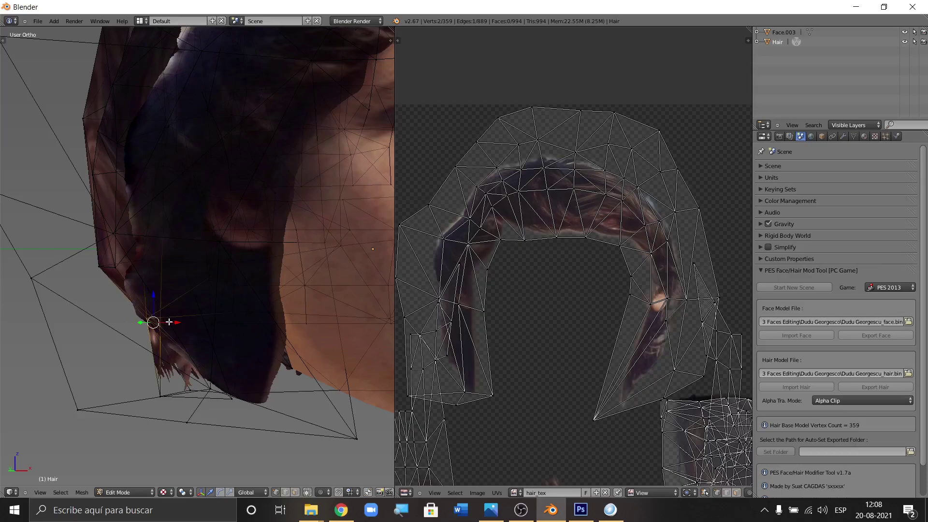
key("g")
key("x")
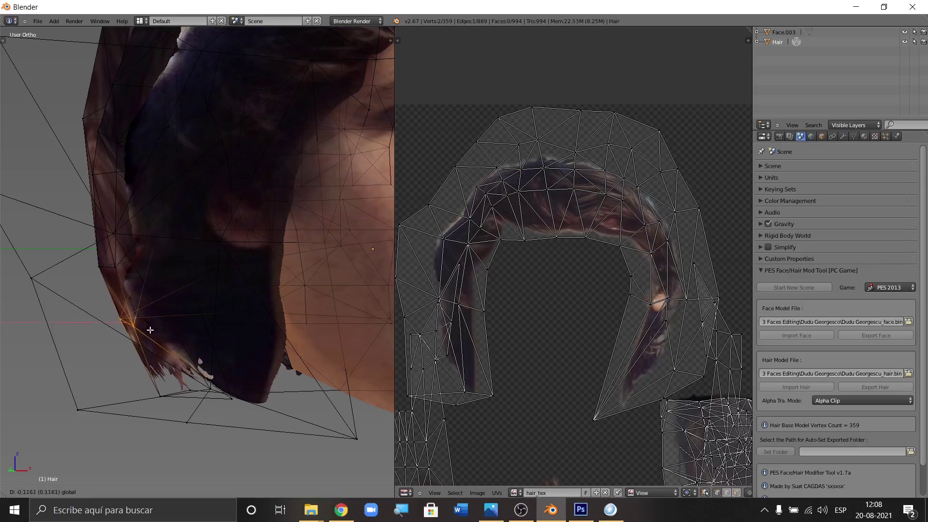
left_click(150, 330)
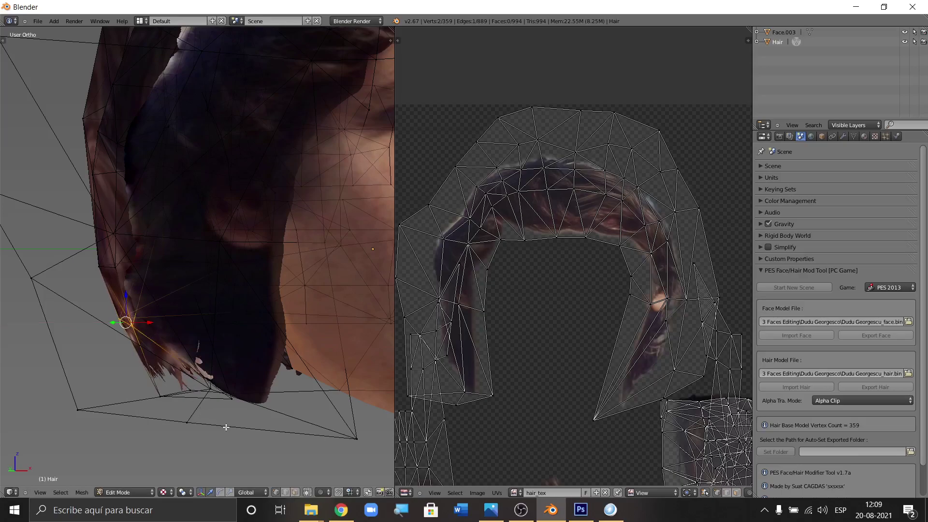
- Select the bottom tip vertices of the hair and pull them about 0.016 left along X
scroll(216, 397, "up", 2)
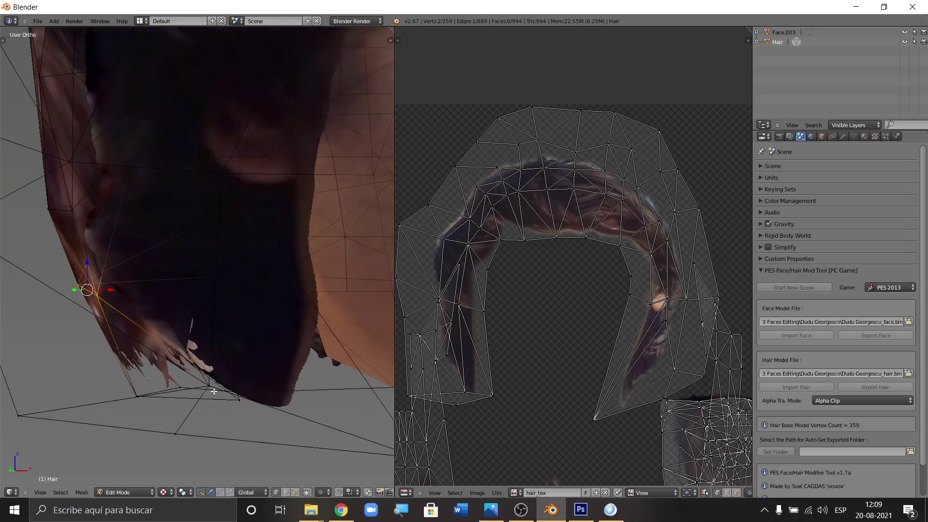
right_click(242, 404)
key("c")
left_click(223, 390)
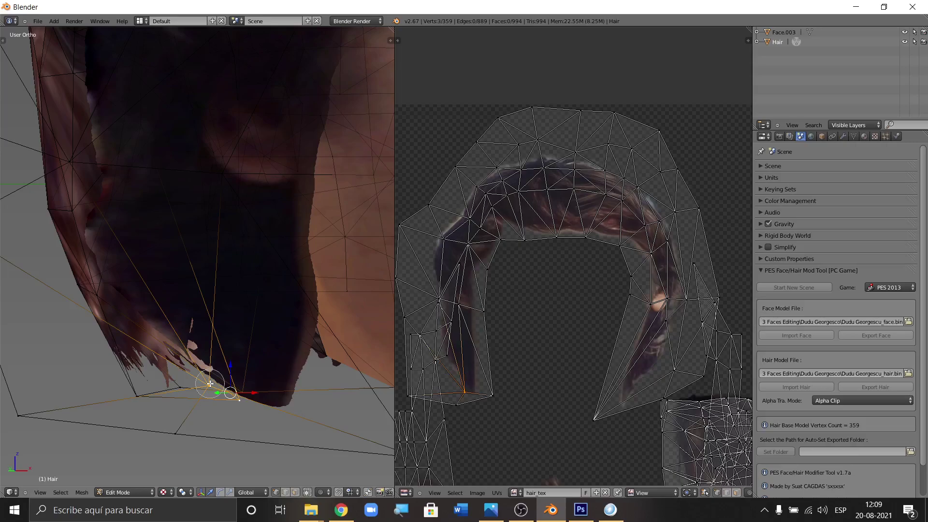
right_click(471, 385)
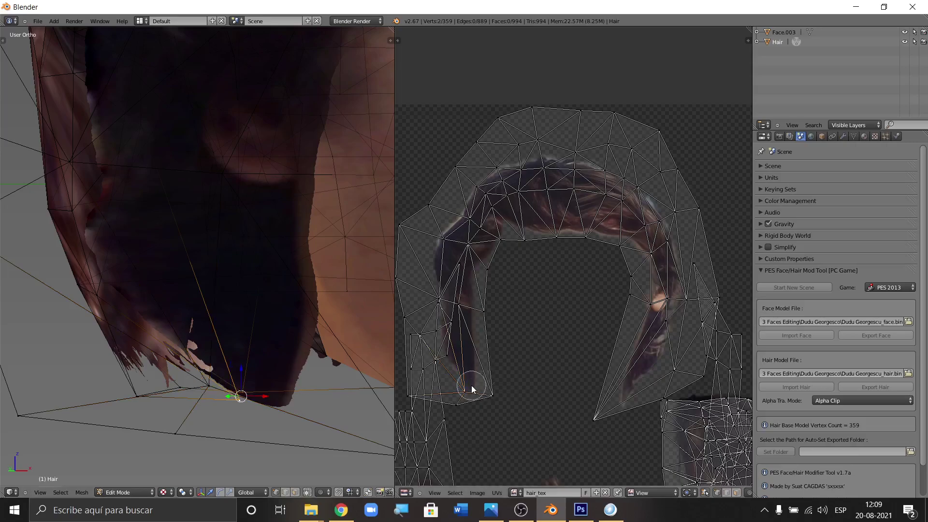
left_click_drag(260, 398, 256, 399)
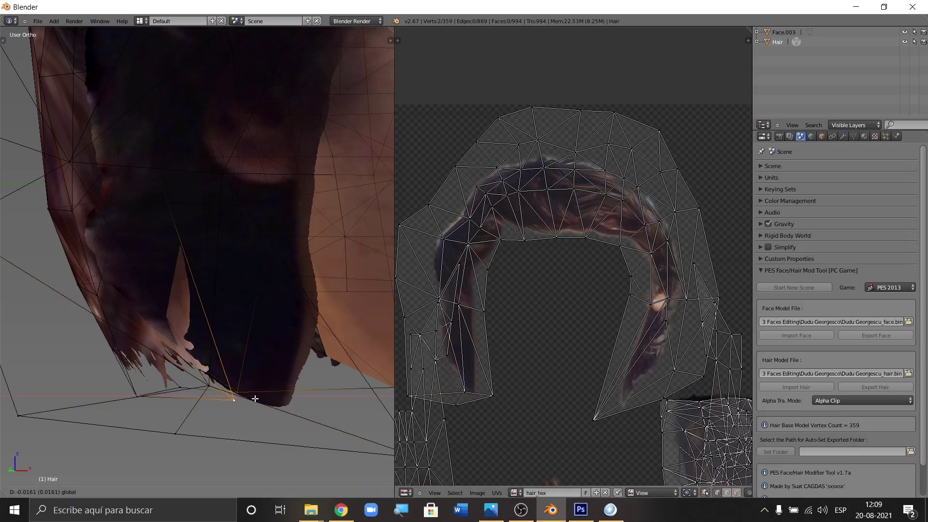
left_click(234, 401)
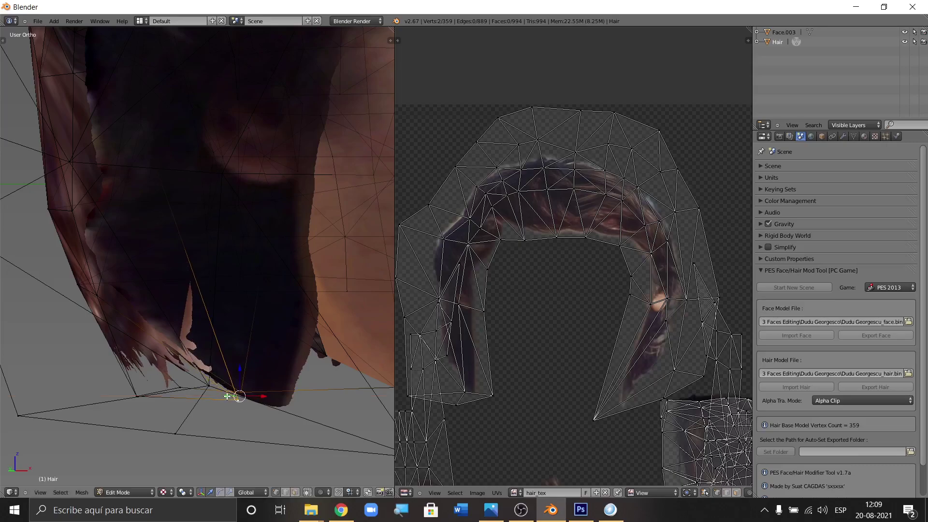
- Rotate the view one step and shift a vertex at the top of the hair along X
scroll(203, 383, "down", 4)
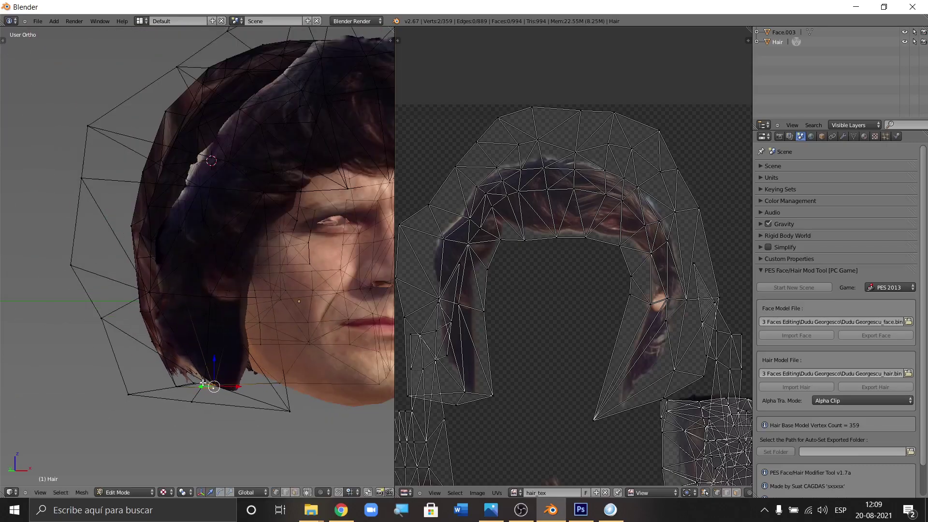
scroll(203, 385, "down", 2)
key("a")
key("a")
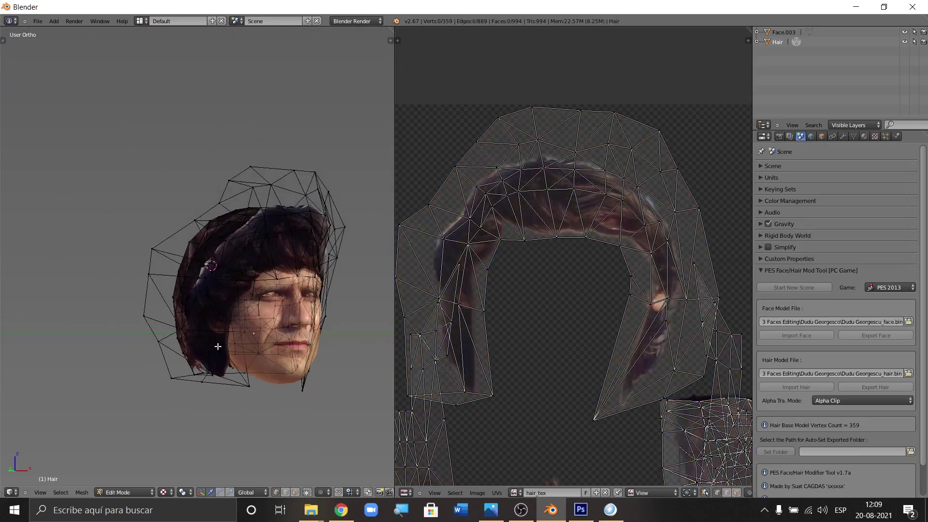
key("KP_4")
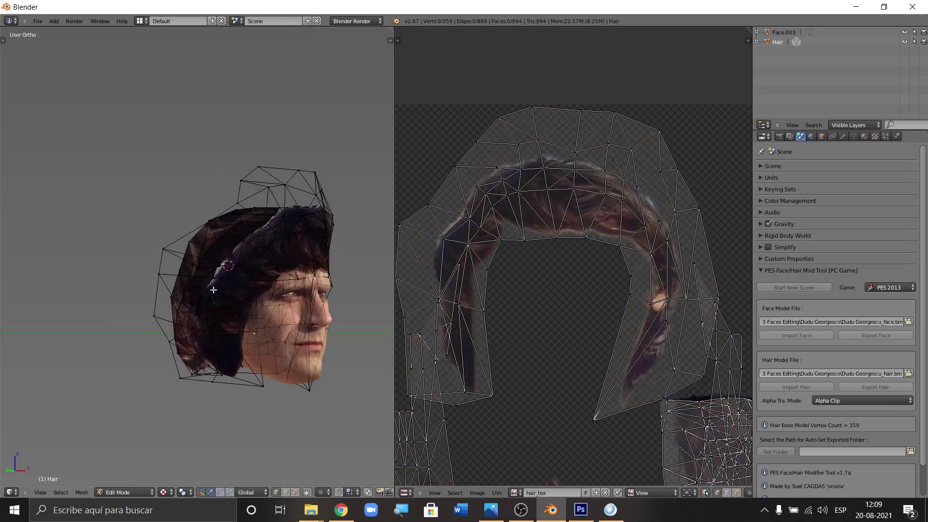
scroll(170, 223, "up", 2)
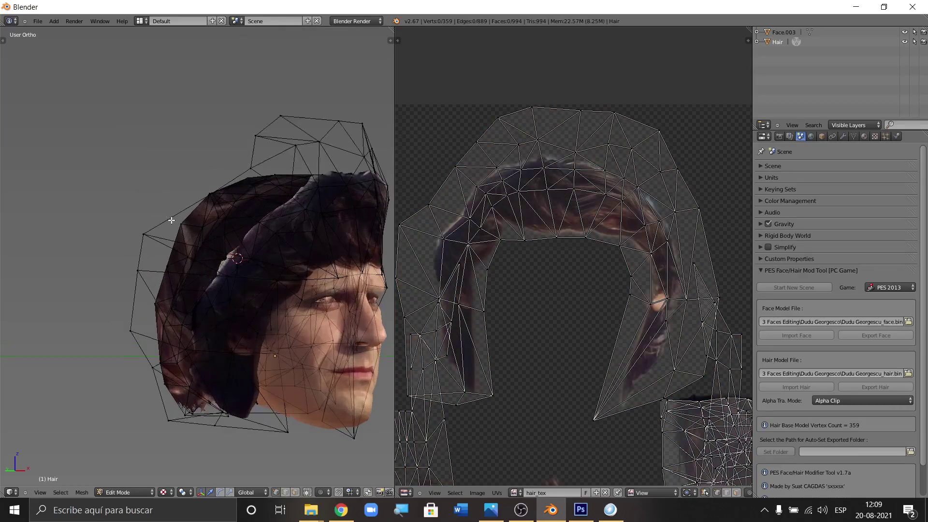
scroll(171, 220, "up", 1)
right_click(172, 222)
scroll(179, 221, "up", 1)
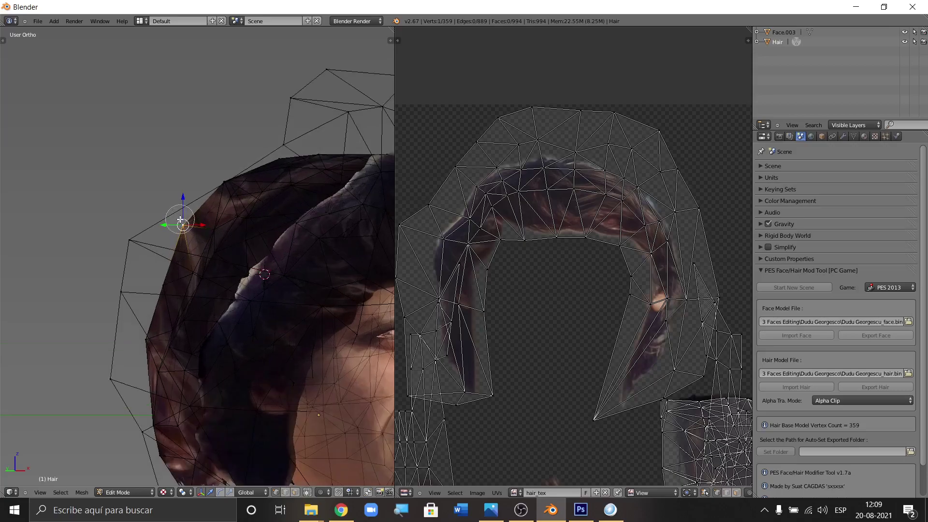
left_click_drag(200, 224, 203, 223)
- Select a second top vertex and push it further along X
right_click(224, 181, "shift")
right_click(220, 172)
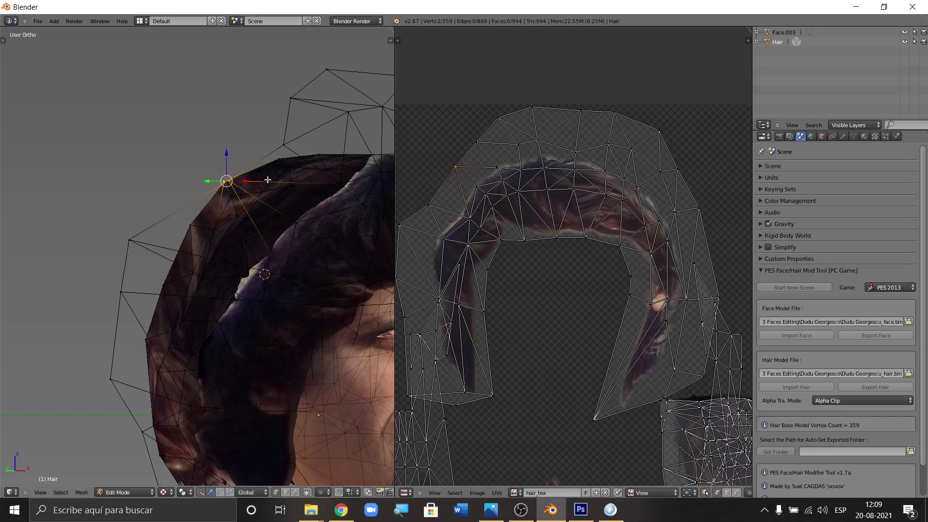
middle_click(457, 165)
right_click(458, 167)
left_click_drag(243, 183, 249, 182)
scroll(247, 179, "down", 4)
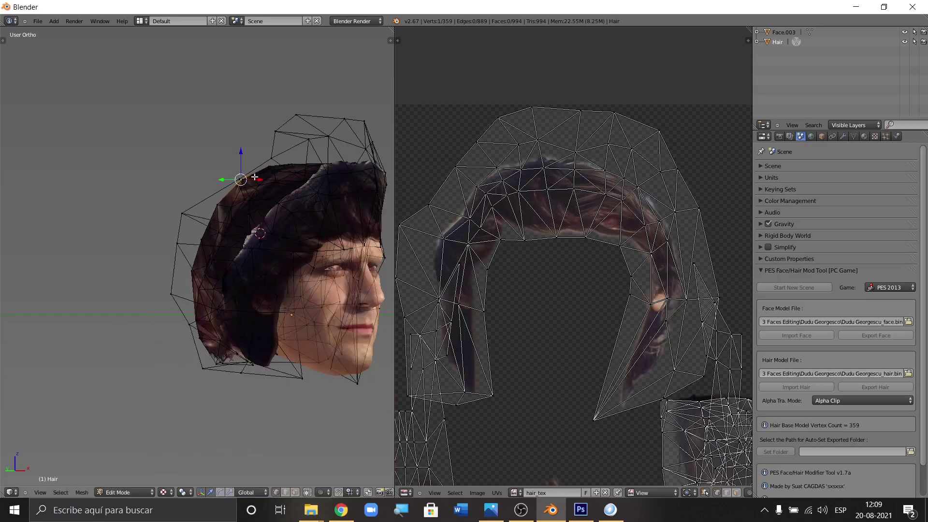
- Circle-select an upper back hair-edge vertex and move it about 0.0303 right along X
key("a")
key("a")
scroll(191, 265, "up", 6)
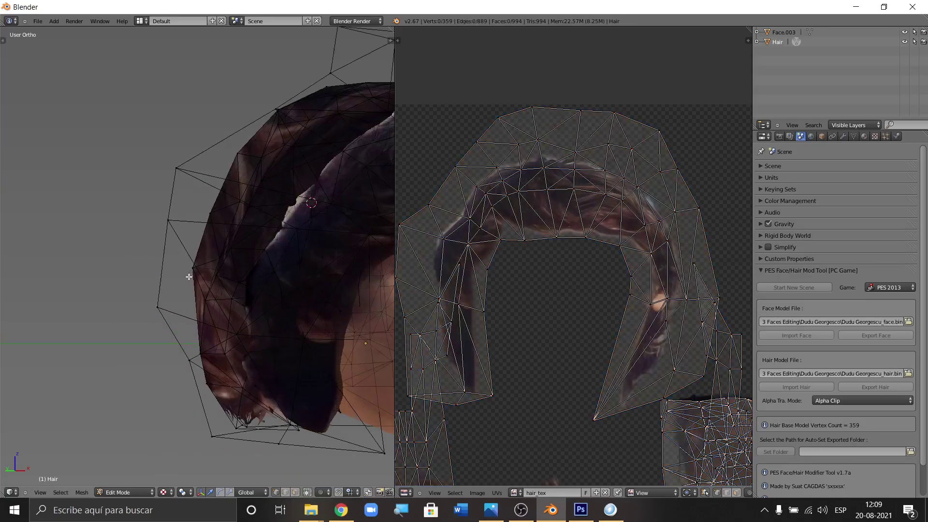
key("c")
left_click(191, 265)
right_click(191, 265)
left_click_drag(208, 266, 217, 267)
scroll(182, 259, "down", 3)
key("a")
key("a")
scroll(175, 260, "down", 2)
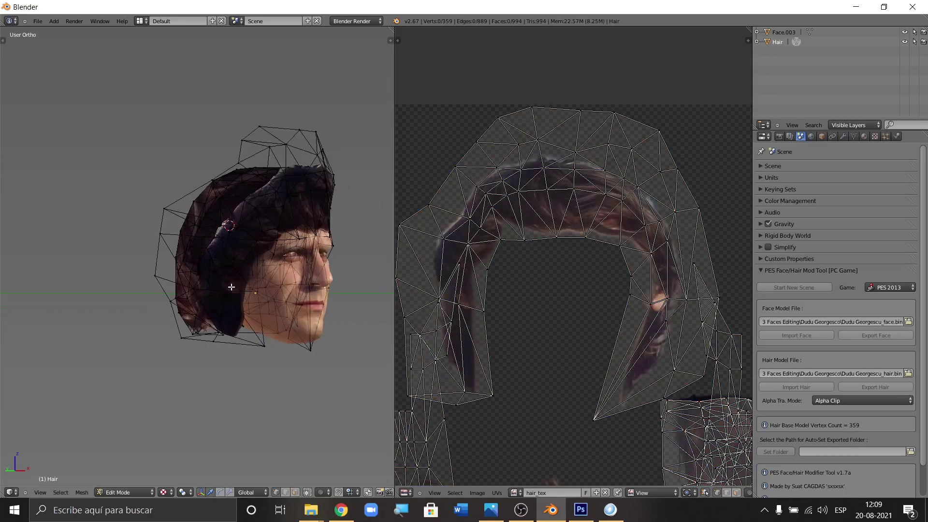
- Orbit the head with Numpad 4 until it is seen in side profile
middle_click_drag(231, 288, 232, 286)
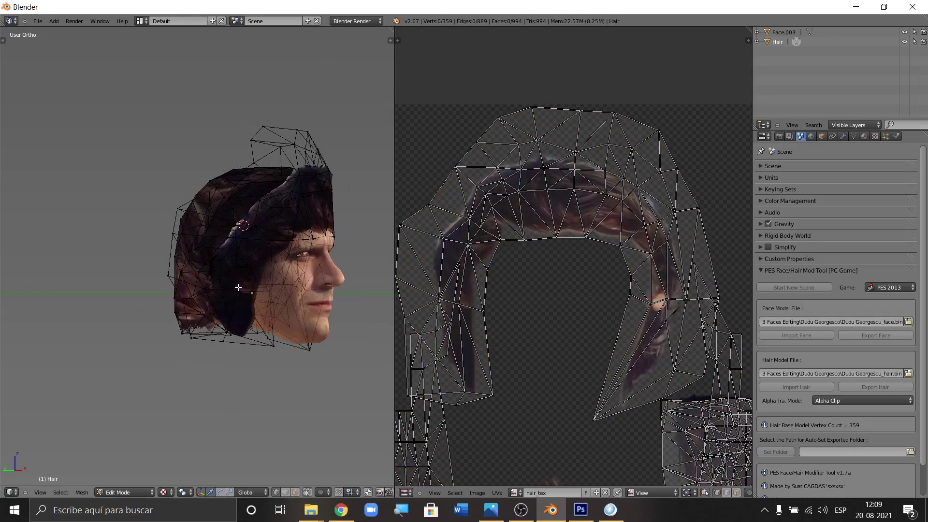
key("KP_4")
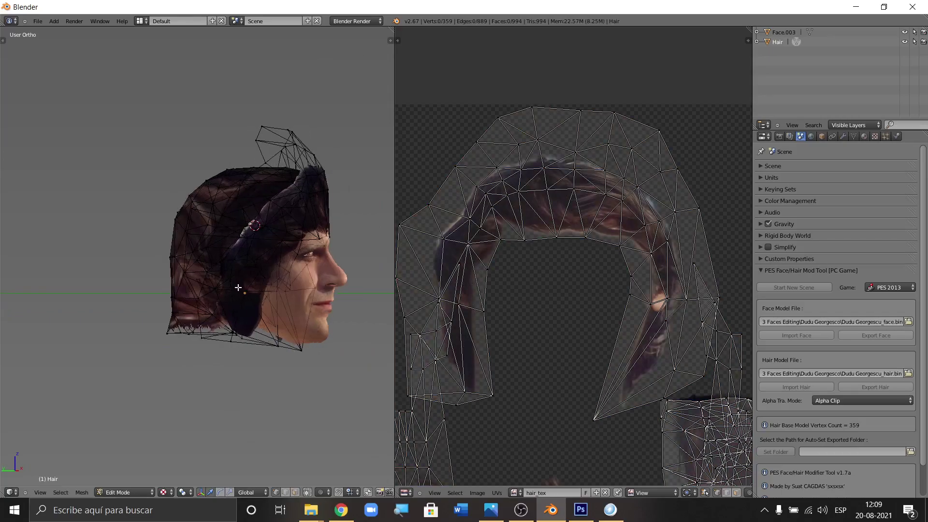
key("KP_4")
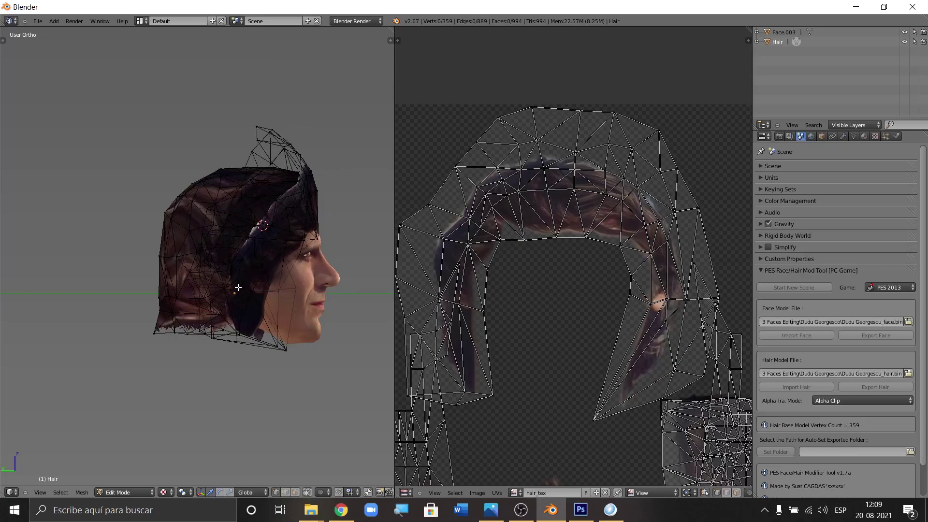
scroll(158, 225, "up", 2)
- Move a vertex on the hair's back edge along Y to hug the head
scroll(165, 201, "up", 1)
right_click(159, 206)
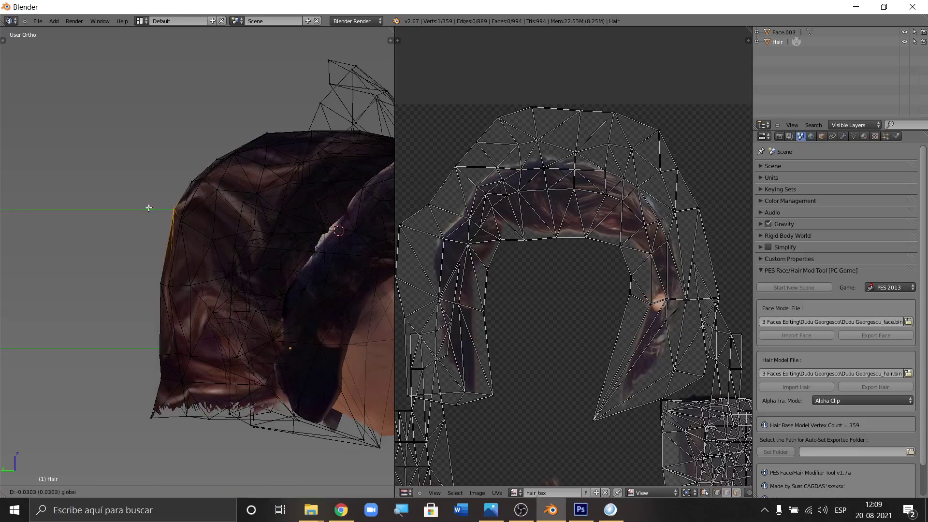
scroll(164, 208, "down", 3)
key("a")
key("a")
key("a")
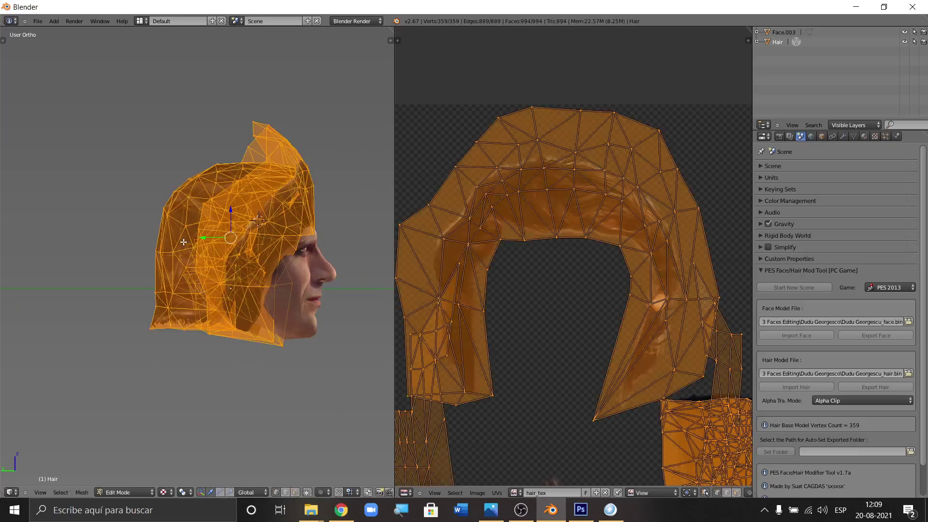
key("KP_4")
key("KP_4")
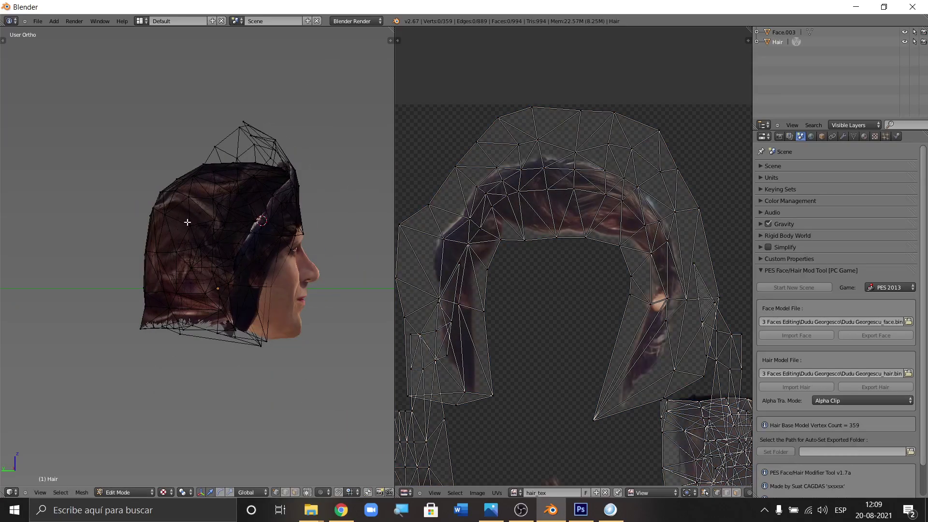
scroll(116, 295, "up", 2)
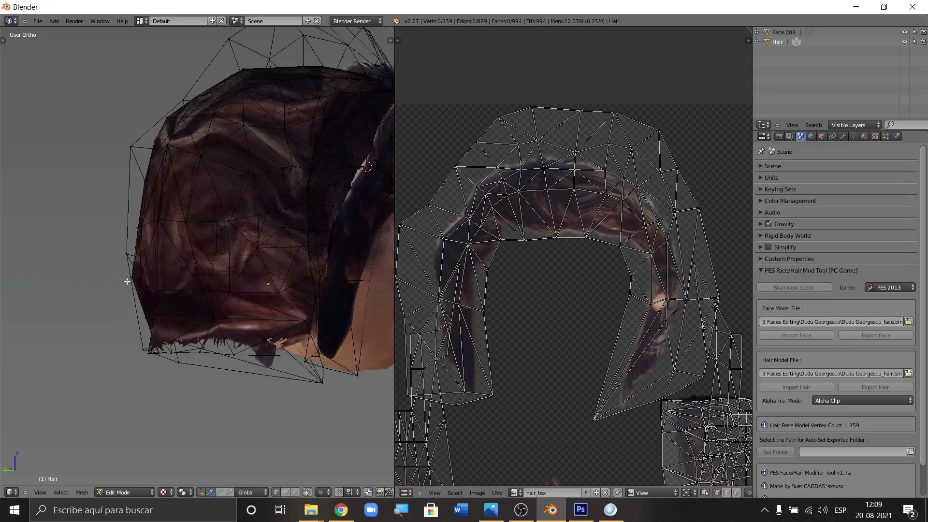
right_click(128, 280)
scroll(128, 281, "up", 2)
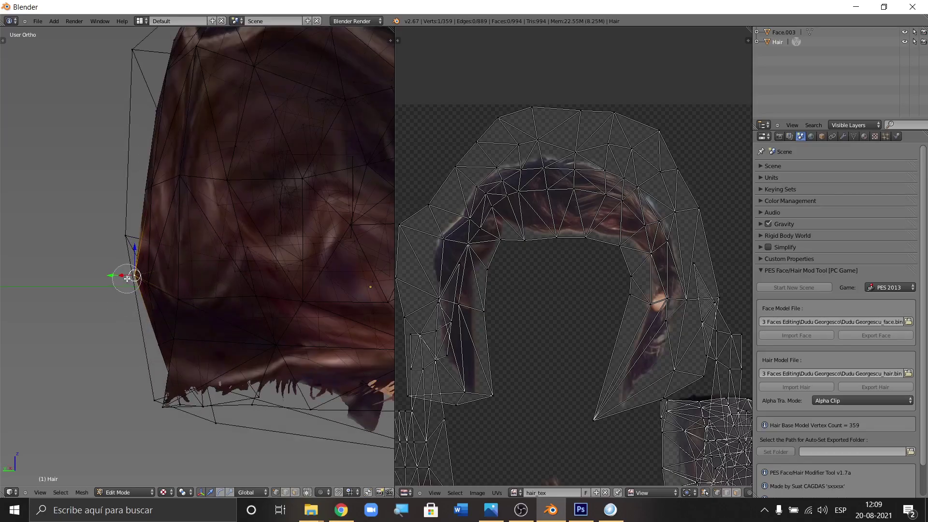
key("g")
key("y")
left_click(117, 273)
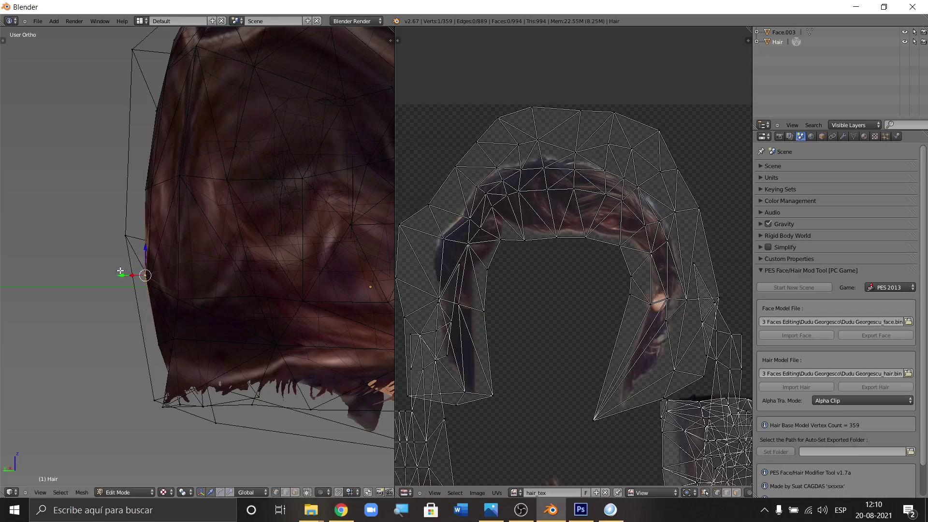
- Turn toward the back, circle-select two lower back-edge vertices, then undo the change
scroll(116, 274, "down", 4)
key("a")
key("a")
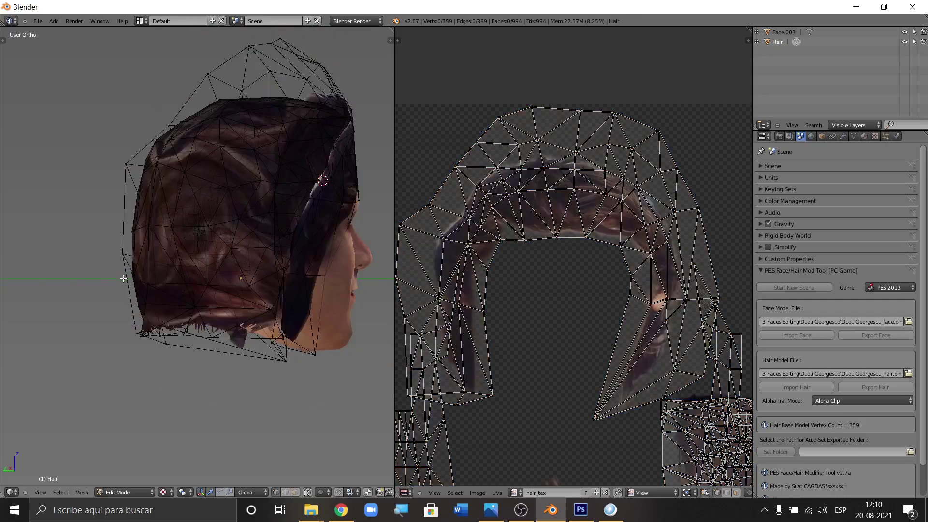
key("KP_4")
key("KP_4")
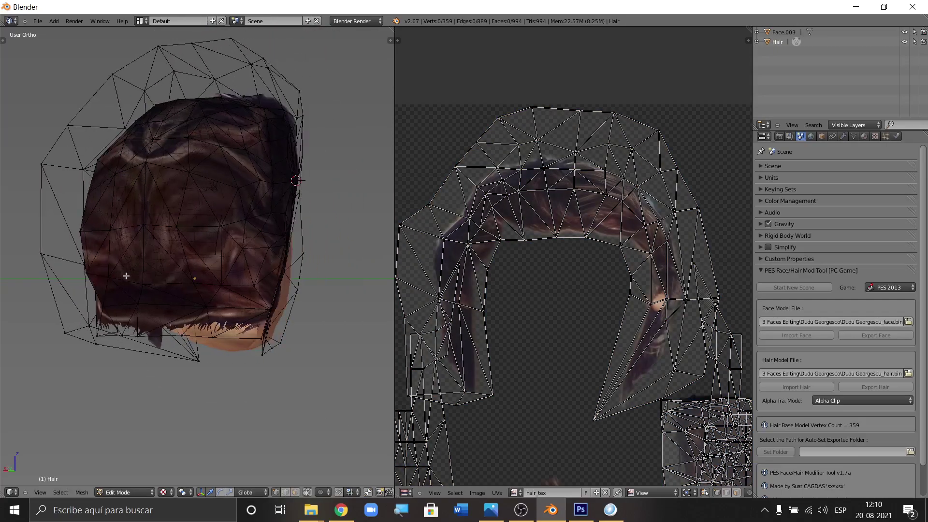
scroll(125, 263, "down", 2)
scroll(127, 256, "up", 2)
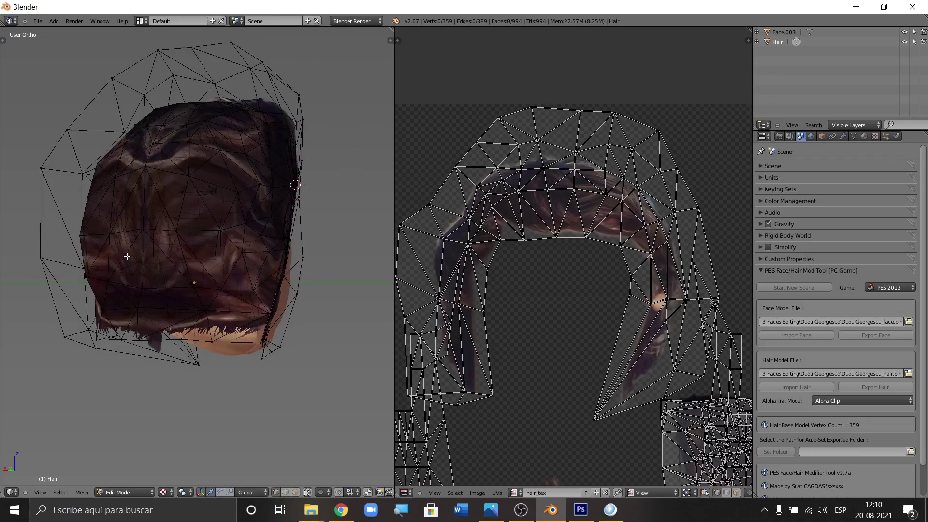
key("KP_4")
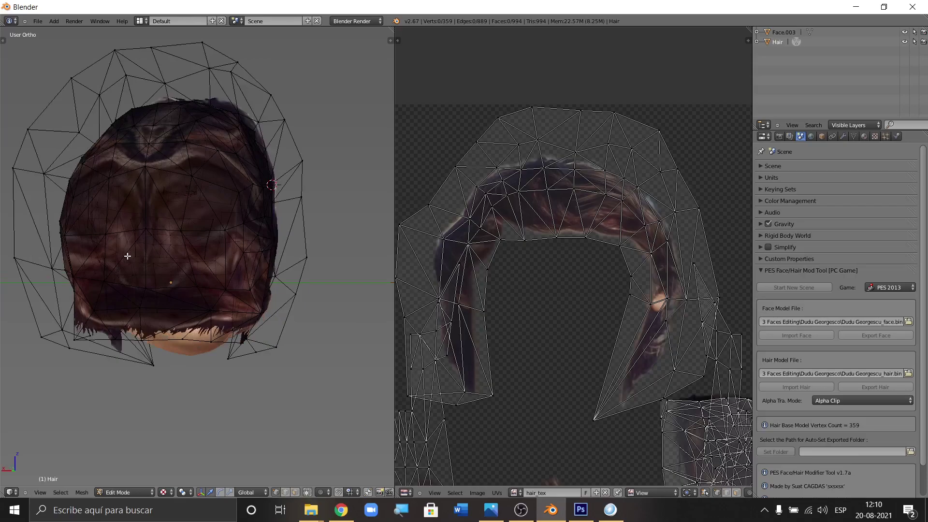
scroll(127, 256, "up", 5)
key("c")
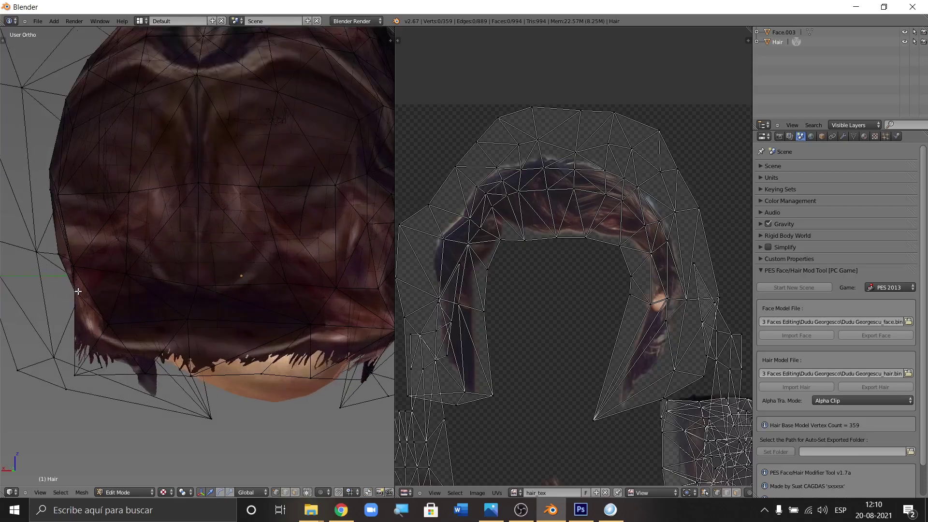
left_click_drag(74, 292, 46, 288)
right_click(72, 288)
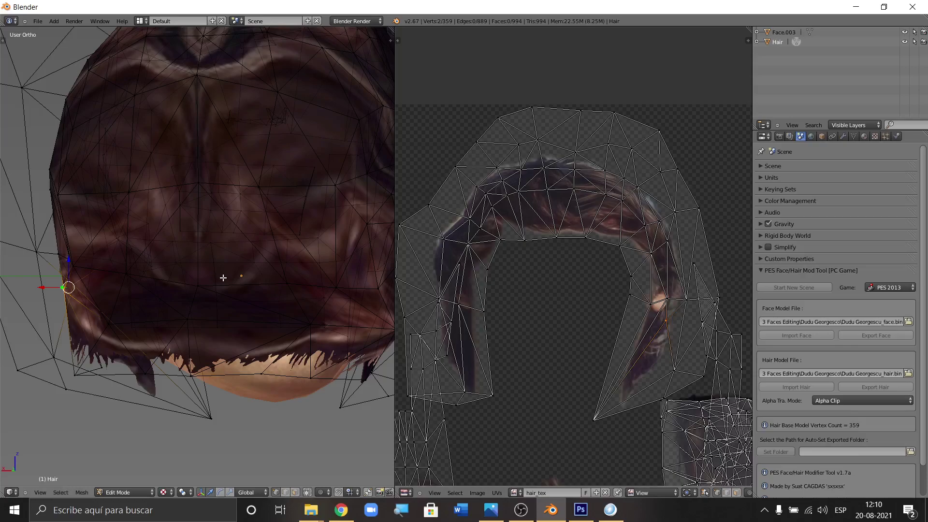
key("ctrl+z")
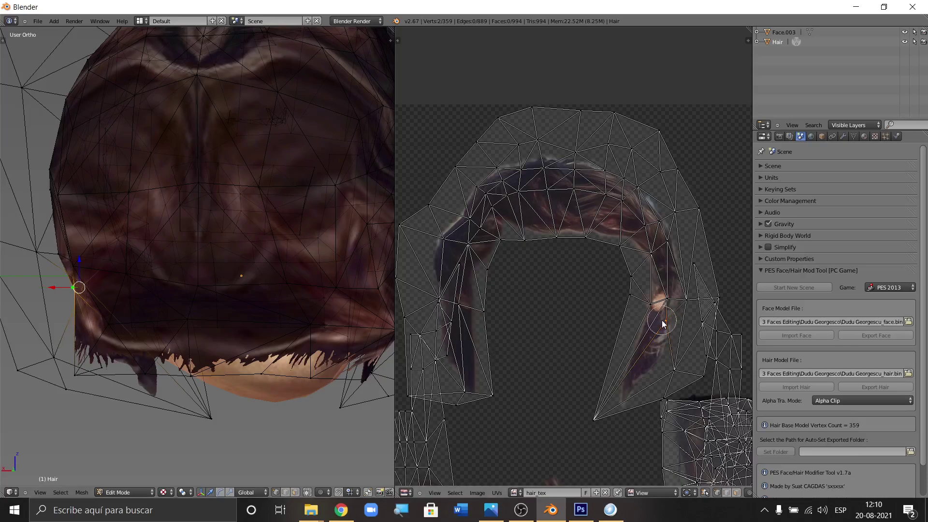
- Move a single hair-edge vertex at the lower back outward, then deselect all
right_click(74, 290)
key("g")
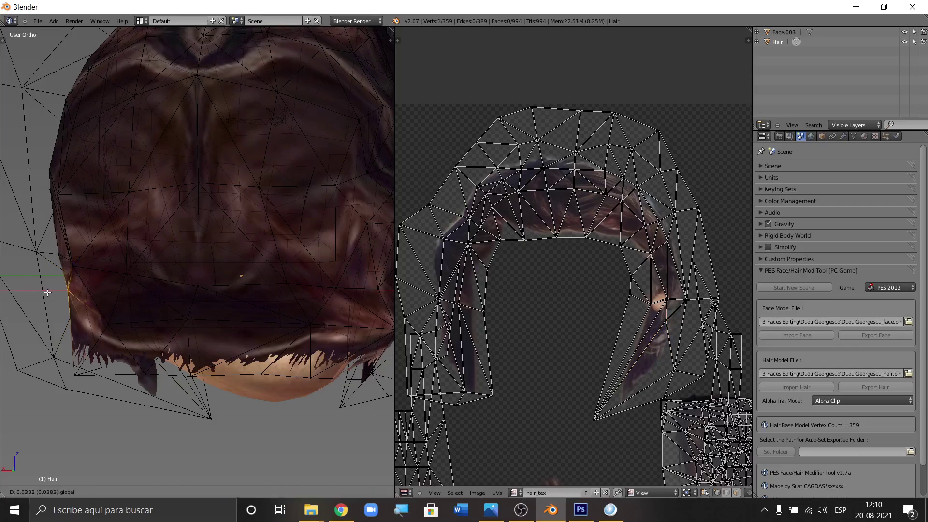
left_click(42, 292)
scroll(85, 277, "down", 3)
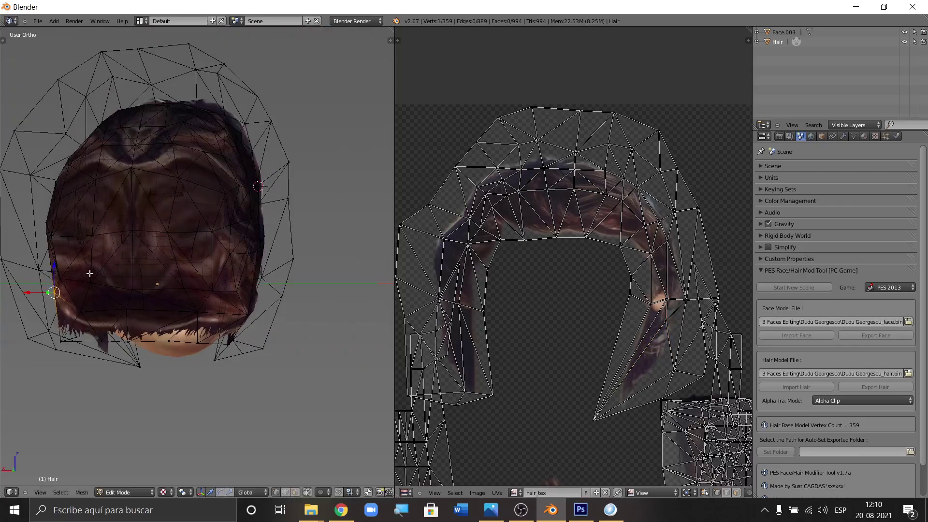
key("a")
key("a")
key("a")
- Orbit around the head to check the fit, ending in Right Ortho view
middle_click_drag(59, 247, 131, 230)
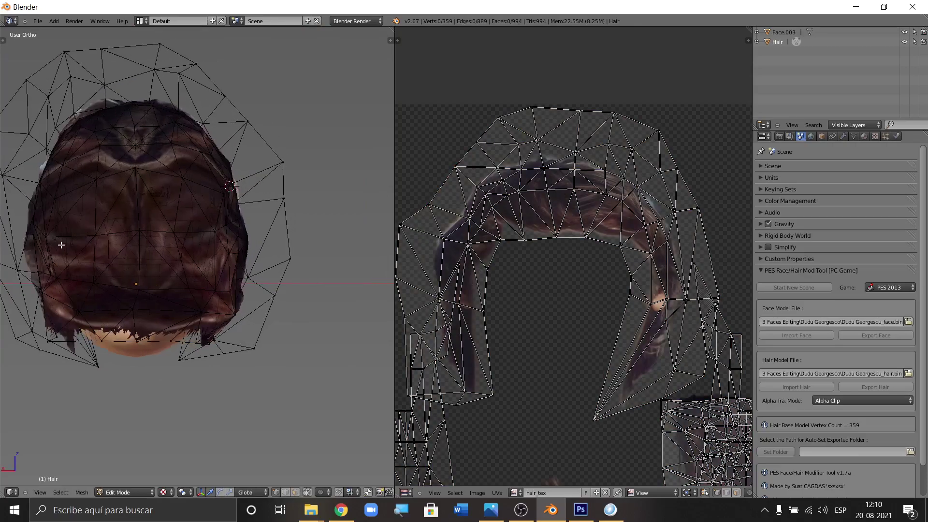
key("KP_4")
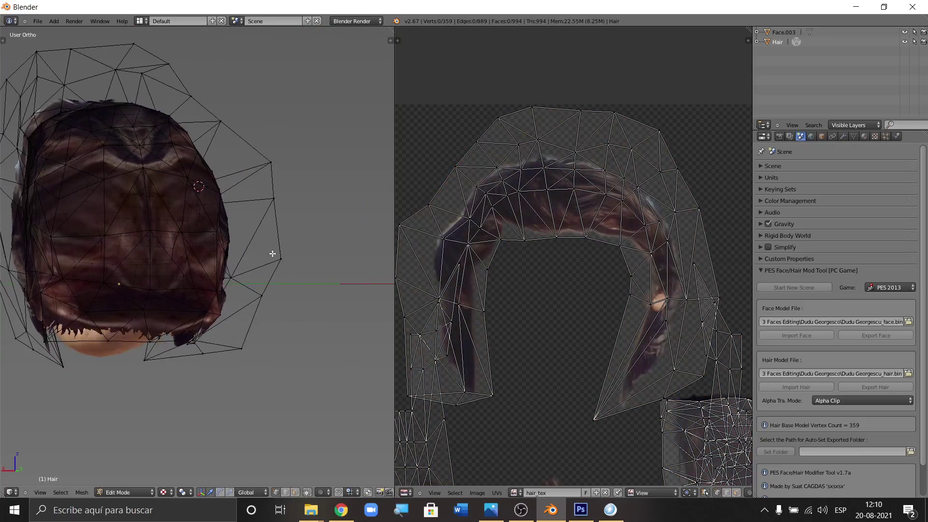
key("KP_4")
key("KP_6")
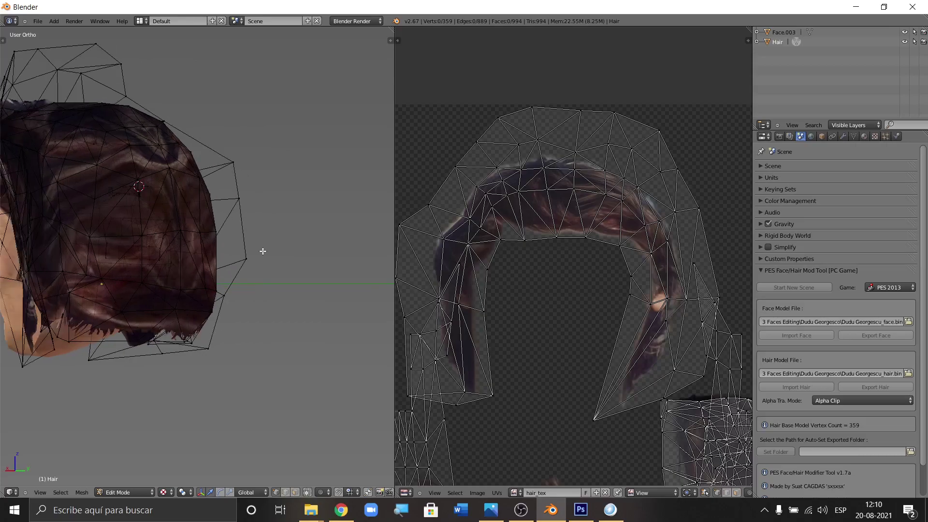
key("KP_6")
key("KP_6")
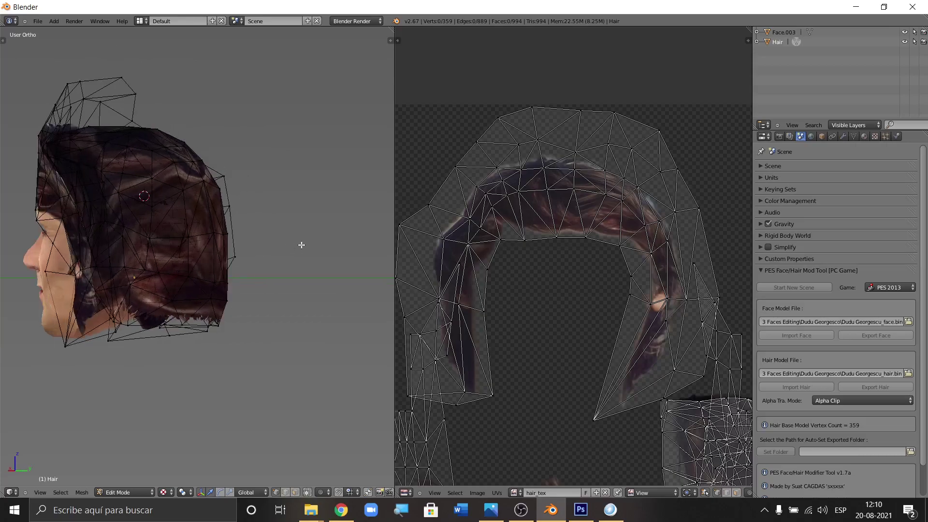
key("KP_6")
key("KP_4")
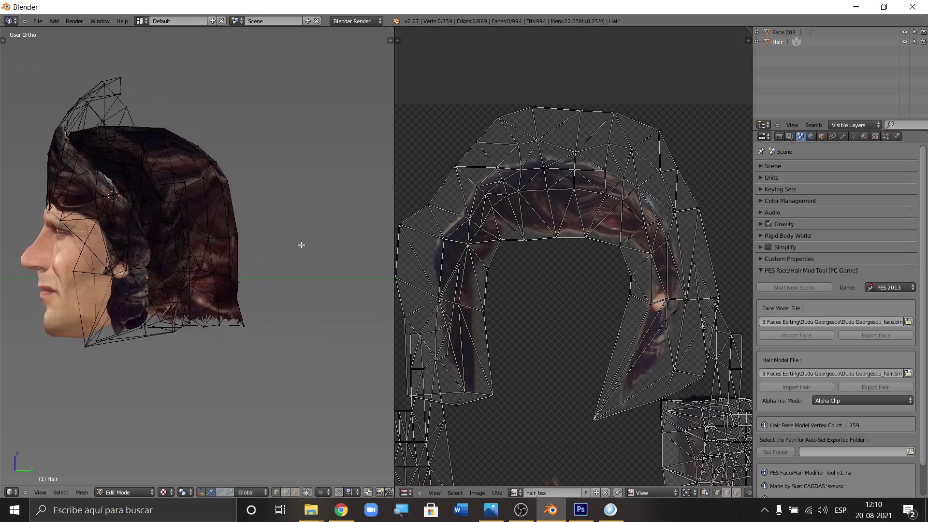
key("KP_3")
scroll(298, 212, "down", 2)
scroll(289, 216, "up", 1)
scroll(270, 213, "down", 2)
scroll(256, 213, "up", 1)
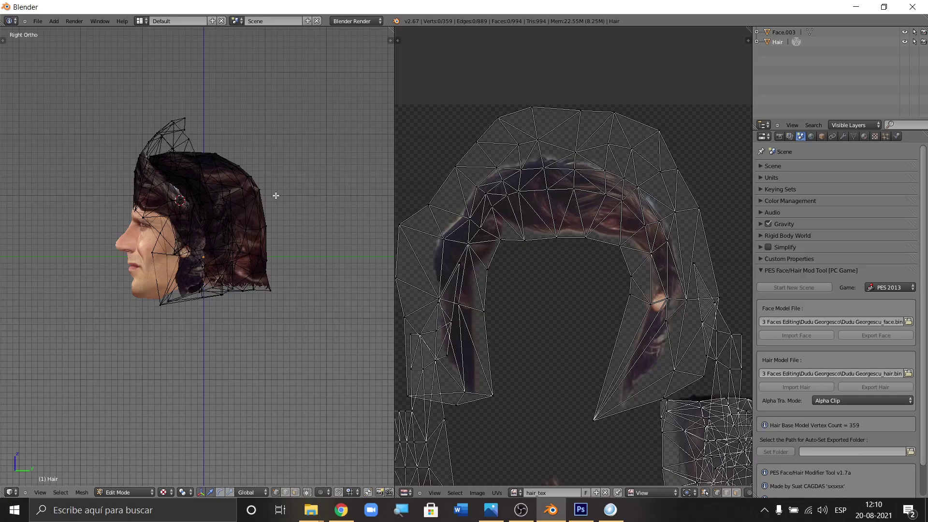
- Circle-select the vertices along the back of the hair, try moving them, then undo
scroll(267, 198, "up", 1)
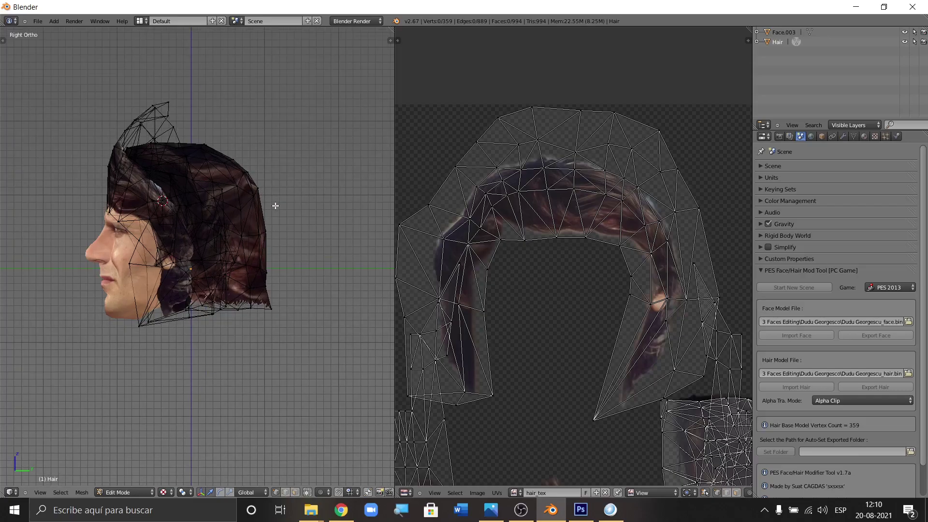
key("c")
scroll(243, 160, "down", 2)
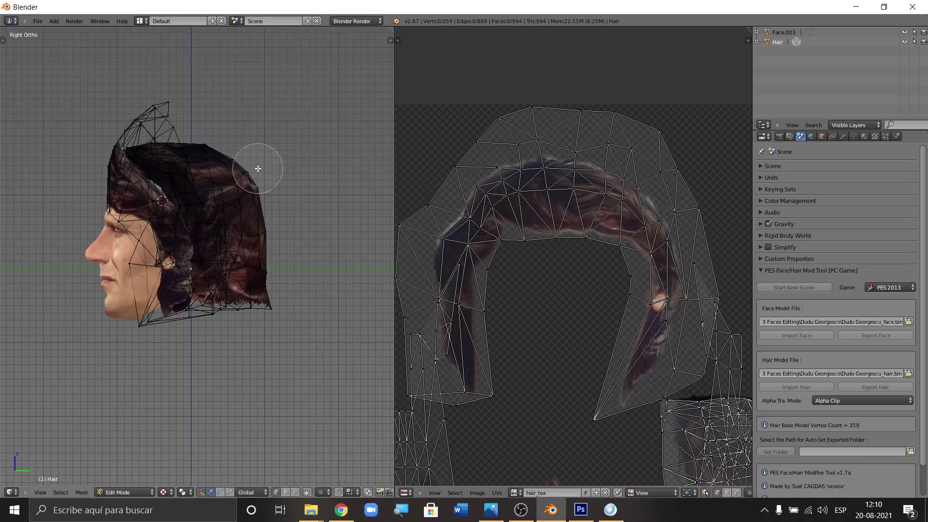
mouse_move(228, 140)
left_mouse_down()
mouse_move(252, 193)
mouse_move(265, 306)
left_mouse_up()
key("Escape")
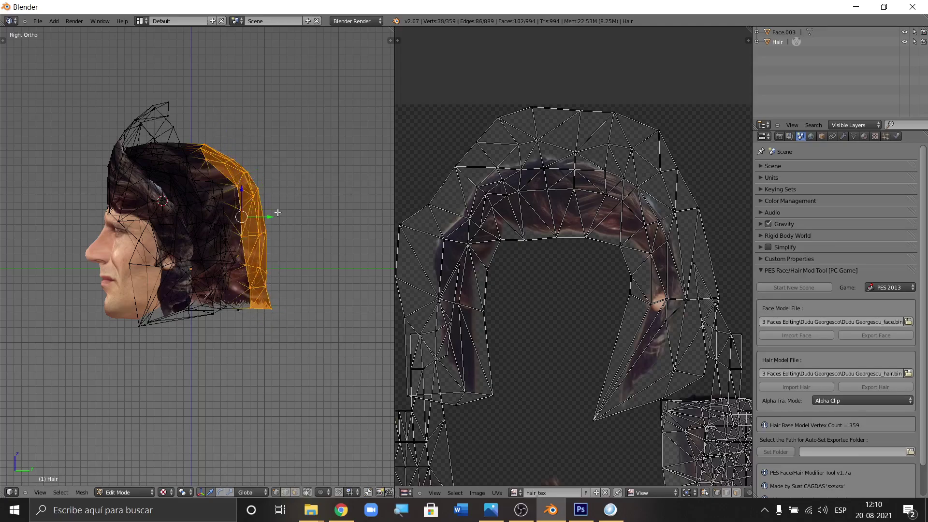
left_click_drag(271, 218, 262, 218)
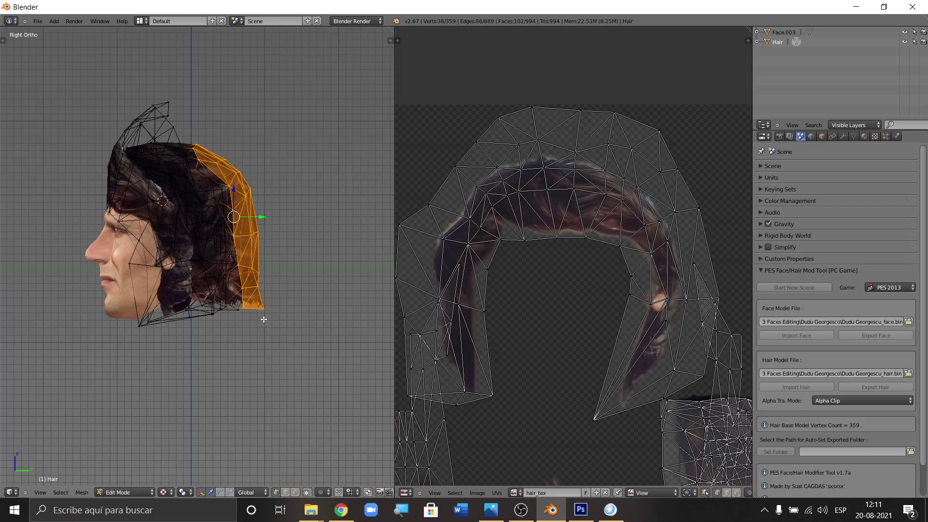
key("ctrl+z")
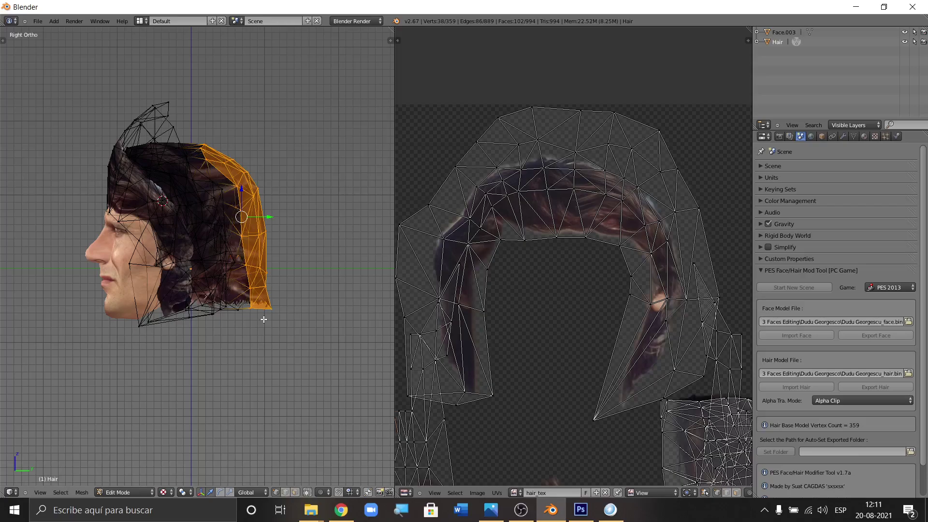
- From the right side view, pull the back-hair vertices about 0.0218 units toward the face
middle_click_drag(280, 377, 255, 328)
key("KP_3")
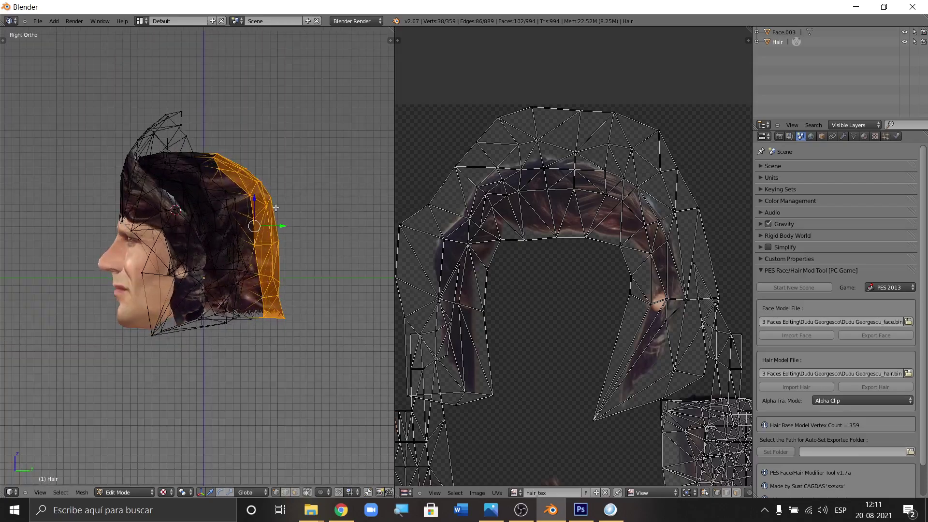
scroll(283, 233, "up", 2)
left_click_drag(277, 233, 271, 237)
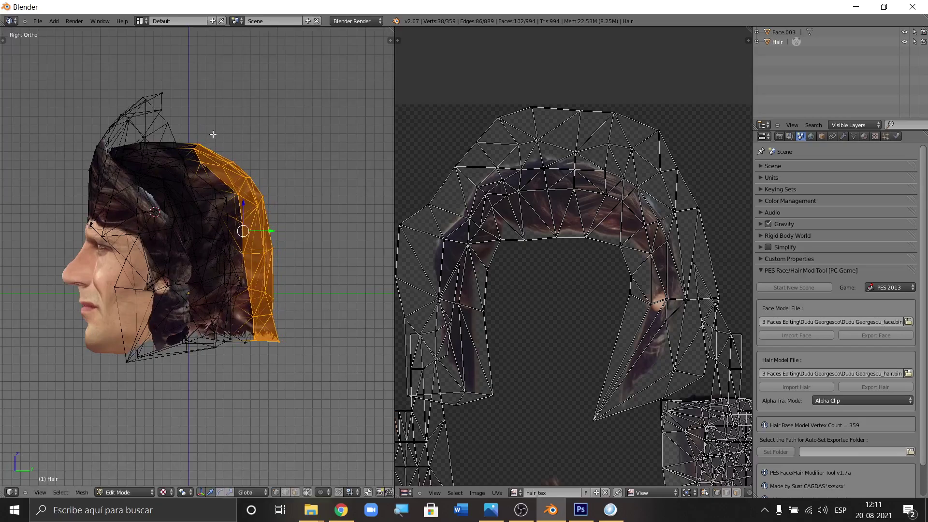
scroll(209, 140, "up", 2)
- Deselect all and circle-select the five vertices at the crown of the hair
key("a")
key("a")
key("a")
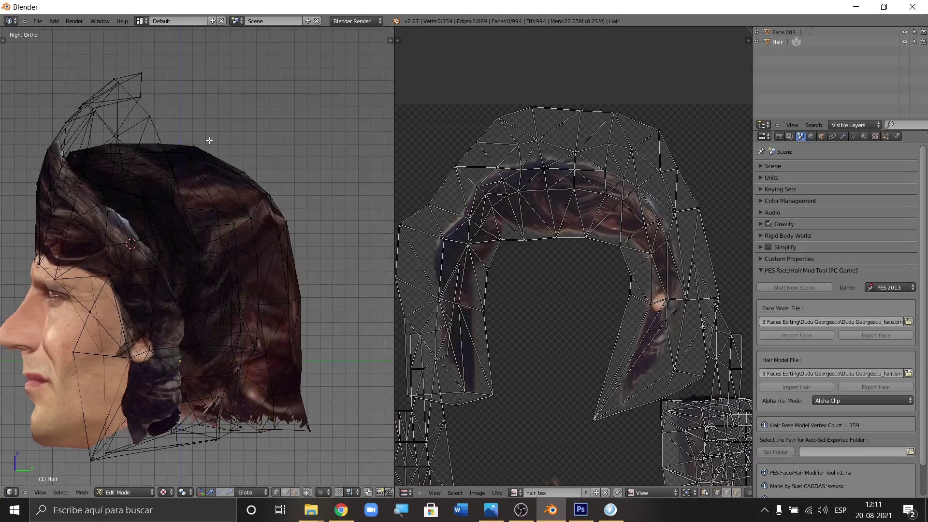
key("c")
mouse_move(199, 136)
left_mouse_down()
mouse_move(196, 161)
mouse_move(195, 133)
left_mouse_up()
right_click(197, 162)
- Deselect all hair vertices and frame the head from the front, turned slightly
scroll(266, 141, "down", 3)
key("a")
key("a")
key("a")
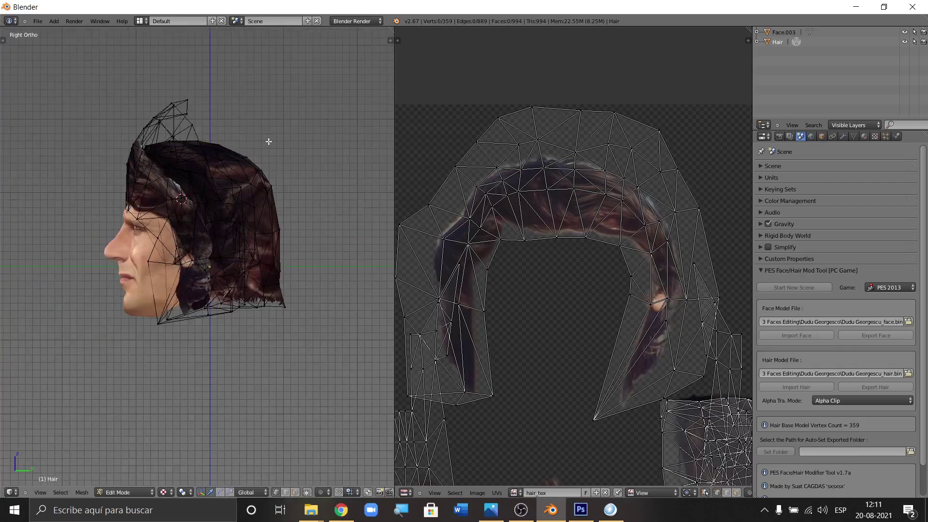
scroll(285, 132, "down", 1)
scroll(285, 131, "down", 2)
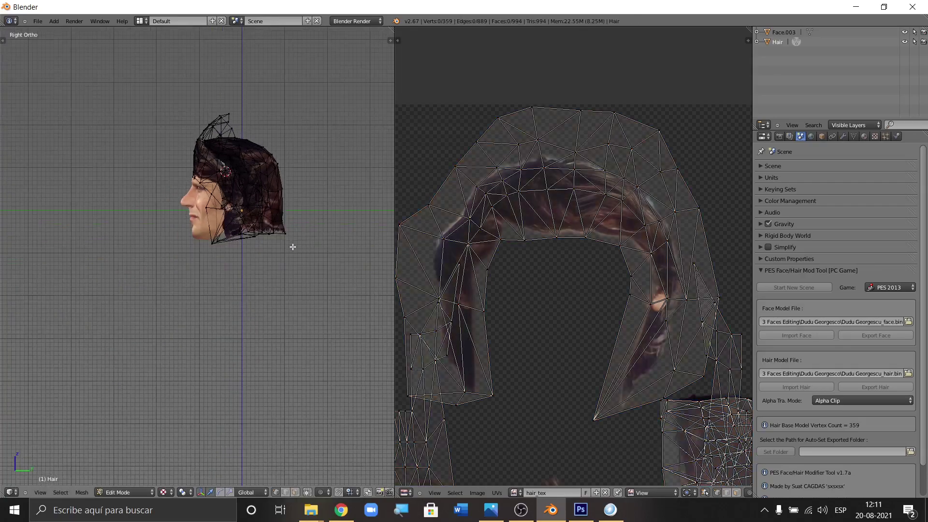
scroll(290, 242, "up", 2)
key("KP_1")
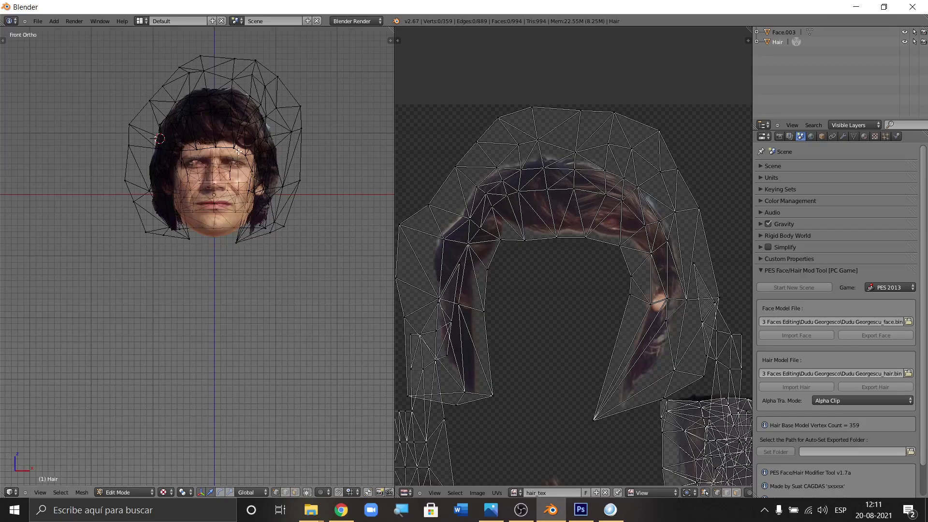
scroll(242, 150, "up", 3)
scroll(100, 124, "up", 3)
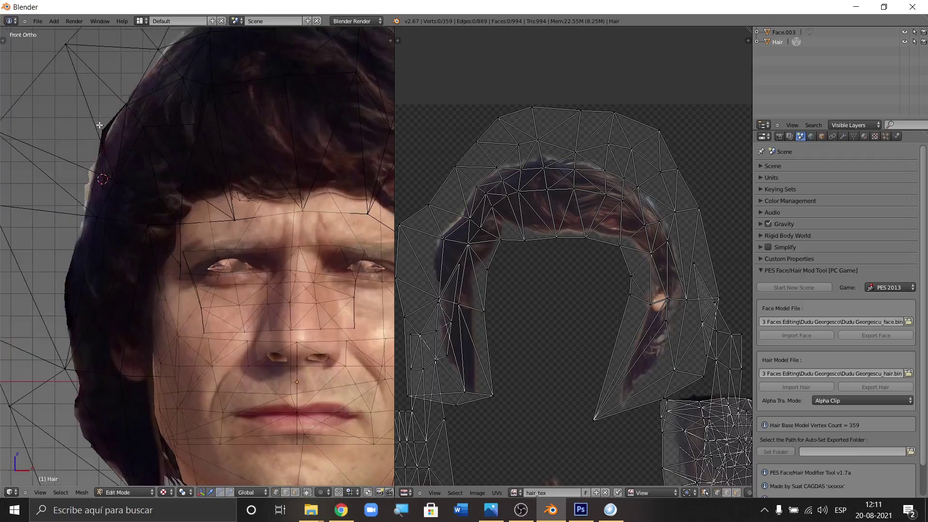
key("KP_4")
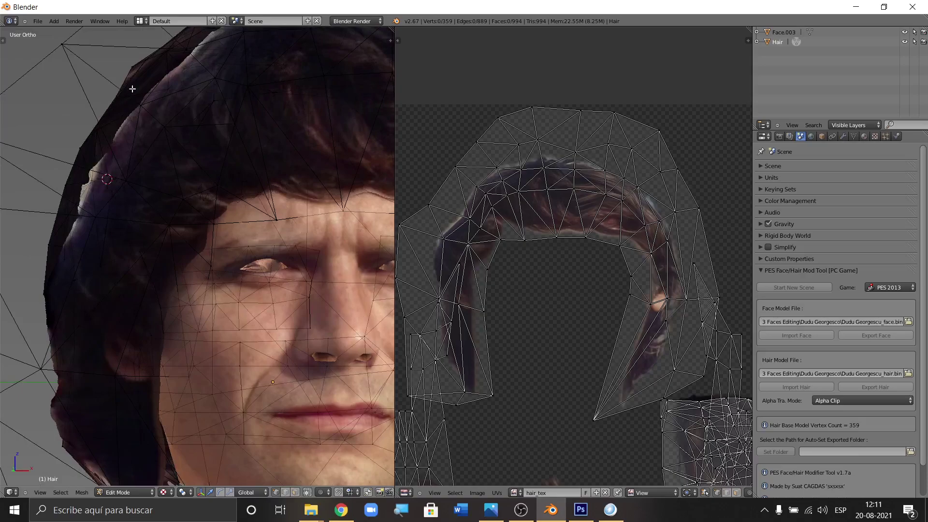
scroll(137, 131, "down", 3)
scroll(141, 108, "up", 3)
- Select a vertex on the hair's side and slide it sideways along X
key("c")
right_click(130, 105)
key("g")
key("x")
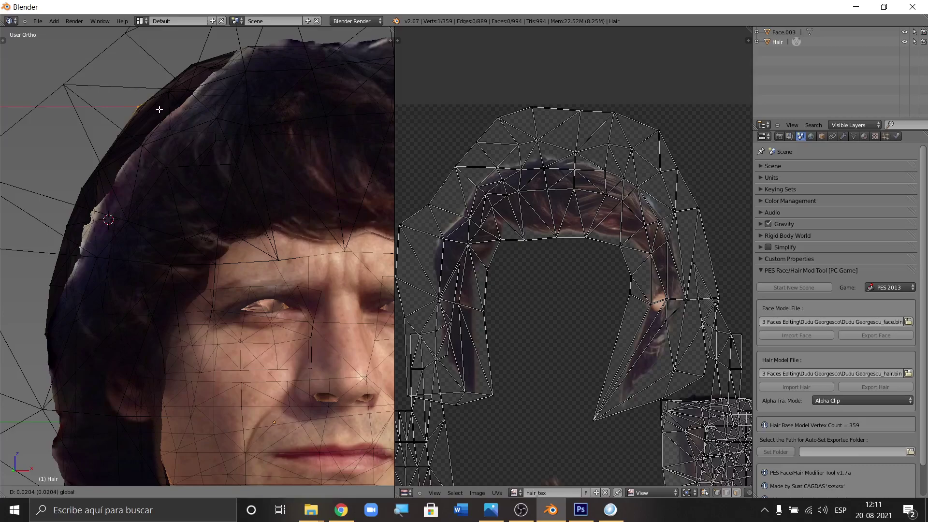
left_click(159, 110)
scroll(160, 110, "down", 3)
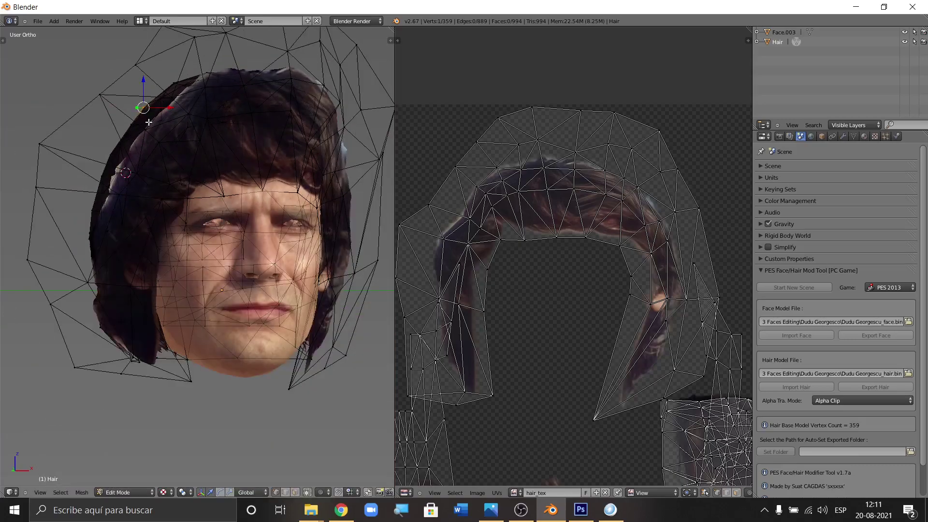
- In front view, nudge two more side vertices slightly left along X
key("KP_1")
scroll(131, 144, "up", 4)
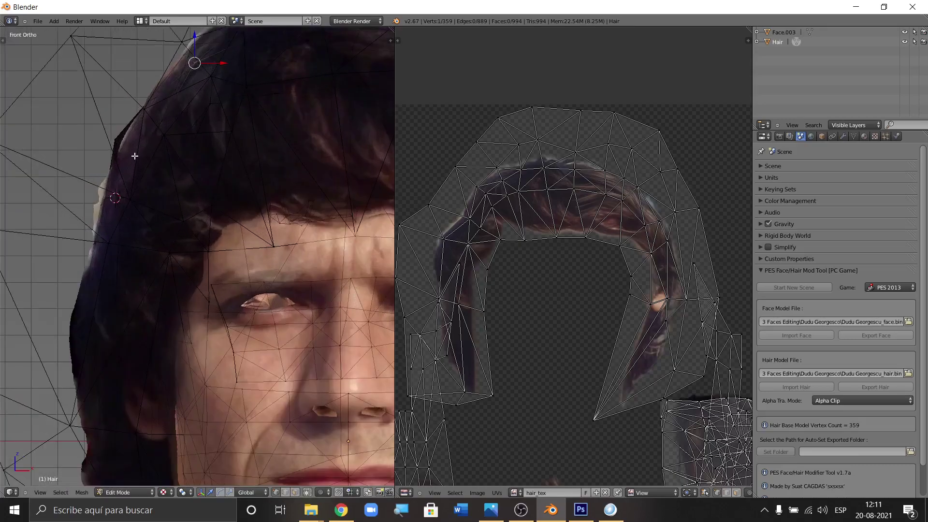
right_click(128, 199)
key("g")
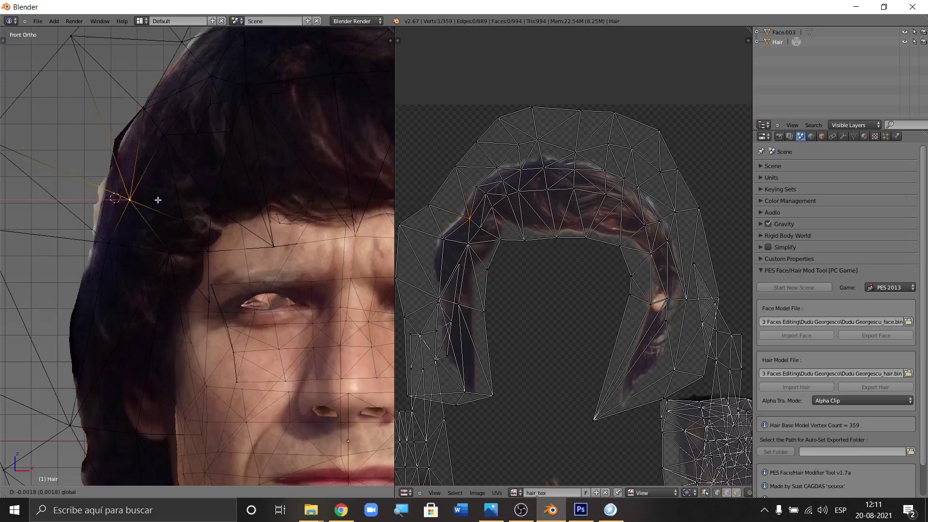
left_click(151, 200)
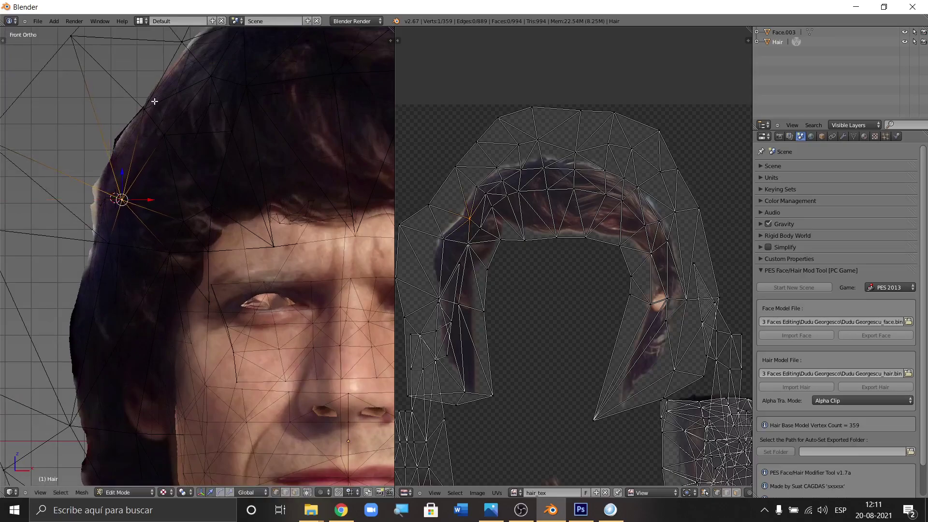
right_click(138, 109)
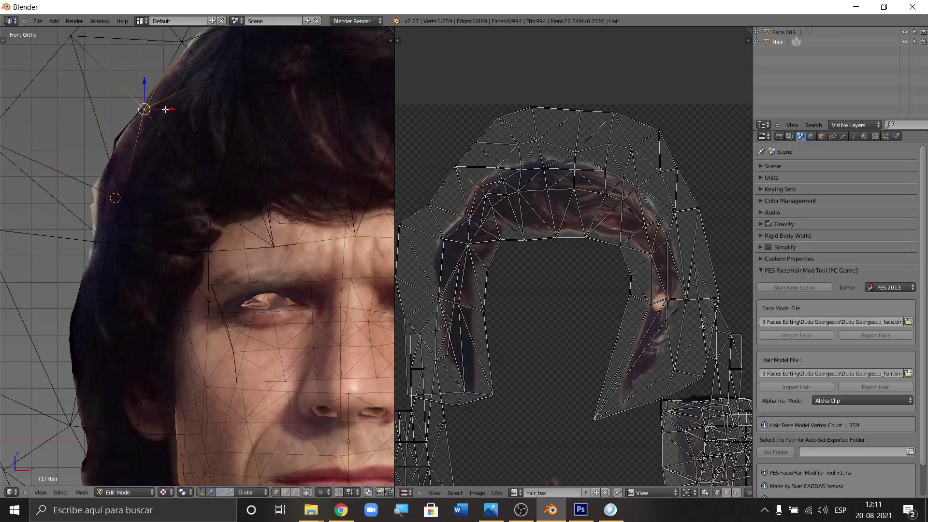
scroll(165, 110, "up", 2)
left_click_drag(159, 110, 150, 112)
- Nudge a final side vertex about 0.0088 along X, then deselect all
right_click(85, 142)
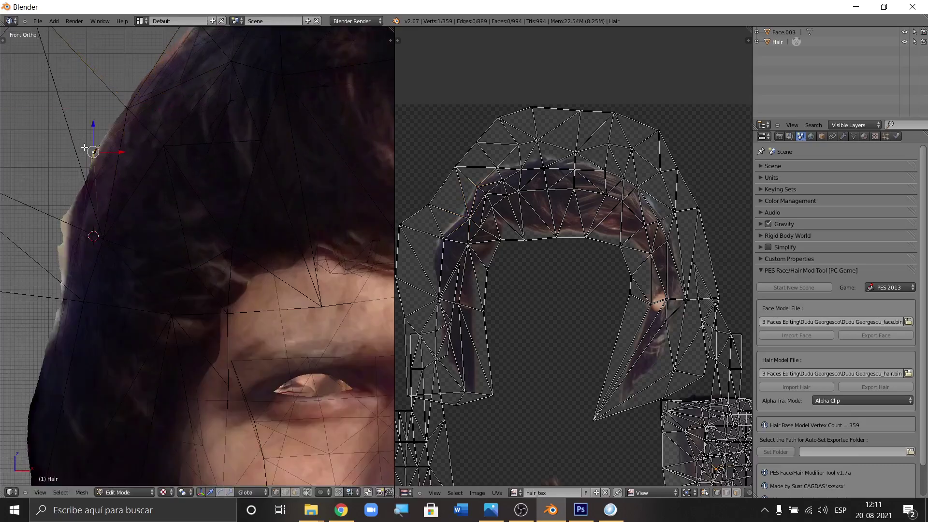
scroll(85, 147, "up", 3)
key("g")
key("x")
left_click_drag(127, 157, 129, 156)
scroll(131, 140, "down", 2)
key("a")
scroll(135, 129, "down", 4)
scroll(151, 146, "down", 5)
- Switch the hair mesh from Edit Mode back to Object Mode
left_click(141, 492)
left_click(137, 481)
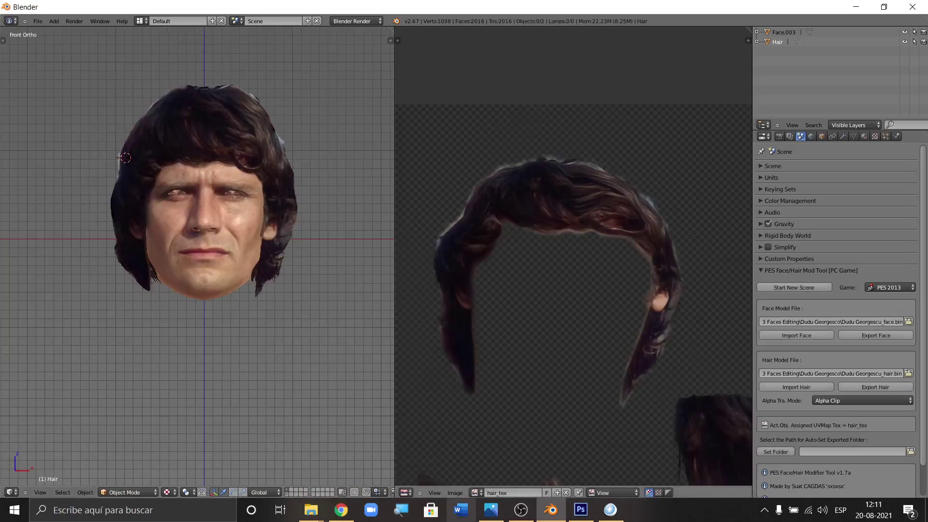
left_click(522, 512)
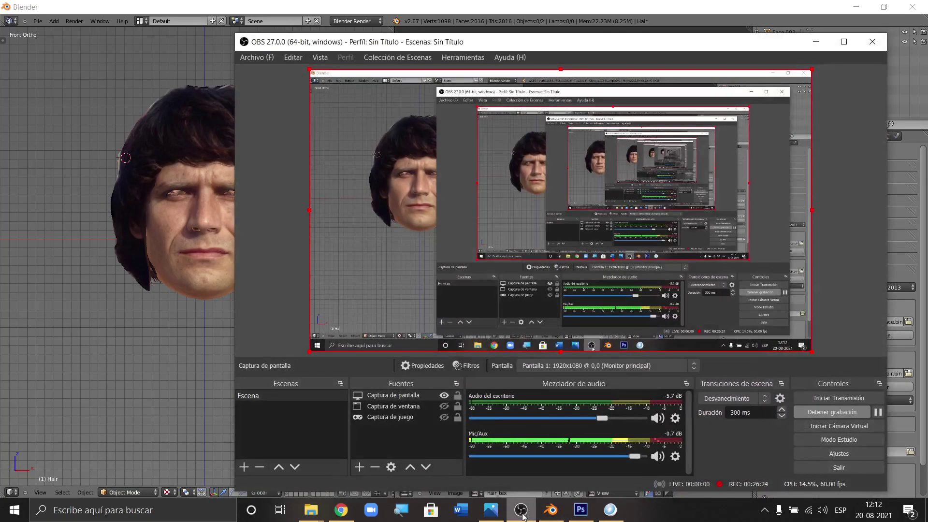
left_click(521, 512)
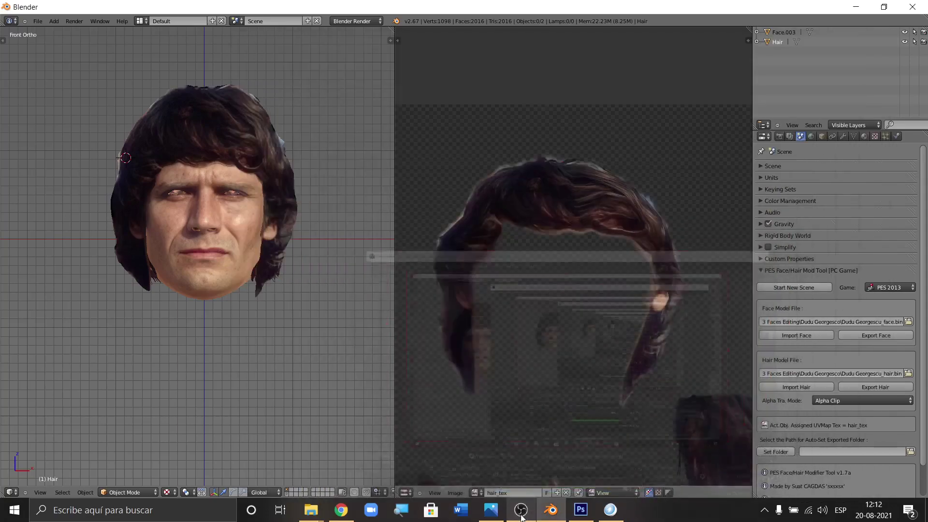
- Run Export Hair in the PES Face/Hair Mod Tool panel, re-exporting after confirming Object Mode
scroll(148, 251, "down", 2)
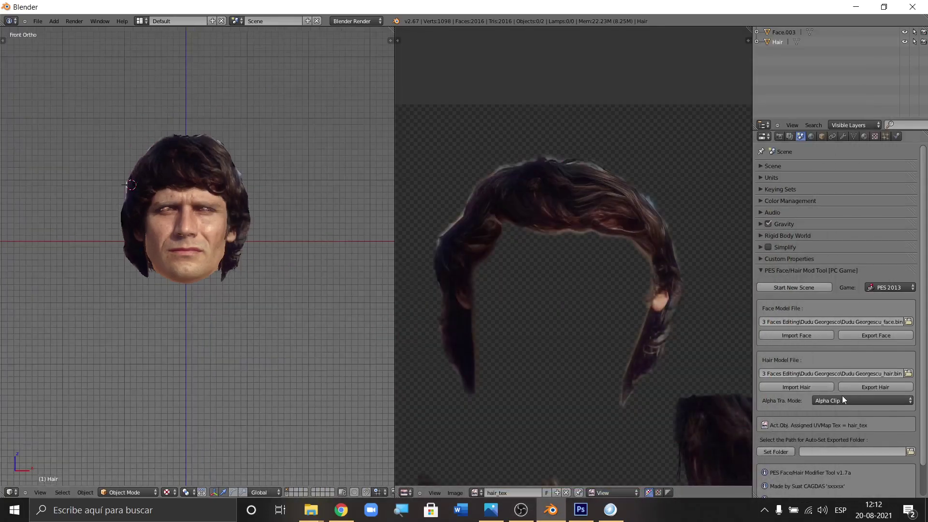
left_click(887, 385)
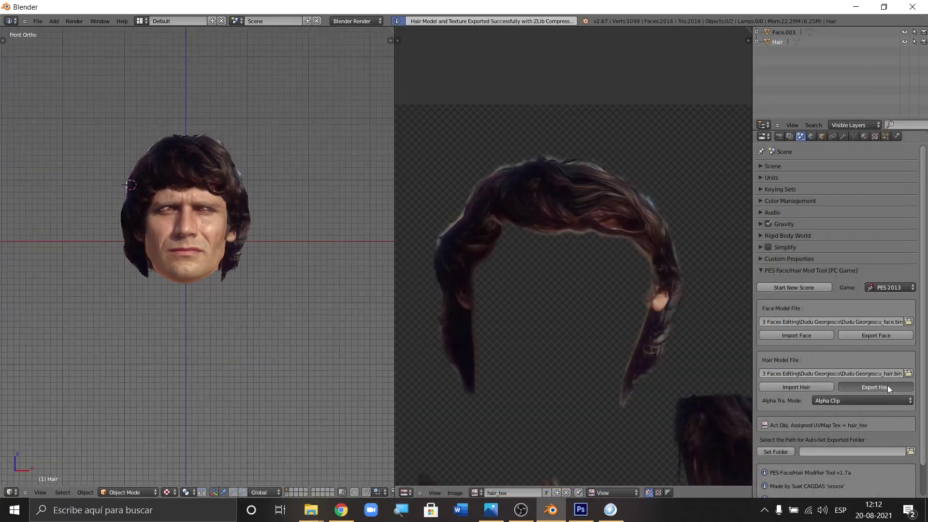
left_click(129, 492)
left_click(126, 483)
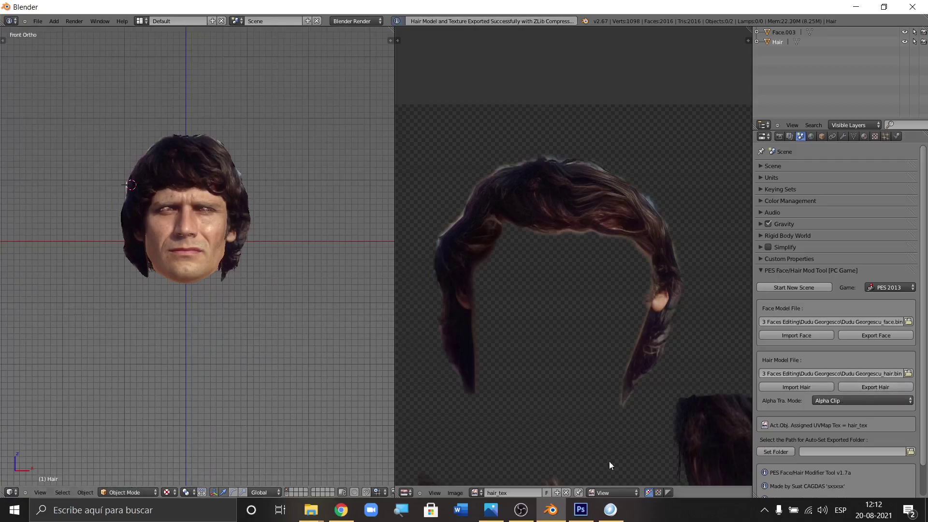
left_click(886, 387)
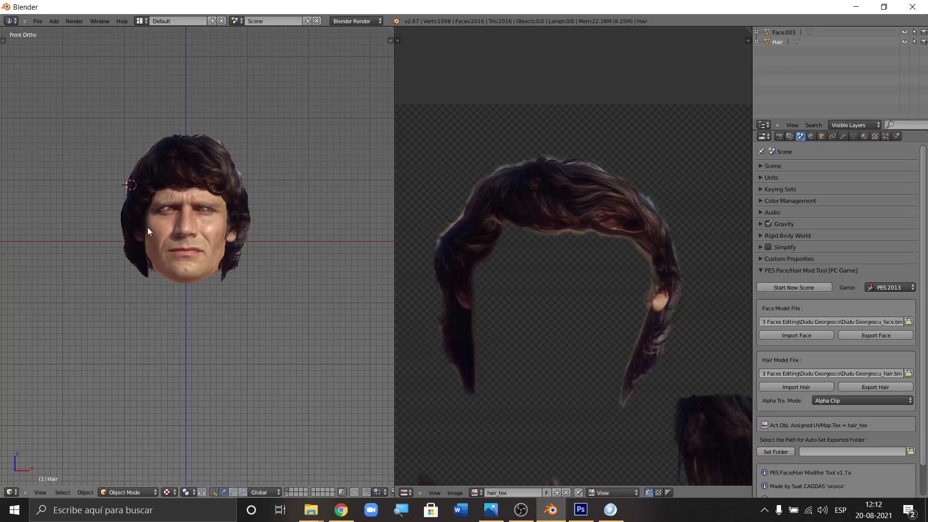
- Orbit around the head to inspect the hair fit, return to front view, and minimize Blender
middle_click_drag(266, 215, 209, 212)
scroll(209, 215, "down", 3)
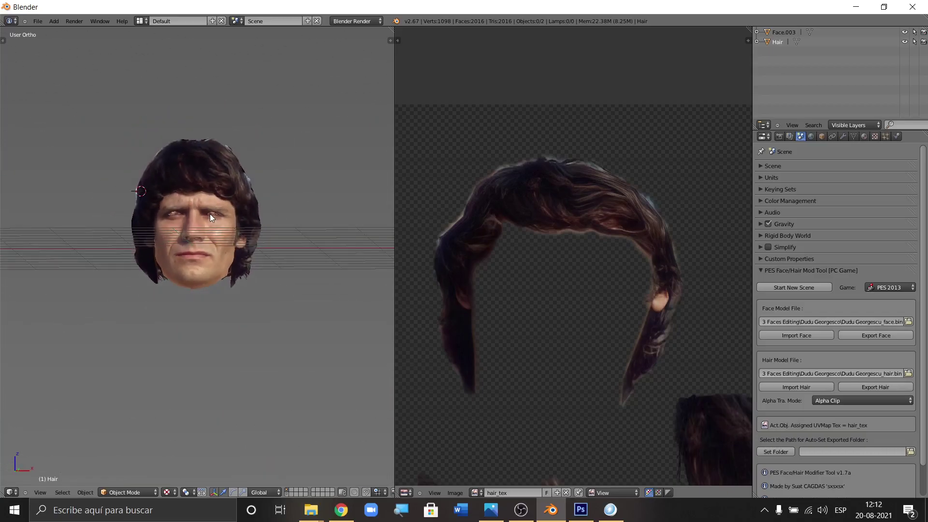
key("KP_1")
scroll(232, 218, "down", 1)
scroll(242, 227, "up", 3)
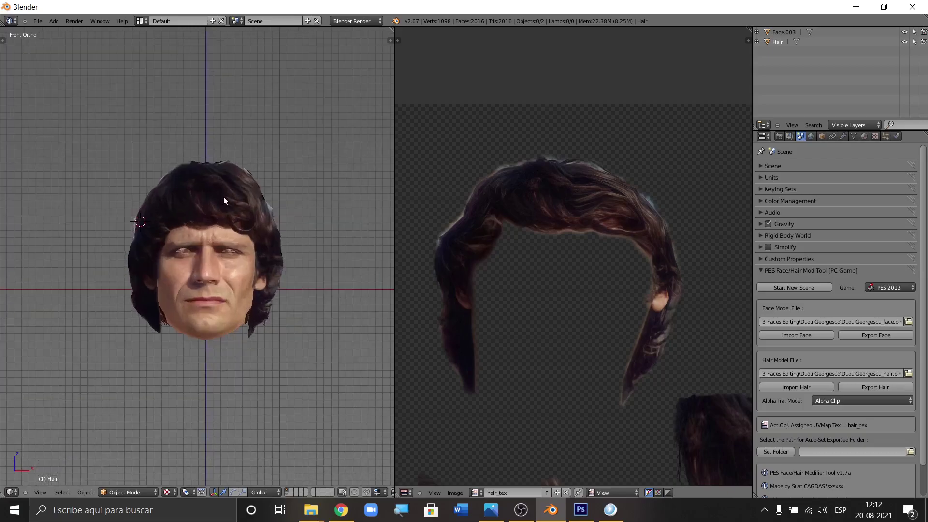
scroll(192, 202, "down", 3)
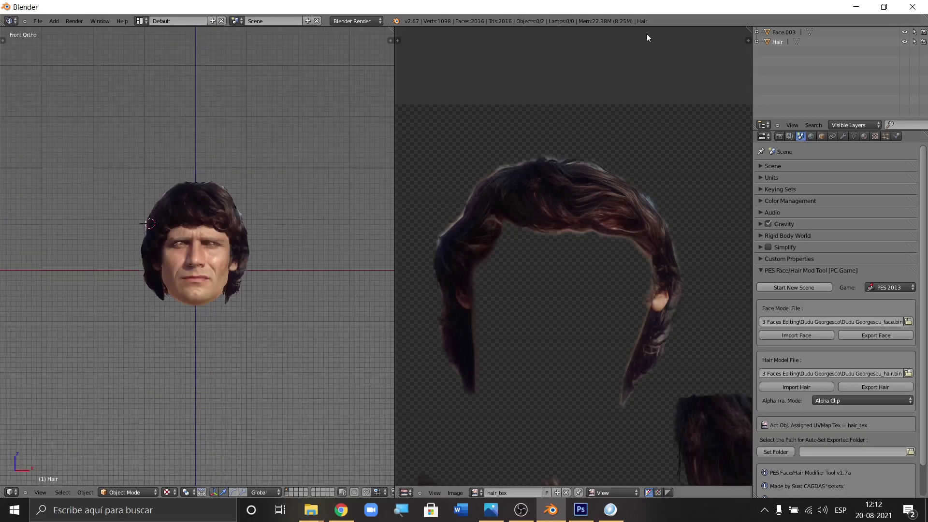
left_click(856, 7)
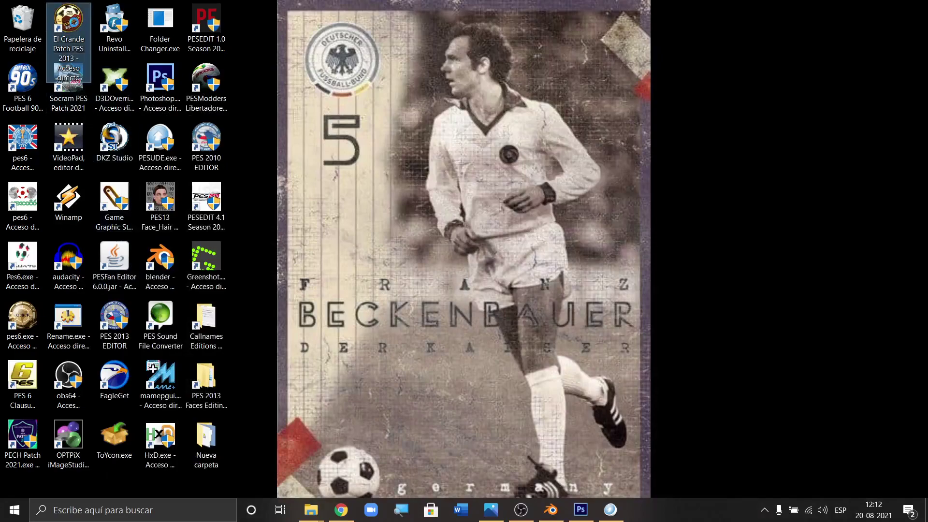
- Open the PES 2013 install folder and browse to kitserver\GDB\faces\Romania, opening map.txt along the way
right_click(74, 22)
left_click(98, 46)
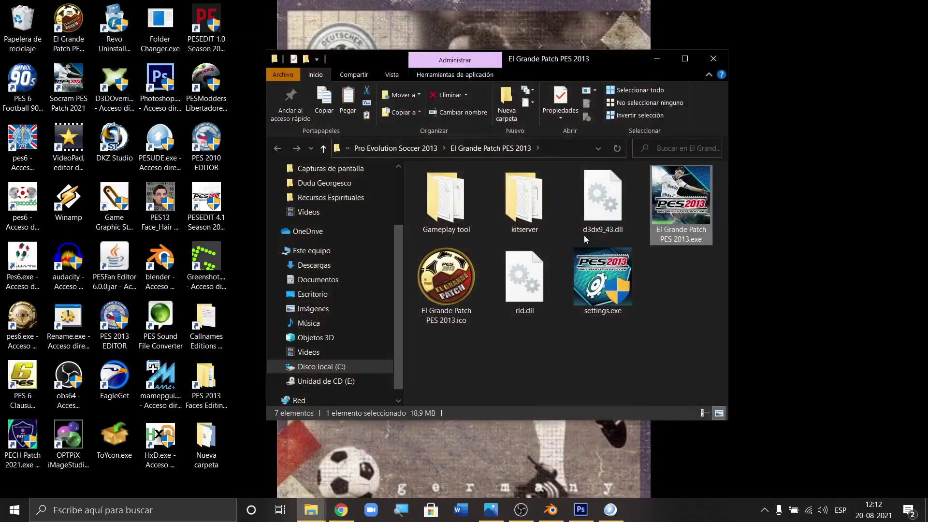
left_click_drag(604, 62, 732, 80)
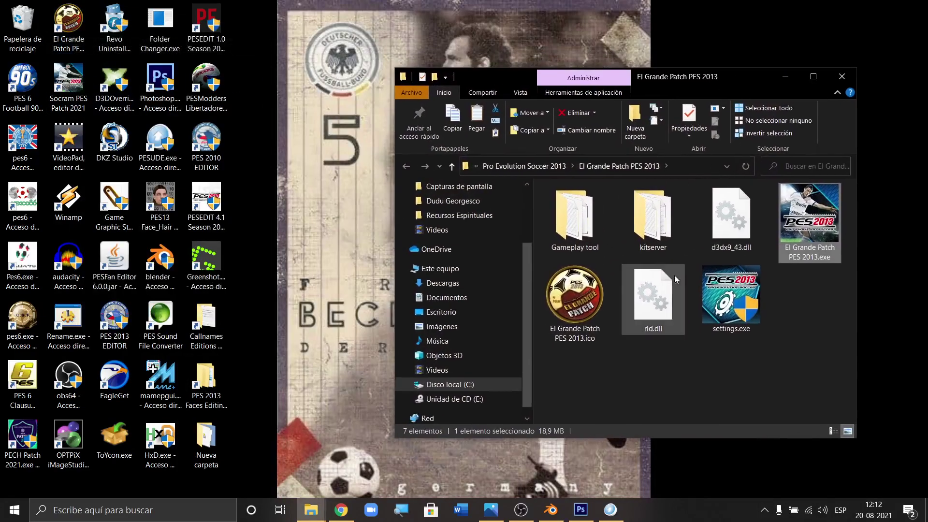
double_click(639, 239)
double_click(568, 220)
double_click(570, 219)
scroll(609, 362, "down", 4)
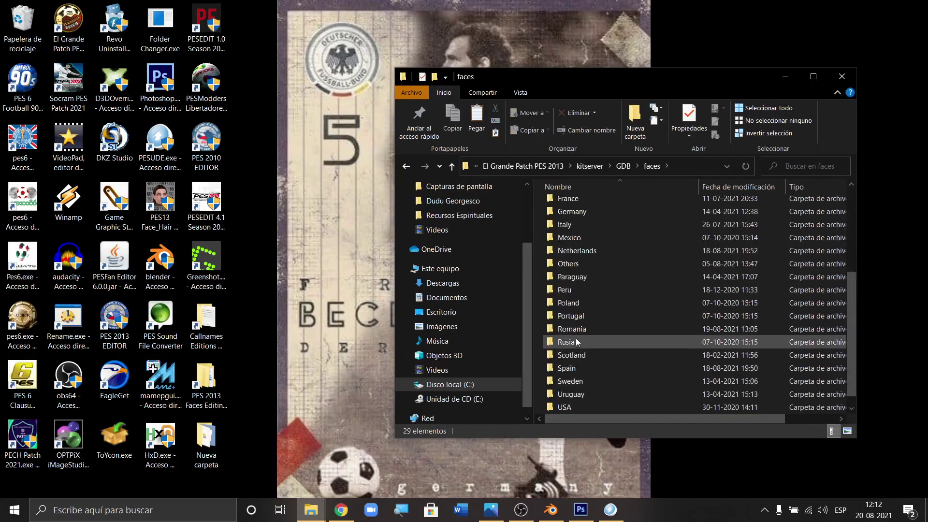
scroll(629, 357, "down", 1)
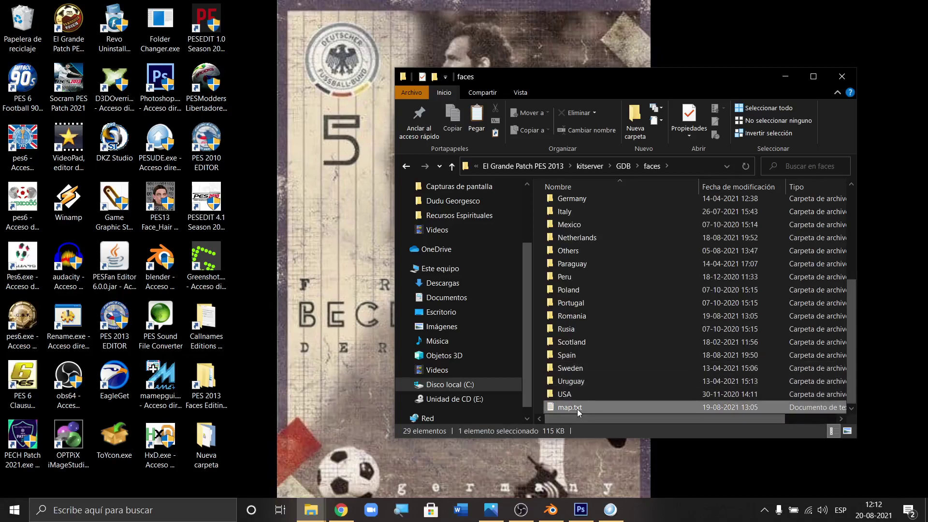
double_click(577, 408)
left_click(775, 140)
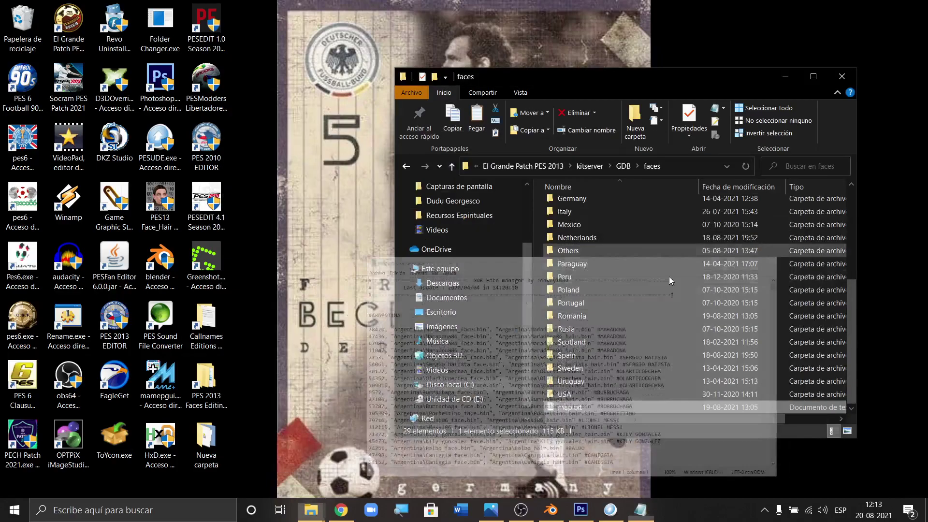
double_click(579, 318)
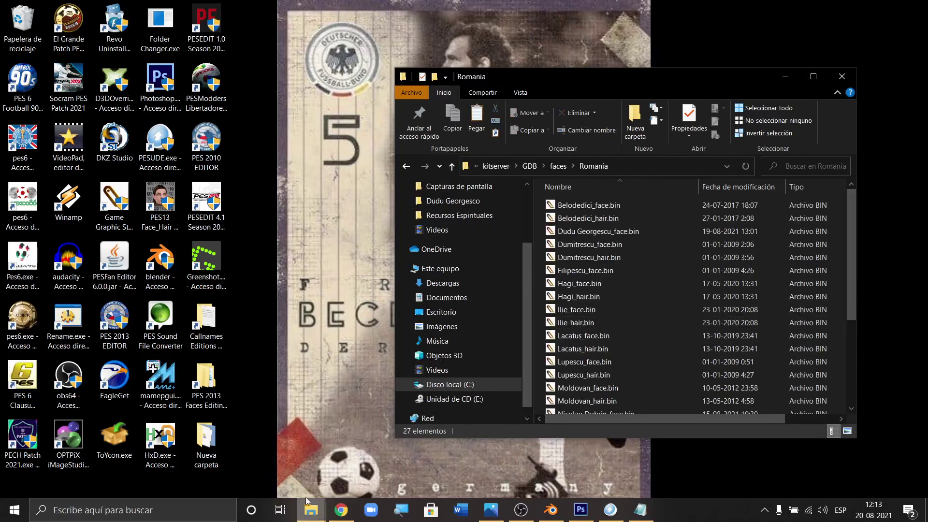
- Copy the exported hair .bin from the face-editing folder and paste it into Romania, allowing the permission prompt
mouse_move(306, 519)
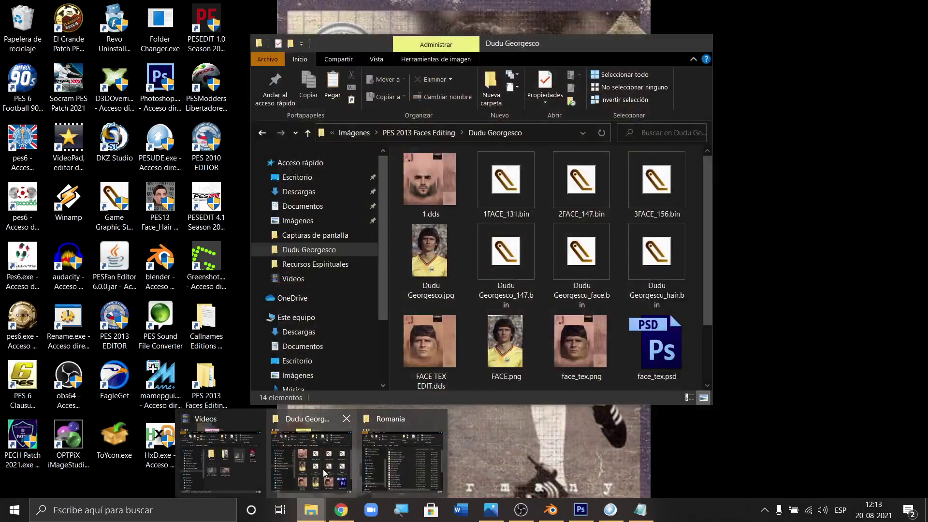
left_click(311, 459)
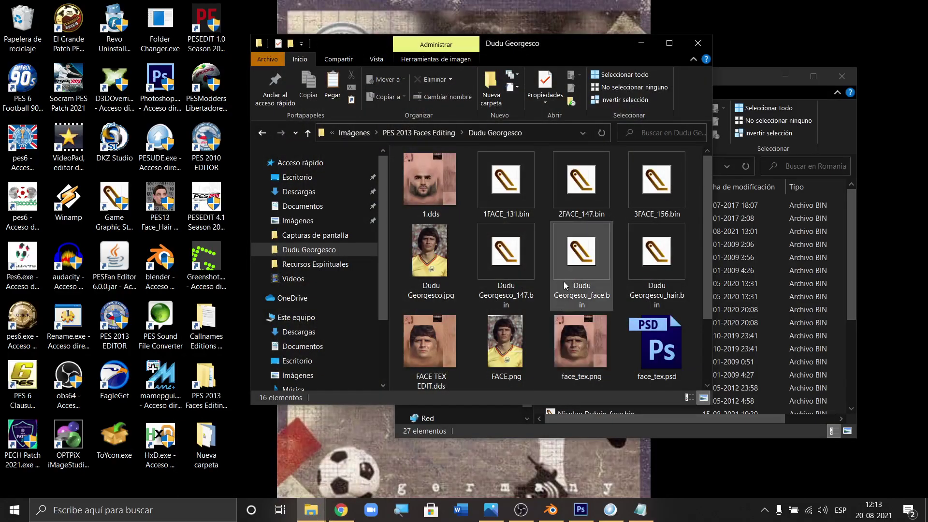
left_click(655, 266)
right_click(655, 265)
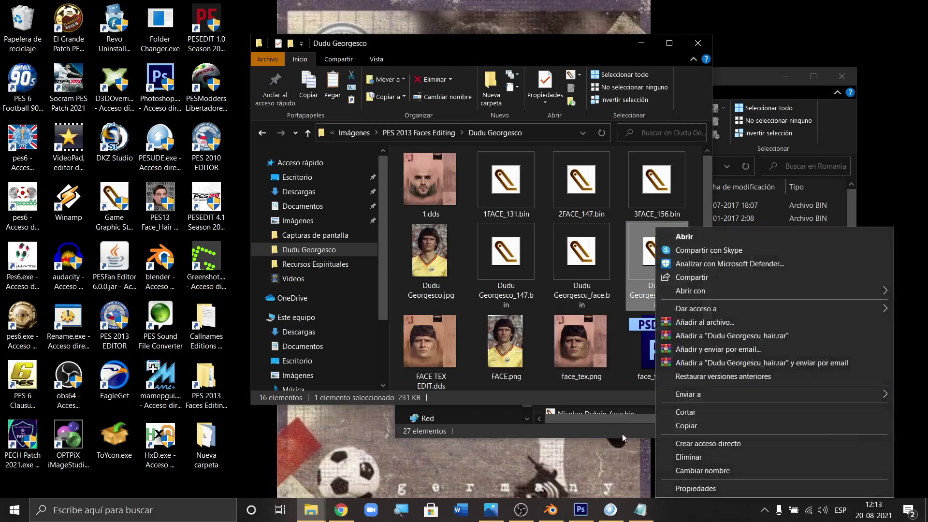
left_click(687, 426)
left_click(641, 43)
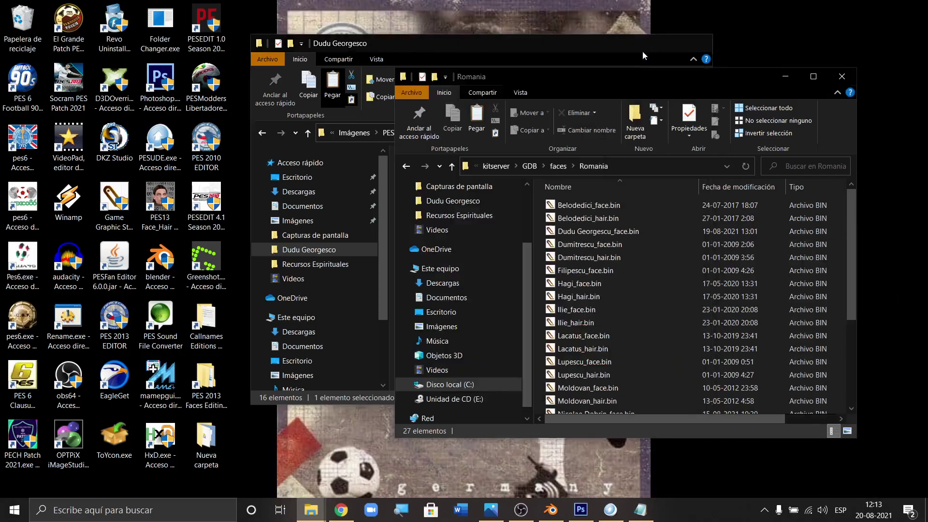
right_click(669, 289)
left_click(712, 375)
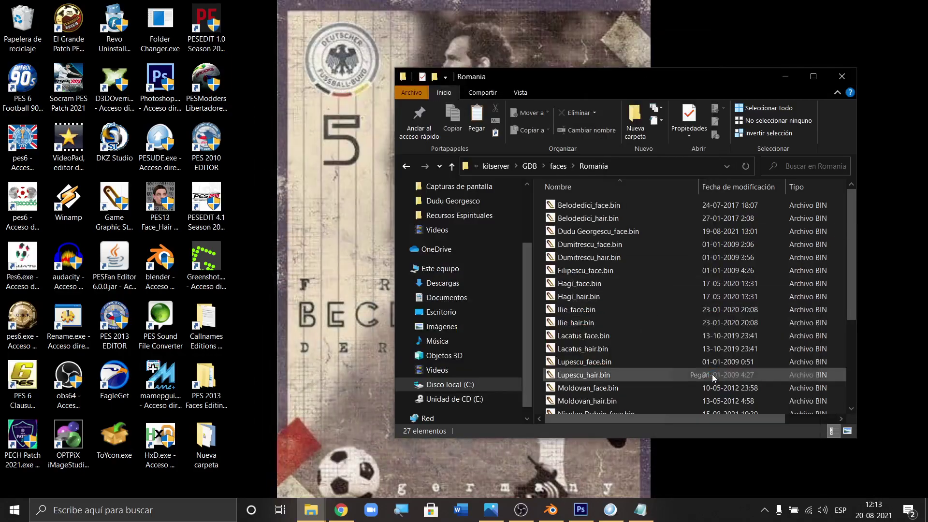
left_click(221, 210)
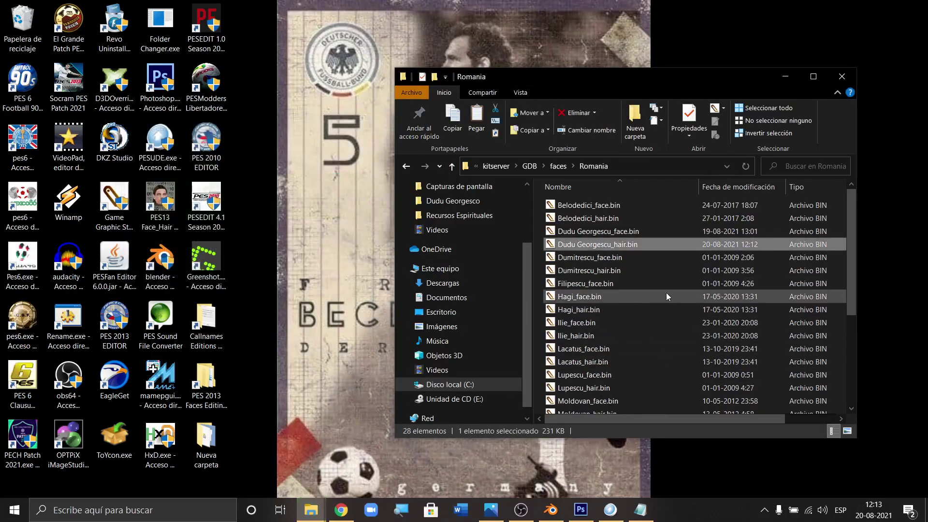
- Bring up map.txt and arrange it beside the Romania folder window
left_click(651, 514)
left_click_drag(685, 143, 334, 130)
left_click_drag(576, 85, 712, 77)
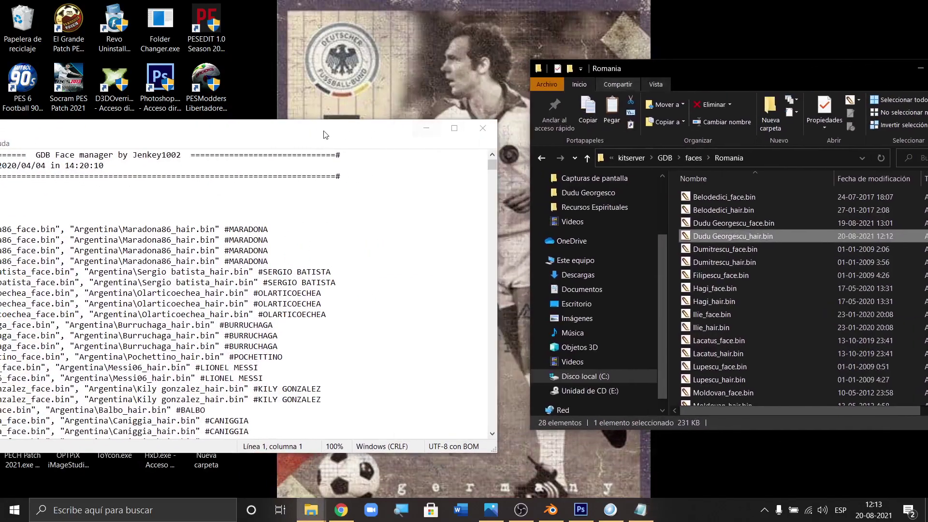
- Search map.txt for 'G' to locate the player's existing face entry
left_click_drag(273, 140, 371, 136)
left_click(207, 288)
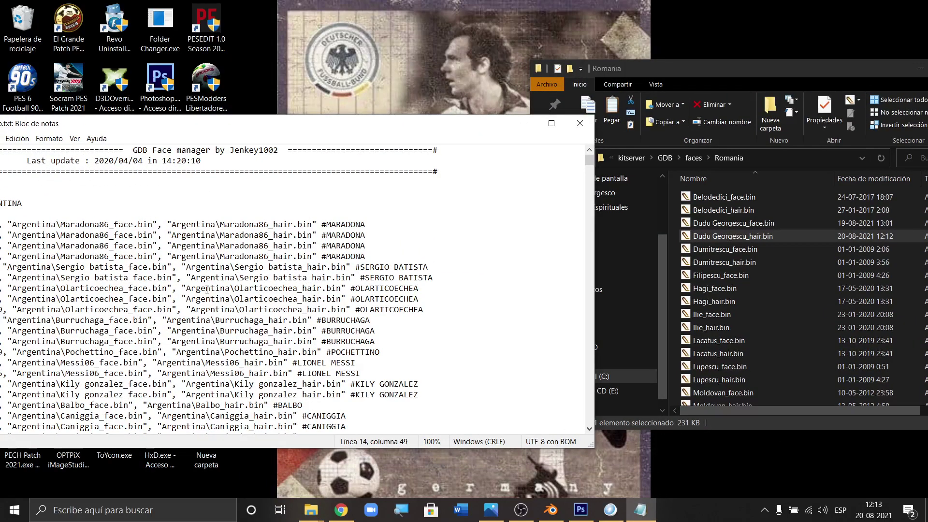
key("ctrl+f")
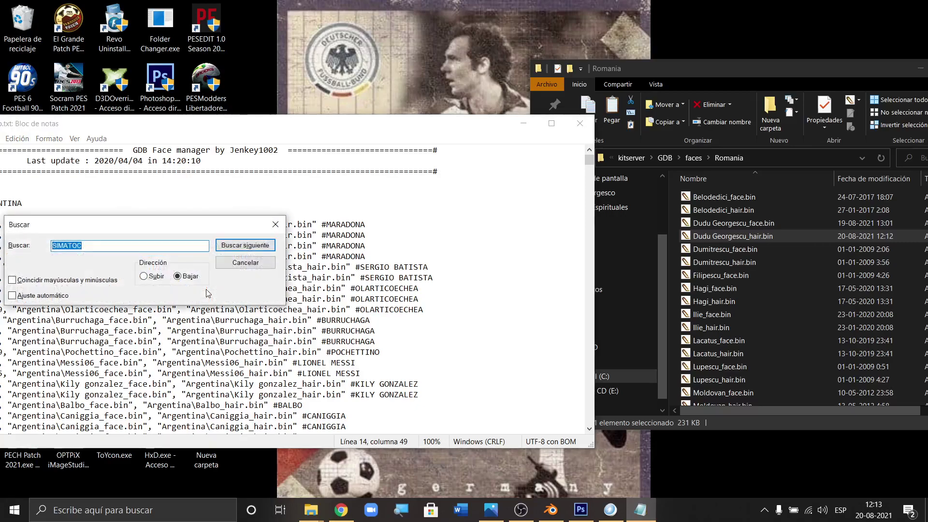
type("G")
key("Return")
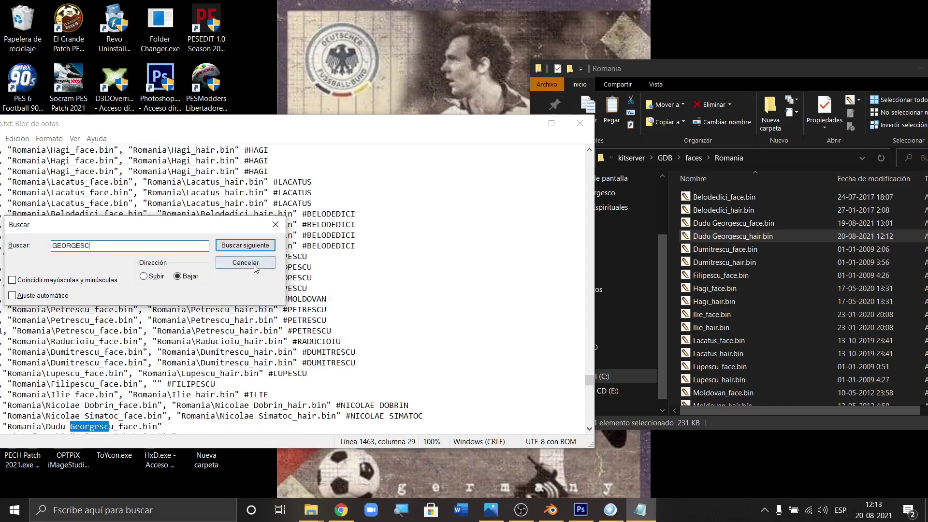
left_click(246, 263)
scroll(248, 288, "down", 4)
scroll(247, 288, "down", 2)
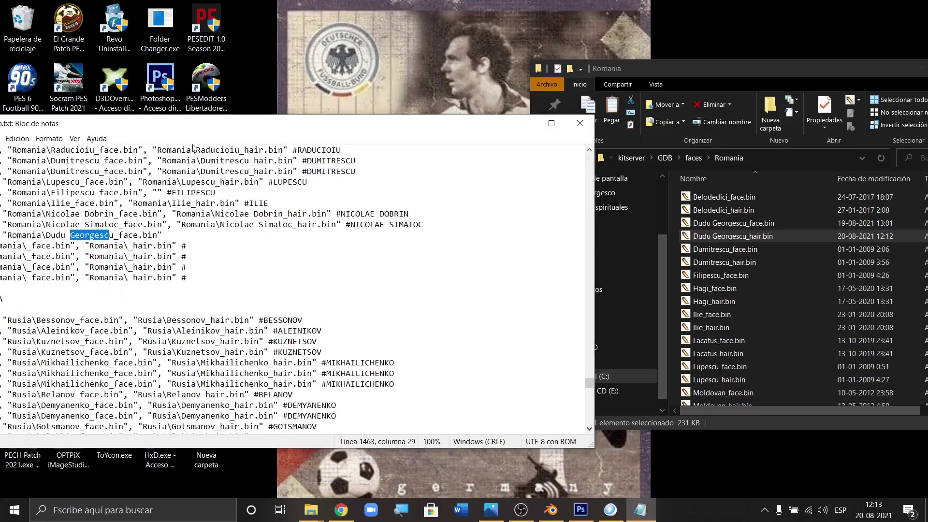
- Copy the hair path template and paste it onto the end of the player's face entry
left_click_drag(250, 130, 318, 132)
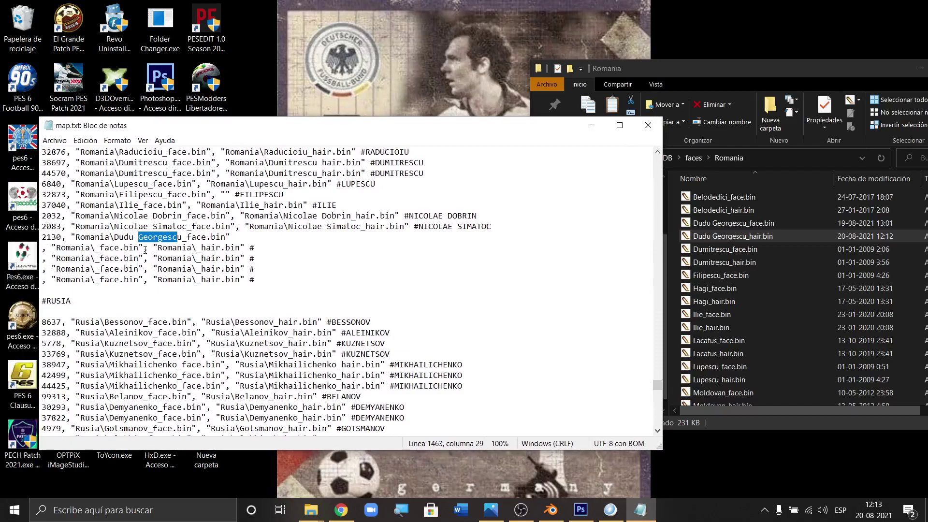
left_click_drag(145, 250, 270, 252)
key("ctrl+c")
right_click(250, 249)
left_click(271, 282)
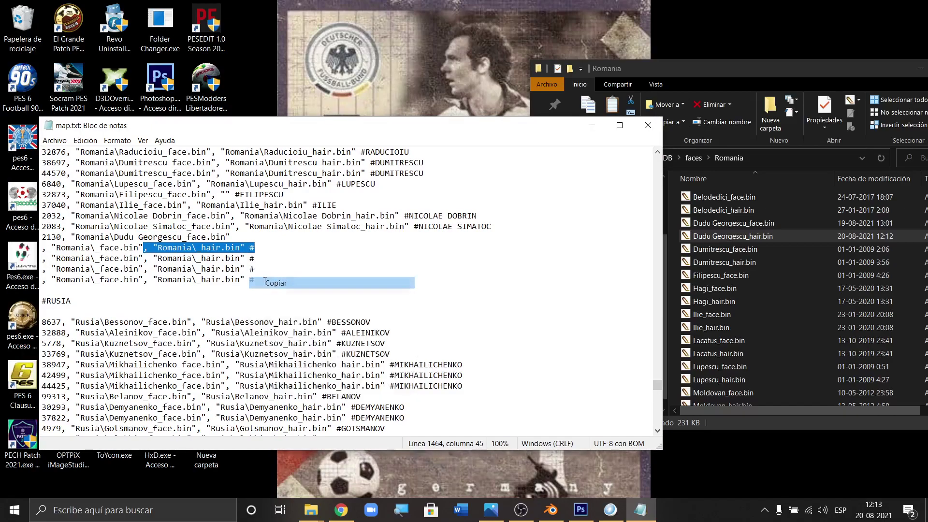
left_click(243, 237)
key("ctrl+v")
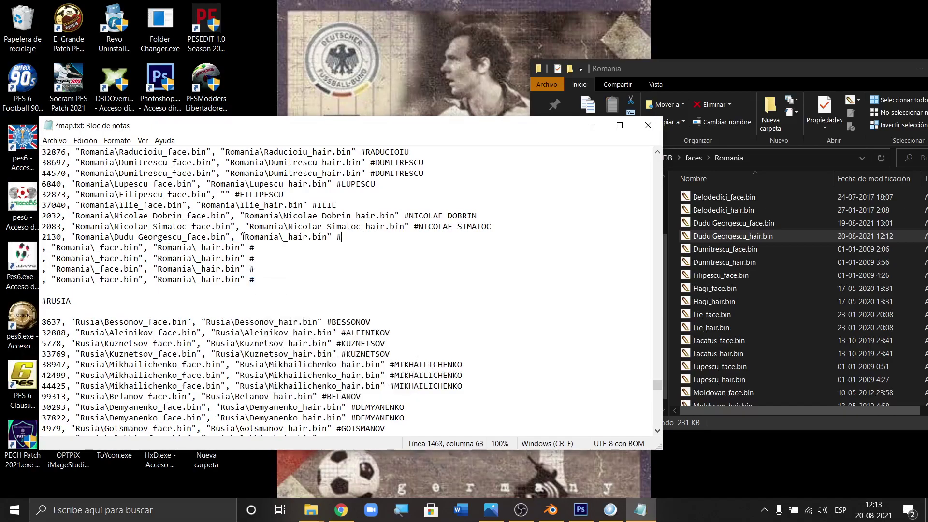
- Insert the hair .bin file name after Romania\ in the path and add a comment with the player's name
left_click(740, 237)
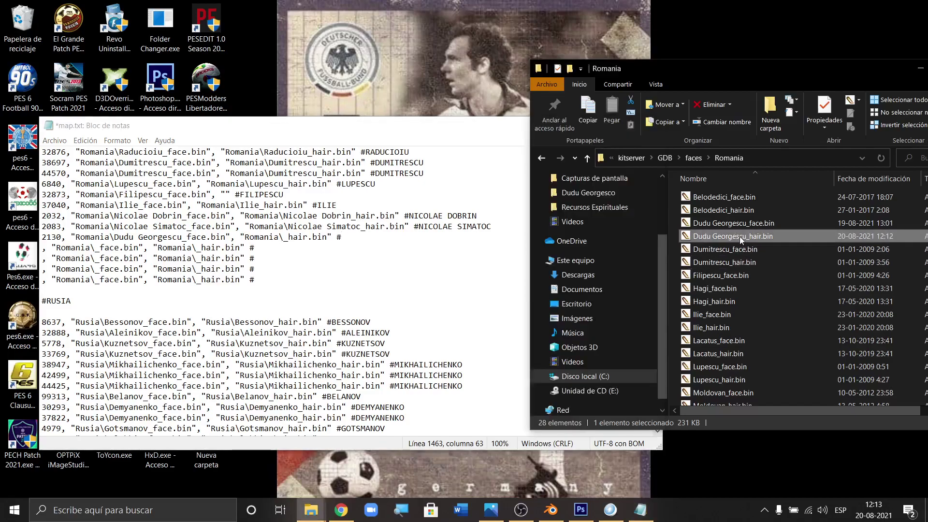
left_click(747, 236)
key("ctrl+c")
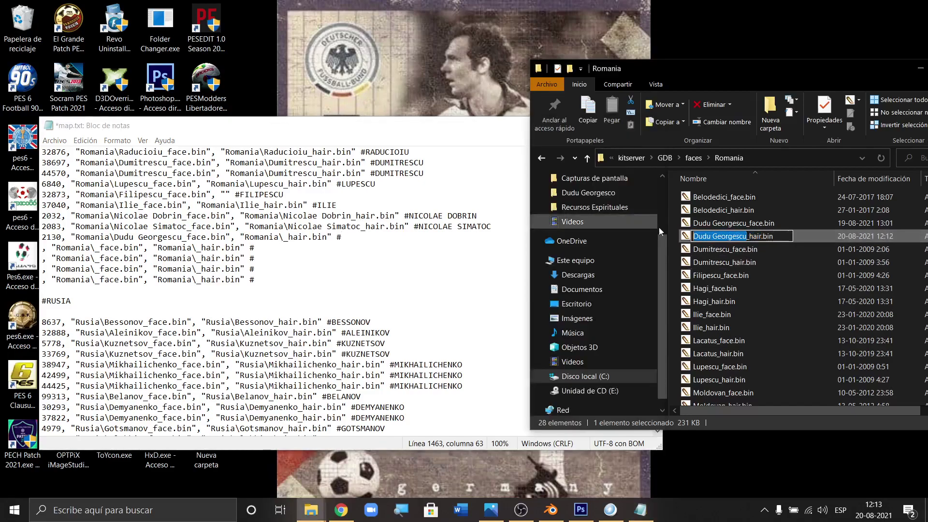
right_click(721, 234)
left_click(732, 267)
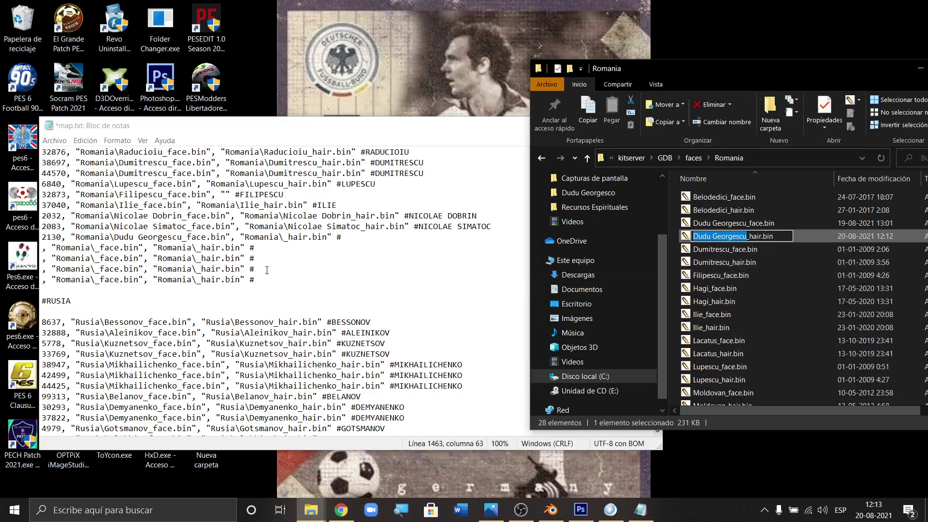
left_click(281, 238)
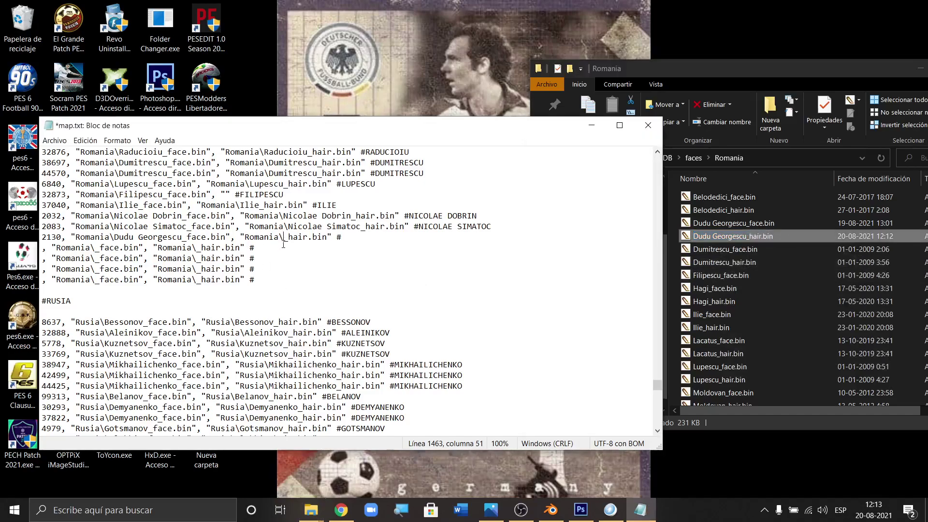
key("ctrl+v")
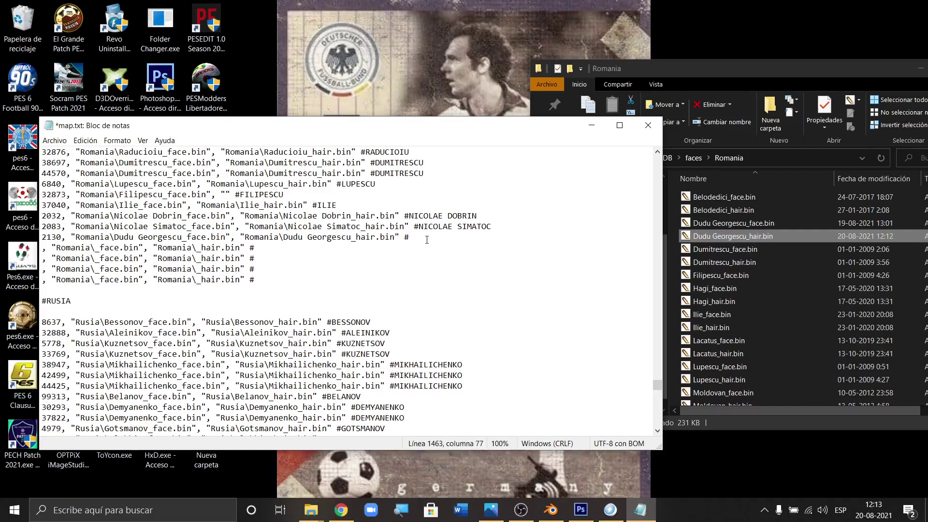
type("dudu")
- Save map.txt, close Notepad, and clear the folder window off the desktop
left_click(54, 140)
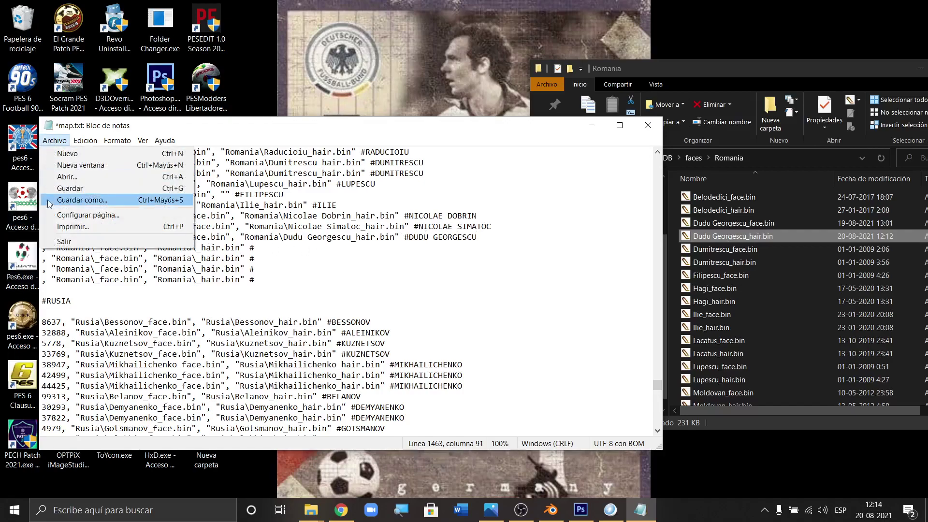
left_click(69, 188)
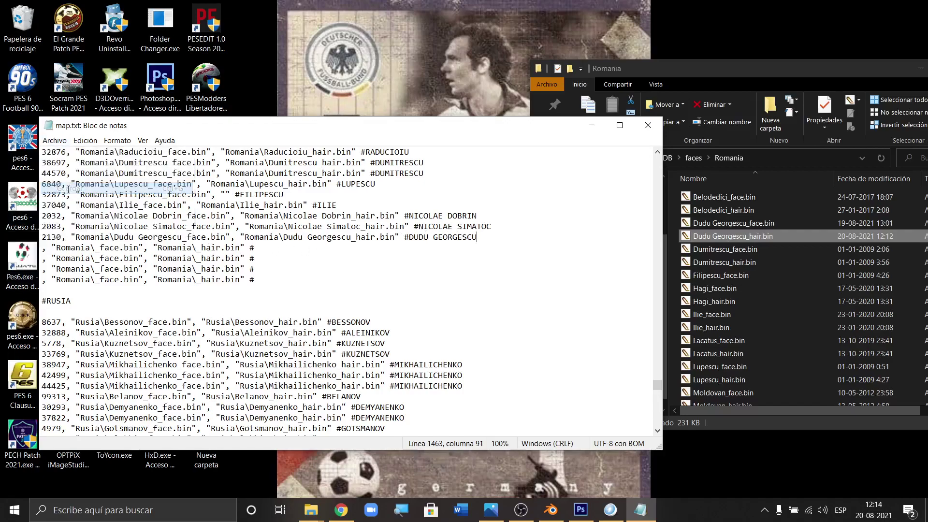
left_click(649, 126)
left_click(919, 70)
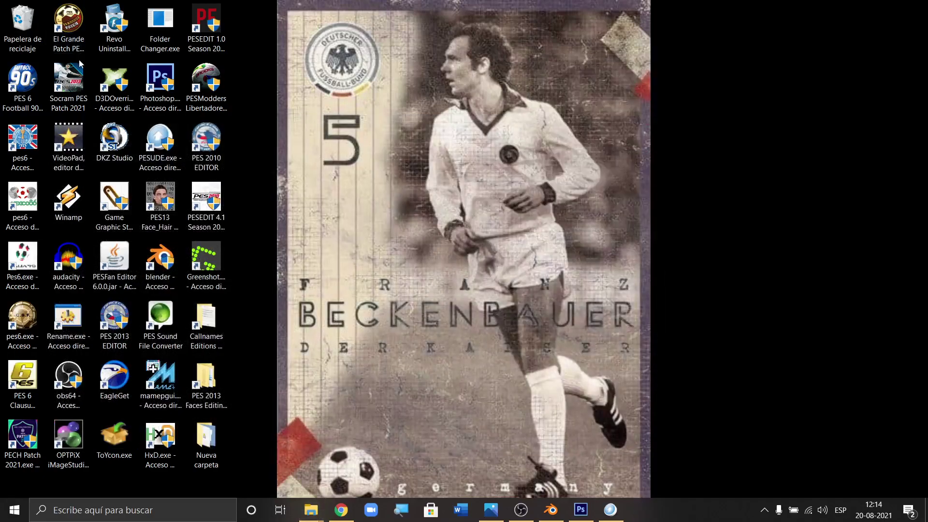
- Launch El Grande Patch PES 2013 as administrator and bring its window into focus
right_click(80, 34)
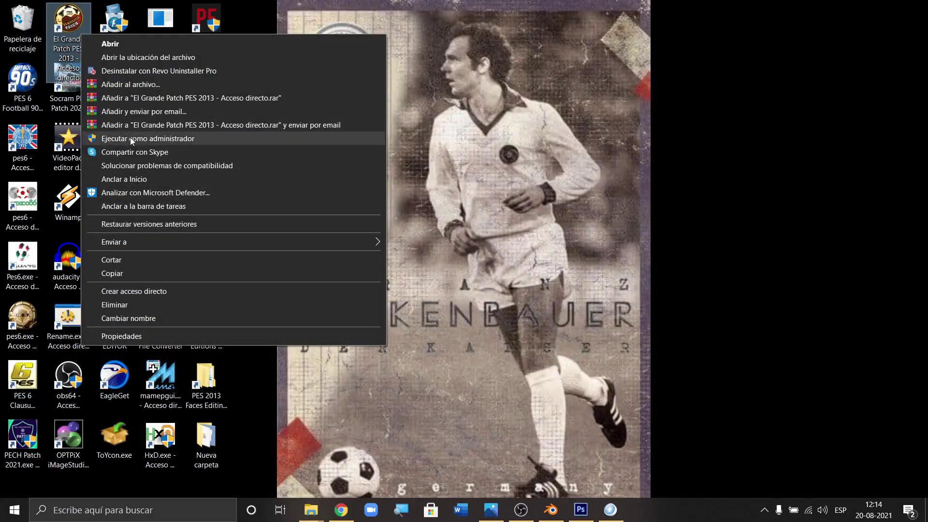
left_click(130, 138)
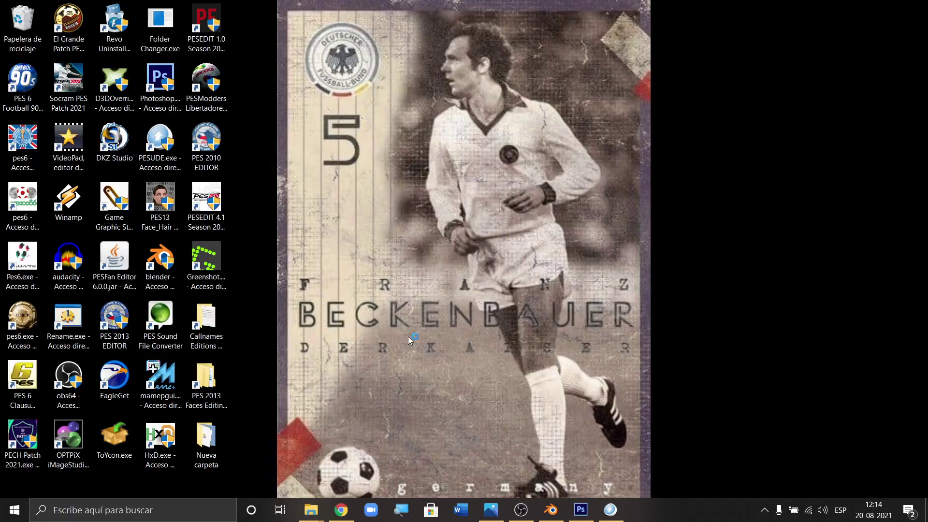
right_click(682, 111)
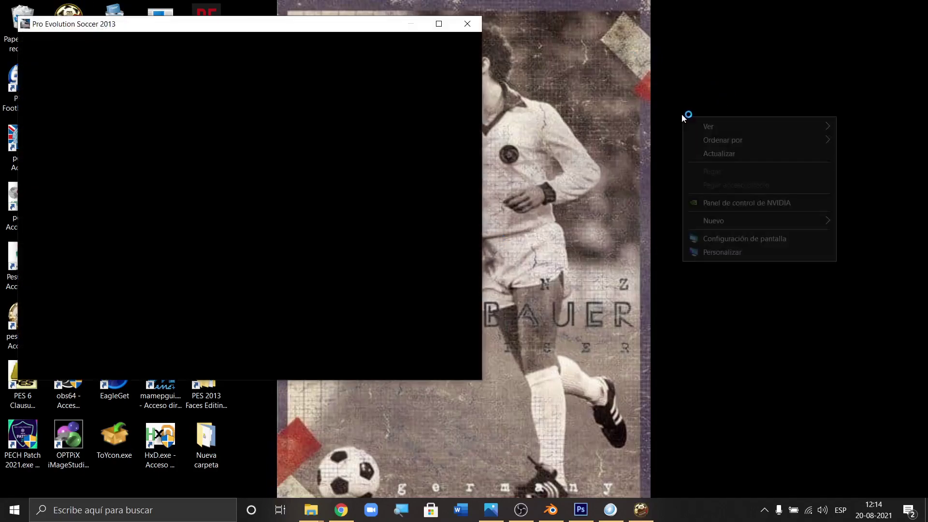
left_click(730, 151)
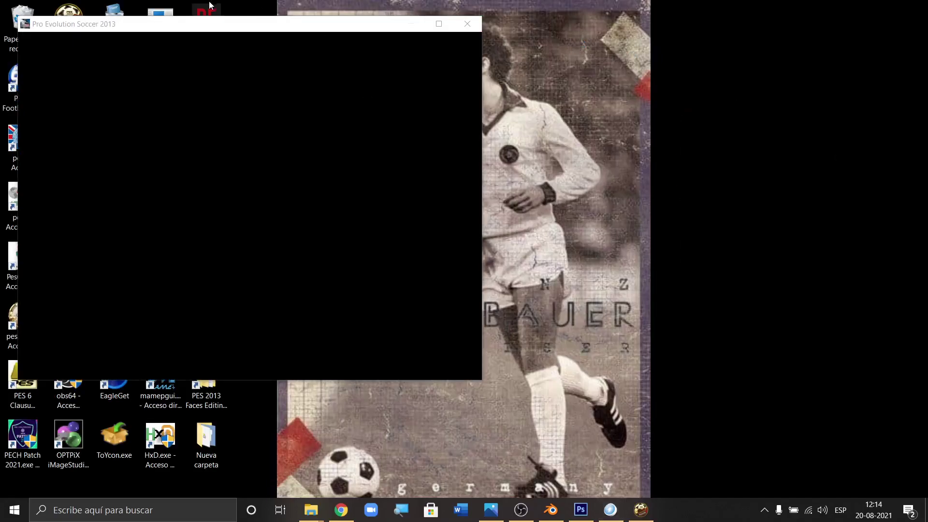
left_click_drag(195, 25, 580, 39)
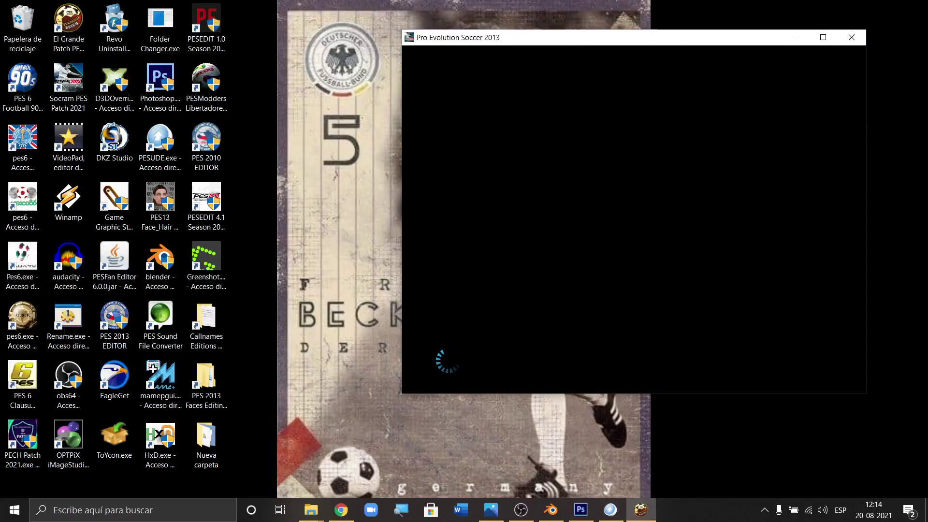
right_click(280, 117)
left_click(306, 155)
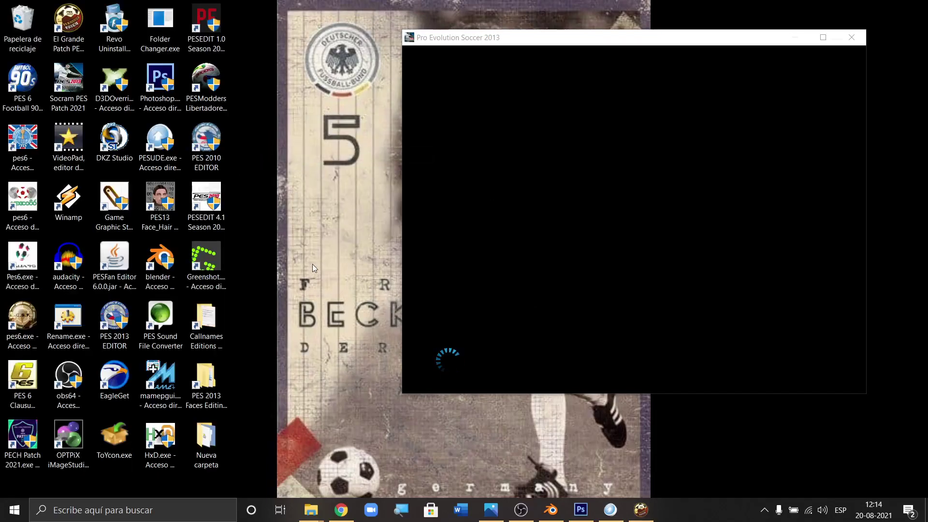
right_click(253, 149)
left_click(280, 186)
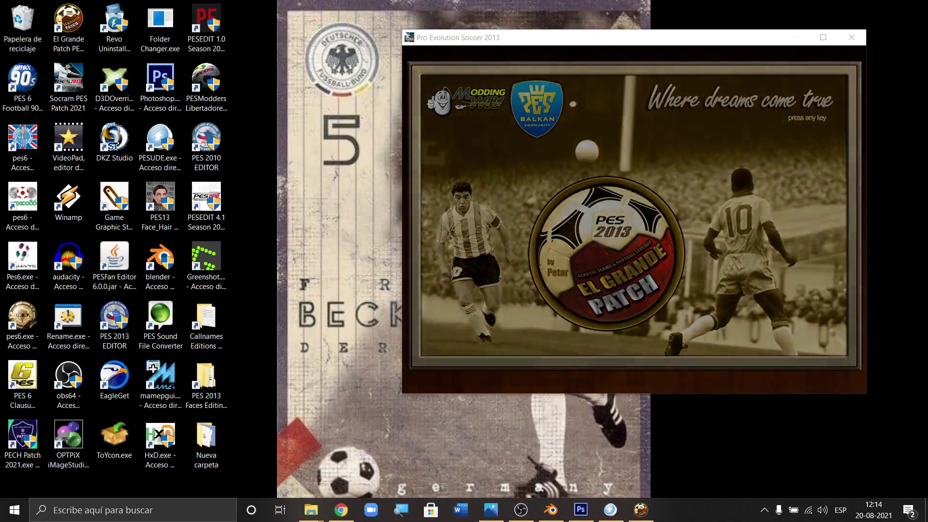
left_click(531, 242)
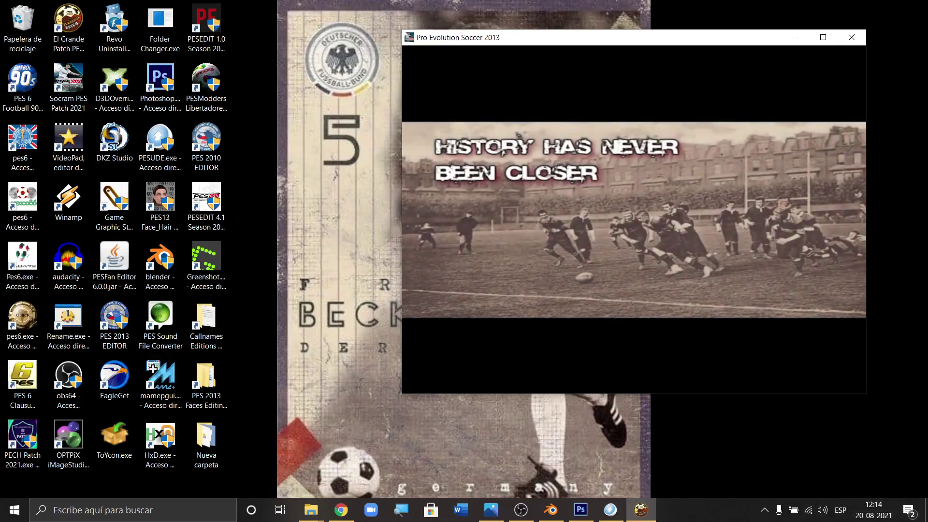
- Skip the intro and title screen, enter Edit's player section, and browse toward the LIBRE team
key("Return")
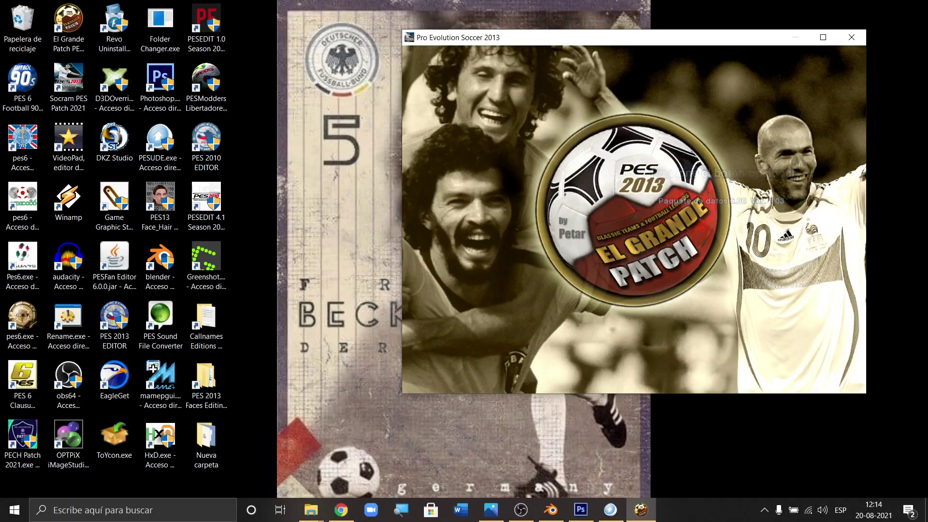
key("Return")
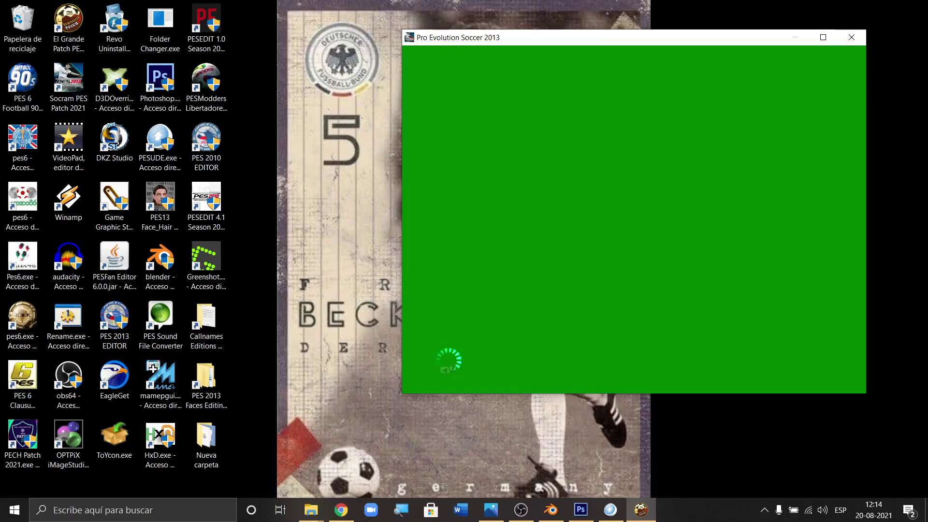
key("Right")
key("Right")
key("Right")
key("Right")
key("Right")
key("Right")
key("Return")
key("Return")
key("Return")
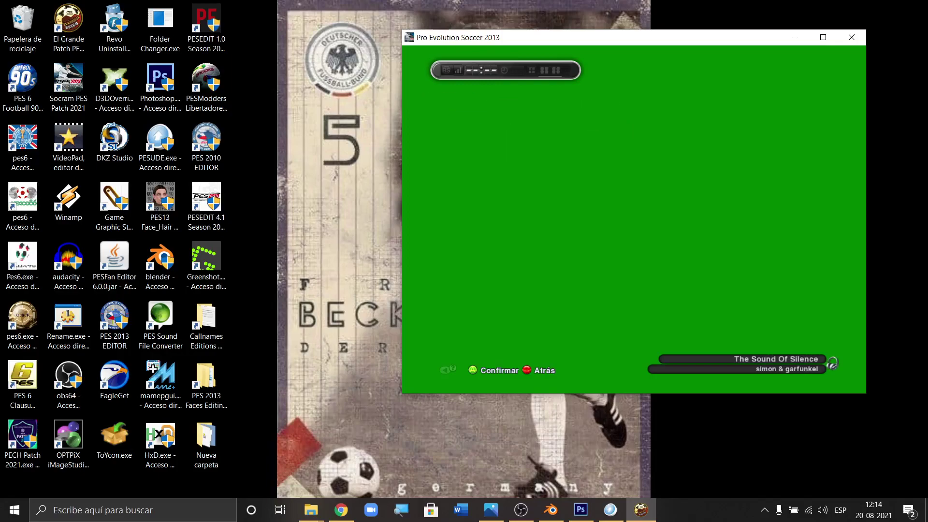
key("Right")
key("Right")
key("Right")
key("Right")
key("Right")
key("Right")
key("Right")
key("Right")
key("Right")
key("Right")
key("Right")
key("Right")
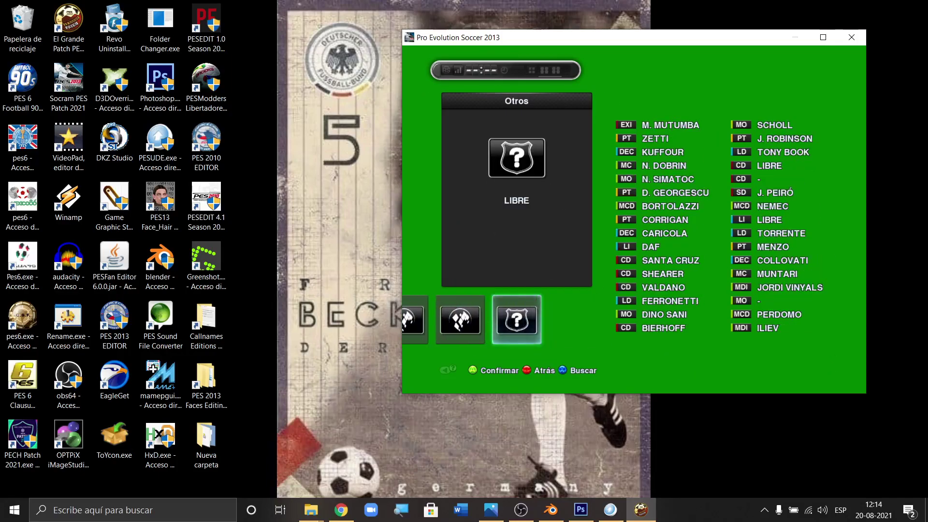
- Open the edited LIBRE player's Cara > Completas > Base settings for a face close-up
key("Return")
key("Down")
key("Down")
key("Down")
key("Down")
key("Down")
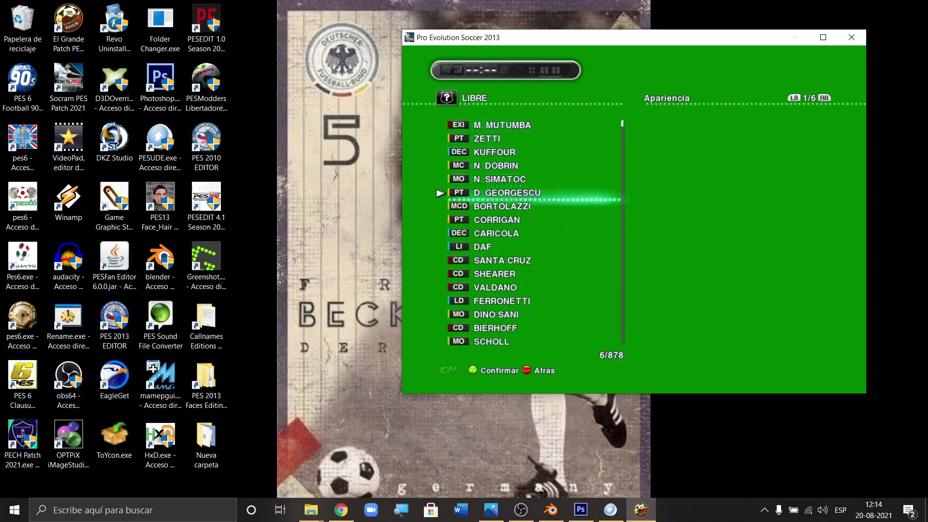
key("Return")
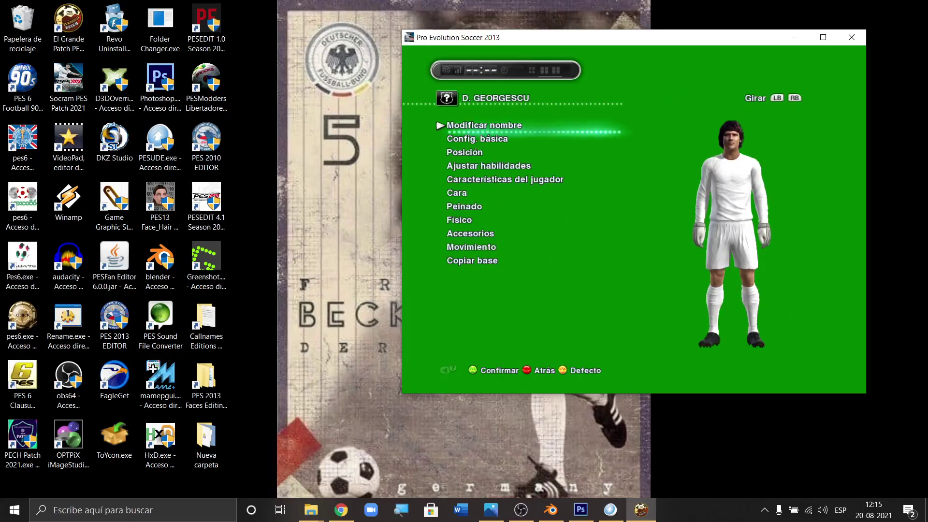
key("Down")
key("Down")
key("Down")
key("Down")
key("Down")
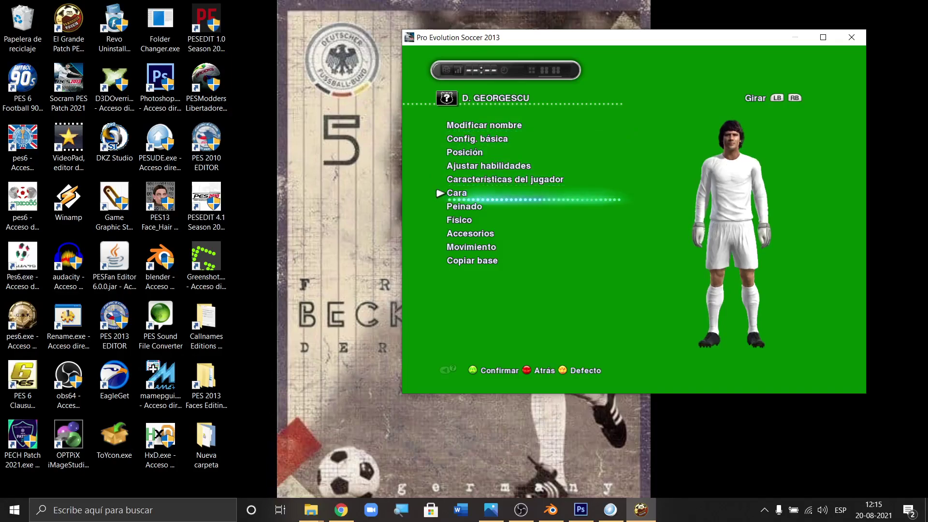
key("Up")
key("Down")
key("Up")
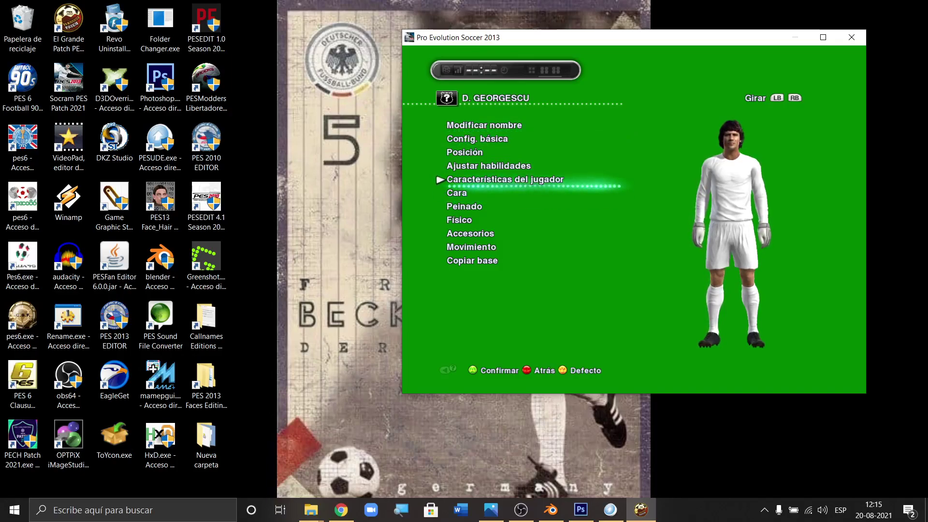
key("Down")
key("Return")
key("Return")
key("Return")
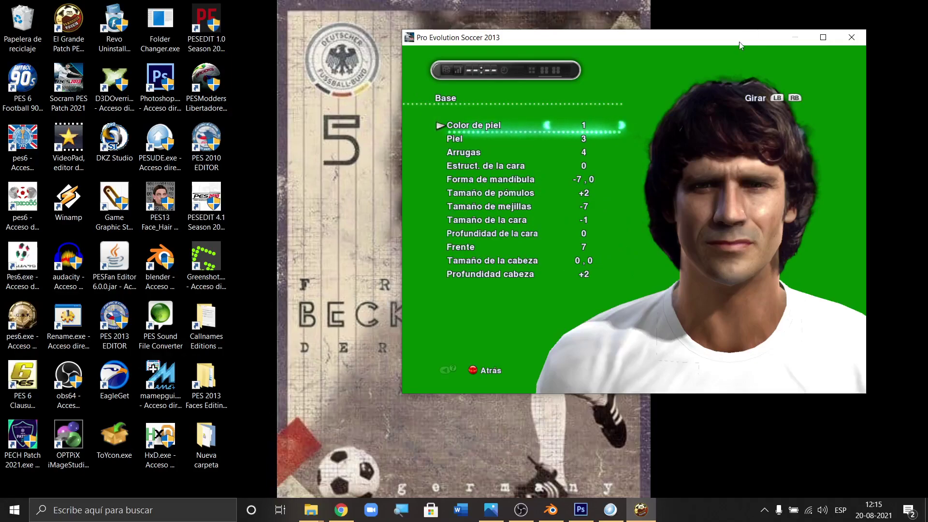
- Move the game window left, refresh the desktop, and bring up hair_tex.psd in Photoshop
left_click_drag(738, 42, 656, 38)
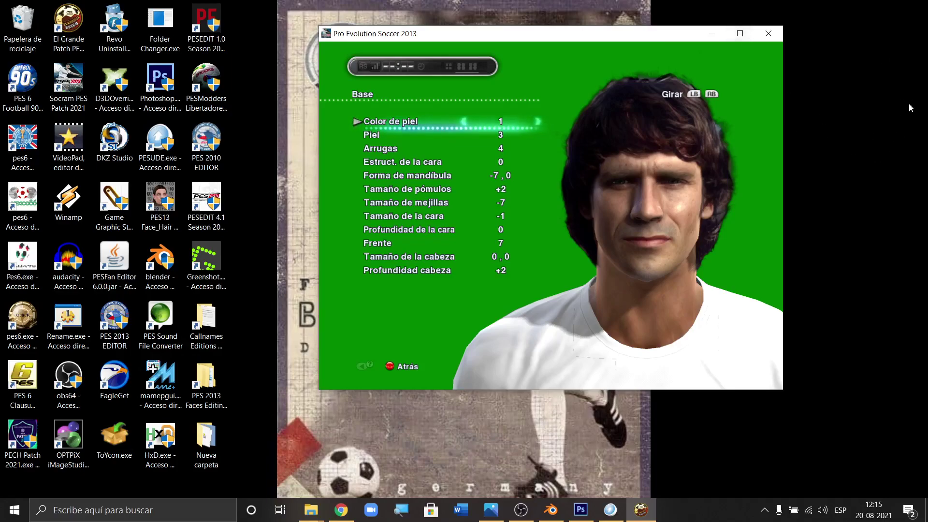
right_click(869, 99)
left_click(820, 128)
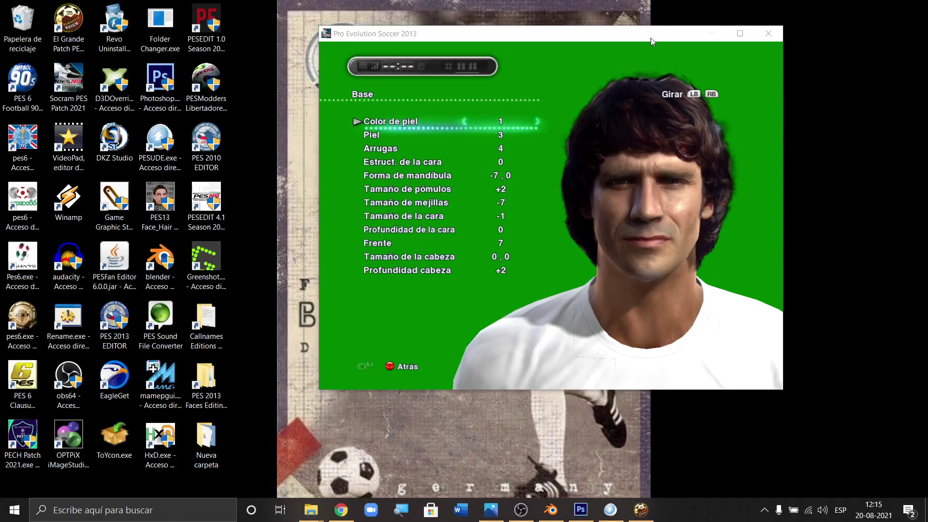
left_click_drag(651, 38, 573, 36)
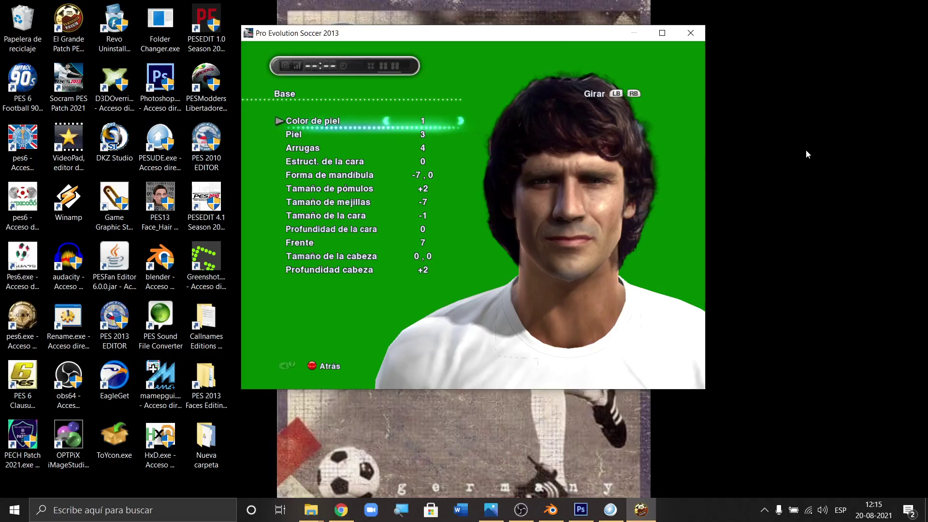
left_click(582, 509)
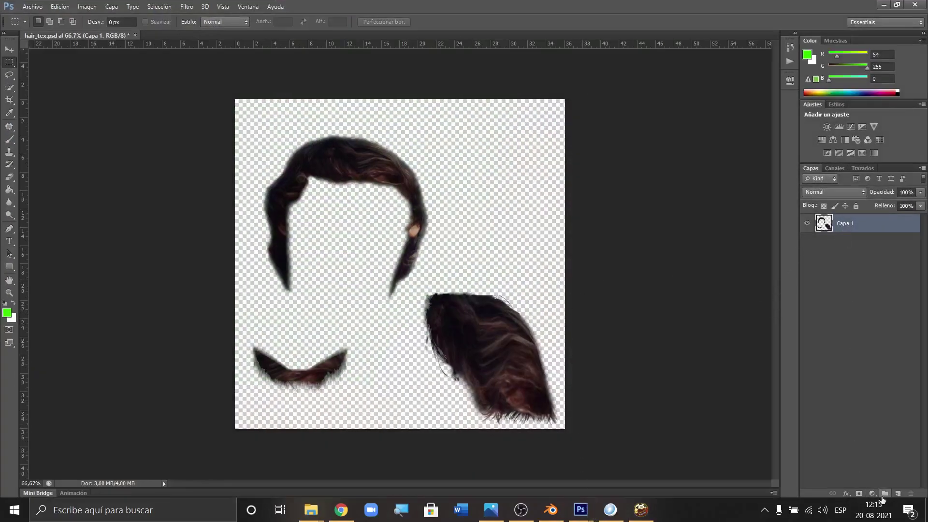
- Add a new layer below Capa 1 and fill it solid green with the Paint Bucket
left_click(898, 494)
left_click_drag(854, 224, 858, 275)
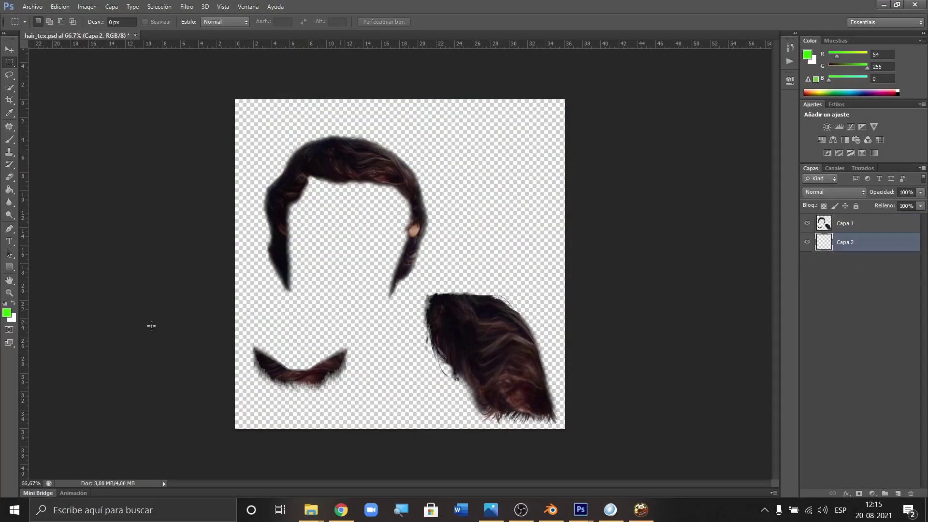
left_click(11, 192)
left_click(432, 241)
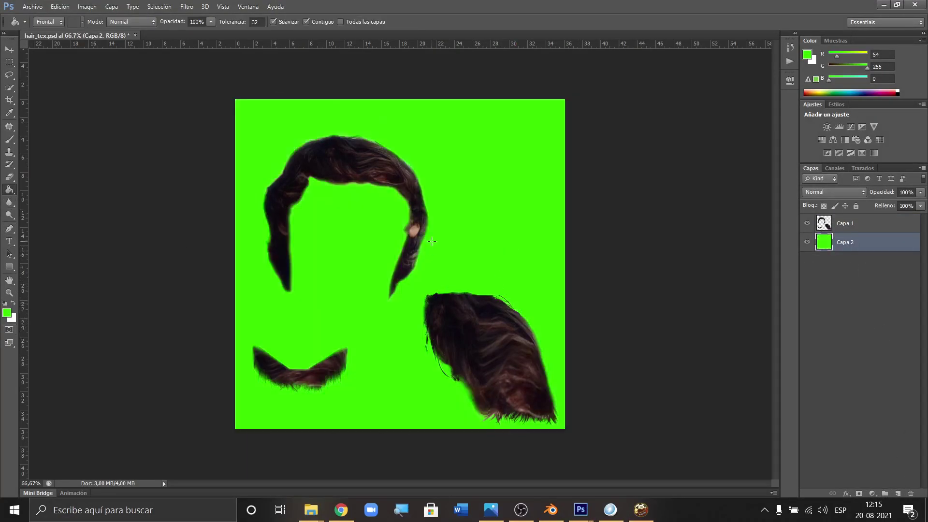
scroll(437, 247, "up", 2, "alt")
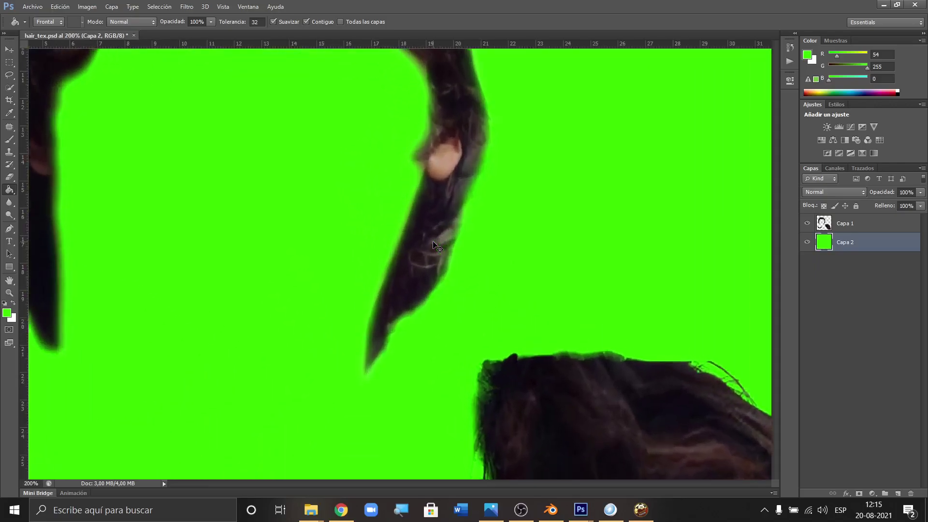
- Switch to the plain Eraser at 29 px, test-erase a spot, then undo it
left_click(9, 176)
right_click(10, 177)
left_click(29, 175)
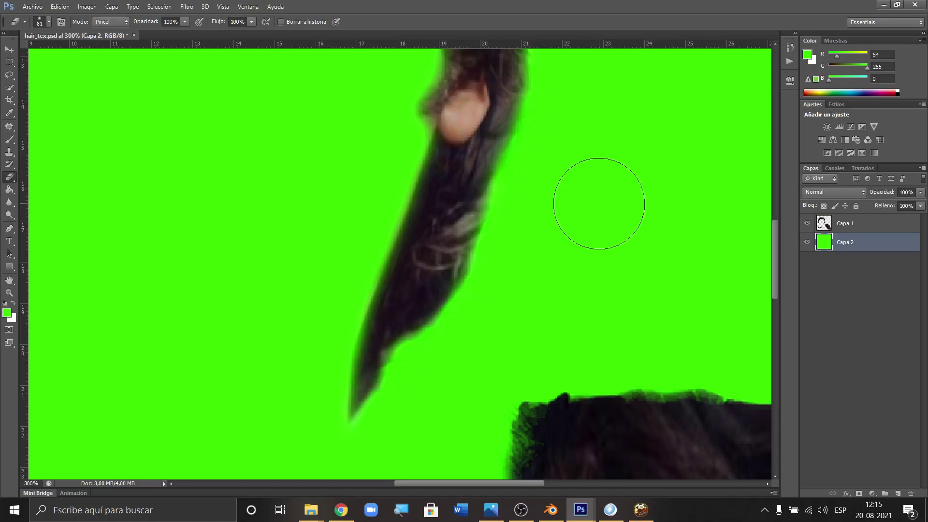
right_click(588, 202)
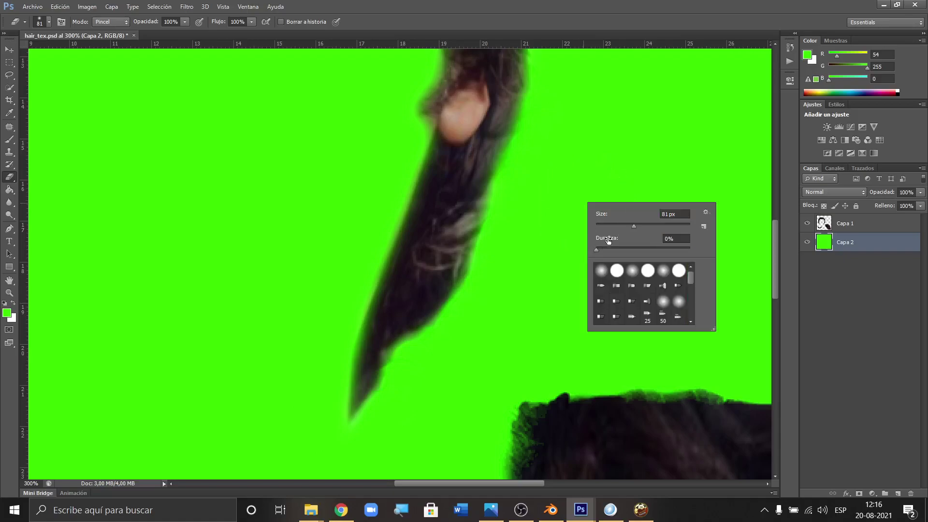
left_click_drag(616, 224, 609, 223)
left_click_drag(528, 155, 523, 176)
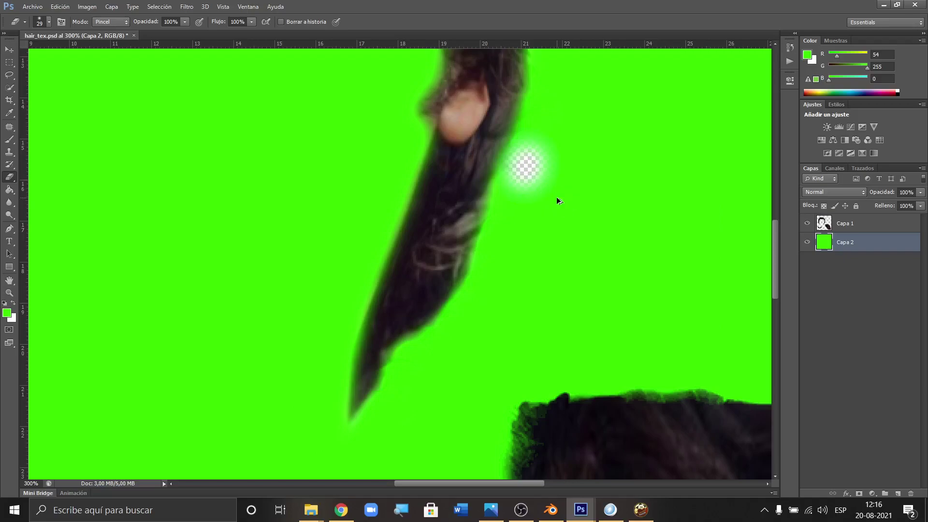
key("ctrl+z")
- Select the hair layer Capa 1, shrink the eraser to 19 px, and bring PES forward
left_click(854, 225)
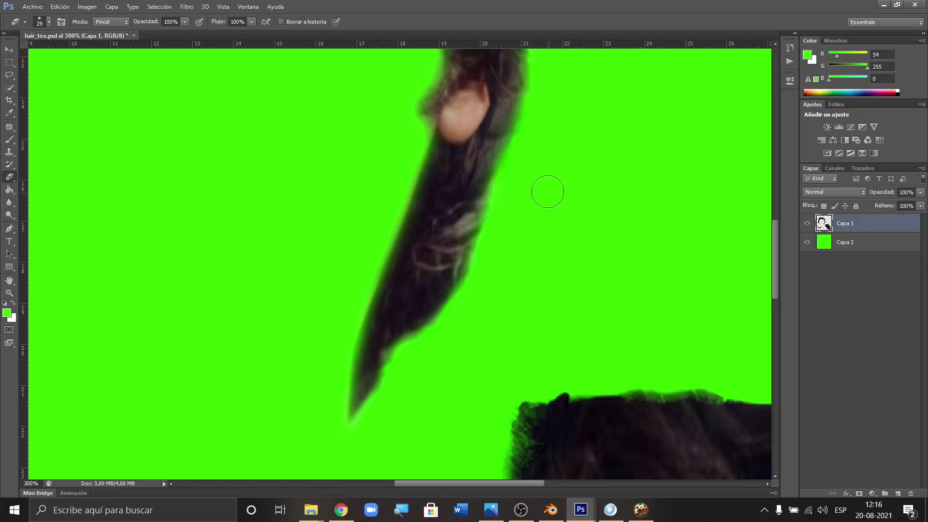
right_click(546, 198)
left_click_drag(567, 209, 564, 207)
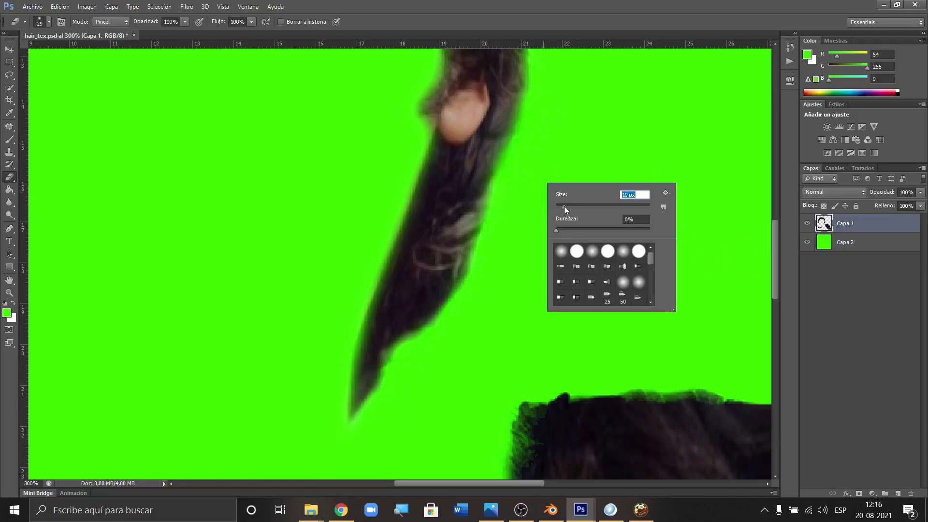
left_click(531, 162)
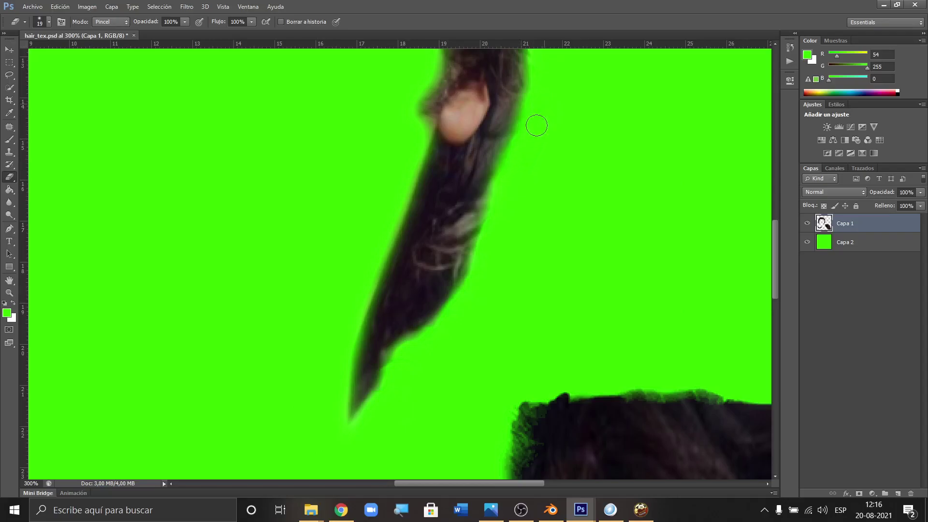
scroll(553, 71, "up", 2)
scroll(550, 130, "up", 10)
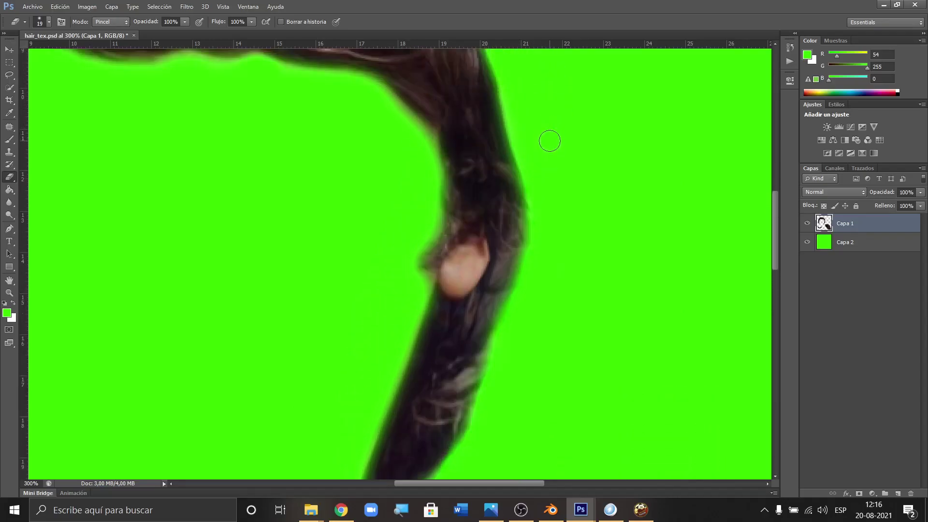
left_click(641, 510)
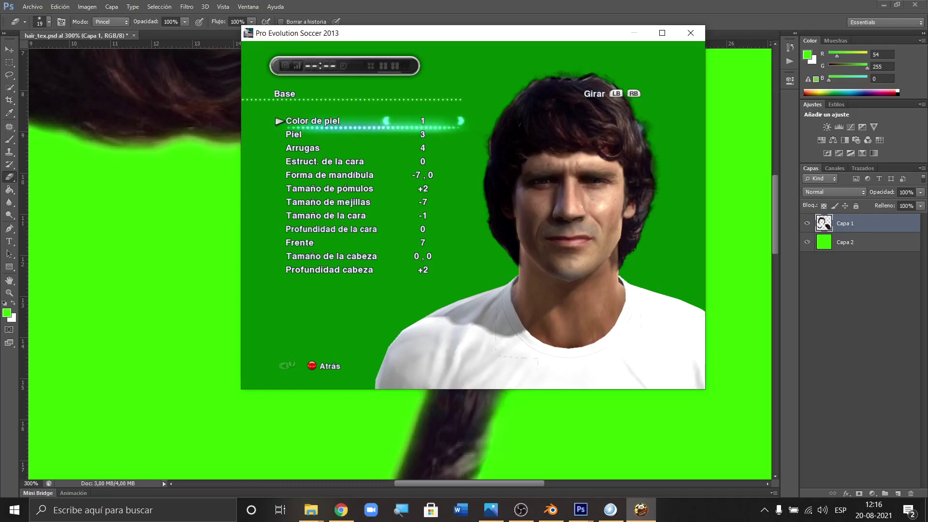
- Reload the Base close-up, rotate the player with Q/E to view the hair from behind and both sides, then back out to Complexion
key("Escape")
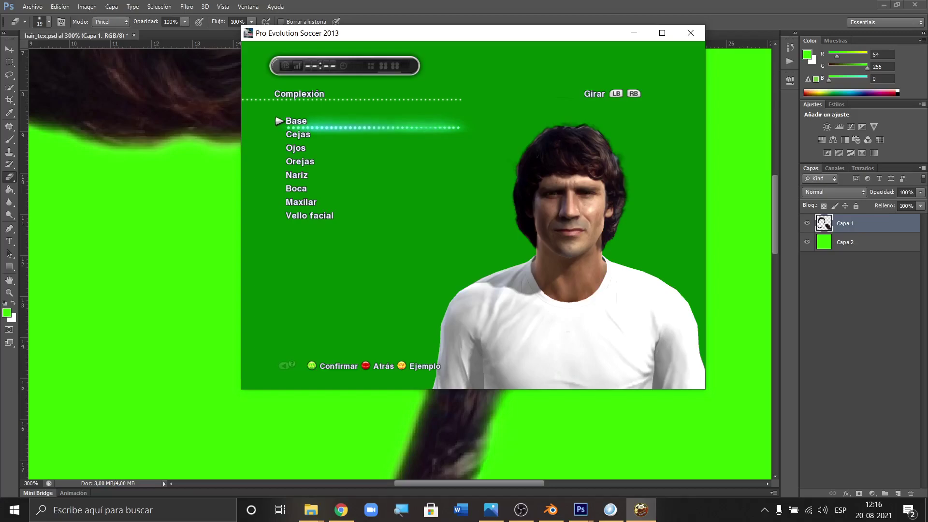
key("Return")
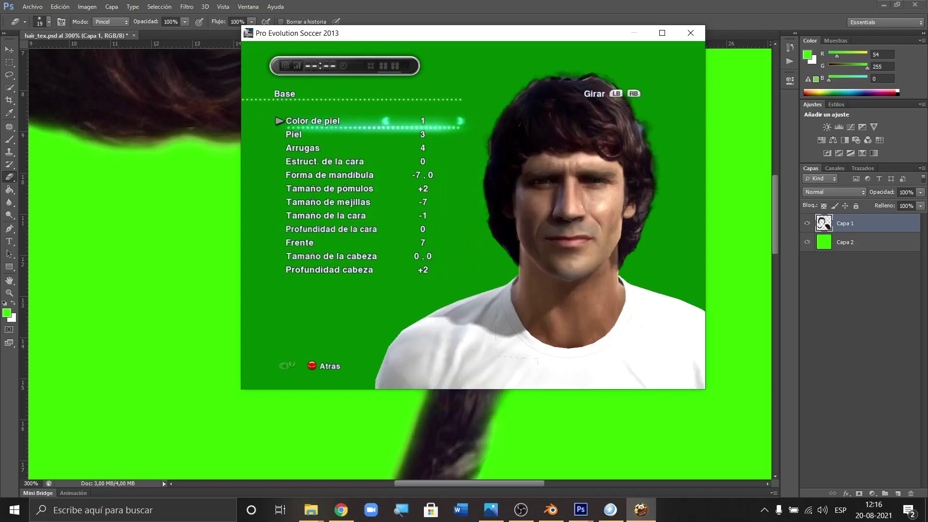
key("q")
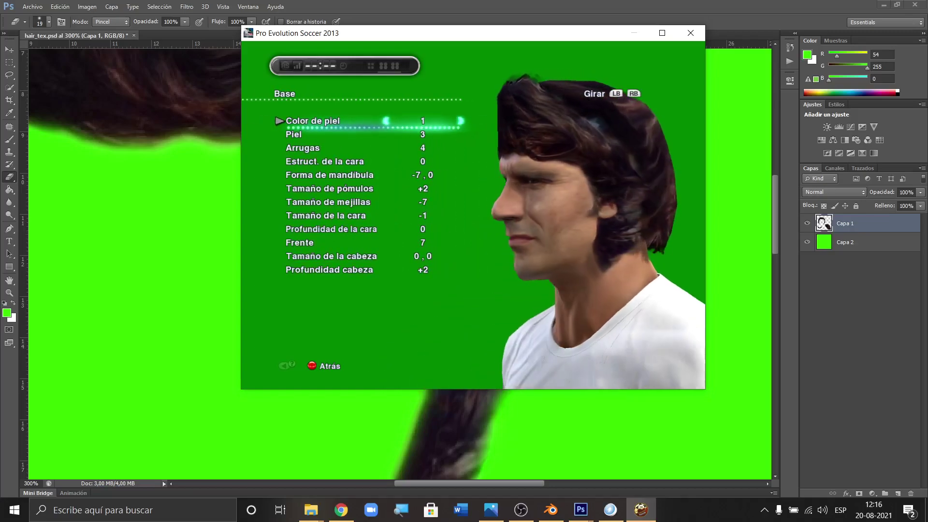
key("q")
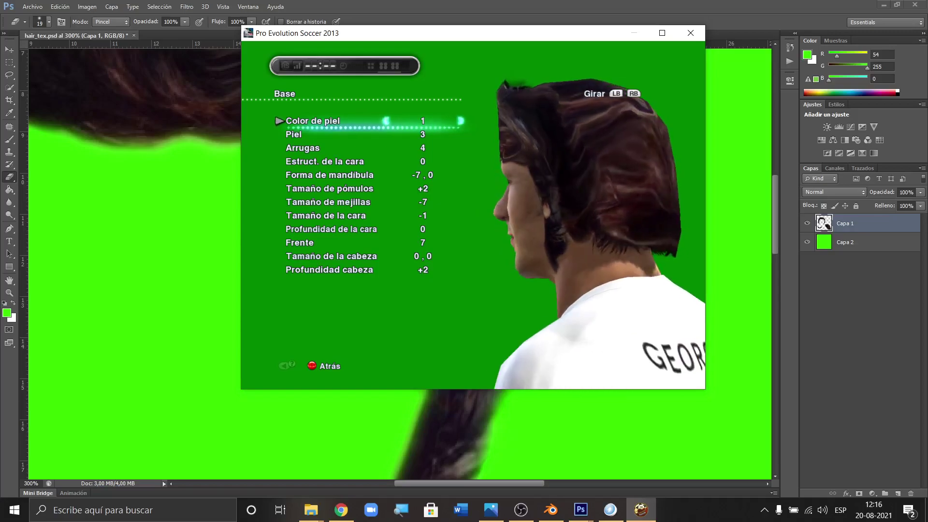
key("e")
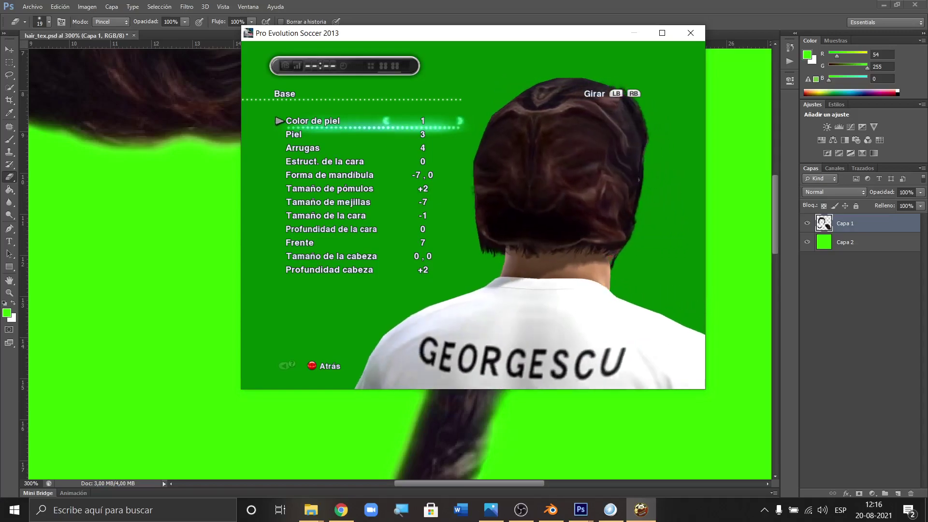
key("q")
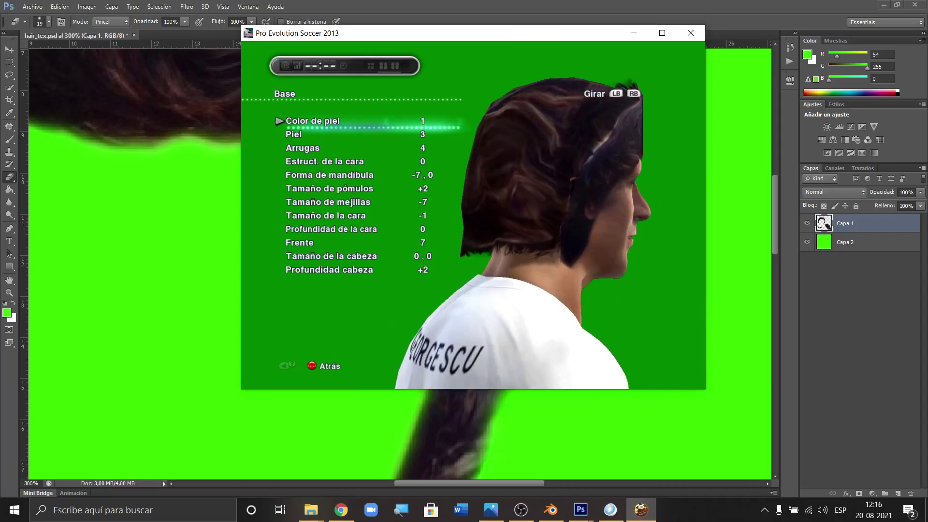
key("q")
key("e")
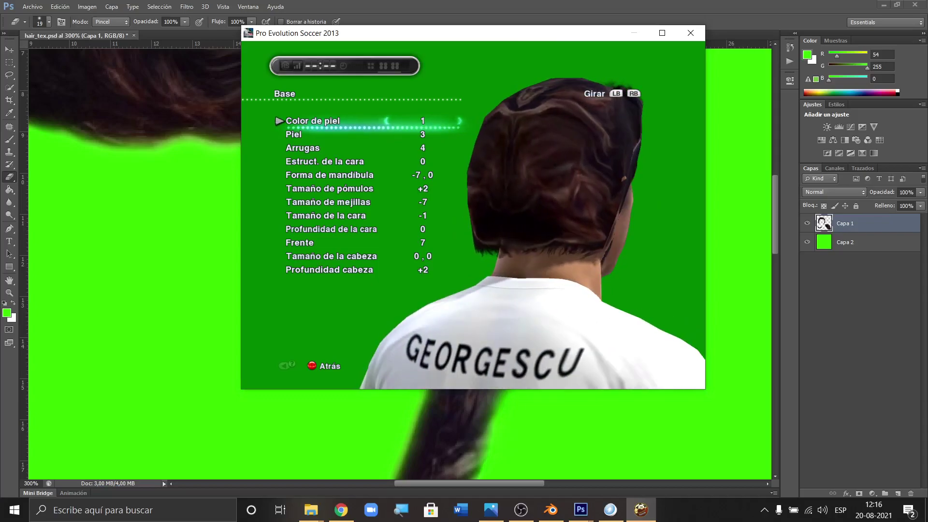
key("e")
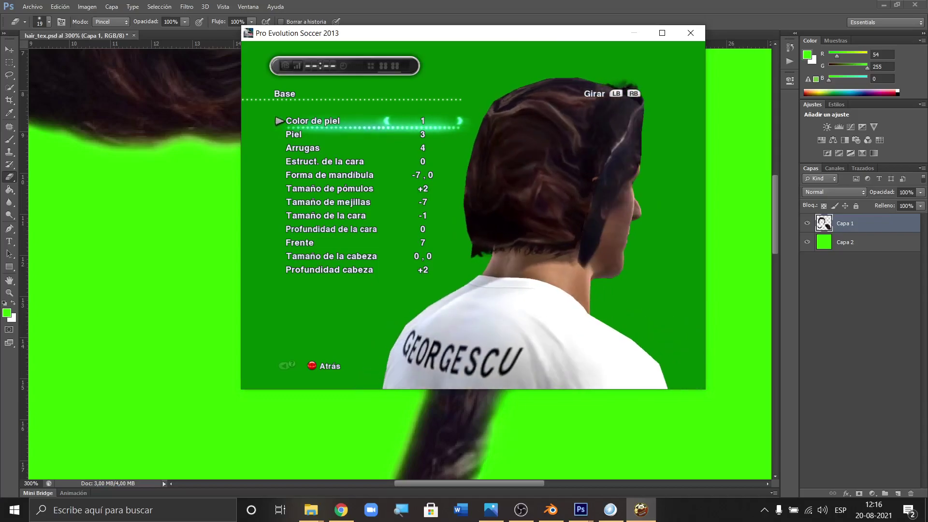
key("q")
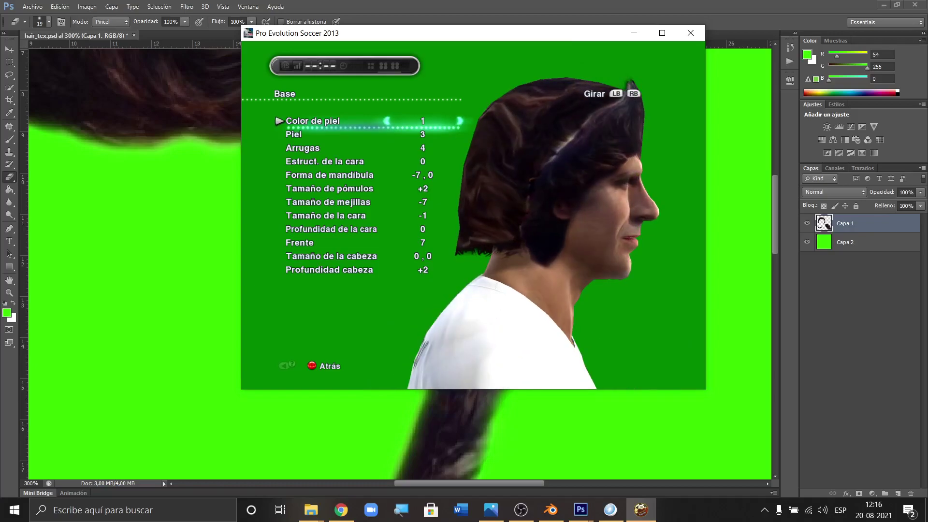
key("q")
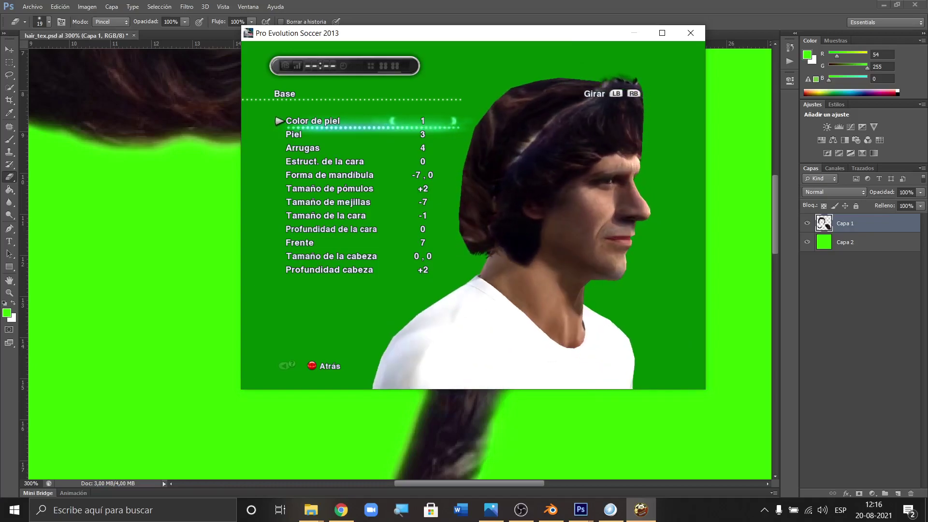
key("q")
key("q")
key("q")
key("q")
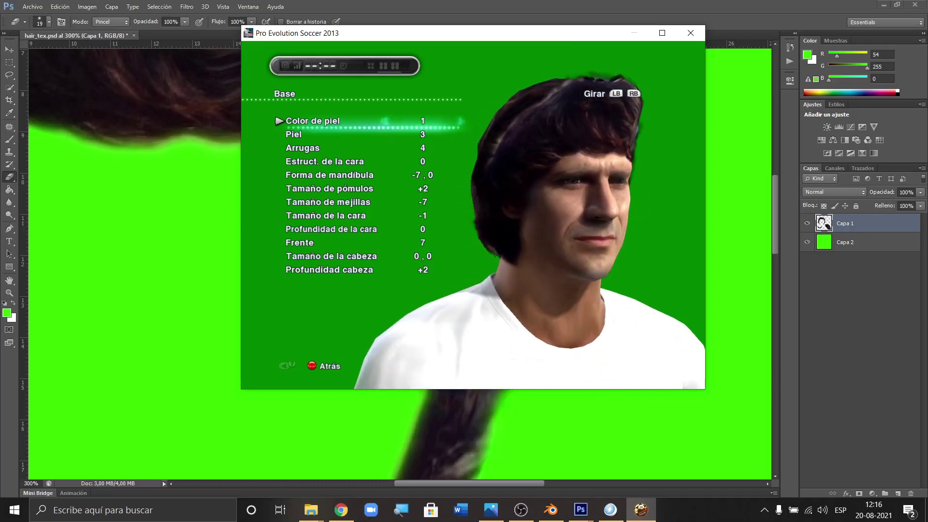
key("q")
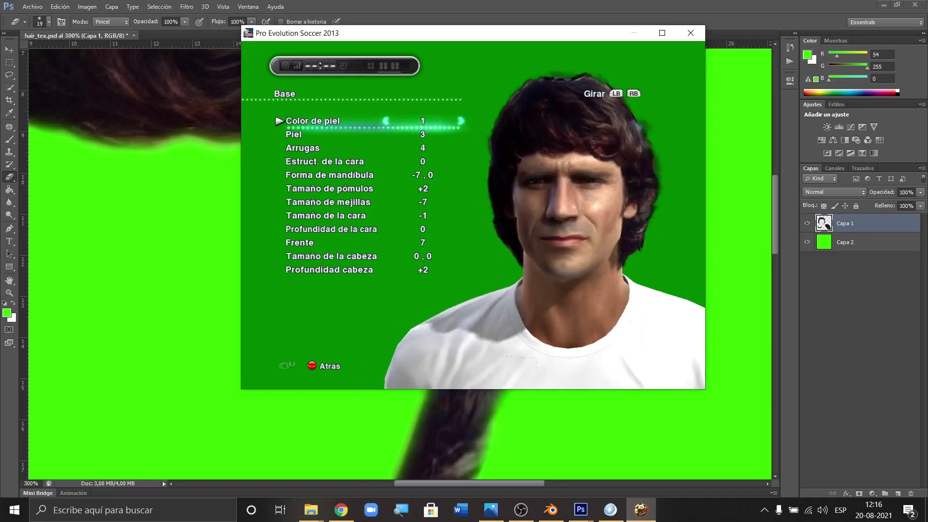
key("e")
key("q")
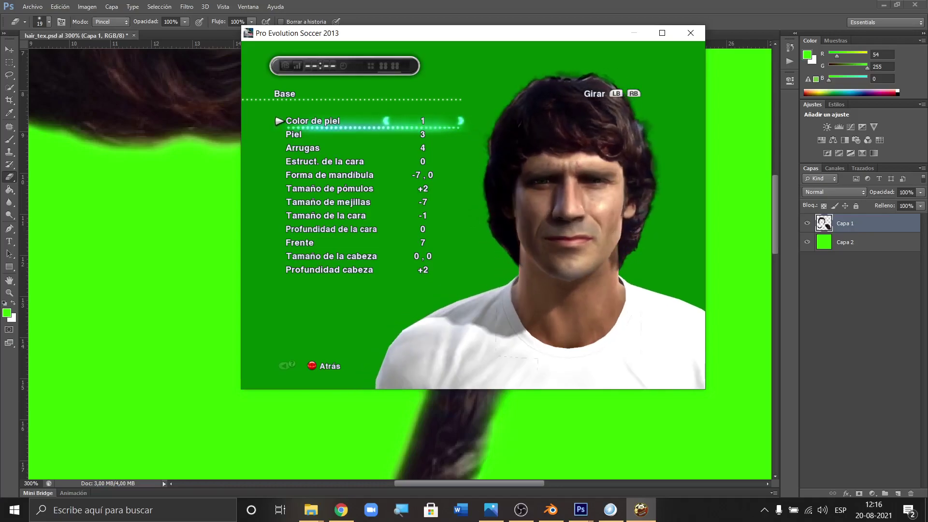
key("Escape")
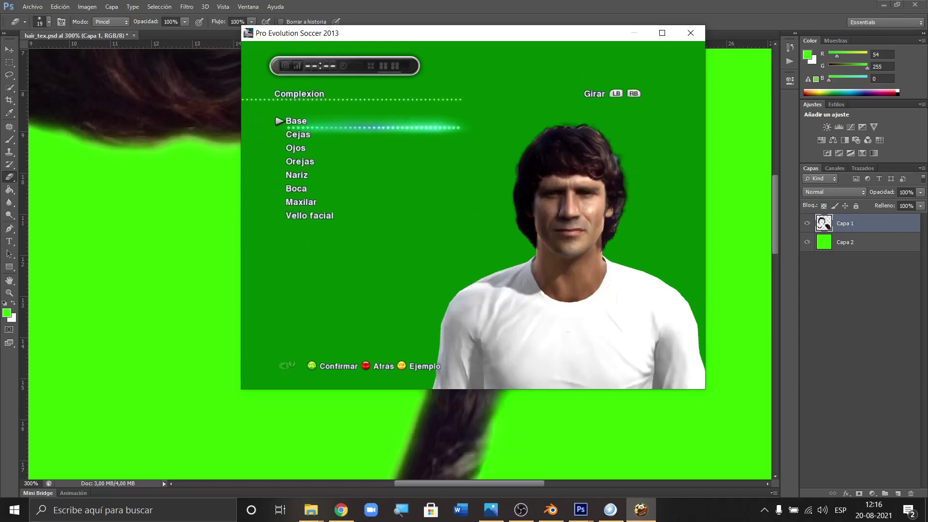
- Close the screenshot in Photos and minimize Photoshop
left_click(491, 510)
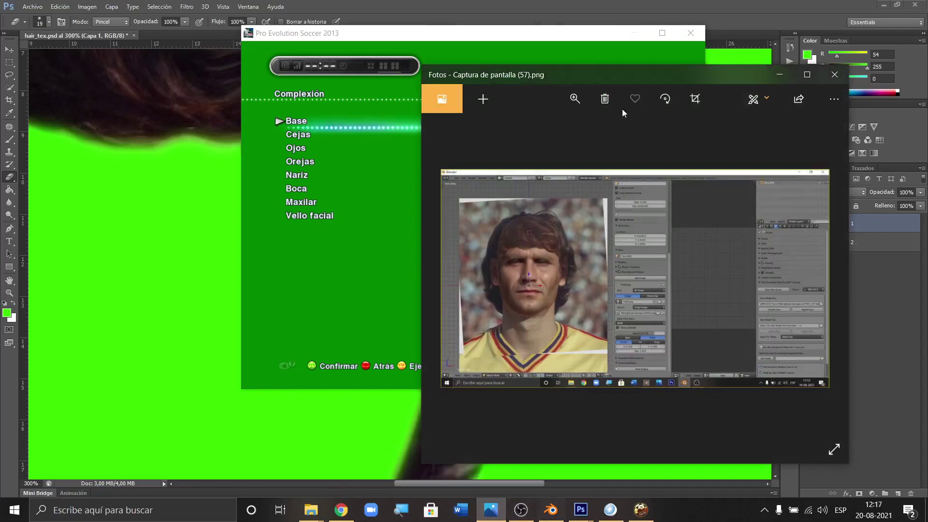
left_click(834, 75)
left_click(884, 5)
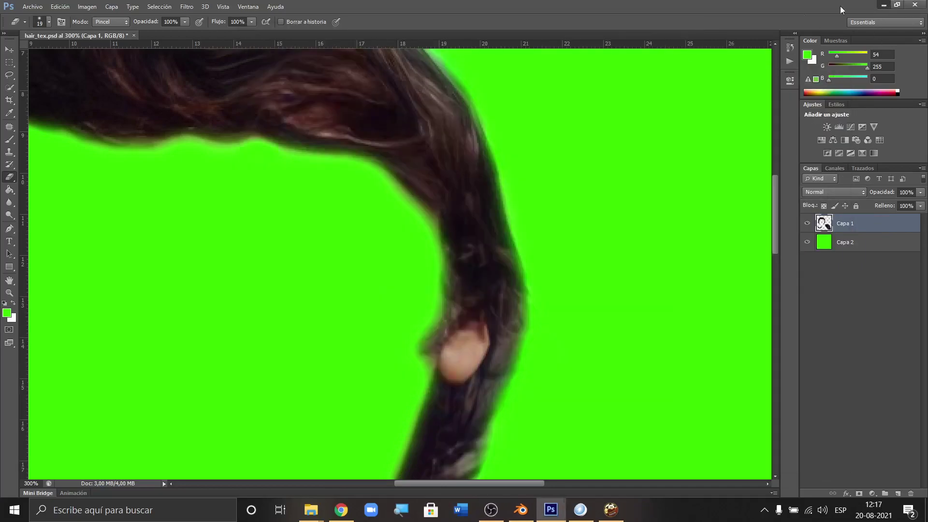
- Open FACE.png from the player's folder and arrange it beside the game window
mouse_move(318, 515)
left_click(315, 457)
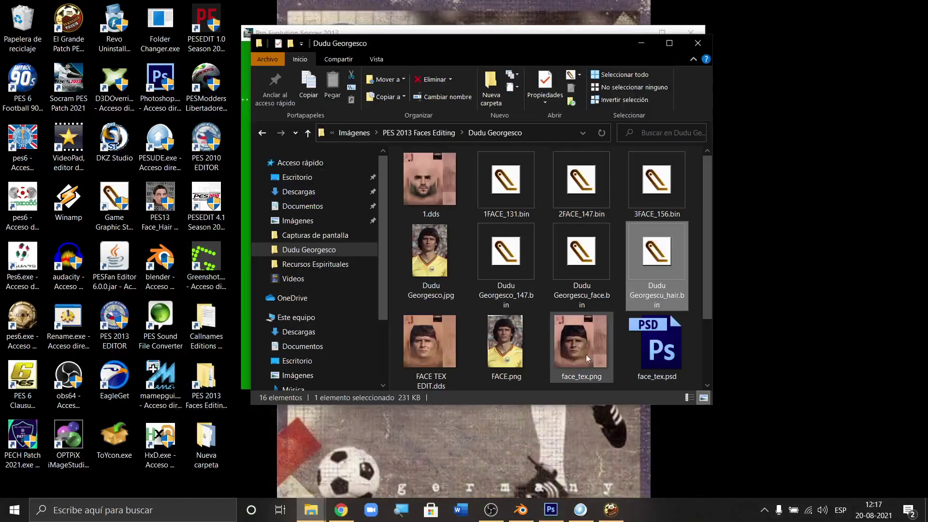
double_click(507, 338)
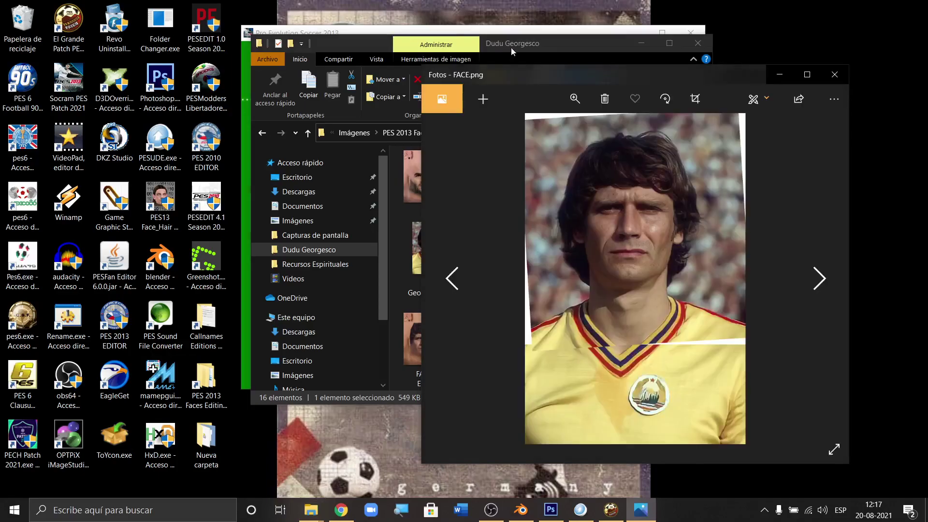
left_click(544, 41)
left_click_drag(584, 45, 356, 77)
left_click(412, 76)
left_click_drag(512, 33, 292, 68)
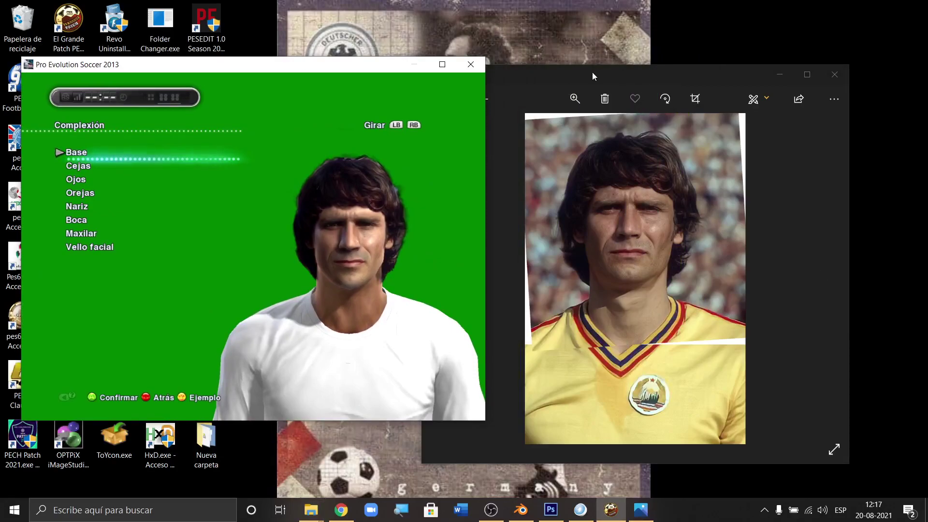
left_click_drag(590, 76, 670, 61)
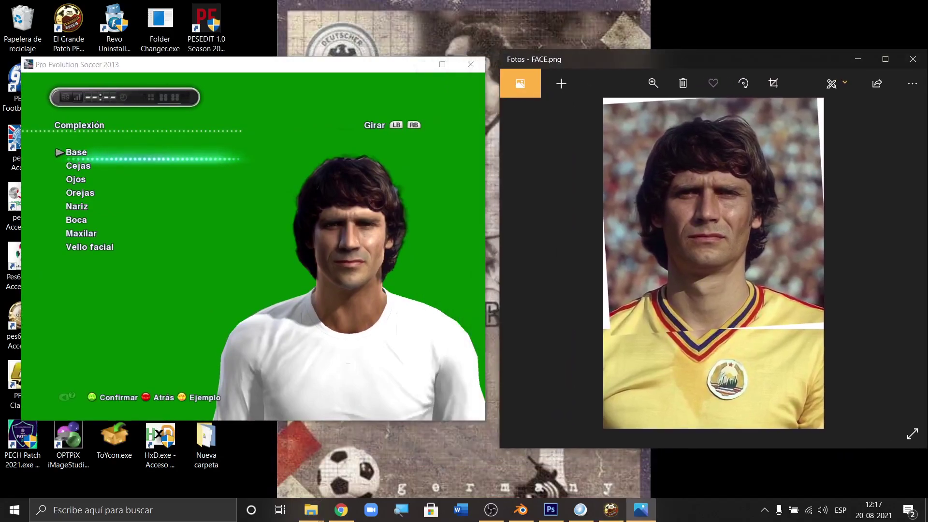
left_click_drag(275, 68, 318, 70)
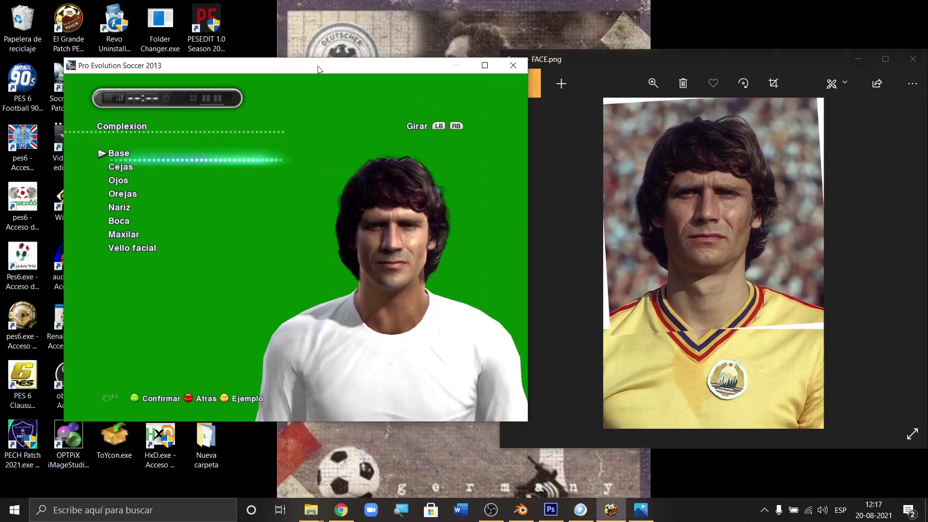
right_click(354, 28)
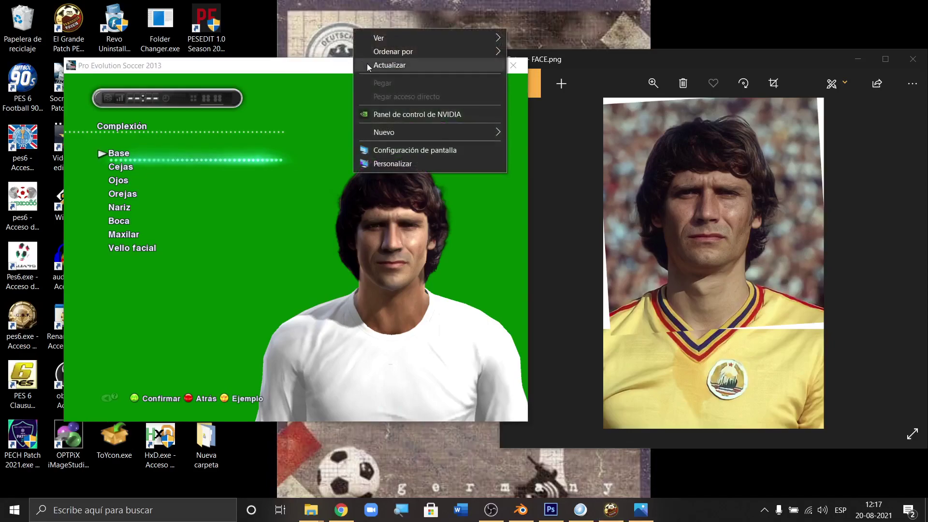
mouse_move(376, 38)
left_click(382, 63)
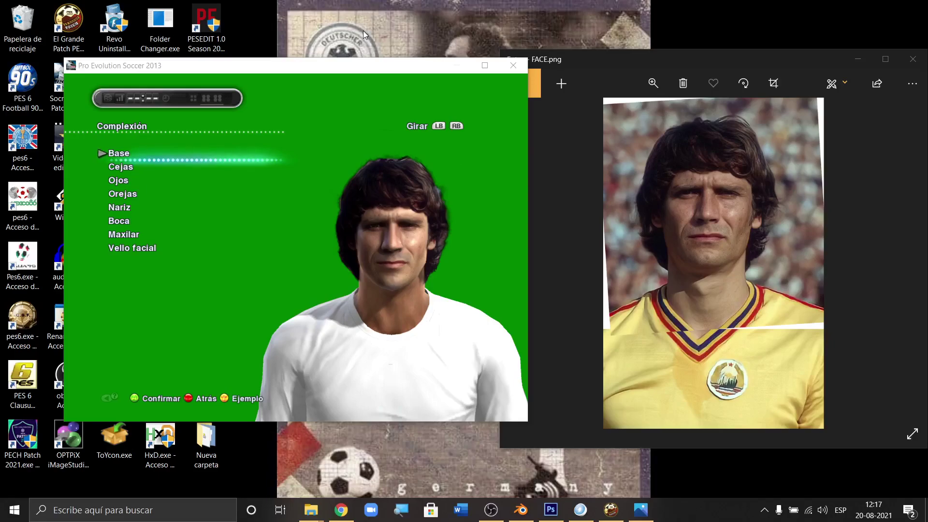
key("Down")
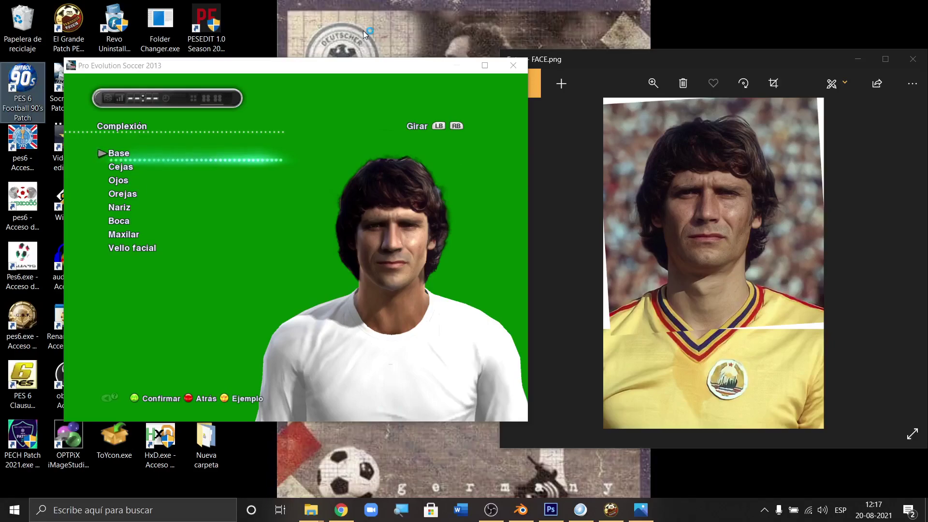
left_click_drag(271, 69, 275, 49)
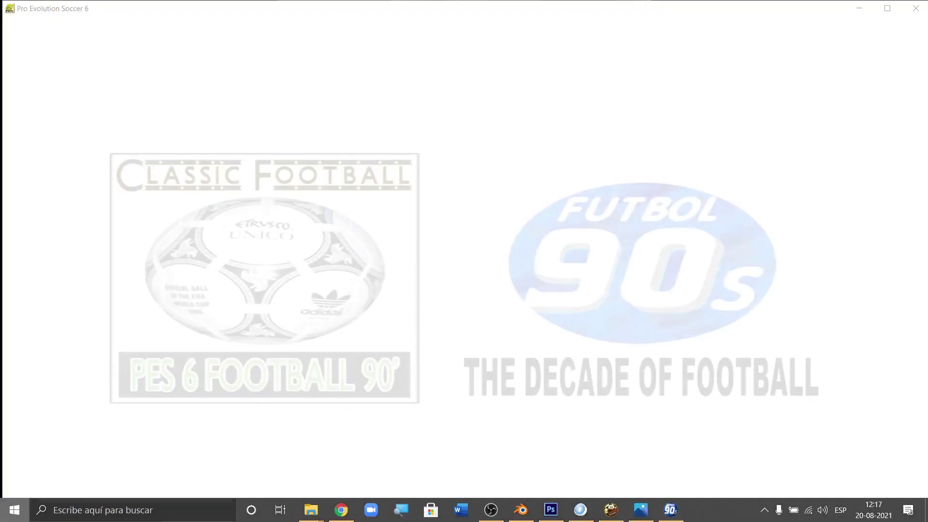
key("super")
left_click_drag(795, 9, 738, 50)
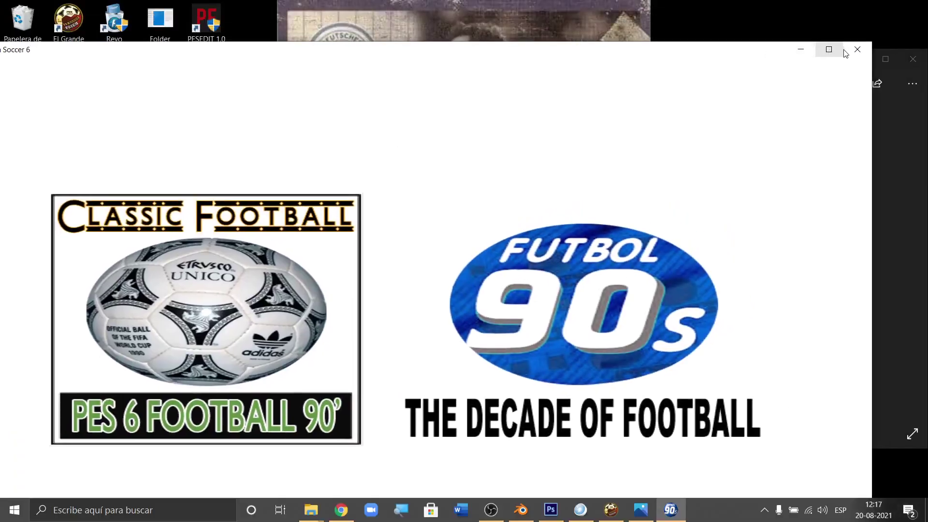
left_click(858, 49)
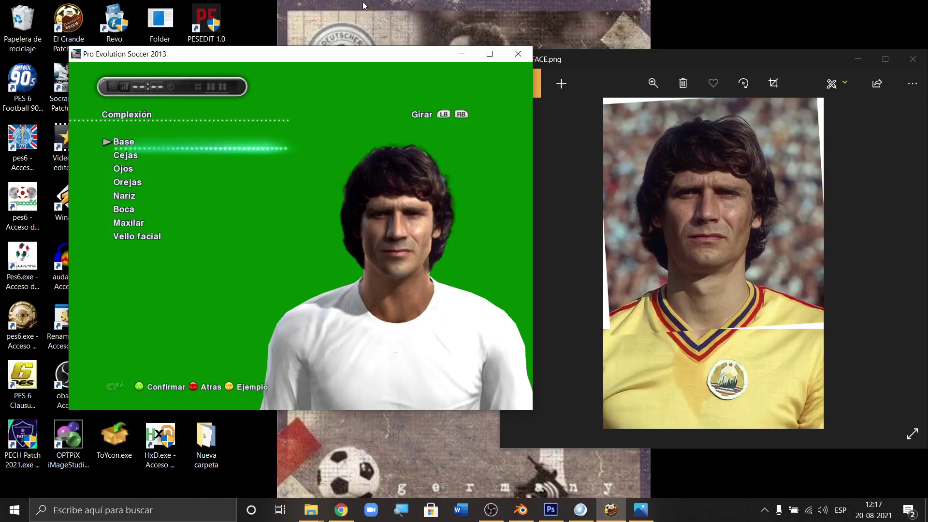
left_click_drag(346, 57, 310, 64)
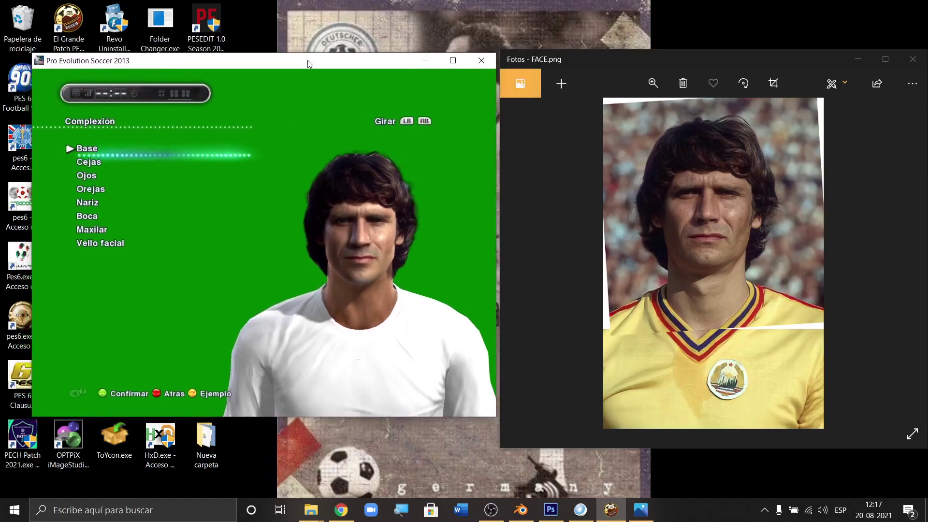
- In Base > Tamaño de la cabeza, set the head width and length to 2,2
key("Down")
key("Up")
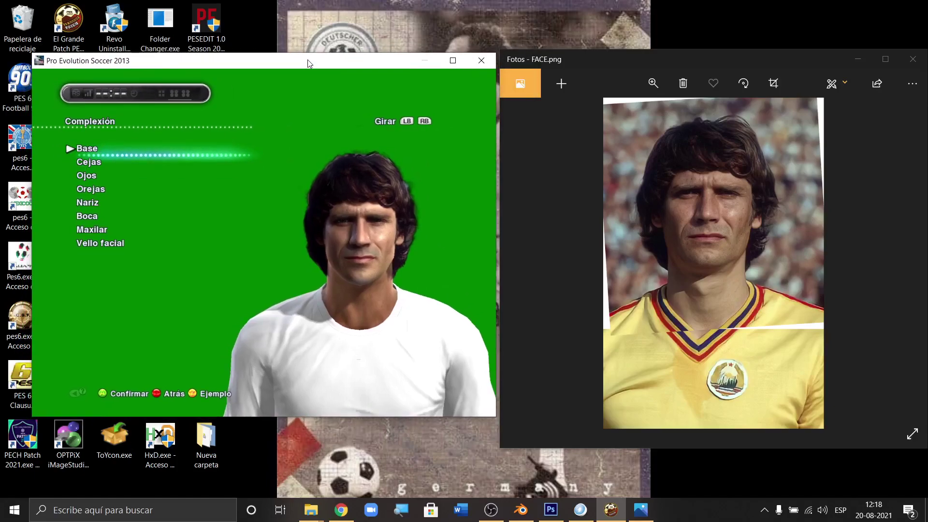
key("Return")
key("Up")
key("Up")
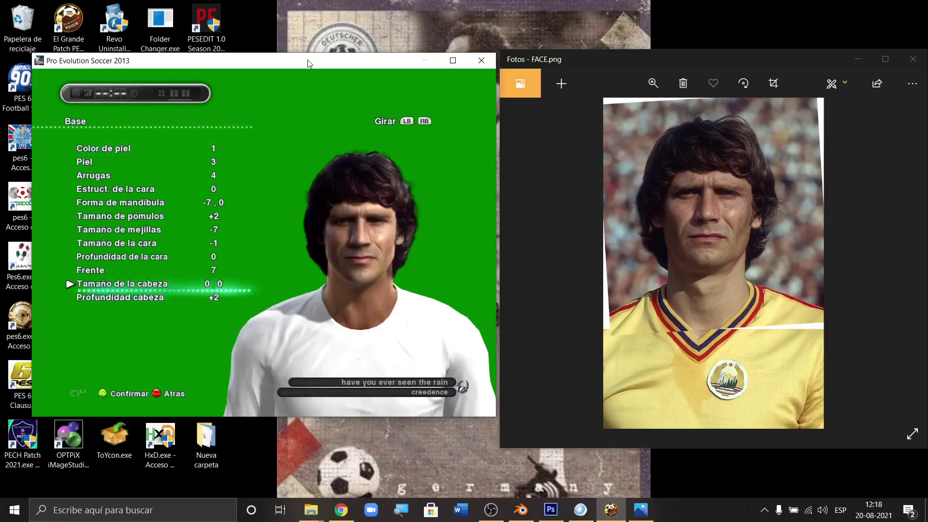
key("Return")
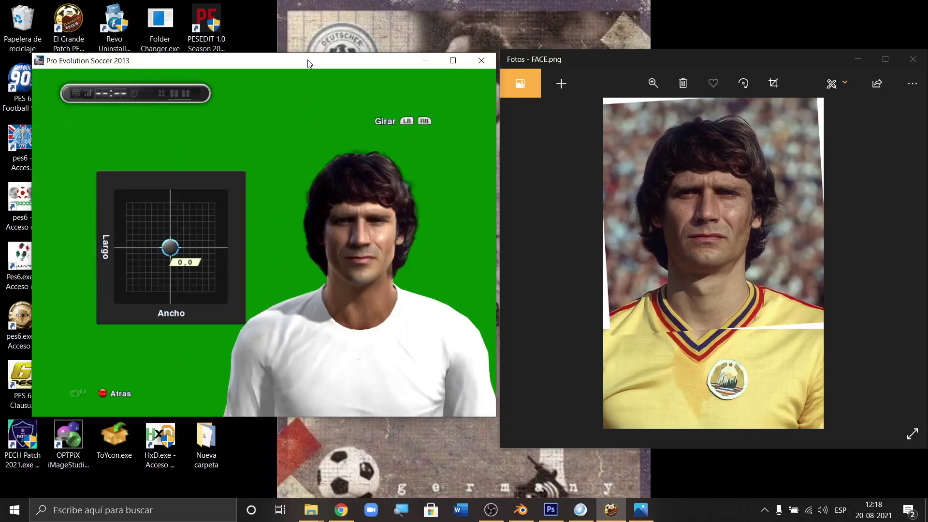
key("Right")
key("Right")
key("Right")
key("Right")
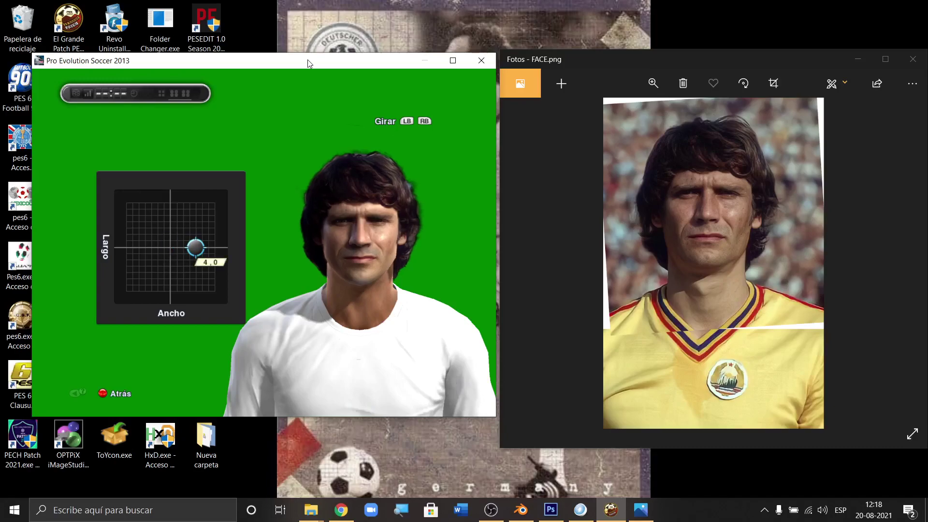
key("Left")
key("Left")
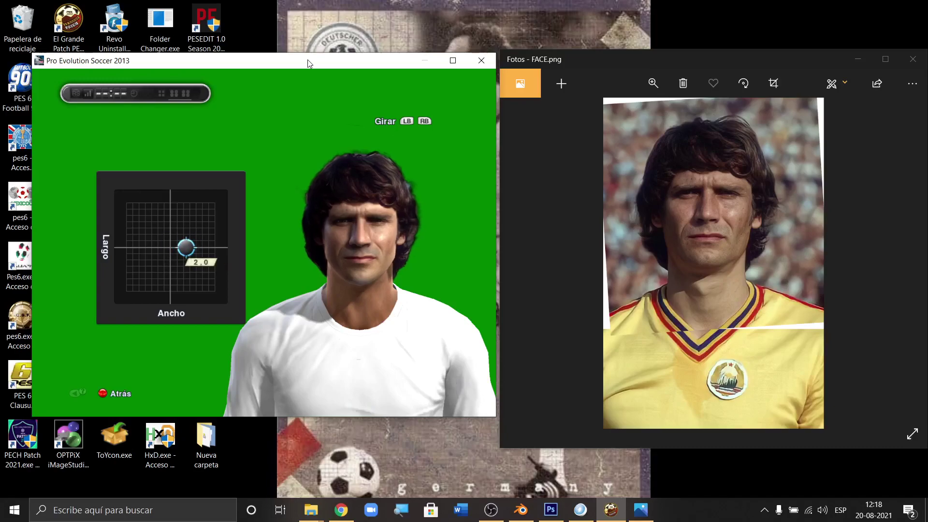
key("Up")
key("Up")
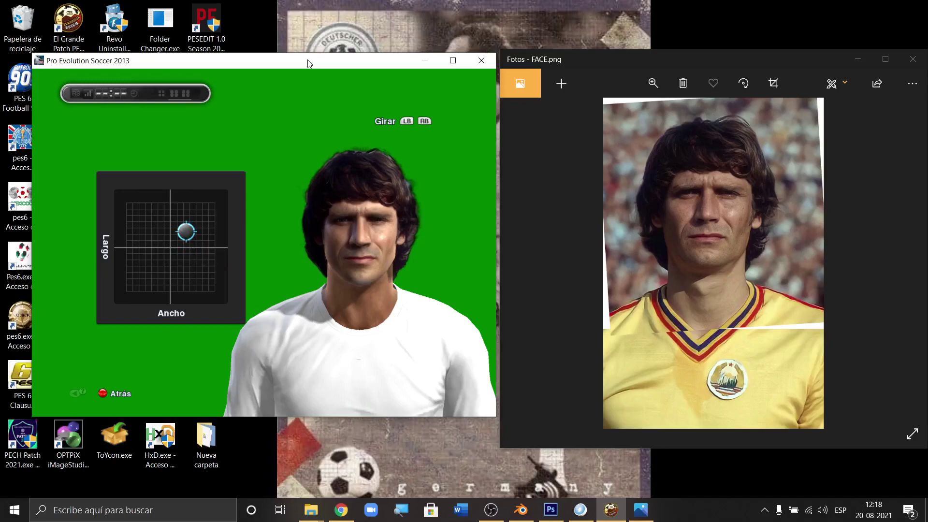